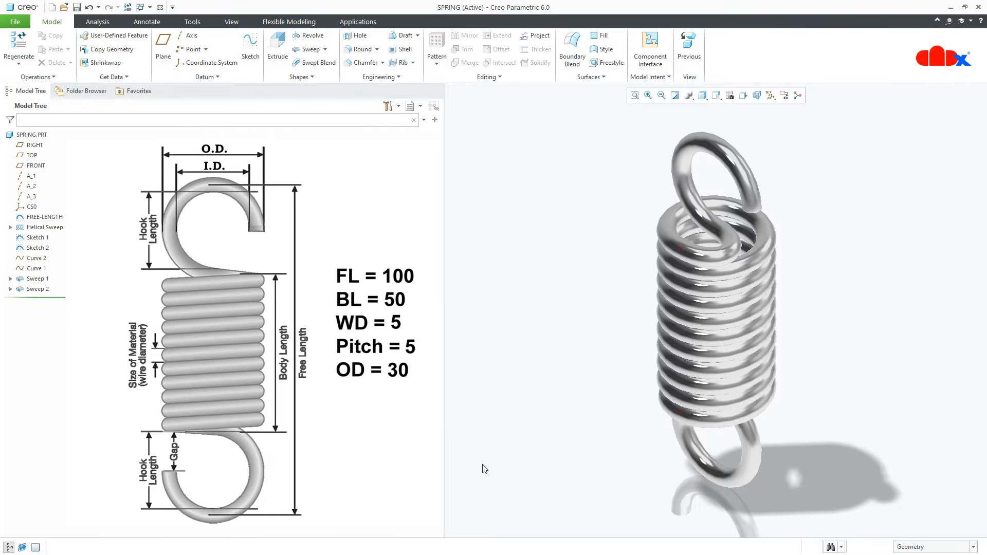
# - Set the length dimension of the spring's FREE-LENGTH sketch to 150 and regenerate the part
pyautogui.doubleClick(54, 217)
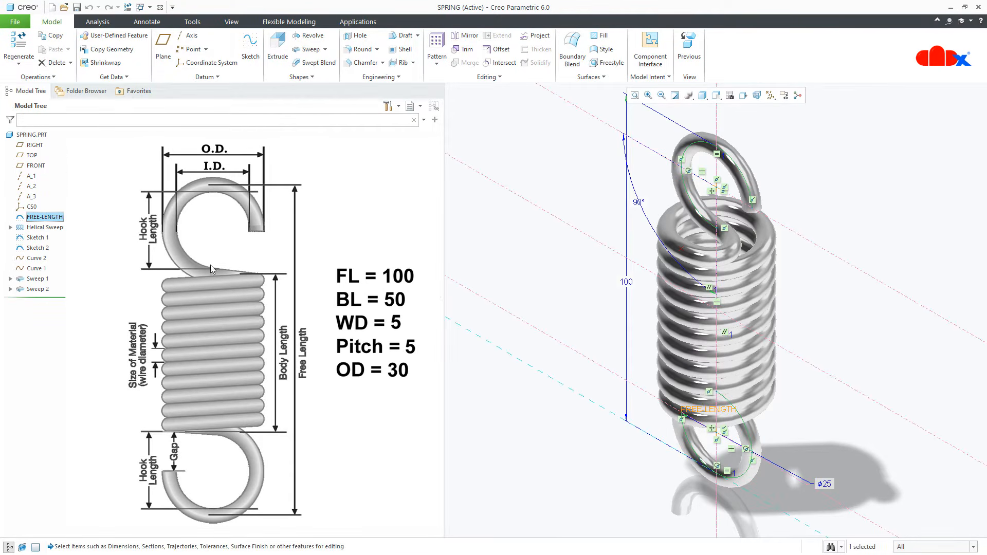
pyautogui.doubleClick(626, 282)
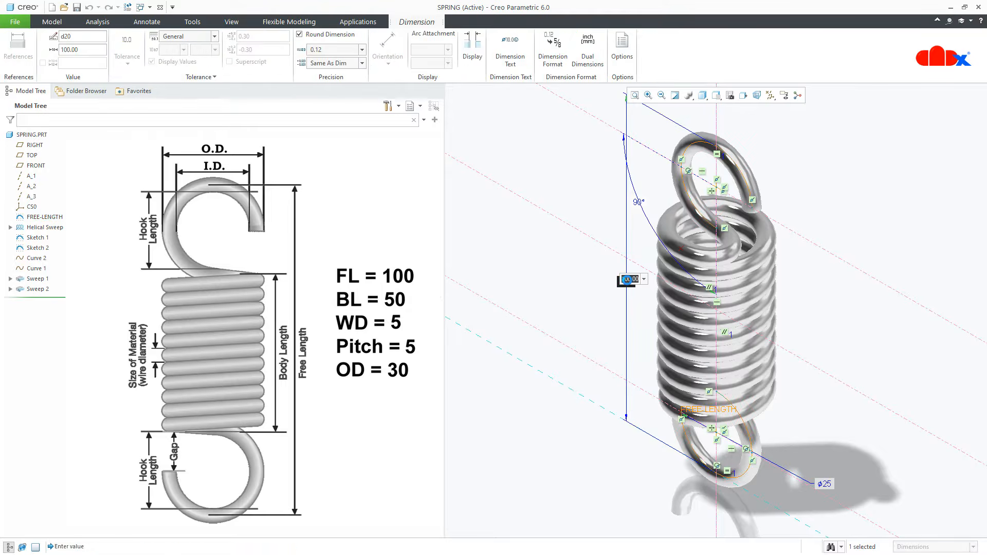
pyautogui.write('1')
pyautogui.press('Return')
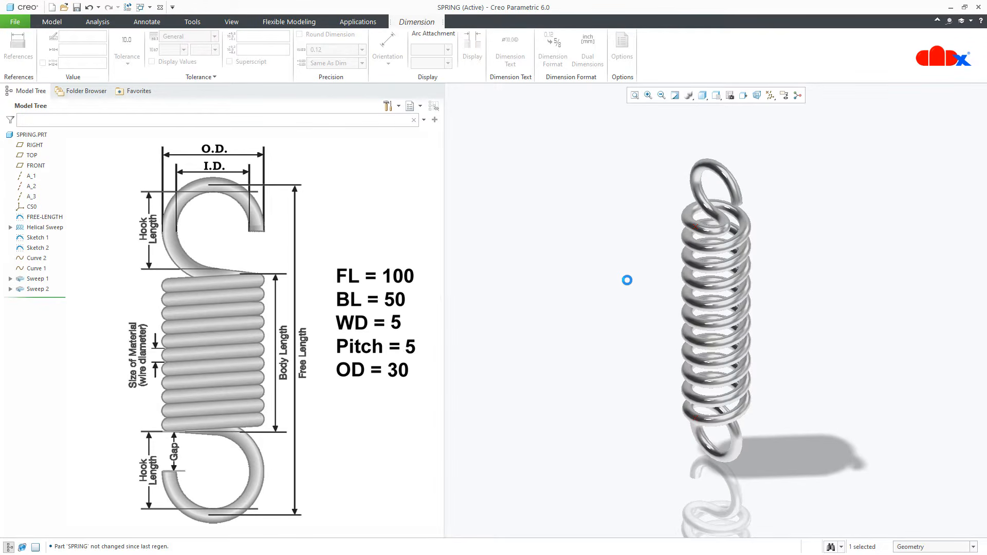
pyautogui.click(630, 285)
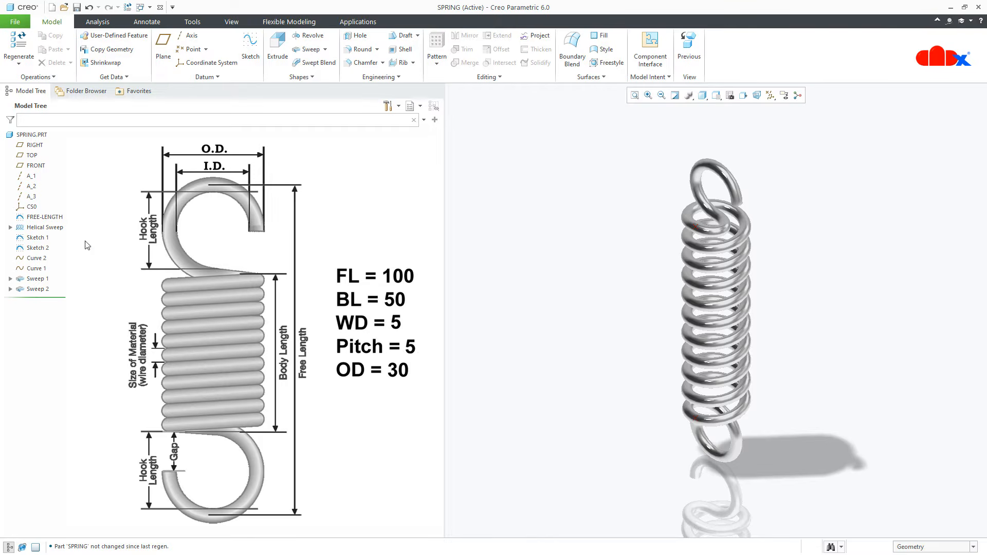
# - Set the length dimension of the FREE-LENGTH sketch to 100 and regenerate the spring
pyautogui.click(38, 218)
pyautogui.click(43, 155)
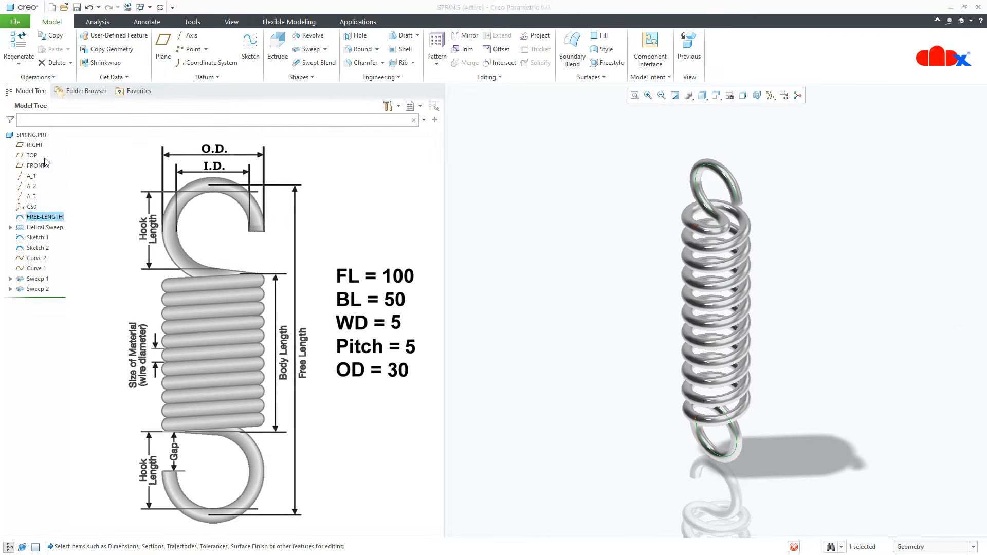
pyautogui.doubleClick(660, 302)
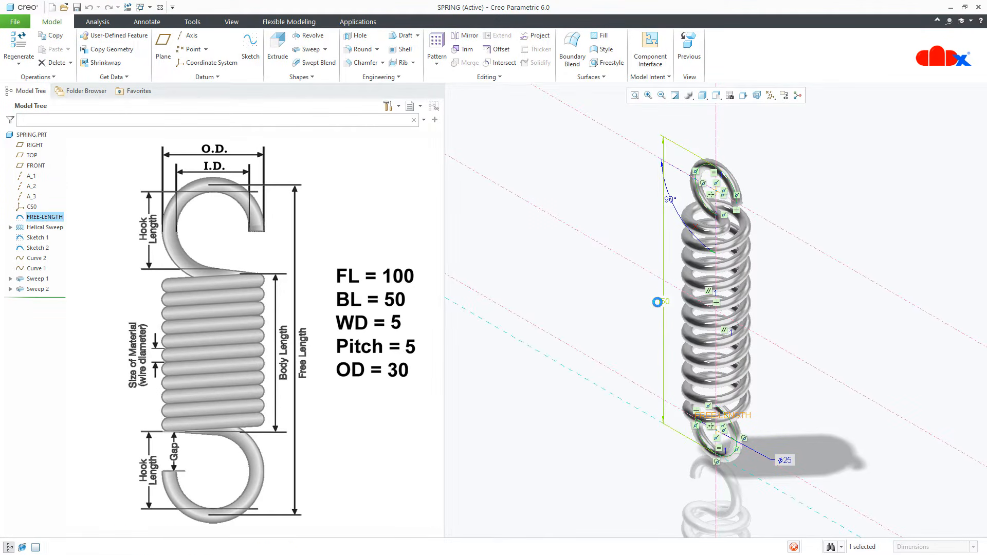
pyautogui.write('10')
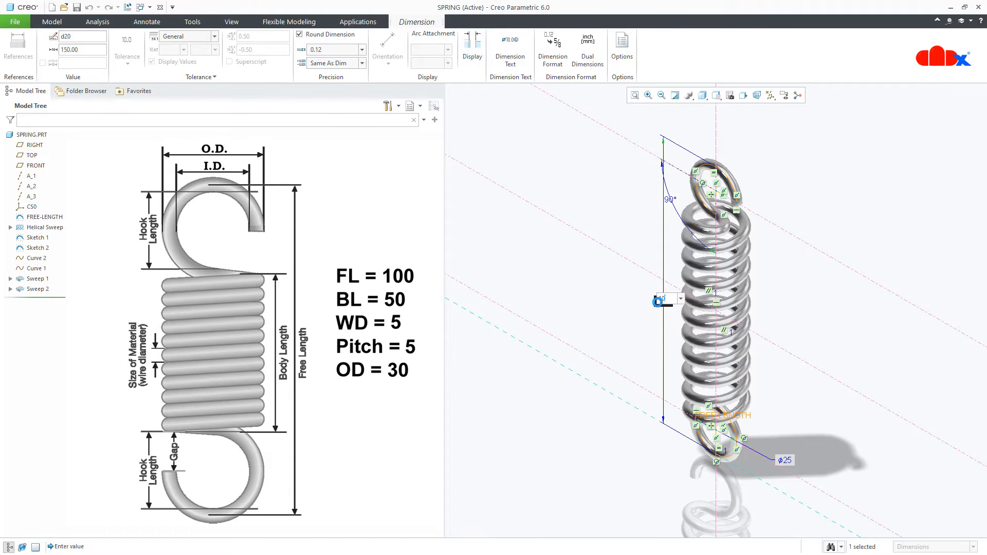
pyautogui.write('0')
pyautogui.press('Return')
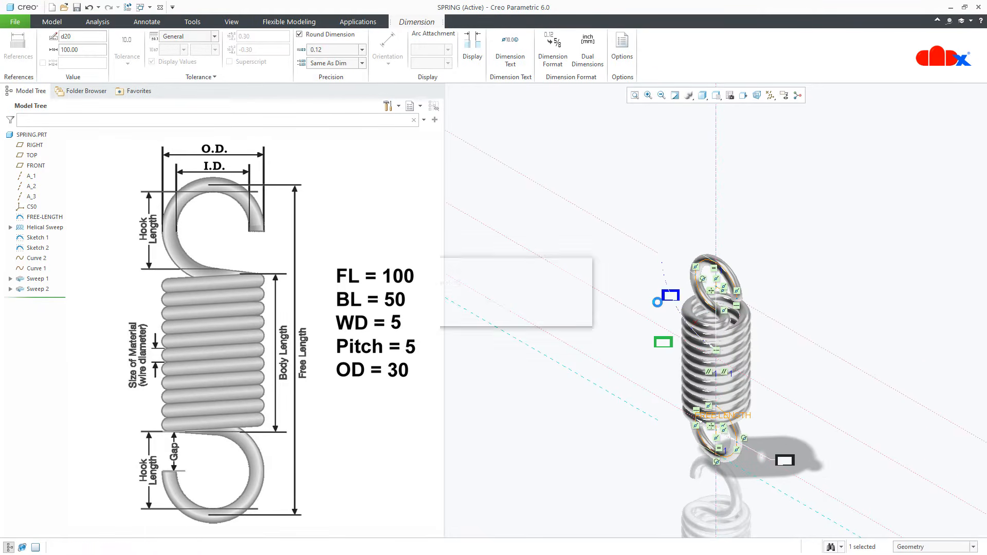
pyautogui.hotkey('ctrl', 'g')
pyautogui.hotkey('ctrl', 'd')
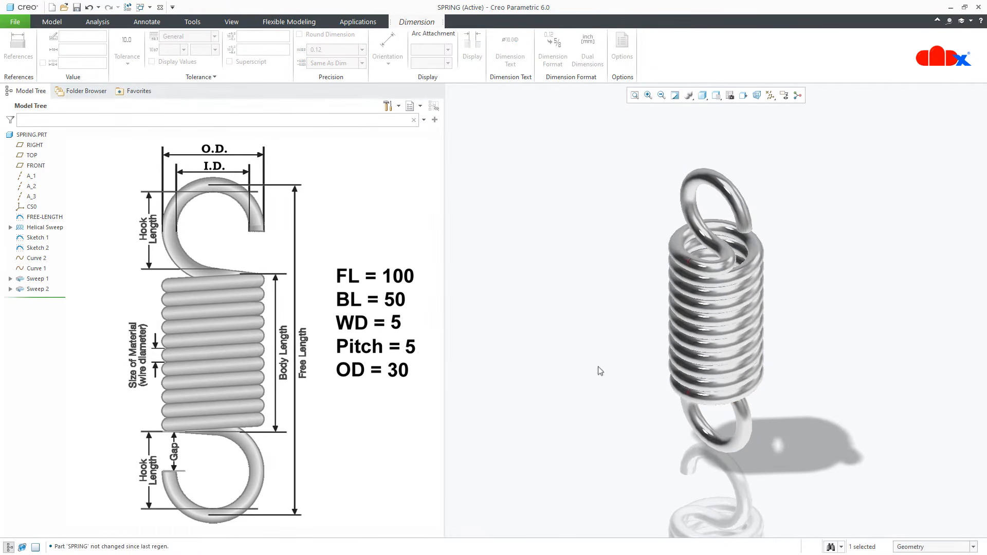
pyautogui.click(558, 416)
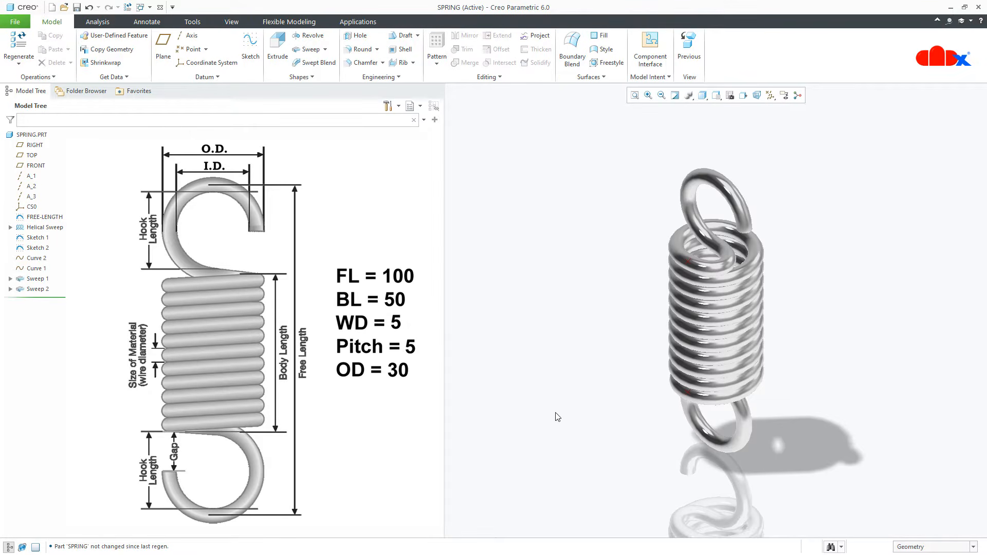
# - View the SPRING1 part and switch to the SPRING2 part
pyautogui.click(150, 7)
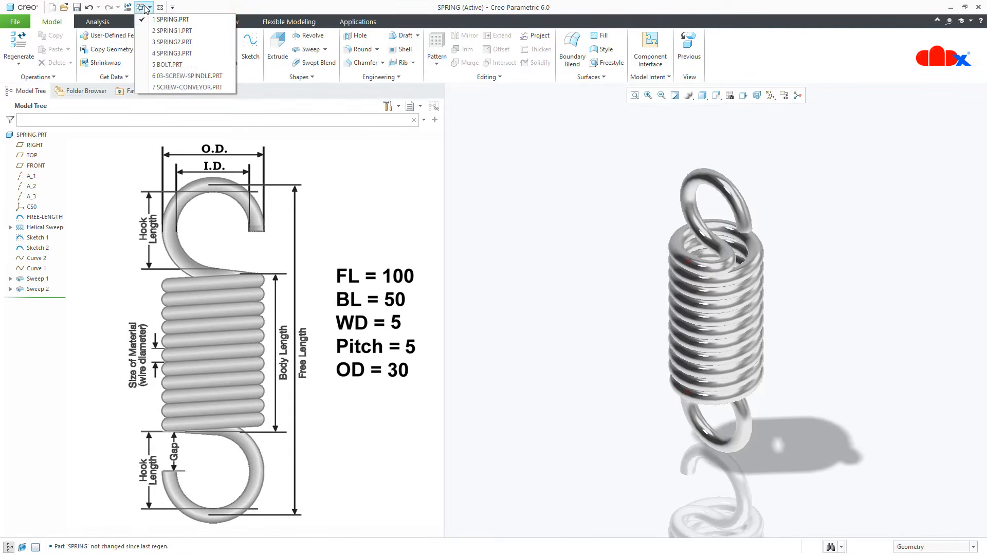
pyautogui.click(152, 30)
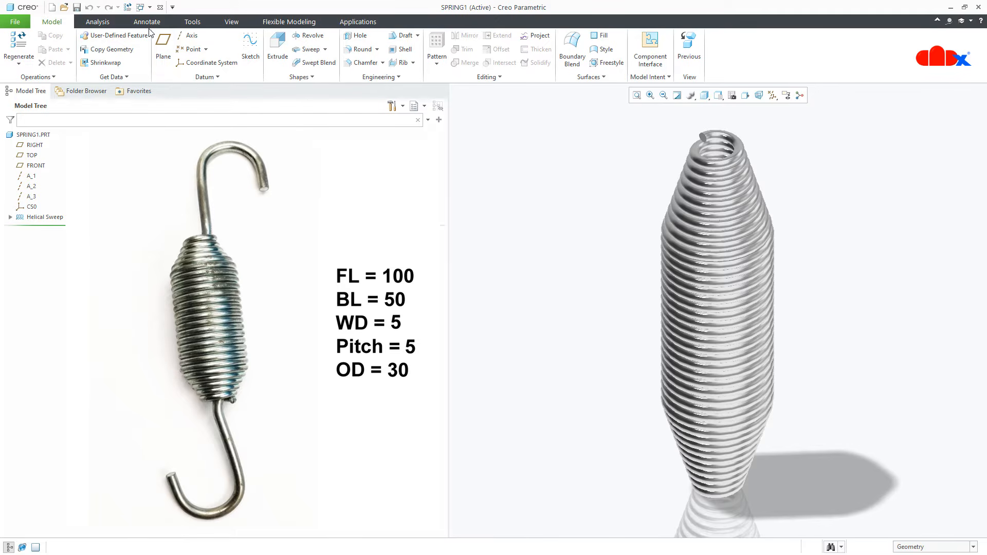
pyautogui.click(150, 7)
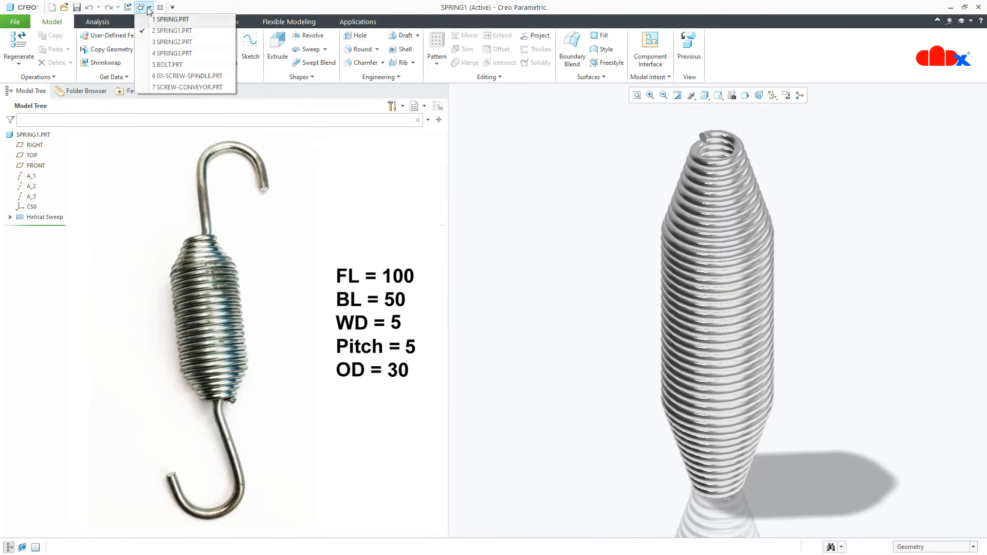
pyautogui.click(149, 43)
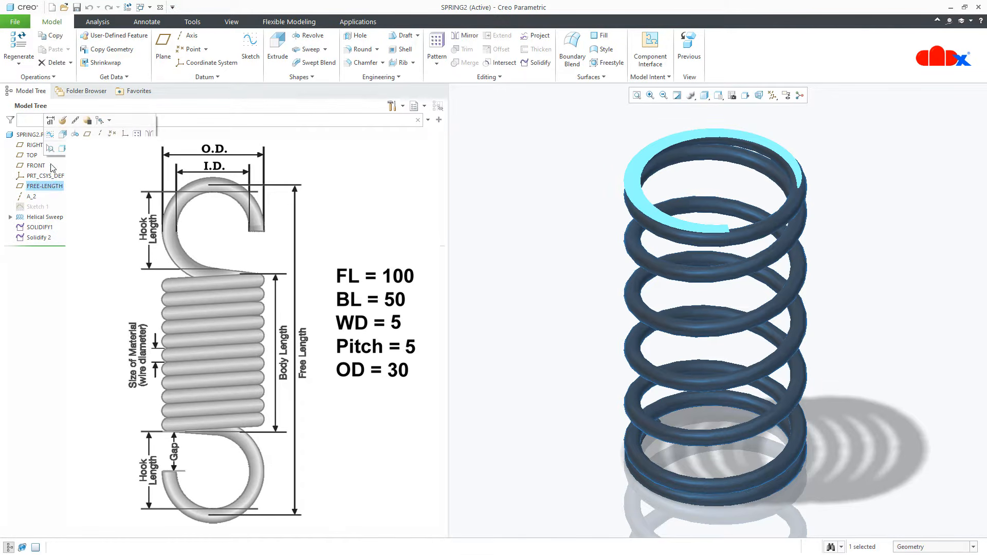
# - Set the offset of the FREE-LENGTH datum plane in the compression spring to 50 and regenerate
pyautogui.click(45, 186)
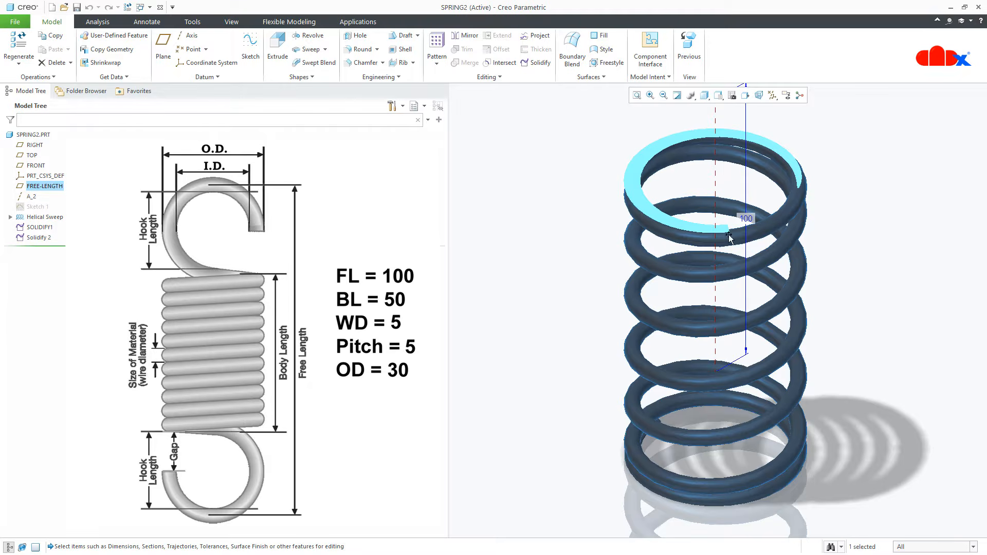
pyautogui.doubleClick(747, 218)
pyautogui.write('5')
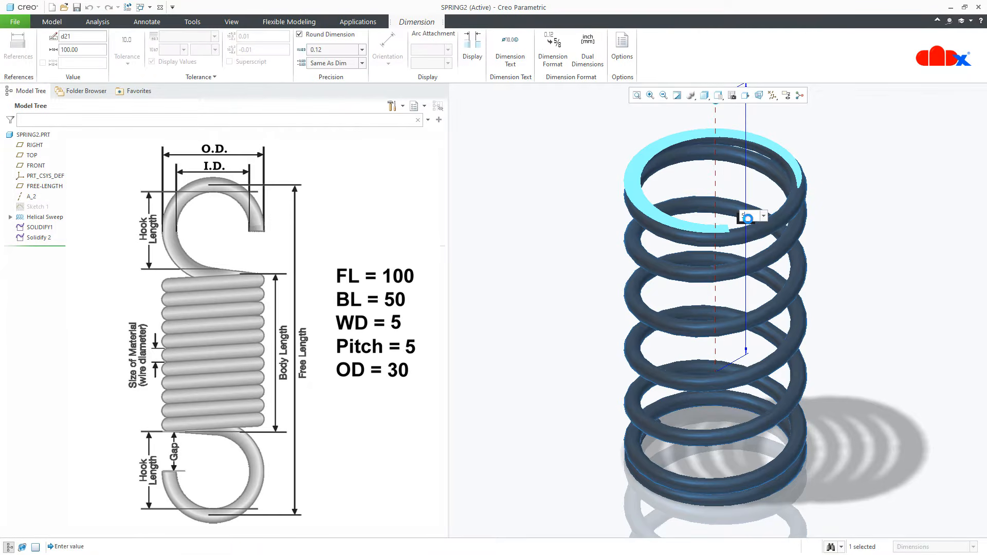
pyautogui.write('0')
pyautogui.press('Return')
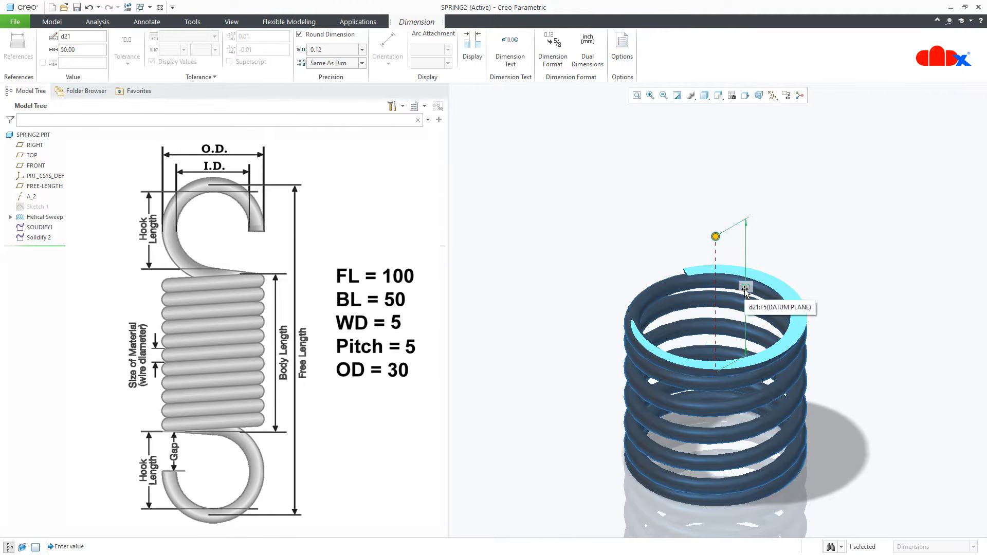
# - Set the FREE-LENGTH datum plane offset to 100 and regenerate the compression spring
pyautogui.doubleClick(745, 288)
pyautogui.write('100')
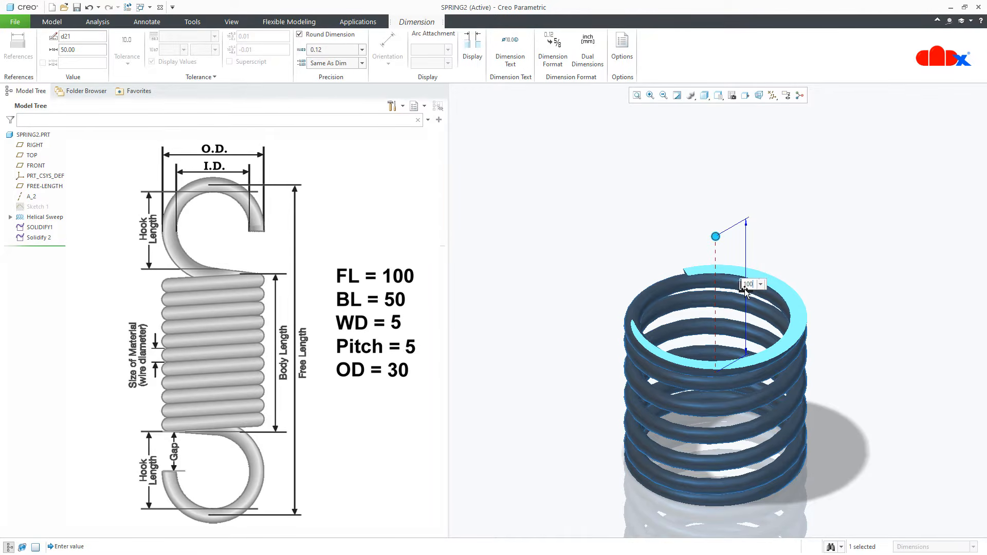
pyautogui.press('Return')
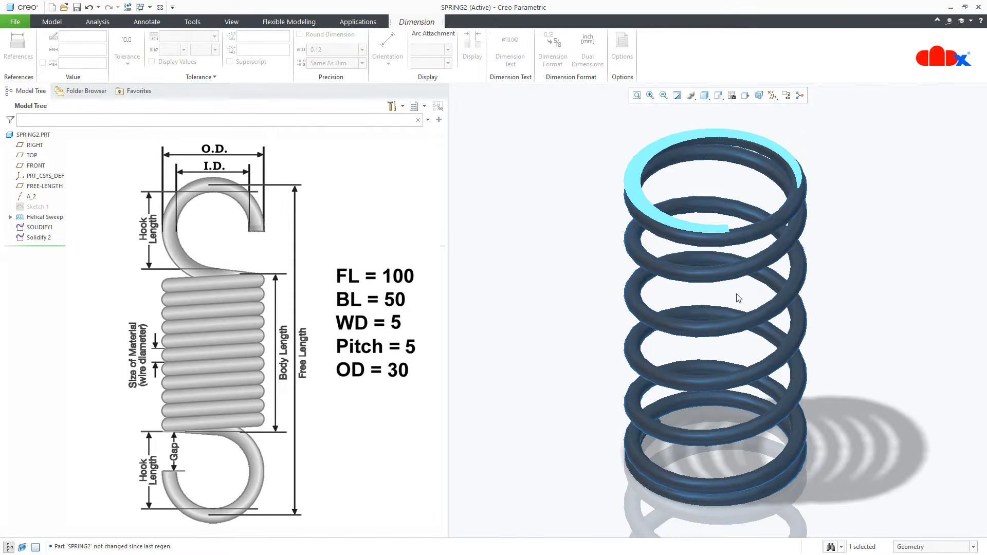
pyautogui.click(556, 331)
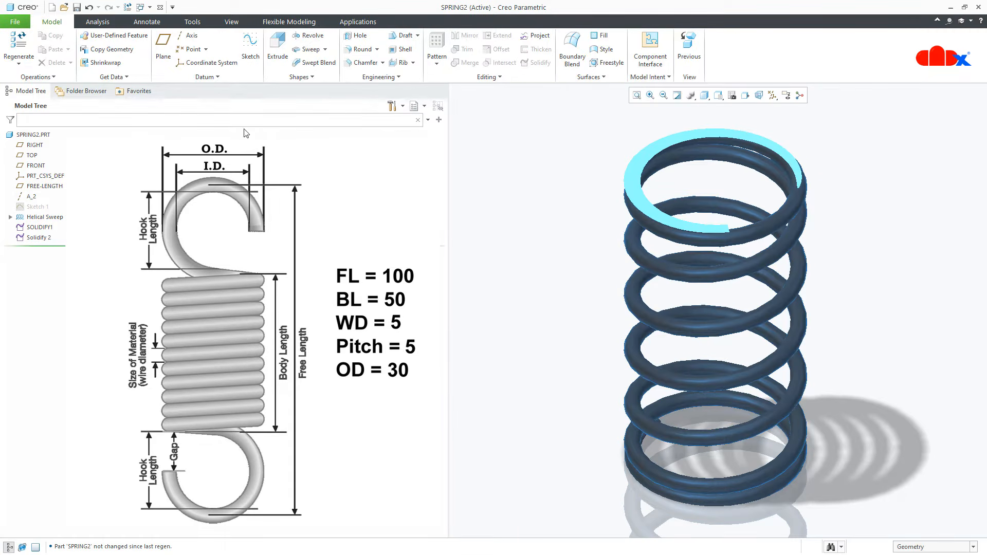
# - View the SPRING3 part and switch to the BOLT part
pyautogui.click(150, 7)
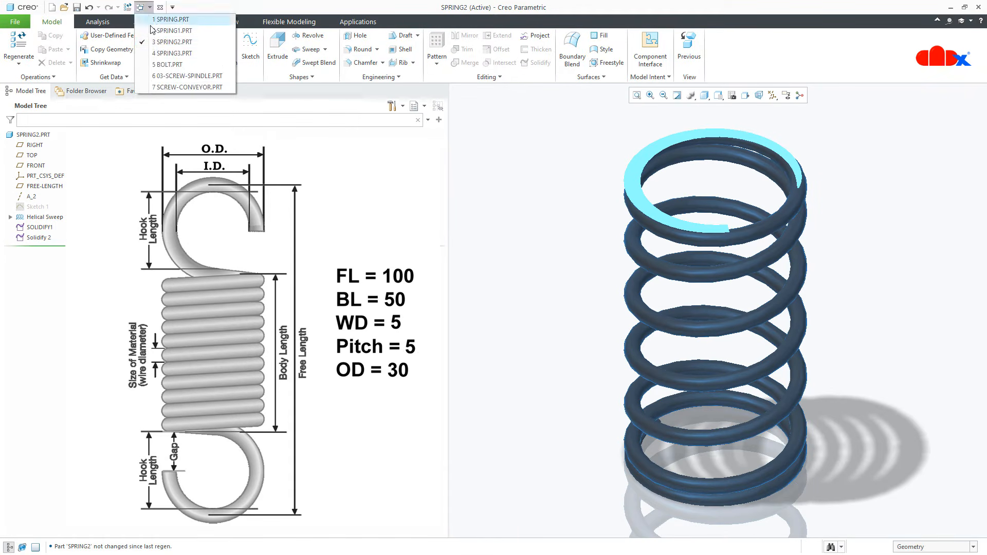
pyautogui.click(154, 53)
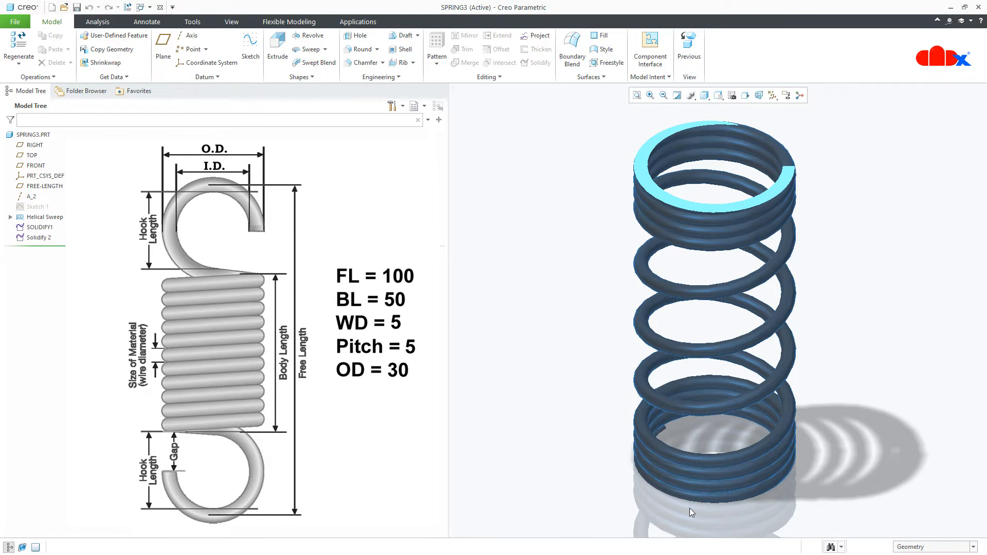
pyautogui.click(149, 8)
pyautogui.click(160, 70)
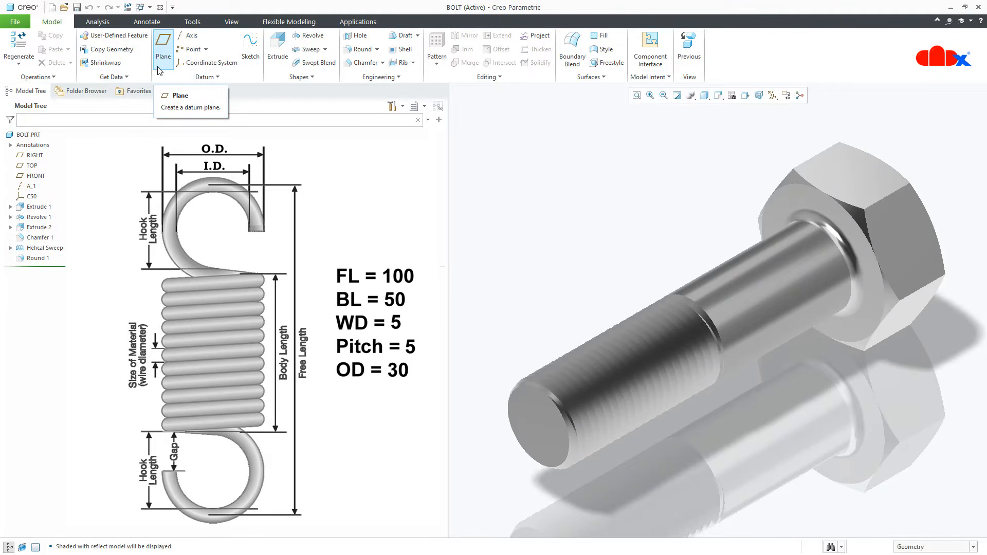
# - Display the bolt shaded with edges and examine its thread and thread run-out up close
pyautogui.click(708, 105)
pyautogui.click(711, 119)
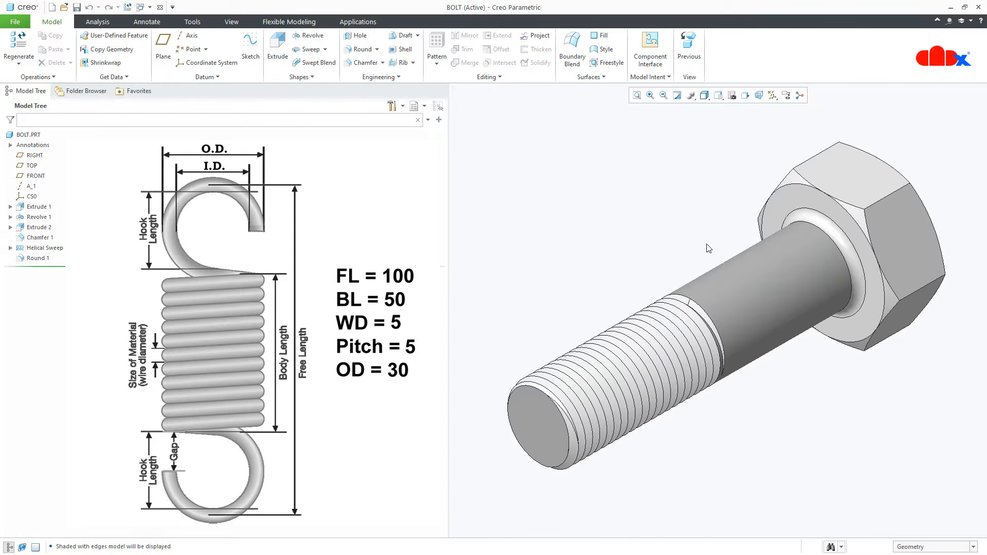
pyautogui.moveTo(709, 248); pyautogui.dragTo(607, 308, button='middle')
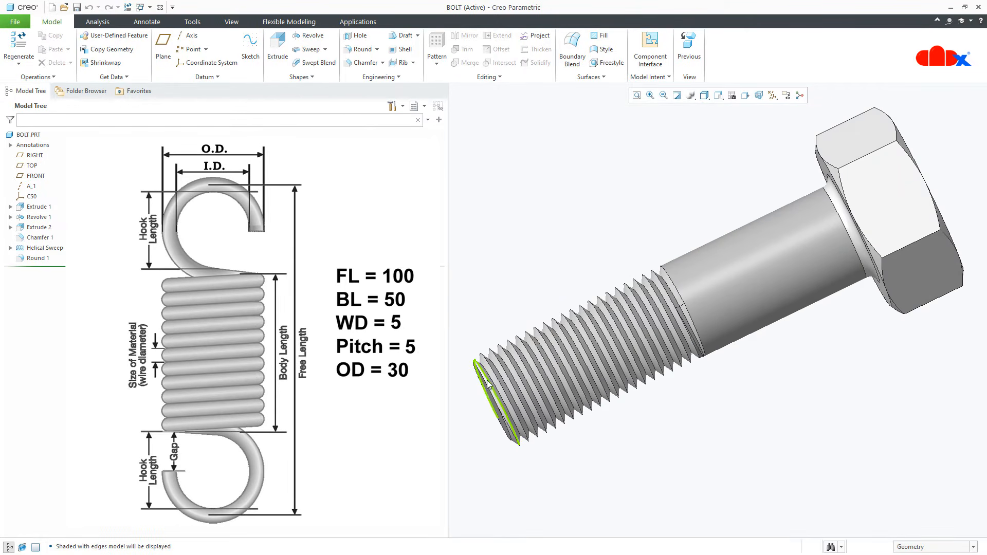
pyautogui.scroll(3, 492, 378)
pyautogui.moveTo(492, 378); pyautogui.dragTo(474, 356, button='middle')
pyautogui.scroll(3, 807, 436)
pyautogui.moveTo(712, 399); pyautogui.dragTo(710, 339, button='middle')
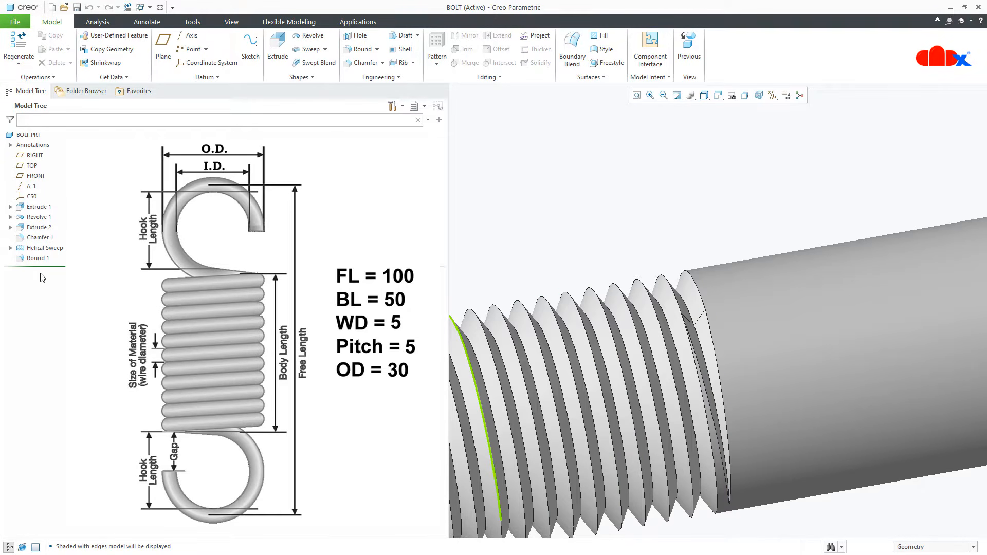
# - Review the definition of the bolt's Helical Sweep thread, cancel it unchanged and refit the whole bolt
pyautogui.click(35, 248)
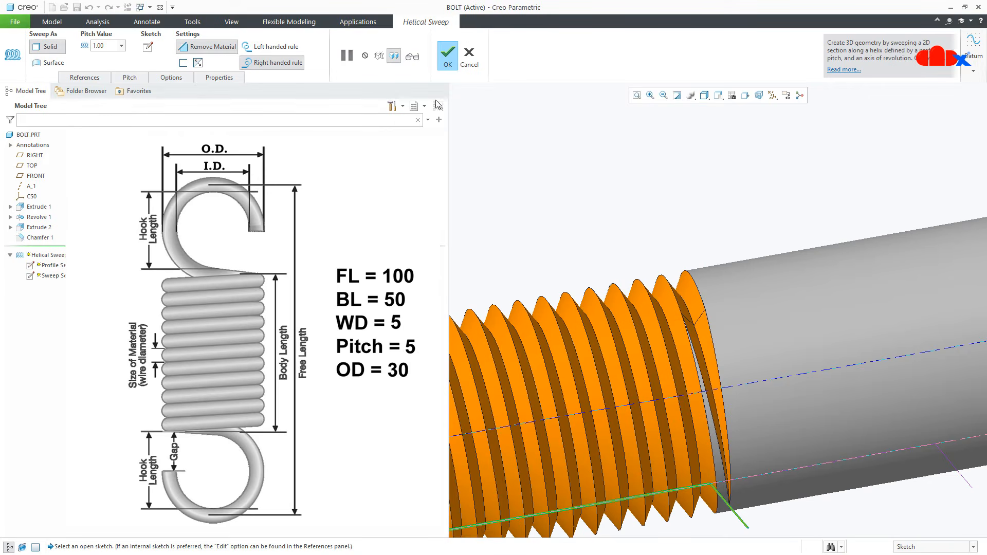
pyautogui.click(469, 66)
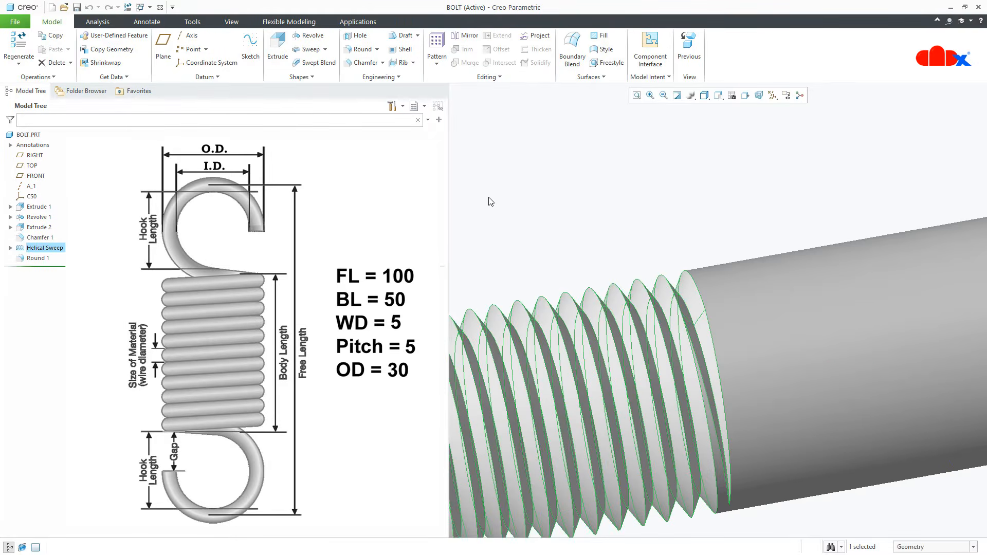
pyautogui.hotkey('ctrl', 'd')
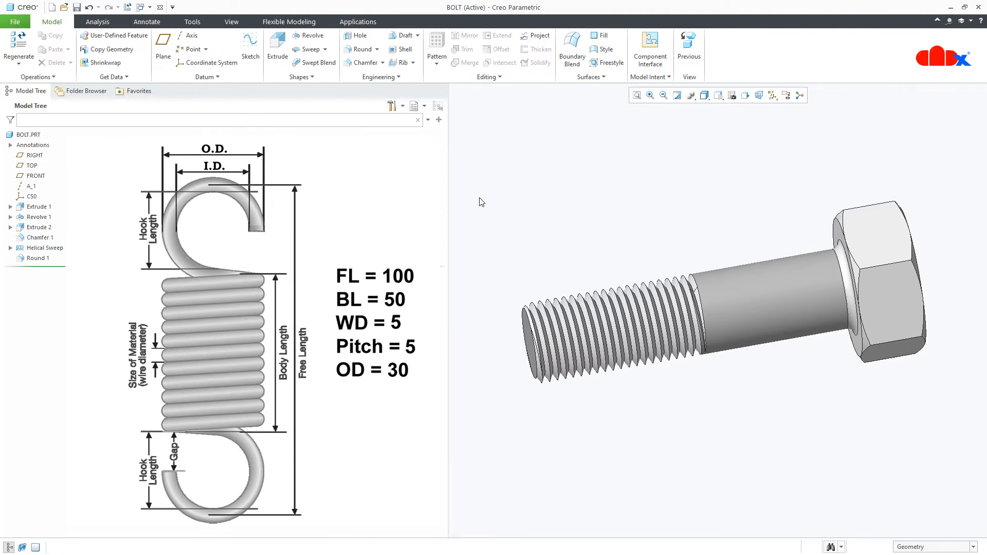
# - Switch to the 03-SCREW-SPINDLE part and open its Helical Sweep thread for redefinition
pyautogui.click(140, 8)
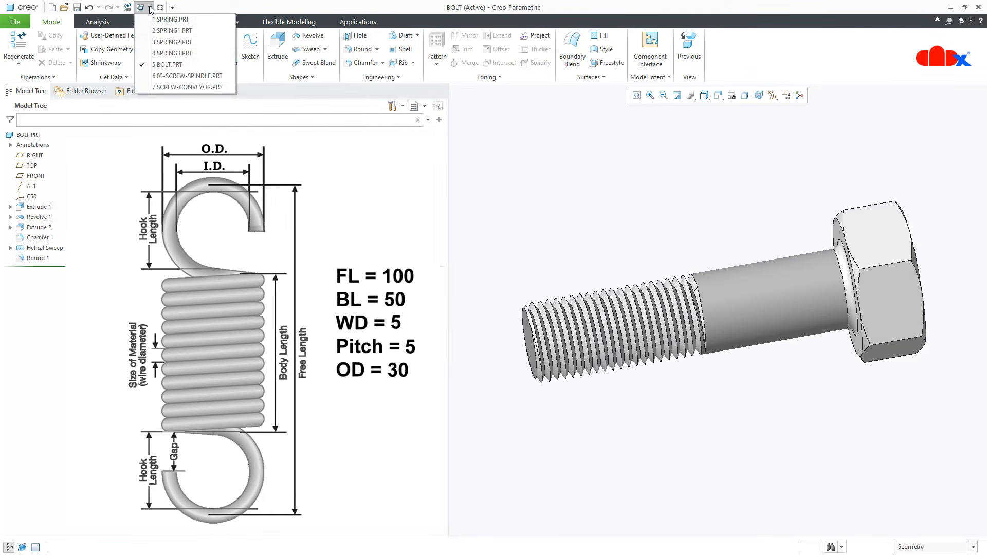
pyautogui.click(161, 76)
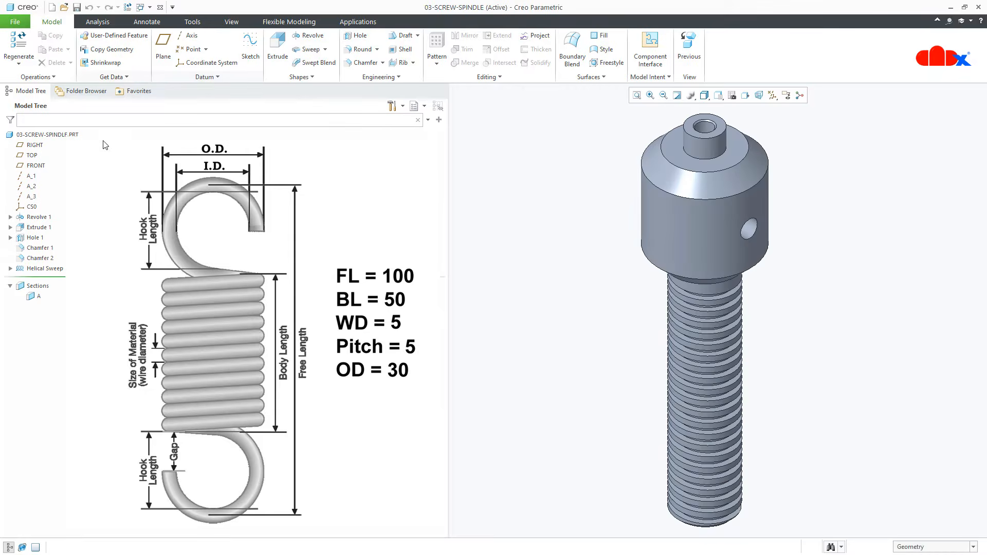
pyautogui.click(23, 268)
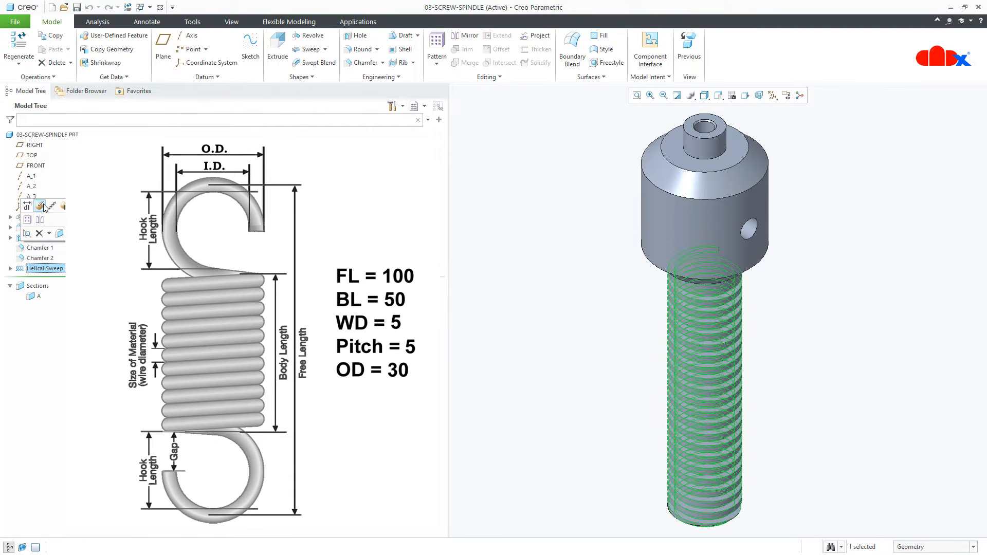
pyautogui.click(41, 206)
# - Examine the spindle's helical thread cut up close, refit the whole part and cancel the redefinition unchanged
pyautogui.scroll(-3, 706, 356)
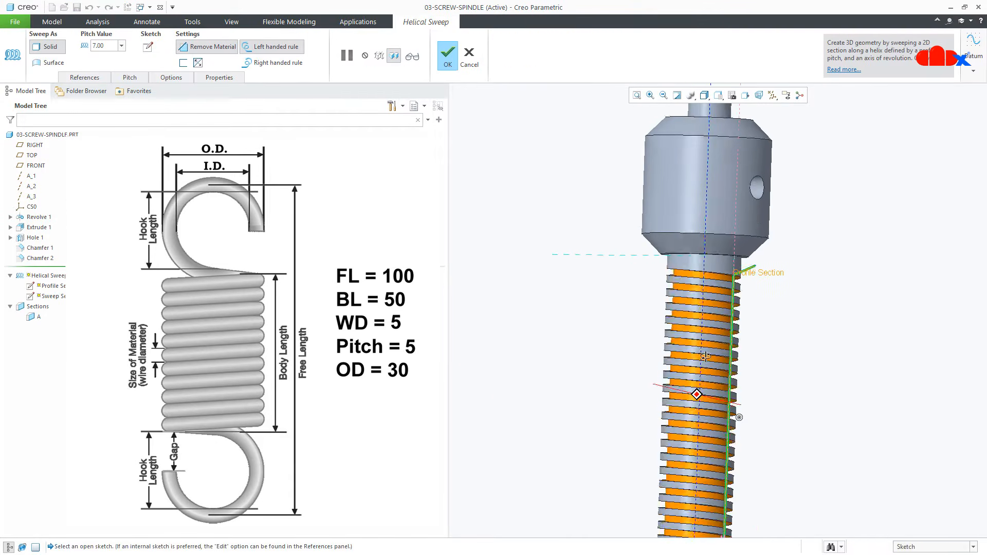
pyautogui.scroll(-6, 706, 356)
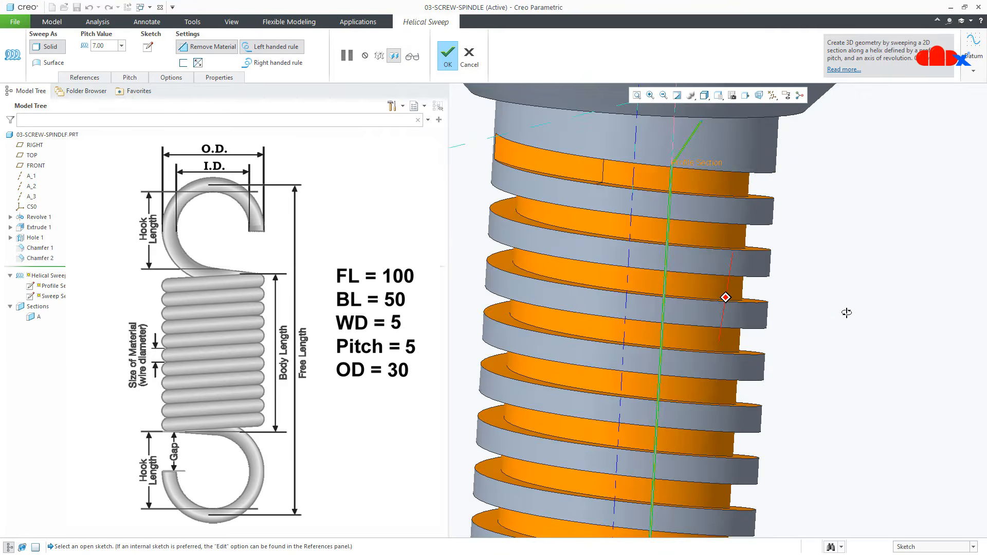
pyautogui.moveTo(847, 312); pyautogui.dragTo(792, 297, button='middle')
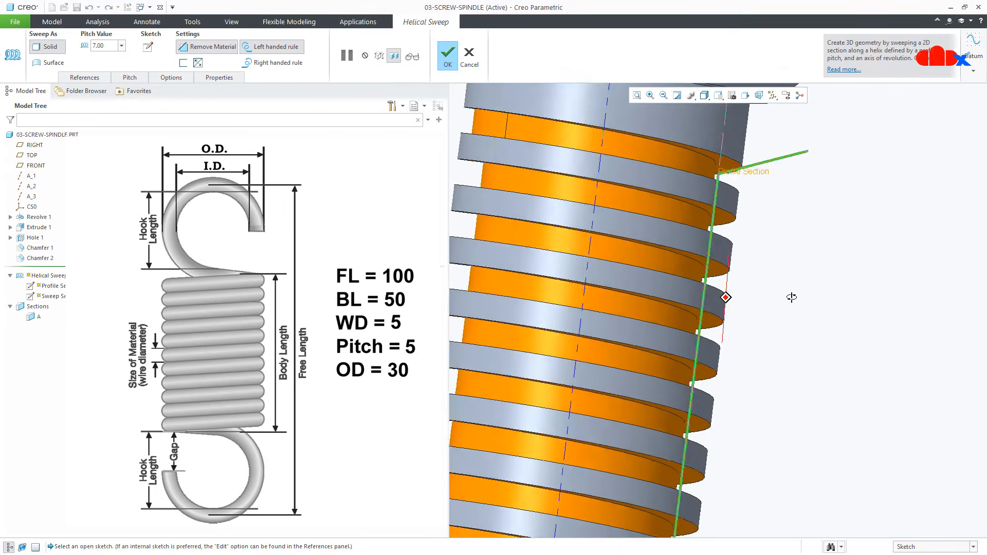
pyautogui.scroll(4, 727, 293)
pyautogui.scroll(3, 743, 290)
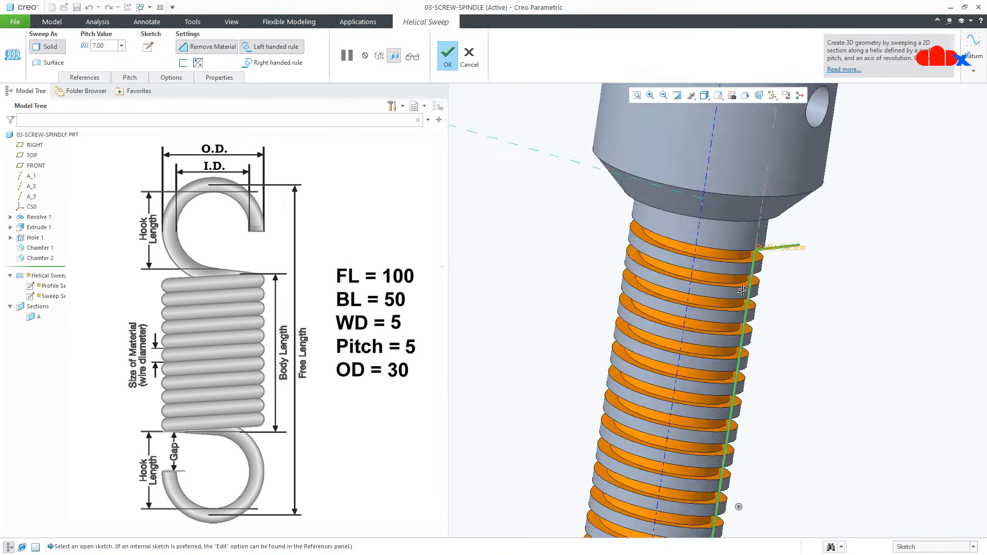
pyautogui.hotkey('ctrl', 'd')
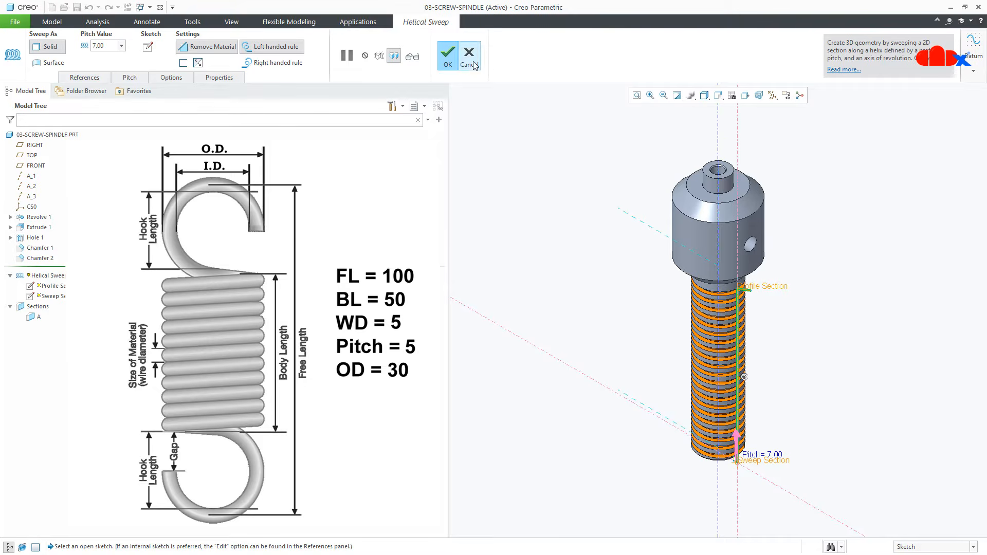
pyautogui.click(474, 62)
pyautogui.click(472, 159)
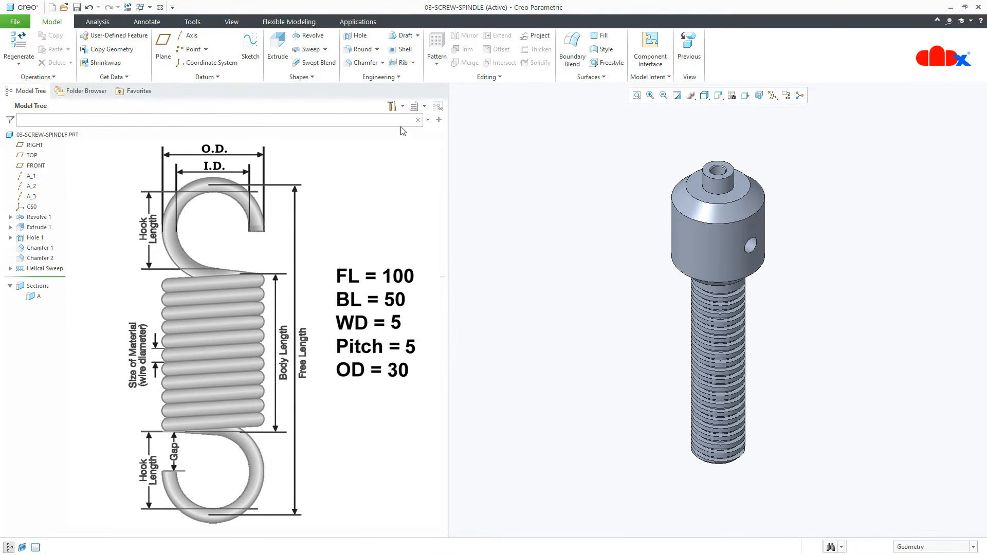
# - Switch to the SCREW-CONVEYOR part to view its helical blade
pyautogui.click(150, 7)
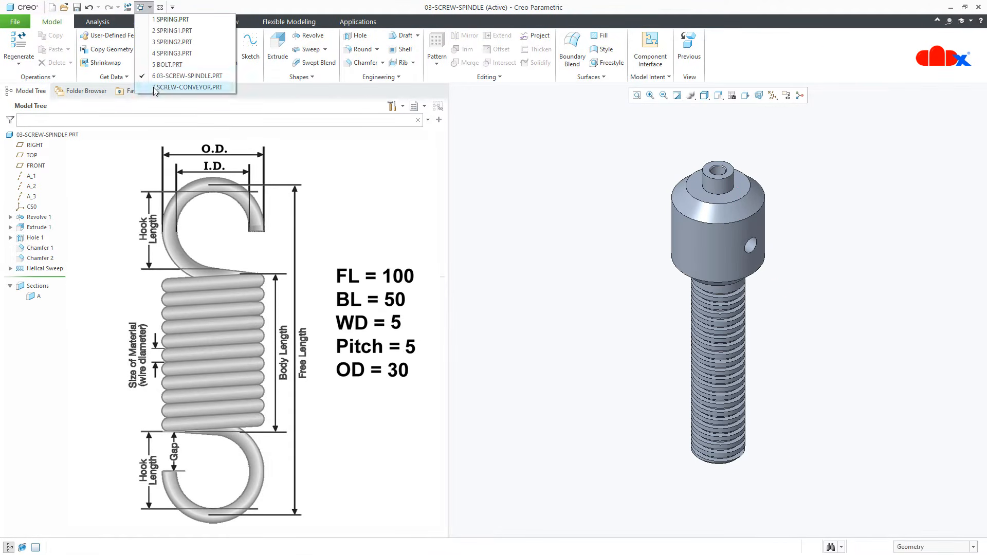
pyautogui.click(155, 88)
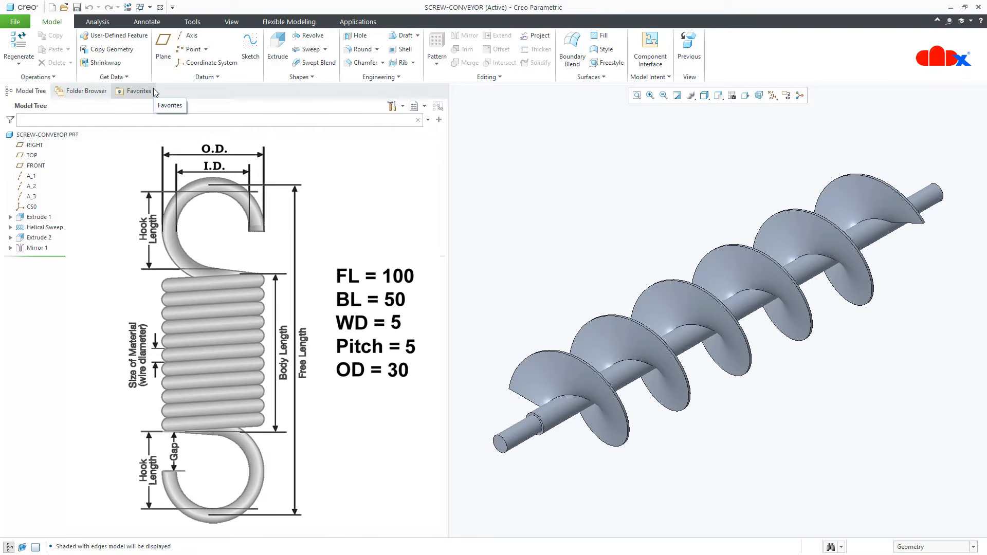
# - Switch to the SPRING part and display it in Shading With Reflections style
pyautogui.click(149, 7)
pyautogui.click(171, 19)
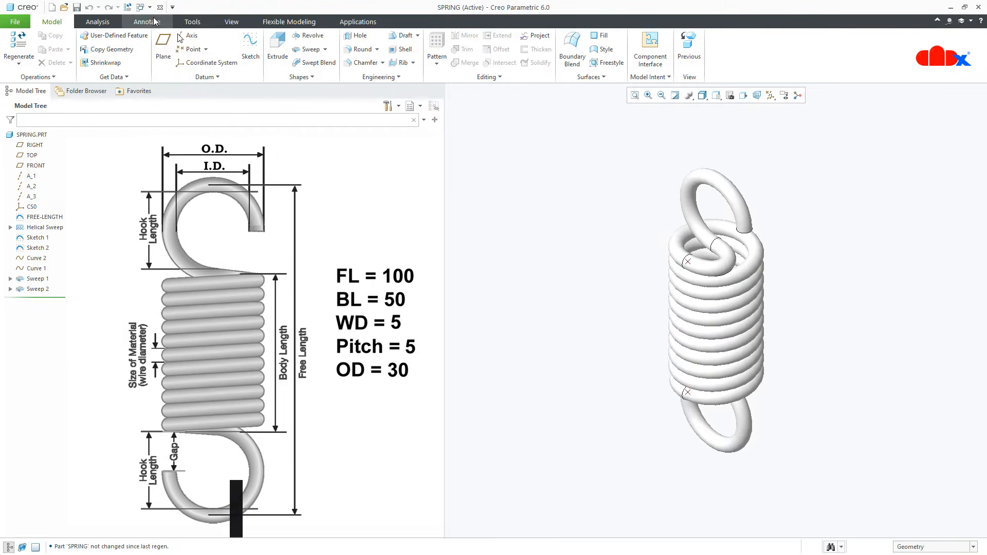
pyautogui.click(702, 95)
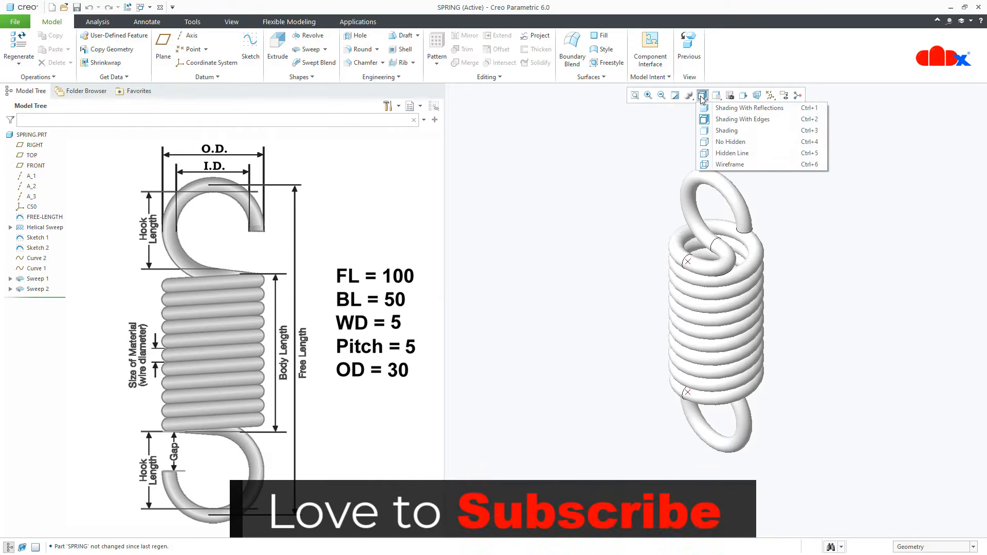
pyautogui.click(749, 108)
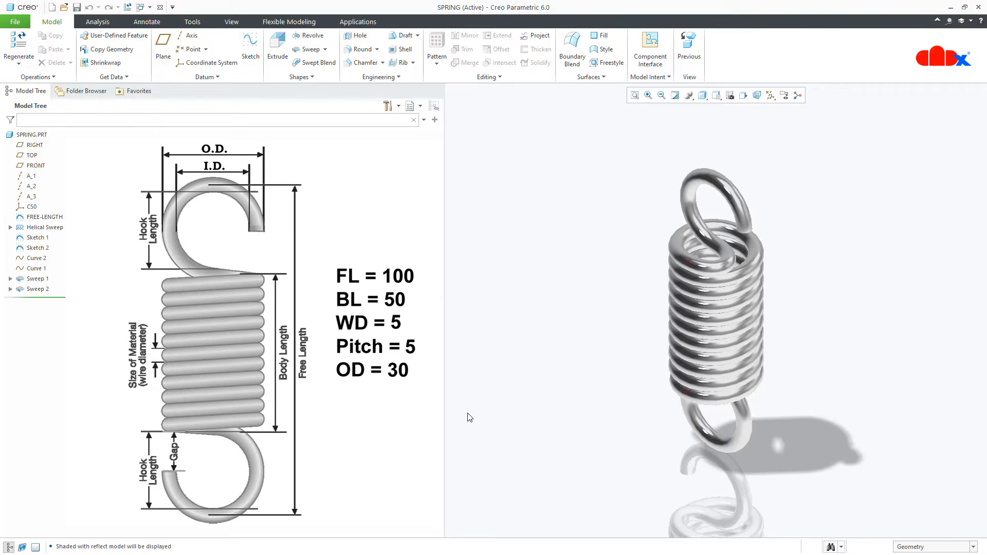
# - Create a new solid part, prt0001, from the default template and show all datum features in its maximized window
pyautogui.click(52, 8)
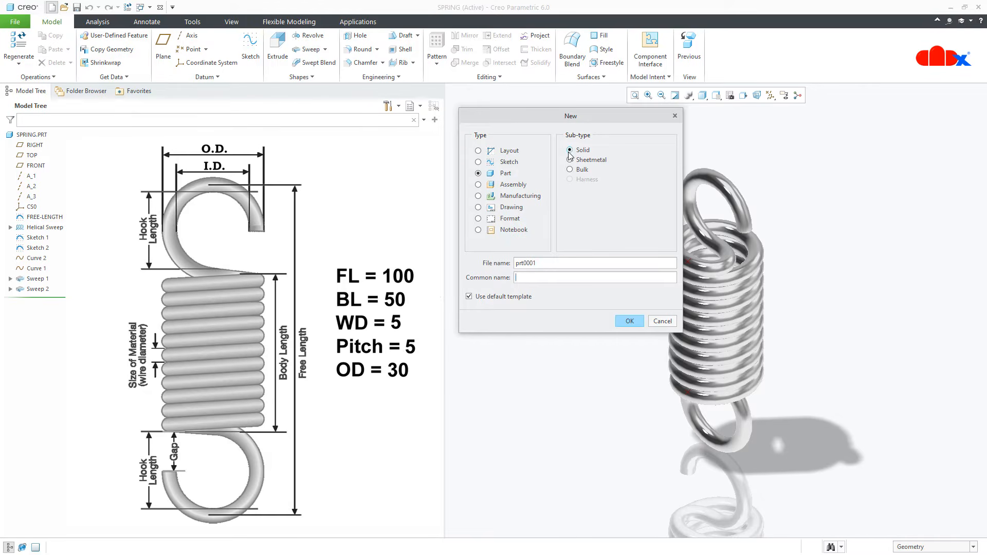
pyautogui.click(629, 322)
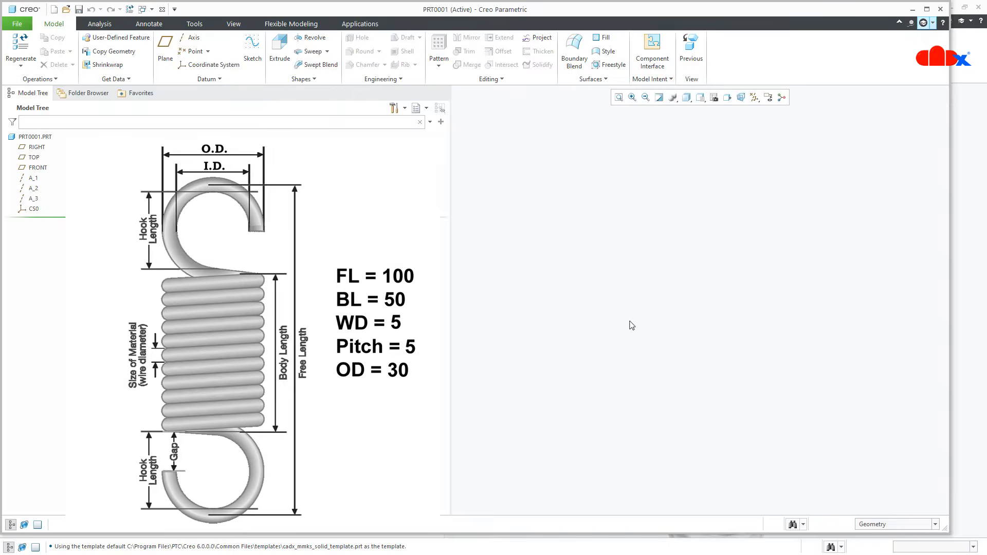
pyautogui.click(926, 9)
pyautogui.click(772, 96)
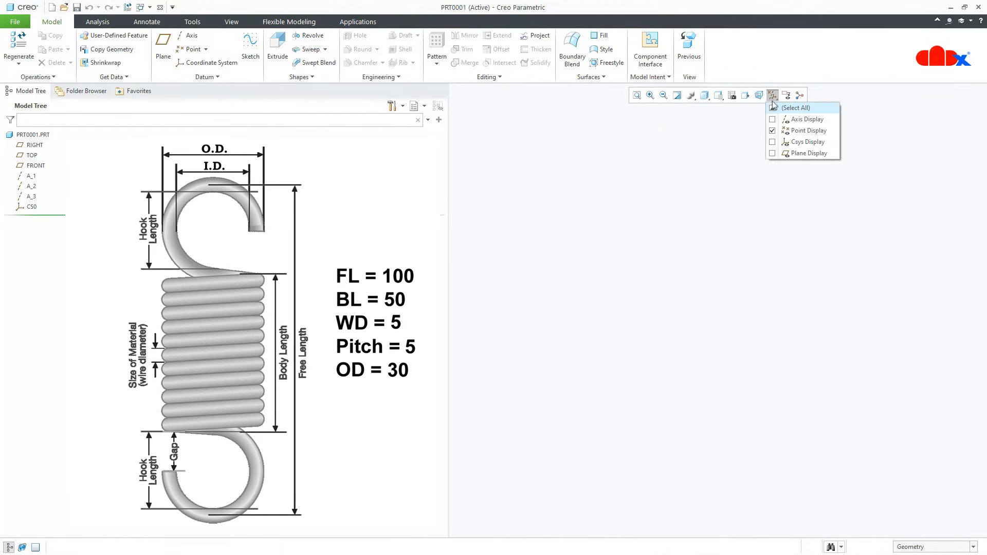
pyautogui.click(773, 109)
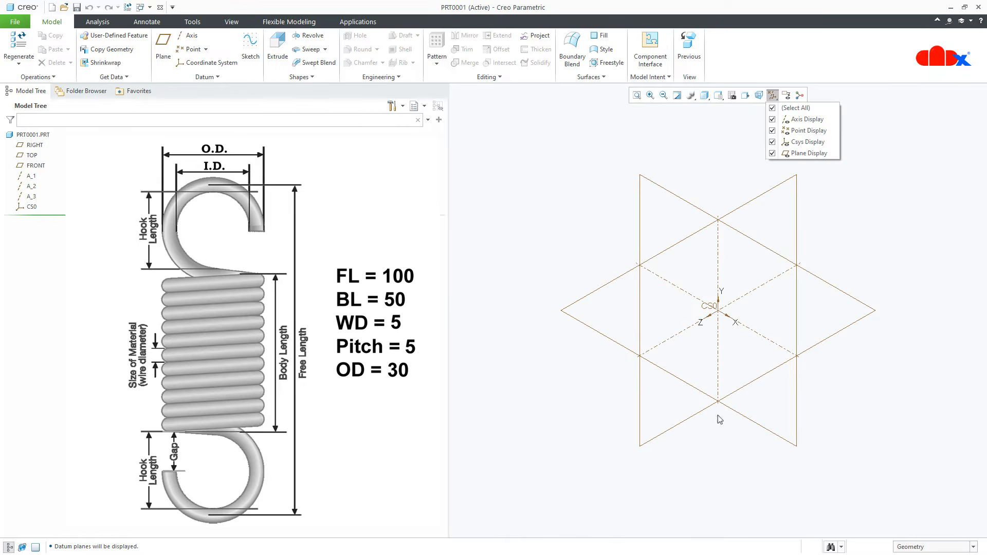
pyautogui.click(711, 451)
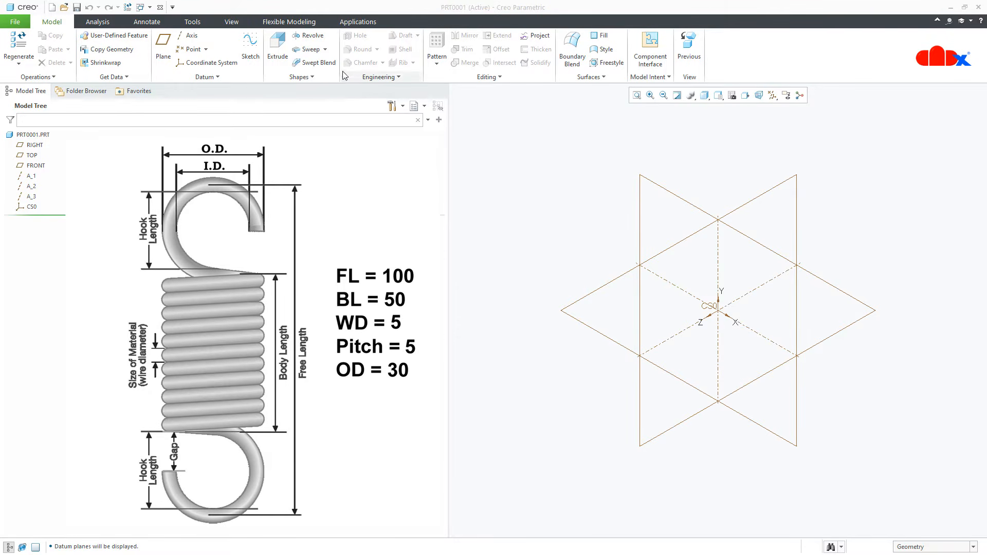
# - Start a solid, right-handed Helical Sweep and define its helix profile sketch on the FRONT plane, with RIGHT as the right-facing reference
pyautogui.click(325, 50)
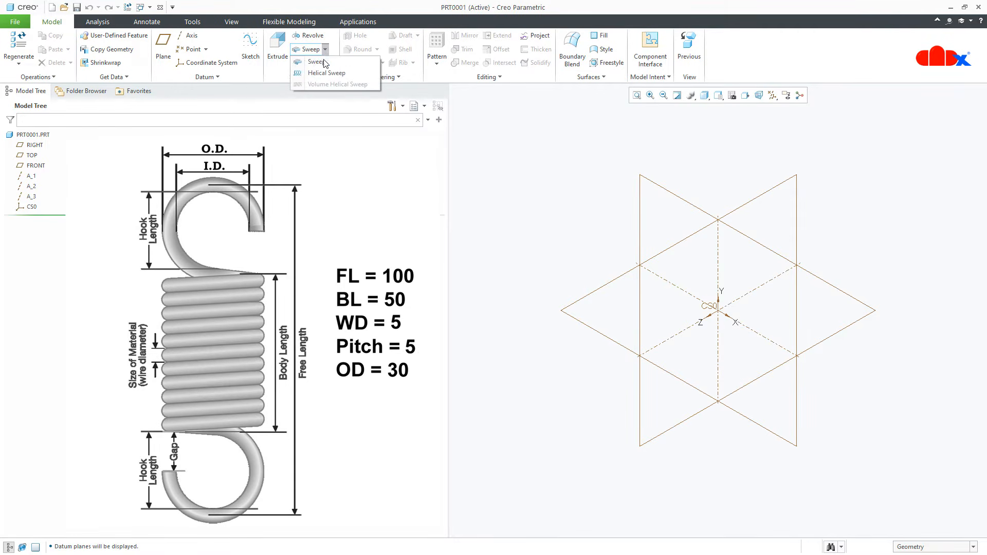
pyautogui.click(326, 75)
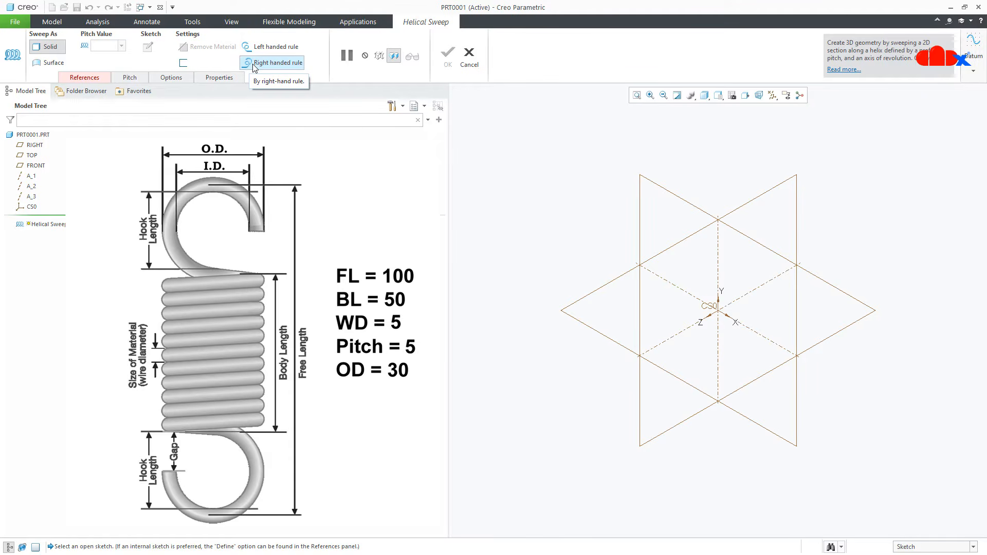
pyautogui.click(105, 81)
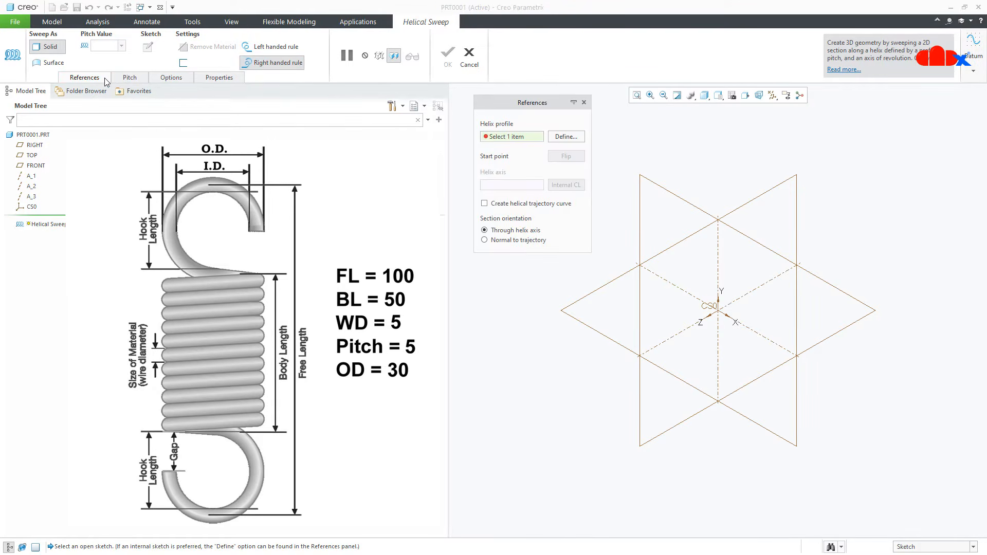
pyautogui.click(565, 136)
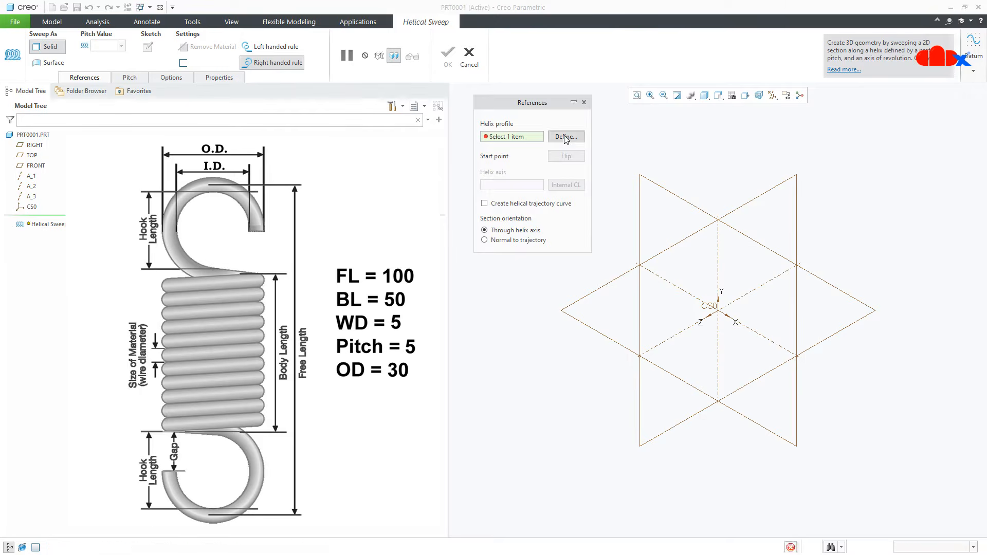
pyautogui.click(652, 184)
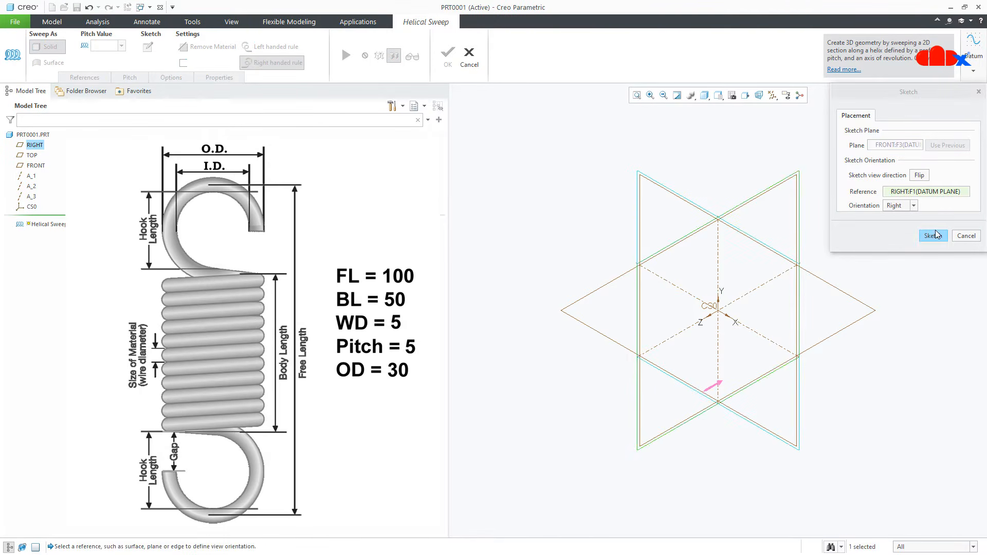
pyautogui.click(934, 235)
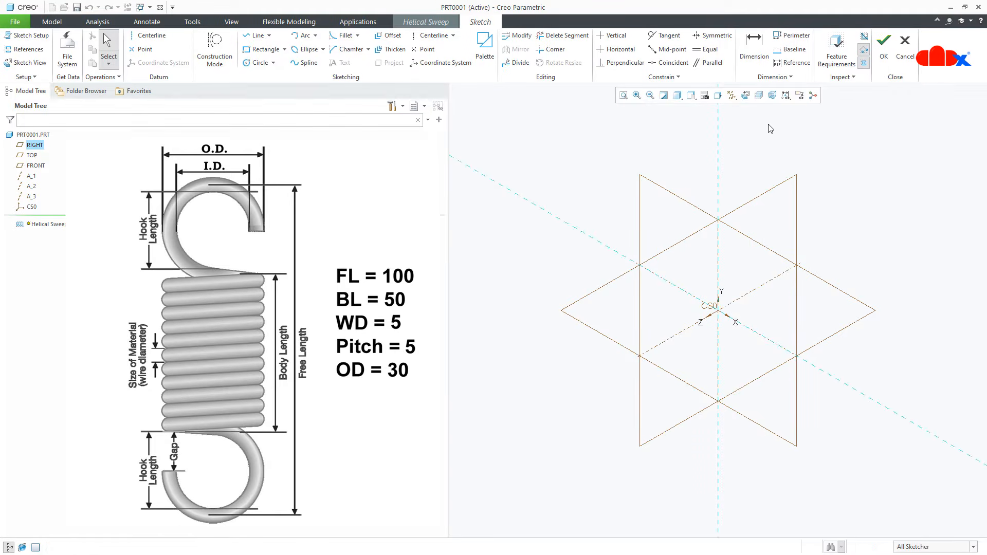
# - Orient the sketch plane parallel to the screen and hide all datum features
pyautogui.click(745, 96)
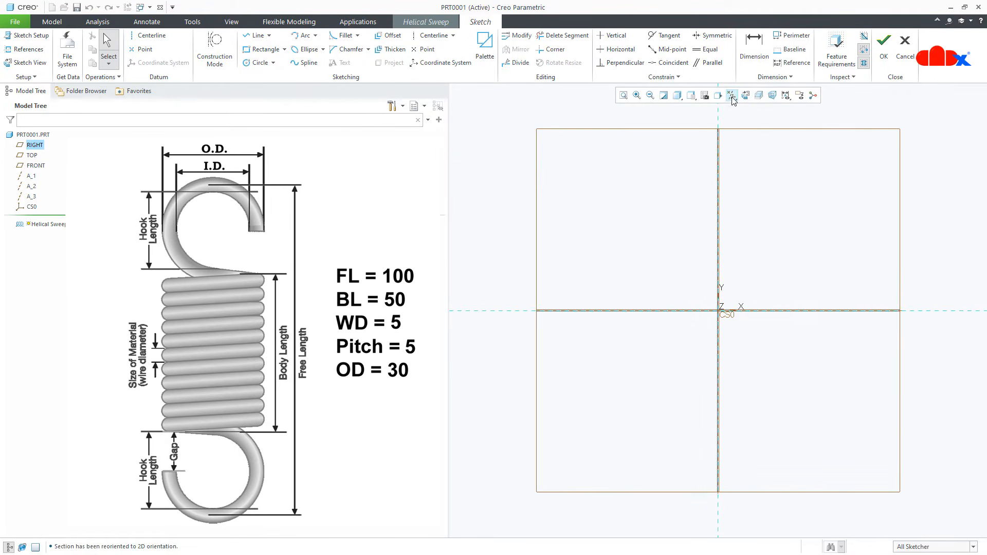
pyautogui.click(732, 95)
pyautogui.click(733, 108)
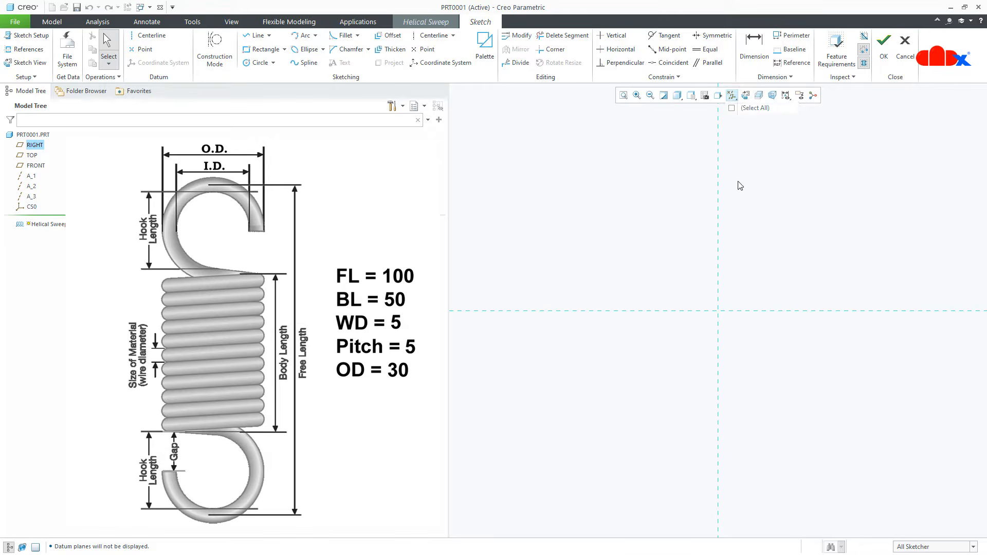
# - Place a vertical datum centerline on the vertical sketch reference as the helix axis
pyautogui.click(150, 35)
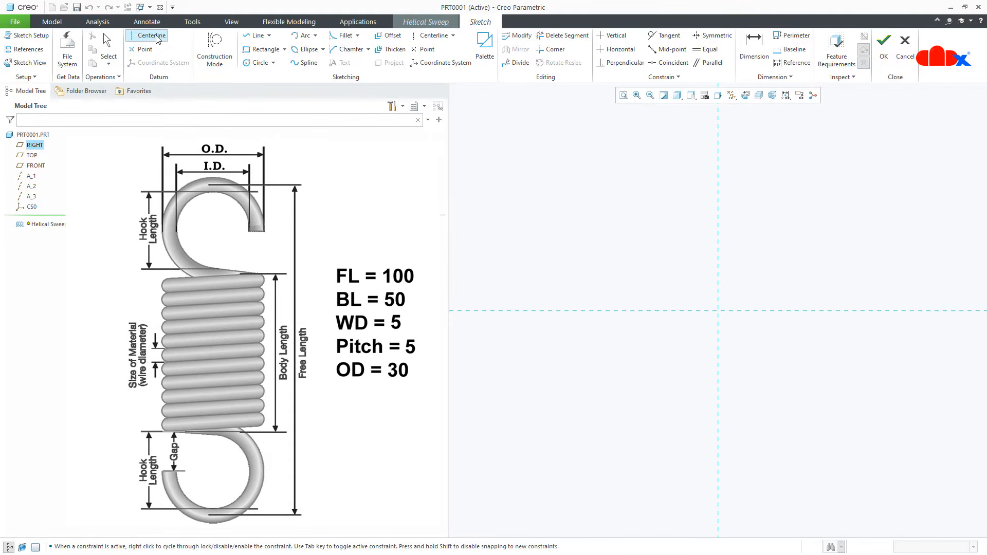
pyautogui.click(714, 221)
pyautogui.click(722, 257)
pyautogui.middleClick(737, 253)
# - Sketch a vertical line about 241 mm long, starting on the horizontal reference, with a diametral dimension of about 177 mm around the centerline
pyautogui.rightClick(737, 253)
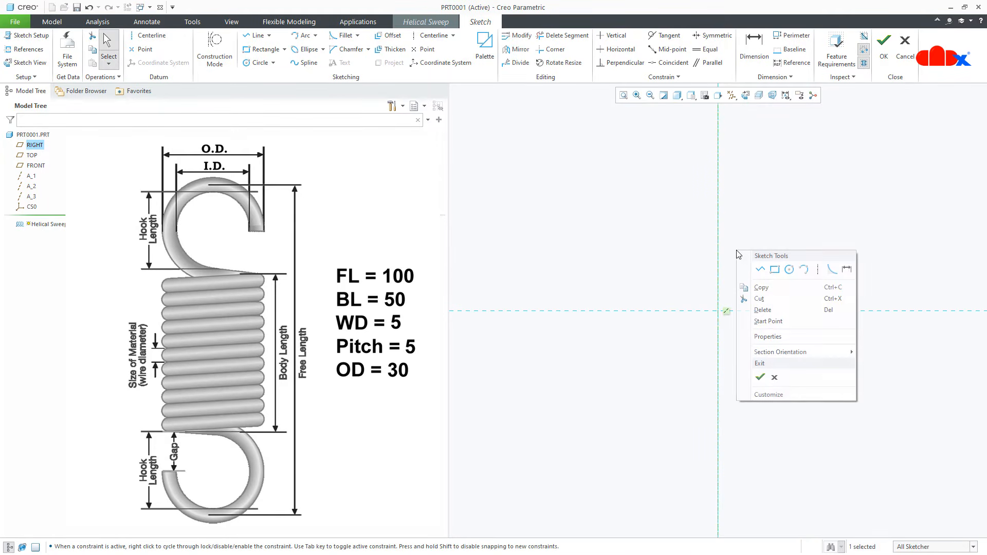
pyautogui.click(758, 271)
pyautogui.click(655, 311)
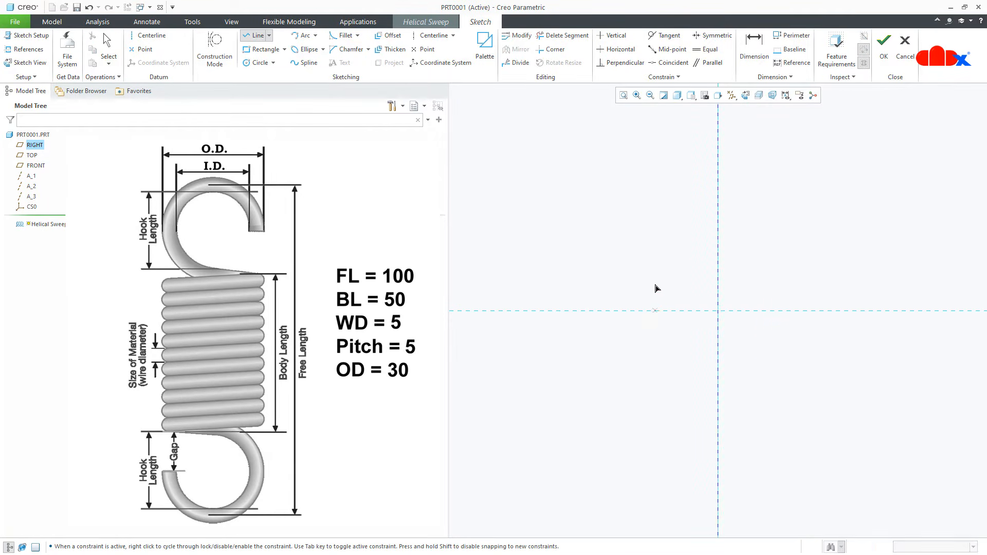
pyautogui.click(655, 139)
pyautogui.middleClick(670, 157)
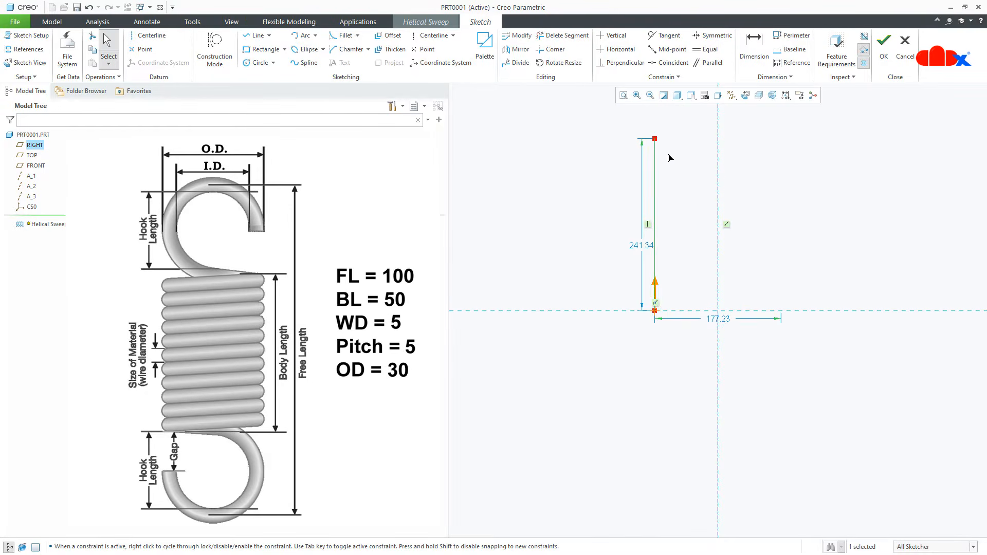
# - Set the profile line's diametral dimension to 25 mm and its length to 50 mm, and accept the helix profile sketch
pyautogui.doubleClick(712, 322)
pyautogui.write('15')
pyautogui.press('Return')
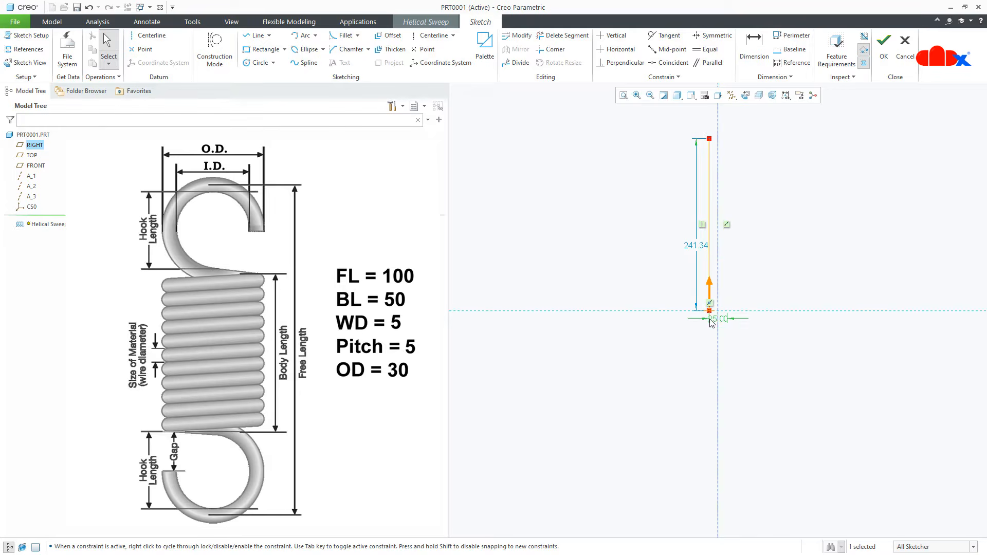
pyautogui.doubleClick(700, 248)
pyautogui.write('50')
pyautogui.press('Return')
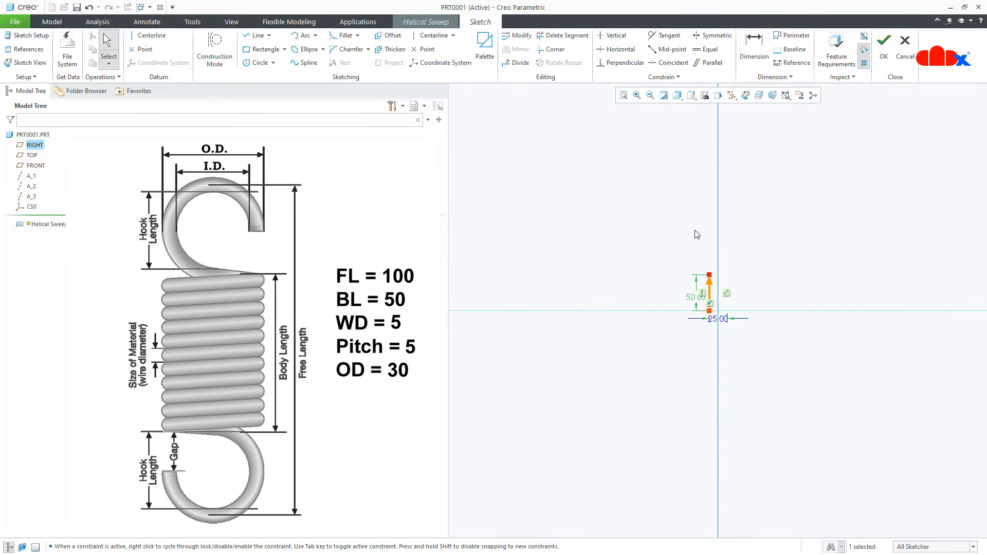
pyautogui.click(623, 96)
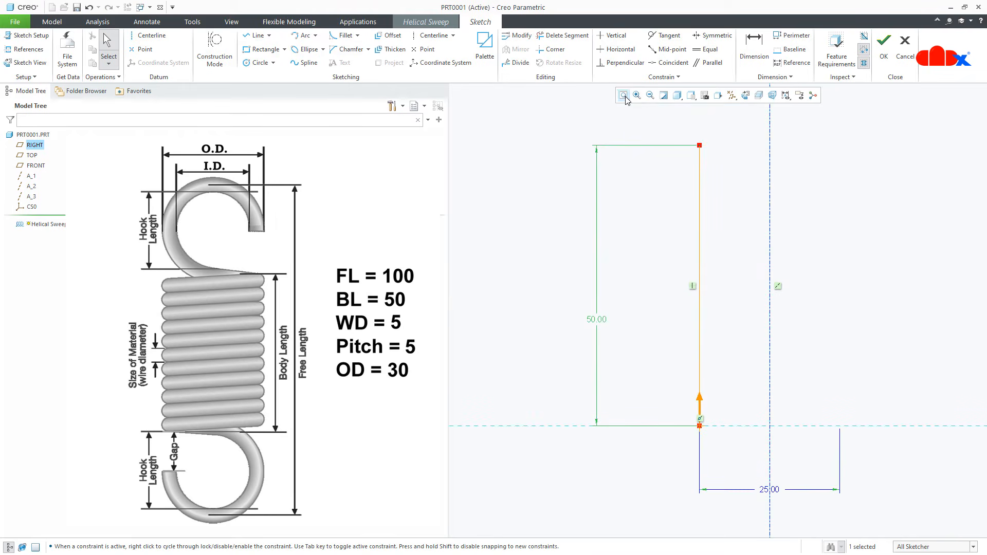
pyautogui.click(883, 59)
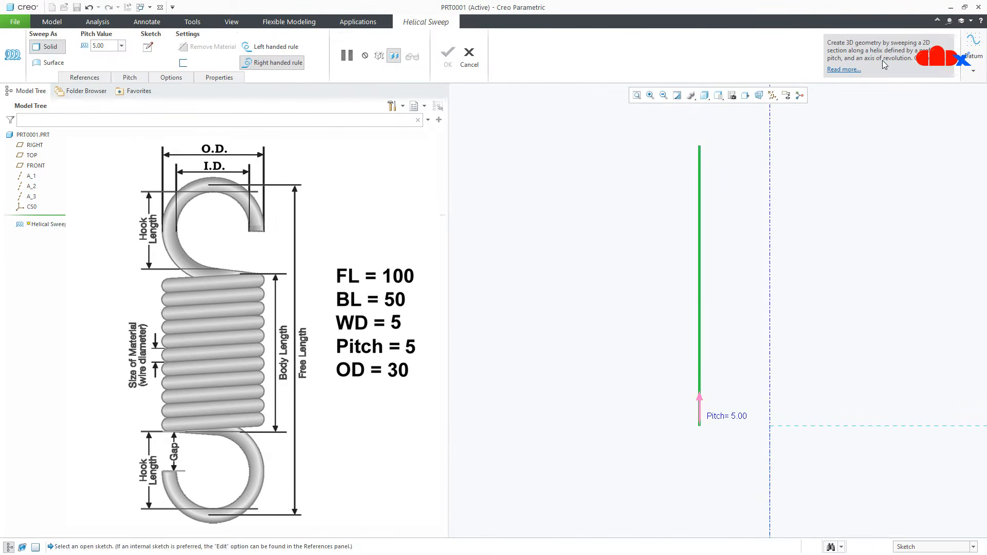
# - Sketch a circle about 5.7 mm in diameter as the sweep section, centred on the lower end of the helix profile
pyautogui.click(148, 48)
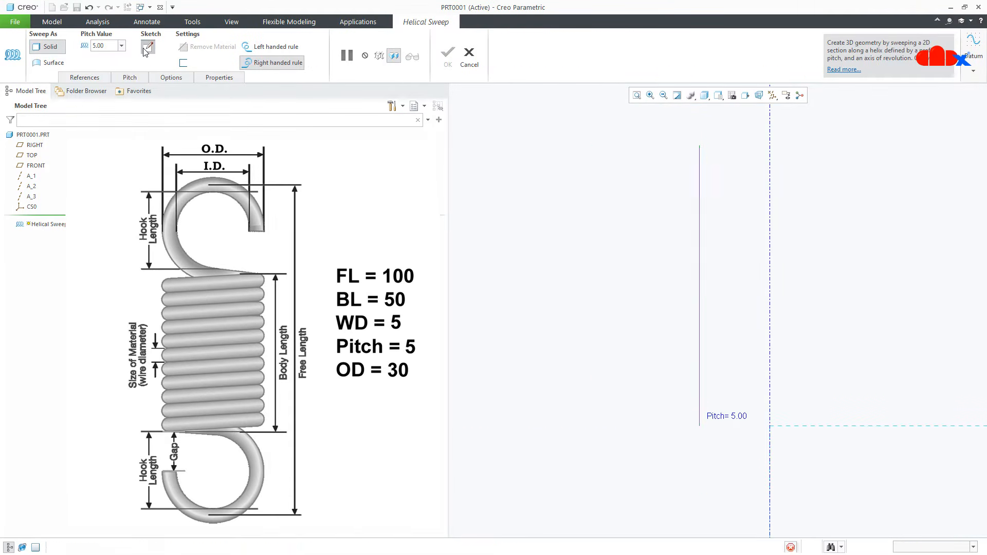
pyautogui.click(260, 62)
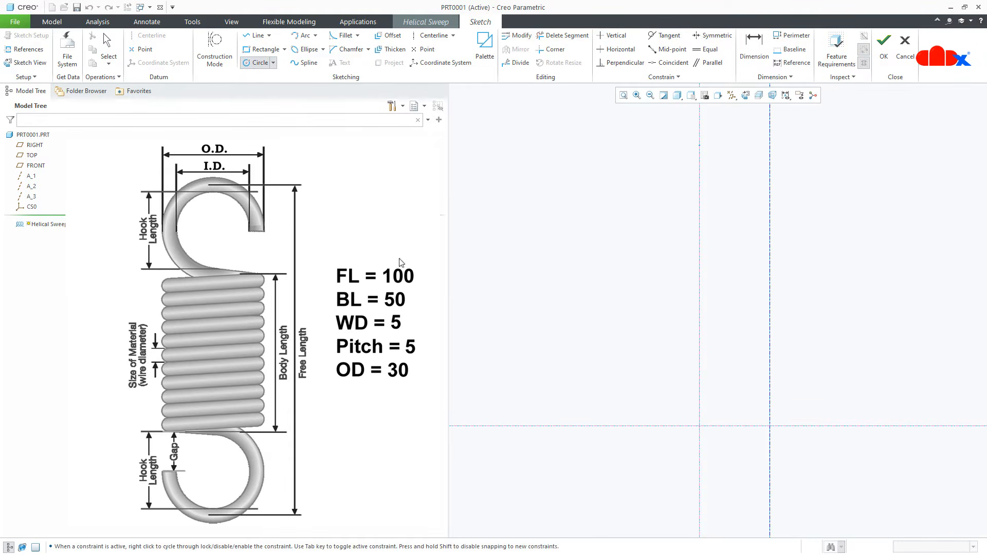
pyautogui.click(700, 426)
pyautogui.click(691, 441)
pyautogui.middleClick(679, 448)
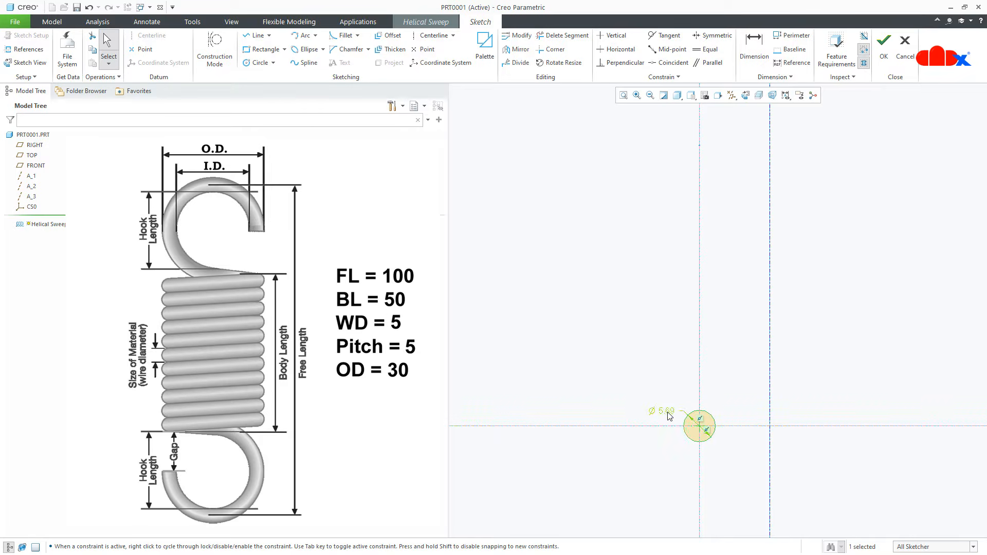
# - Set the section circle's diameter to 5 mm and accept the sweep section sketch
pyautogui.doubleClick(668, 409)
pyautogui.write('541')
pyautogui.press('Return')
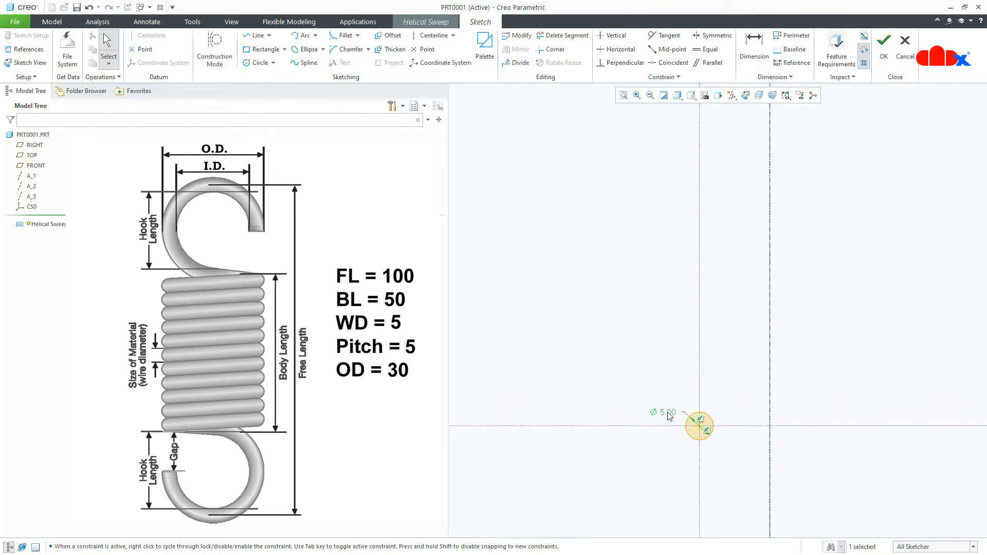
pyautogui.rightClick(669, 417)
pyautogui.click(689, 386)
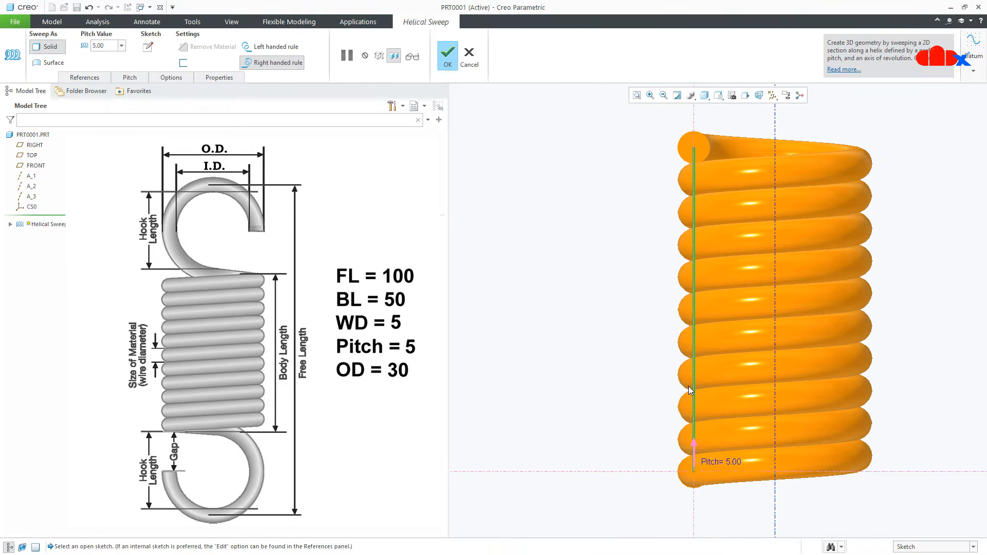
# - Show the spring body in the standard orientation with the Shading With Edges display style
pyautogui.moveTo(689, 387)
pyautogui.mouseDown(button='middle')
pyautogui.moveTo(727, 407)
pyautogui.moveTo(662, 401)
pyautogui.moveTo(745, 399)
pyautogui.moveTo(758, 376)
pyautogui.moveTo(746, 396)
pyautogui.moveTo(758, 406)
pyautogui.mouseUp(button='middle')
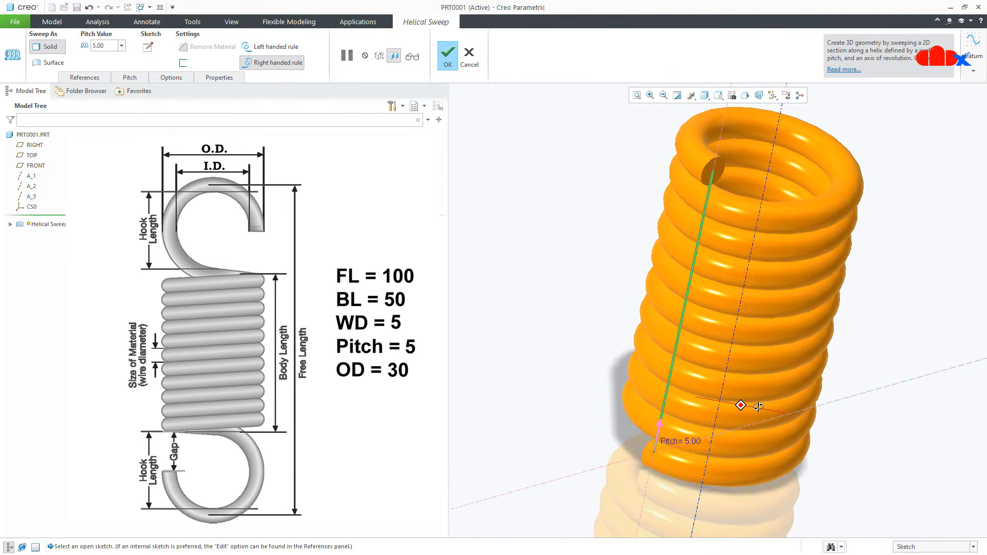
pyautogui.hotkey('ctrl', 'd')
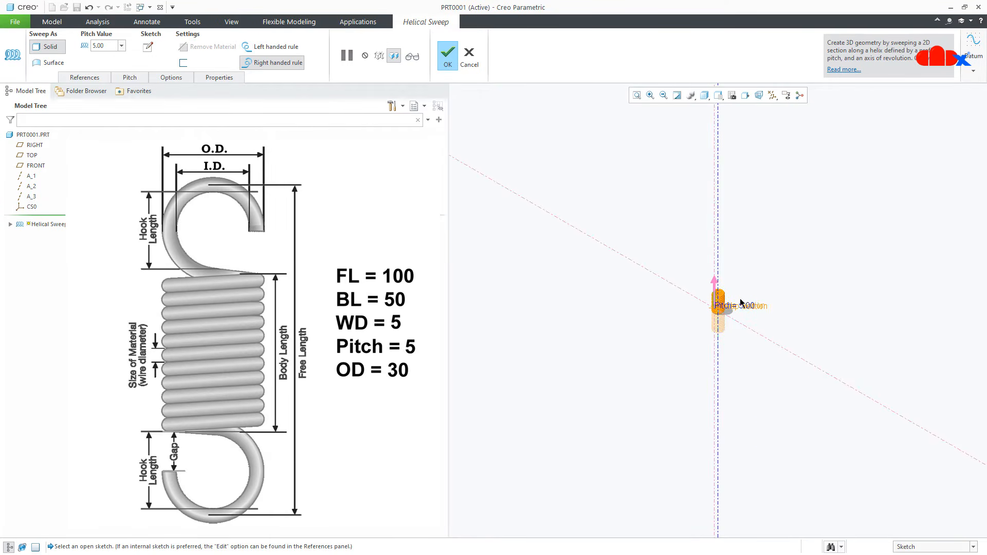
pyautogui.click(704, 95)
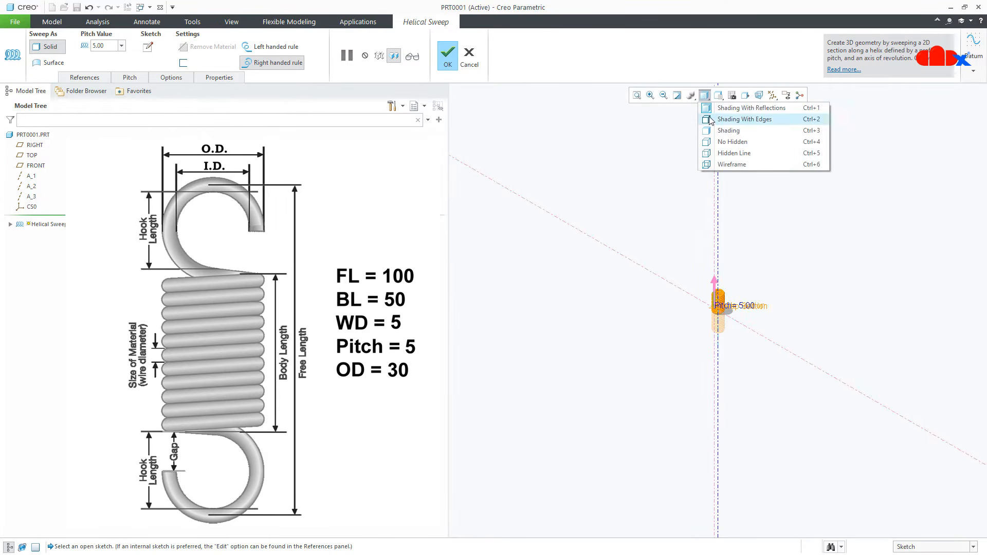
pyautogui.click(712, 120)
pyautogui.scroll(-10, 722, 300)
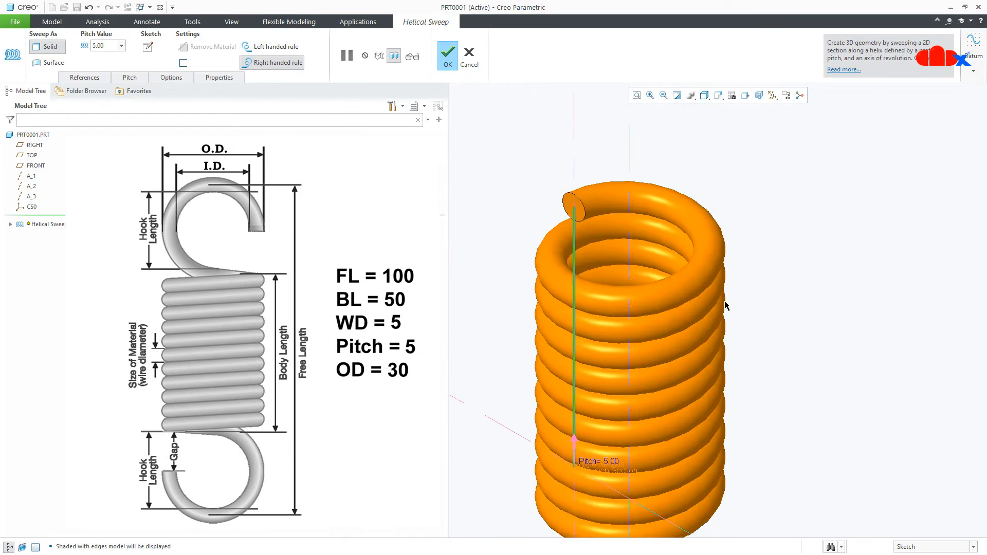
pyautogui.keyDown('shift'); pyautogui.moveTo(725, 306); pyautogui.dragTo(750, 267, button='middle'); pyautogui.keyUp('shift')
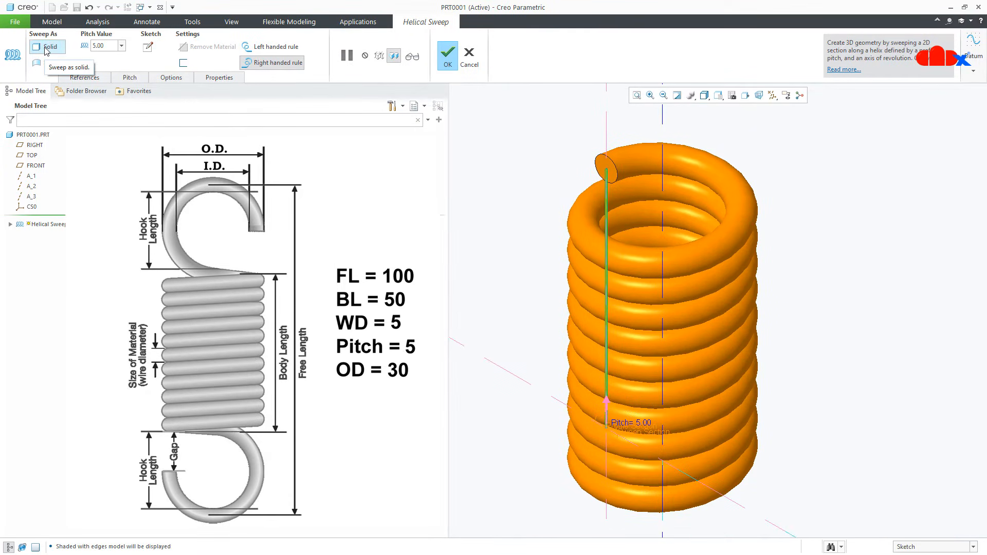
# - Compare the verify previews of the helical sweep as a solid and as a surface, leaving it set to surface
pyautogui.click(412, 60)
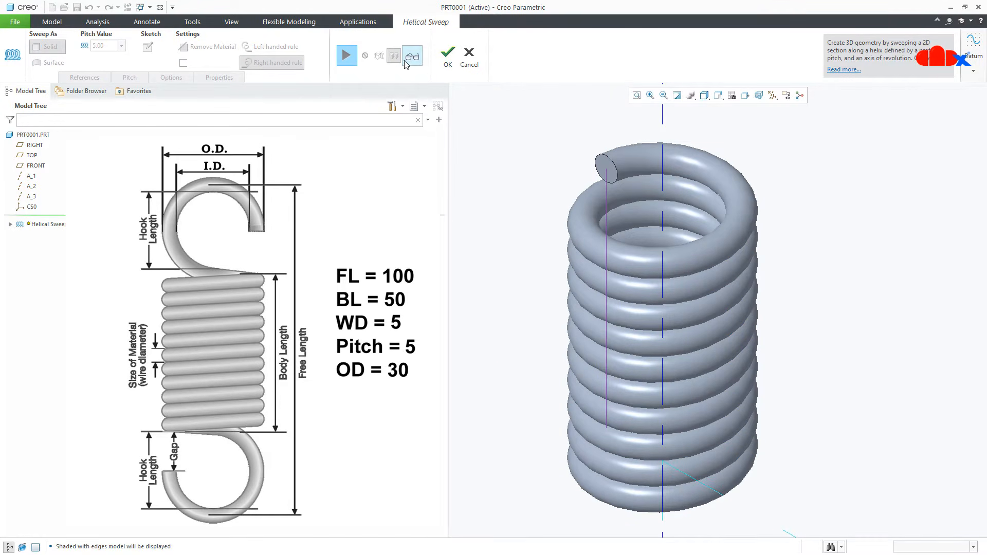
pyautogui.click(346, 55)
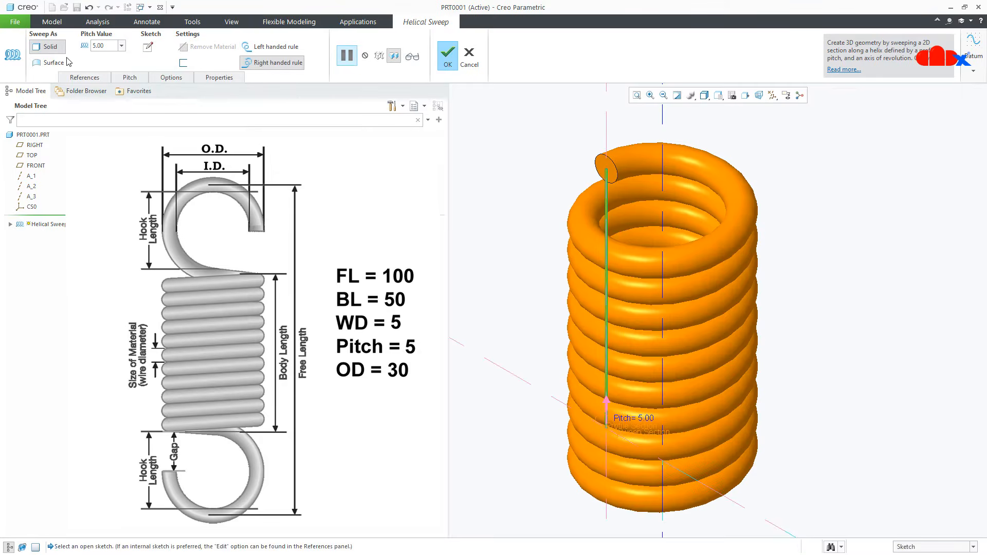
pyautogui.click(59, 63)
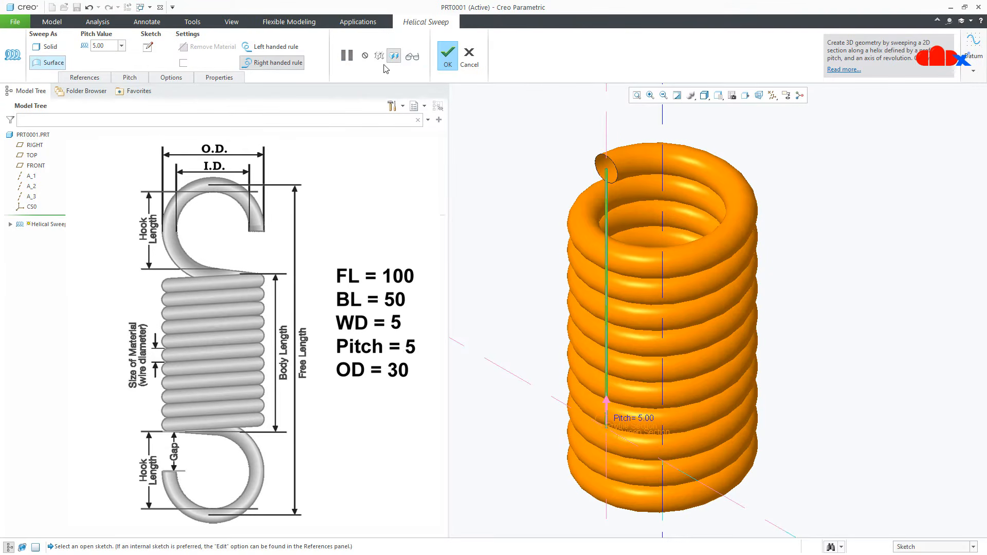
pyautogui.click(411, 57)
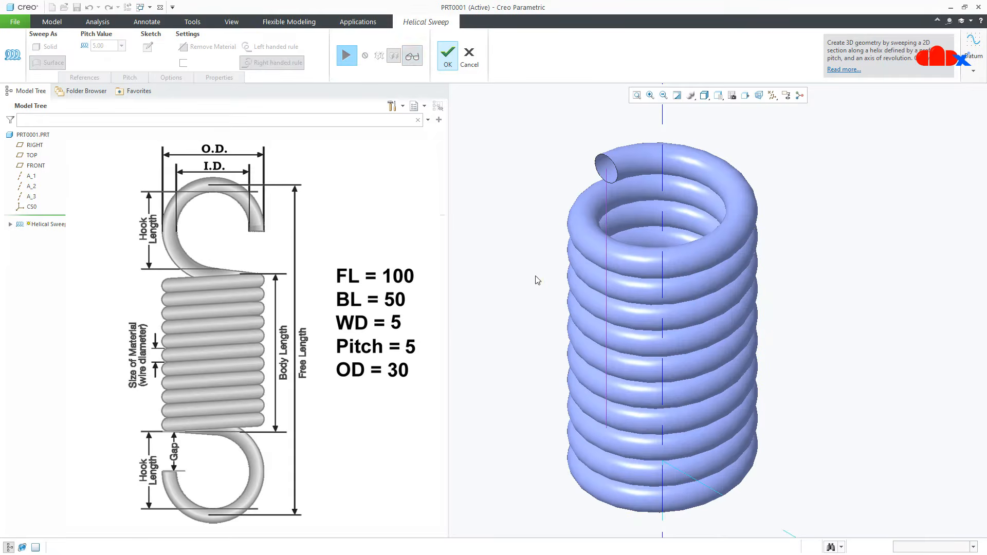
pyautogui.moveTo(564, 306)
pyautogui.mouseDown(button='middle')
pyautogui.moveTo(609, 283)
pyautogui.moveTo(570, 300)
pyautogui.mouseUp(button='middle')
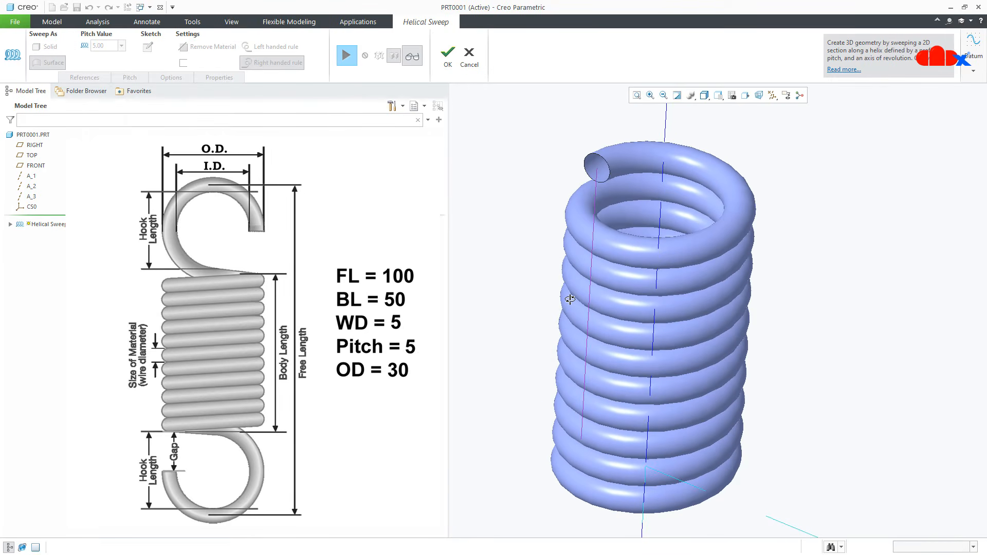
pyautogui.click(353, 58)
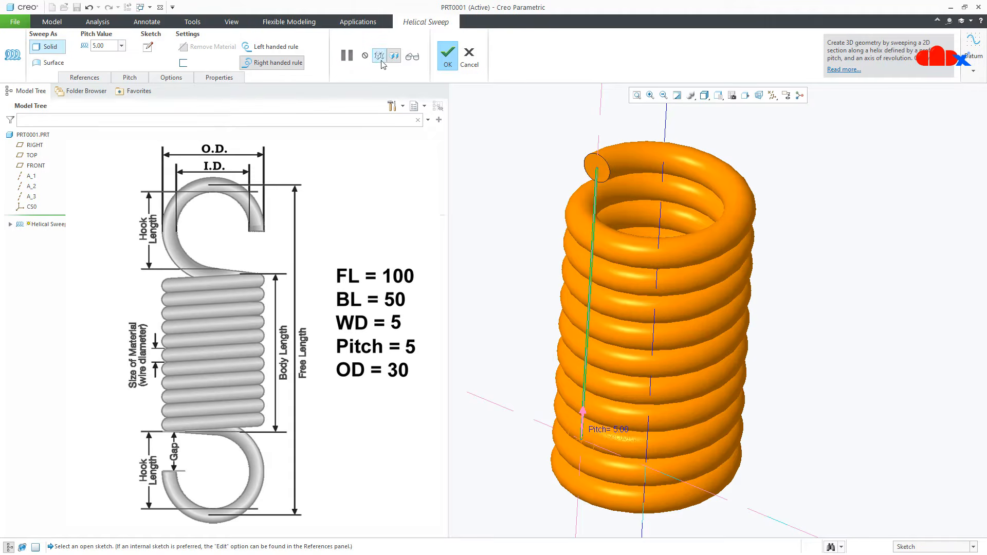
pyautogui.click(411, 57)
pyautogui.click(353, 58)
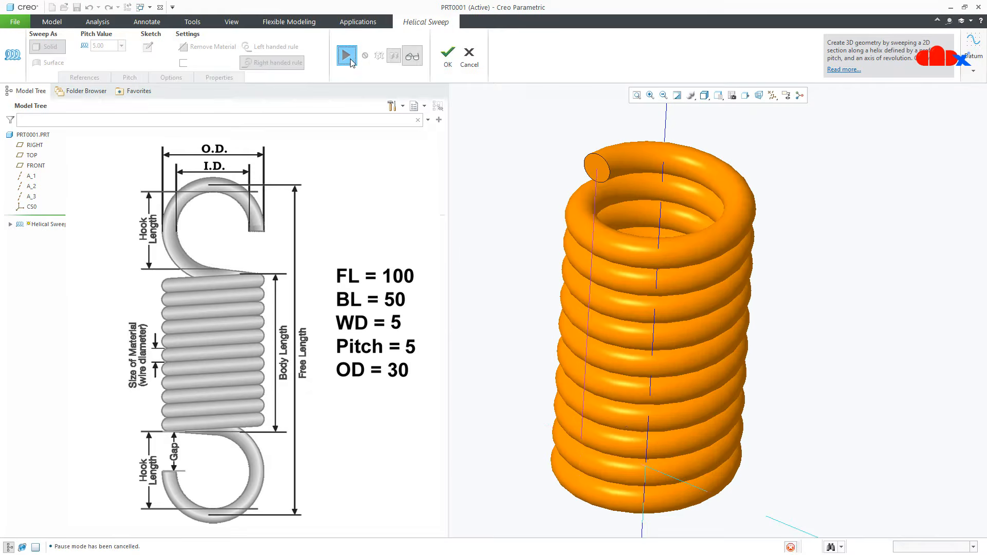
pyautogui.click(58, 64)
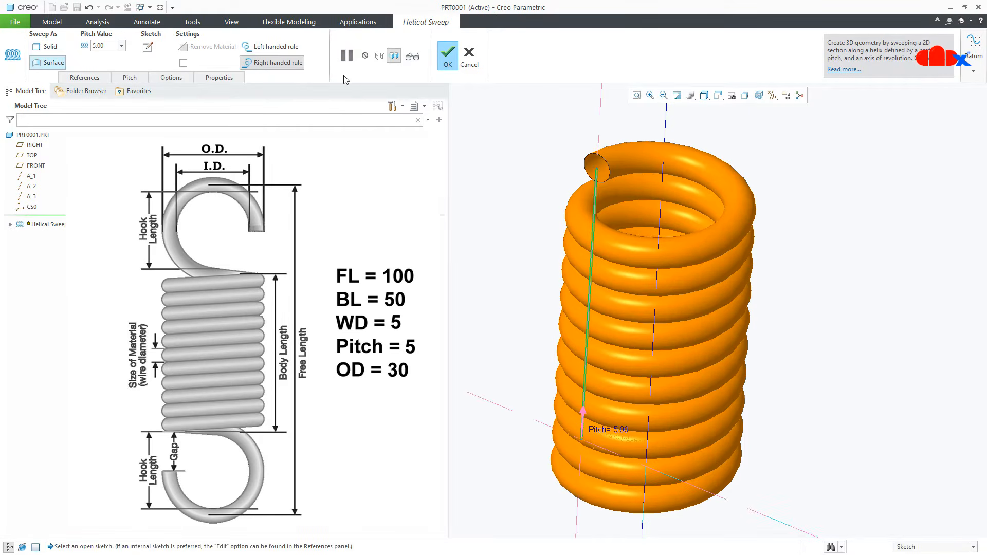
pyautogui.click(411, 59)
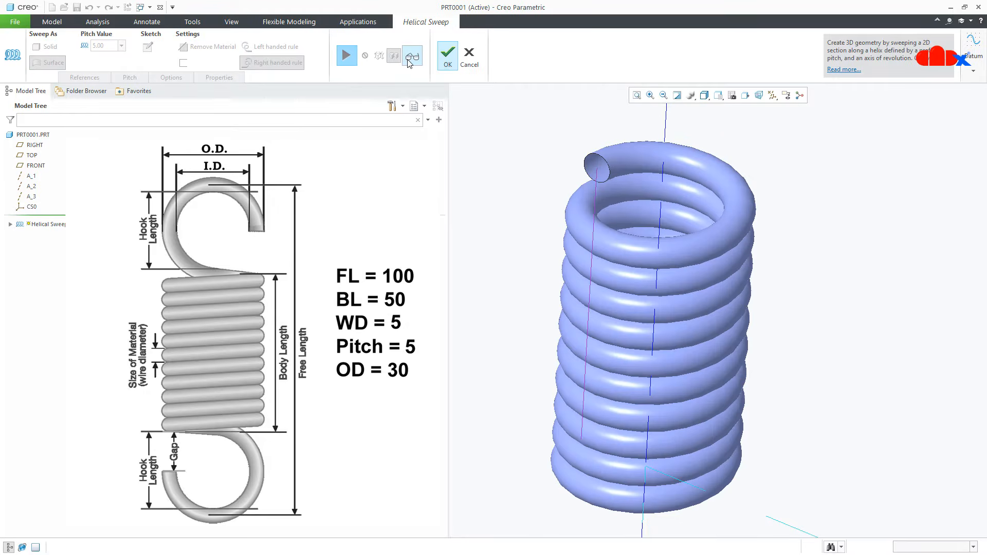
pyautogui.click(351, 64)
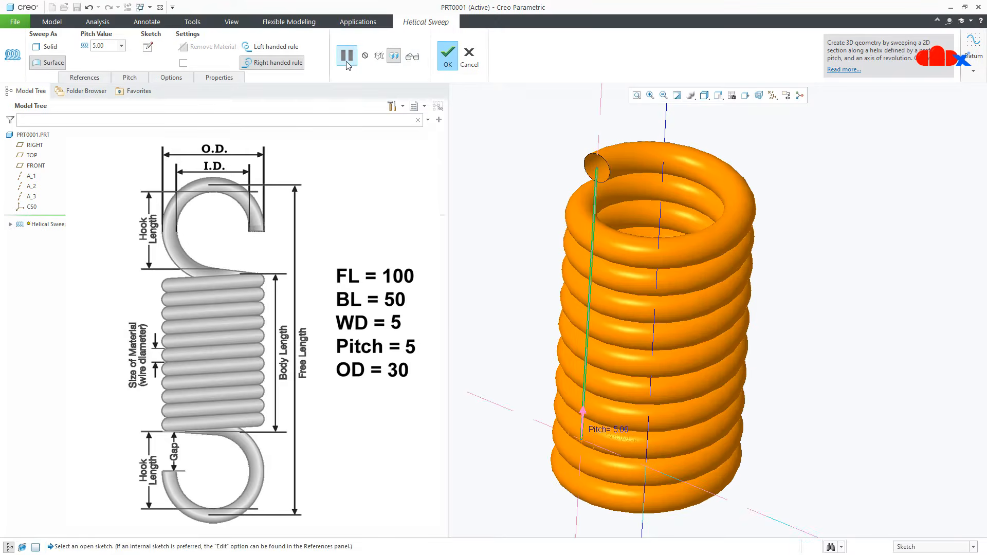
# - Set the helical sweep's pitch to 10 mm and preview the surface result
pyautogui.doubleClick(105, 46)
pyautogui.write('10')
pyautogui.press('Return')
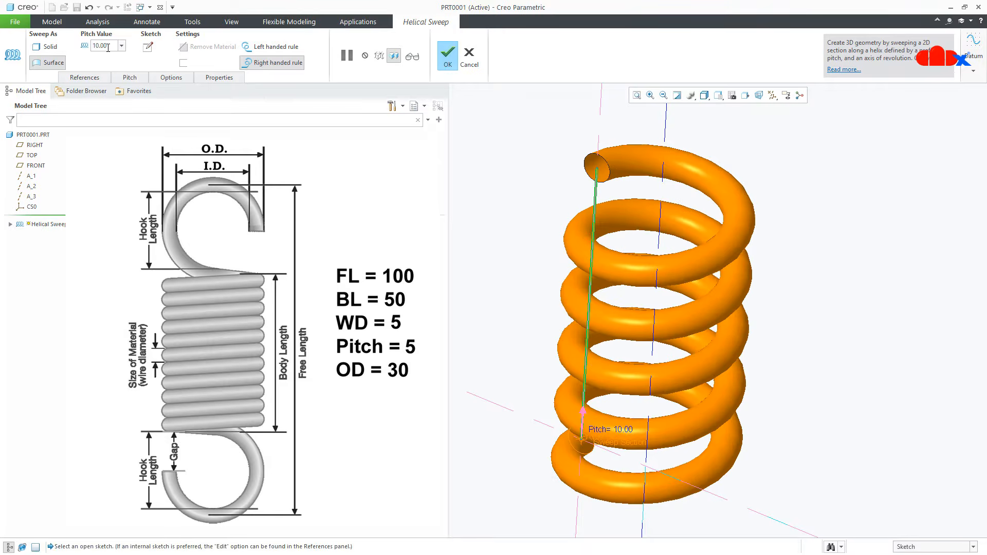
pyautogui.click(412, 57)
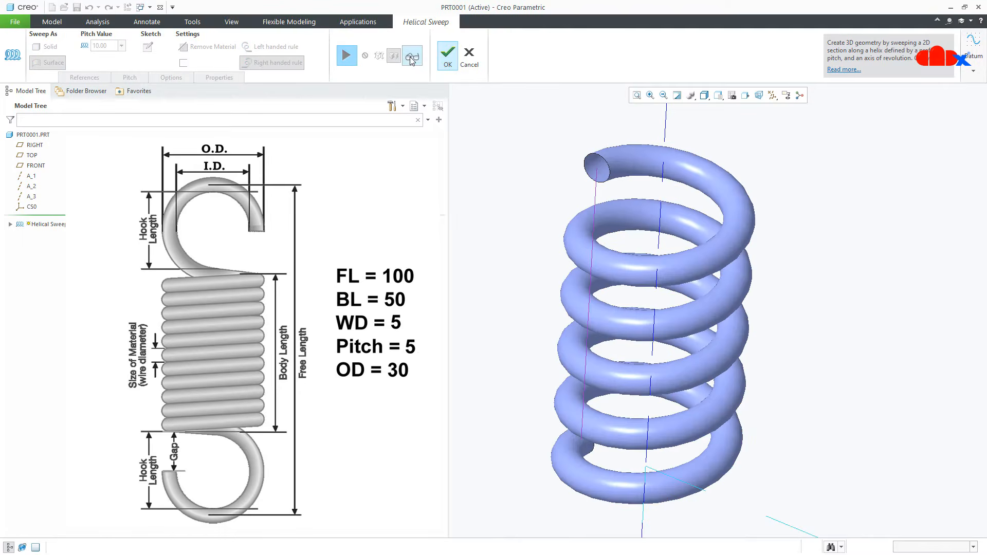
pyautogui.click(347, 57)
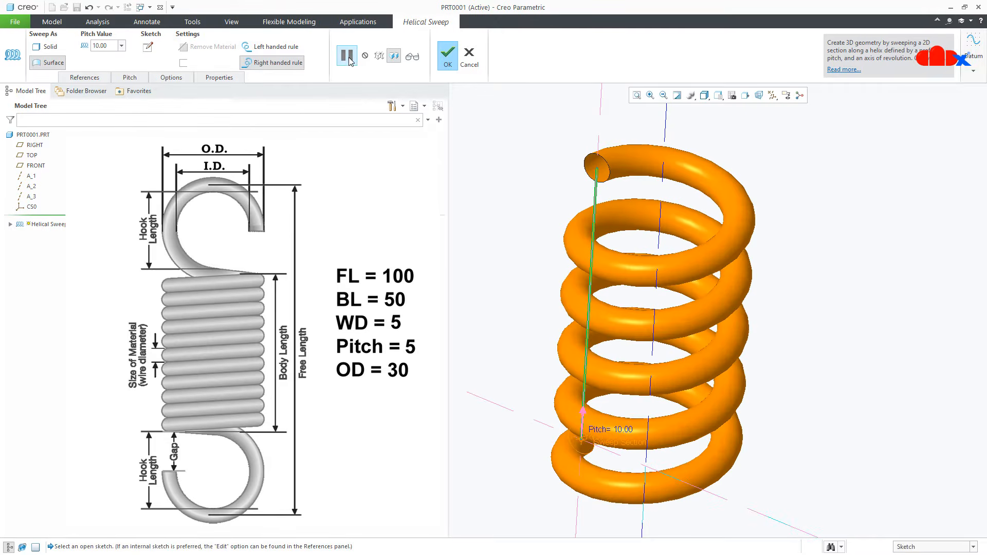
# - Edit the sweep section to give its circle a 10 mm diameter, accept the sketch and preview the sweep
pyautogui.click(151, 52)
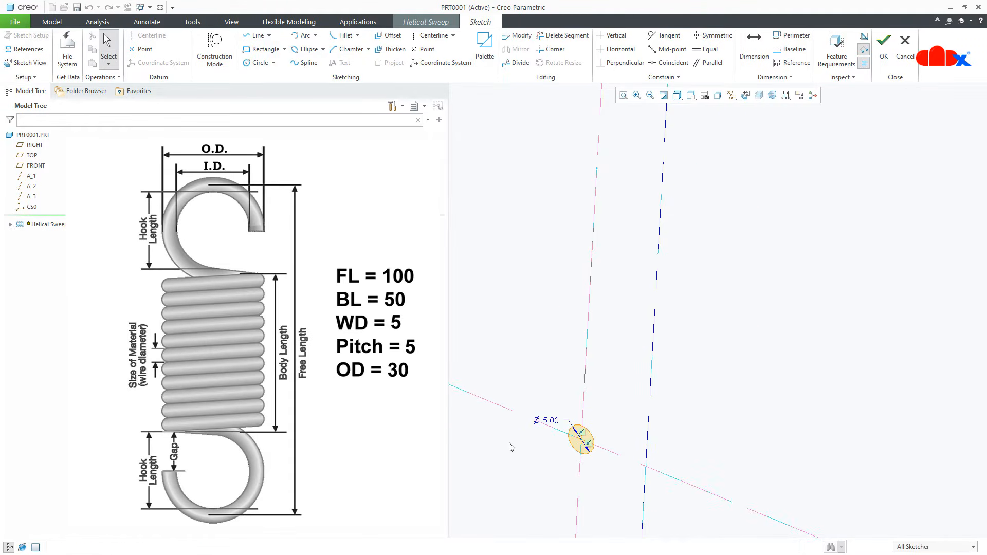
pyautogui.doubleClick(545, 422)
pyautogui.press('Return')
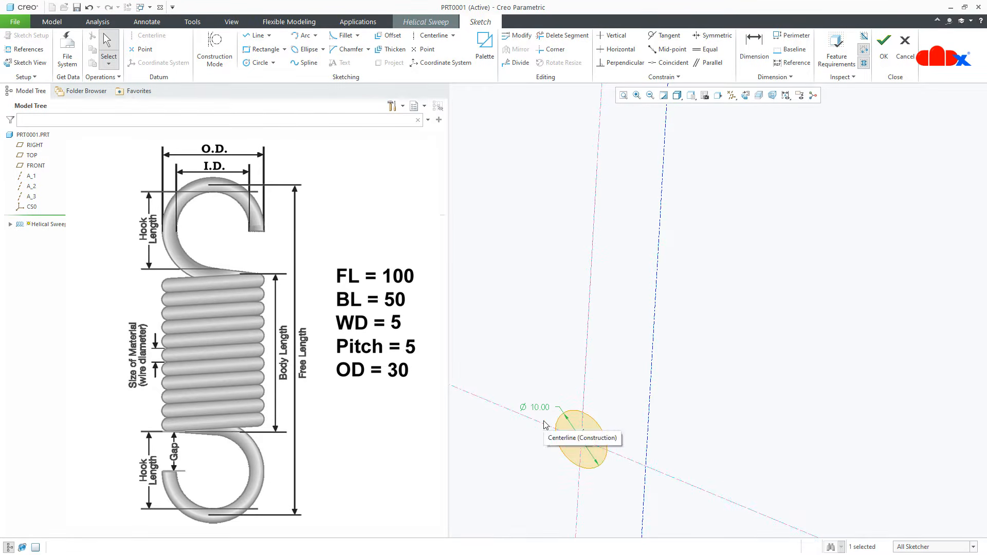
pyautogui.click(884, 54)
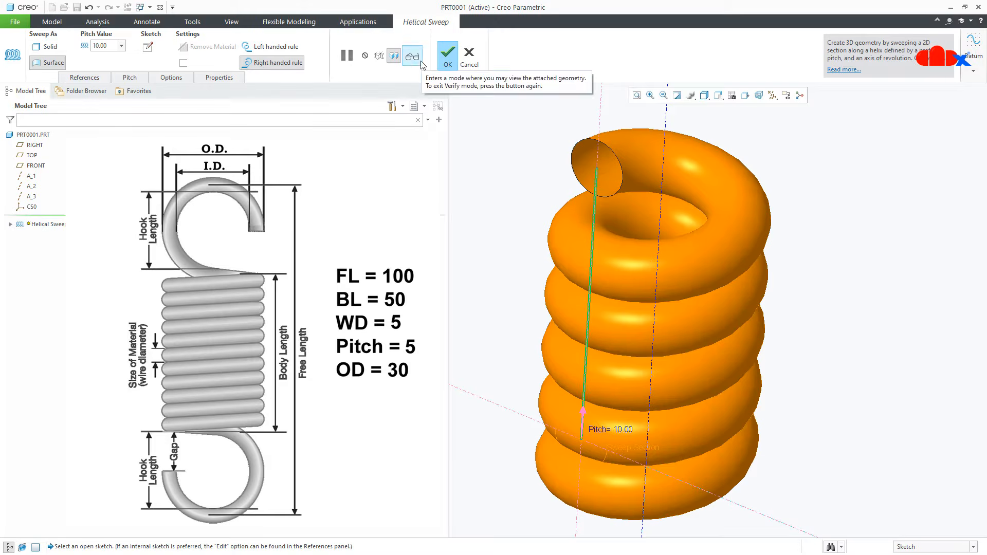
pyautogui.click(419, 62)
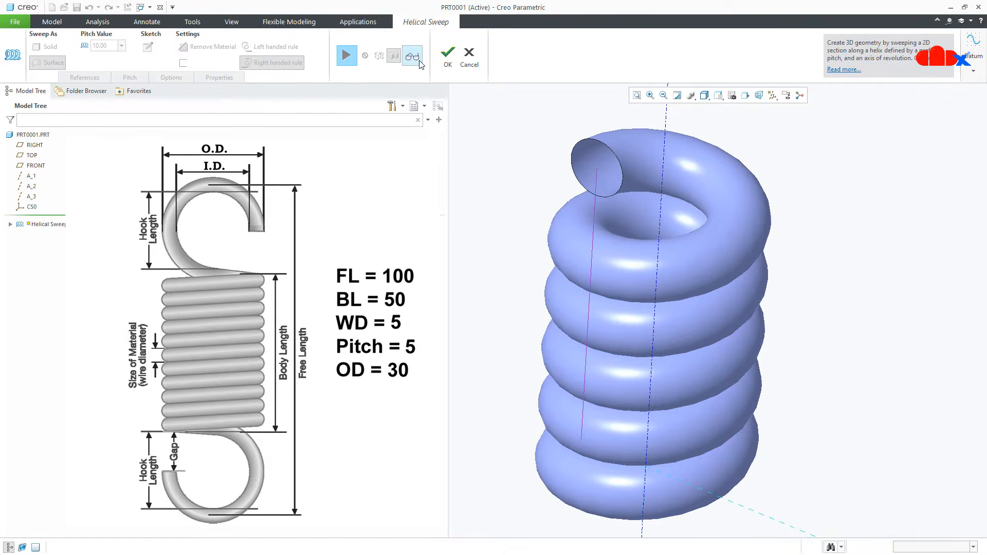
pyautogui.click(353, 62)
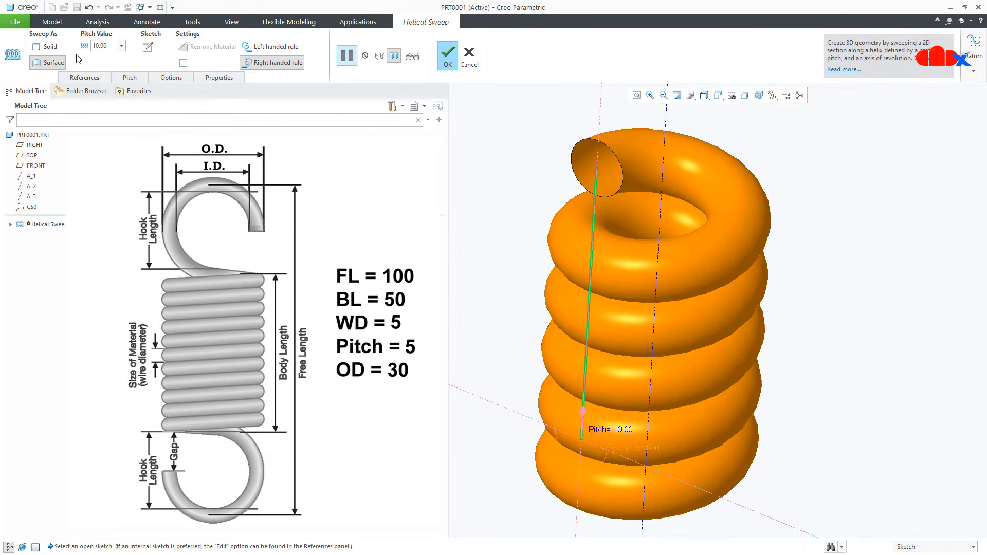
# - Switch the helical sweep to a solid with a 0.56 mm thin wall and preview the hollow coil
pyautogui.click(50, 47)
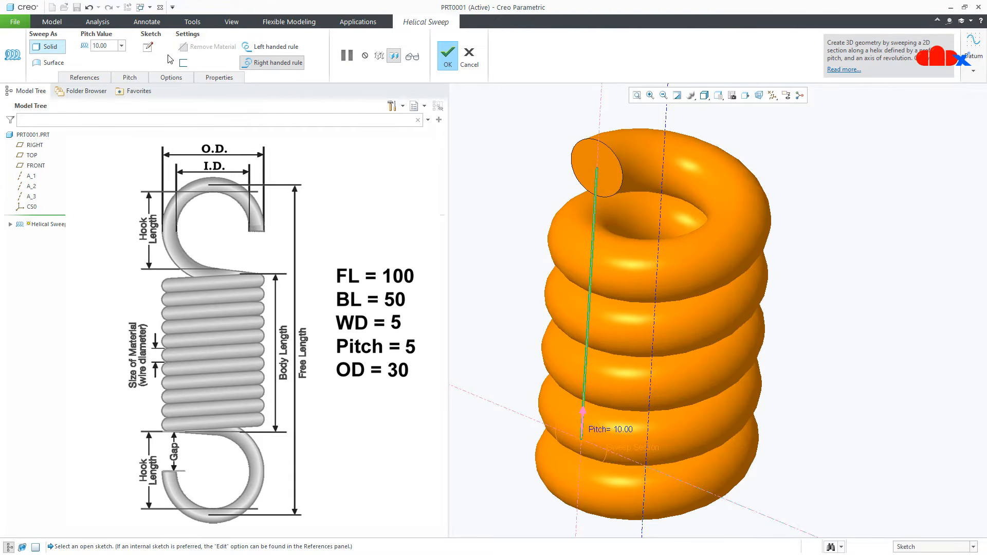
pyautogui.click(183, 63)
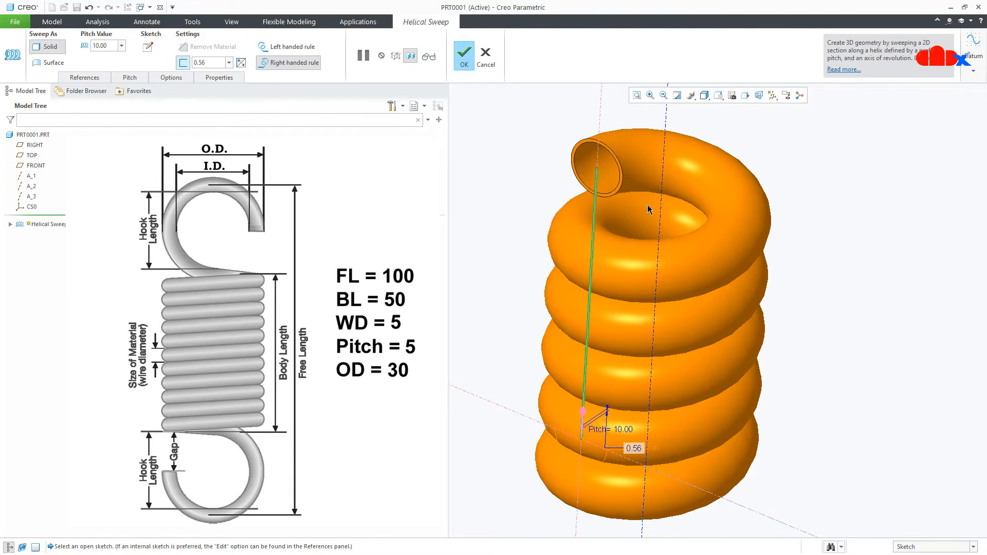
pyautogui.moveTo(648, 205); pyautogui.dragTo(646, 205, button='middle')
pyautogui.scroll(1, 646, 204)
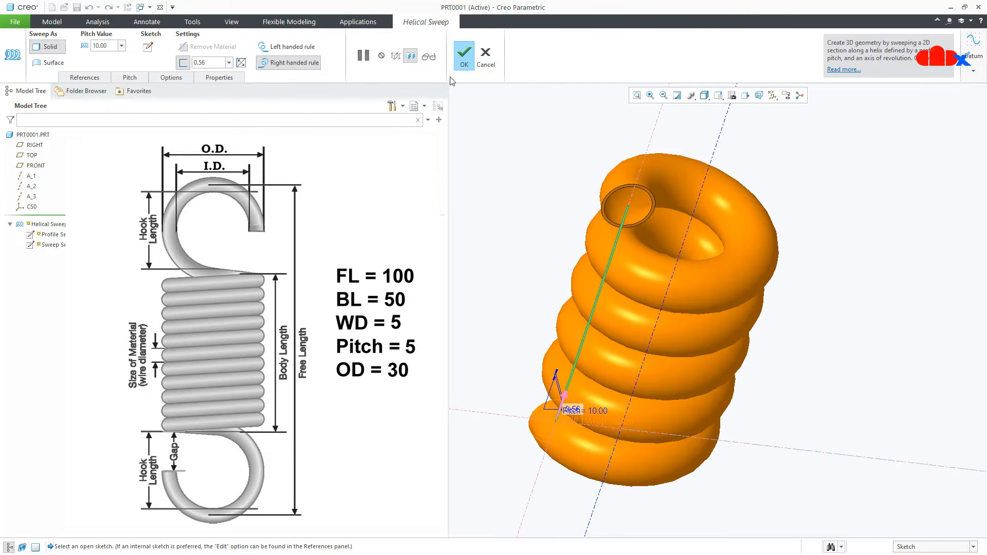
pyautogui.click(429, 56)
pyautogui.moveTo(706, 261)
pyautogui.mouseDown(button='middle')
pyautogui.moveTo(679, 253)
pyautogui.moveTo(624, 272)
pyautogui.mouseUp(button='middle')
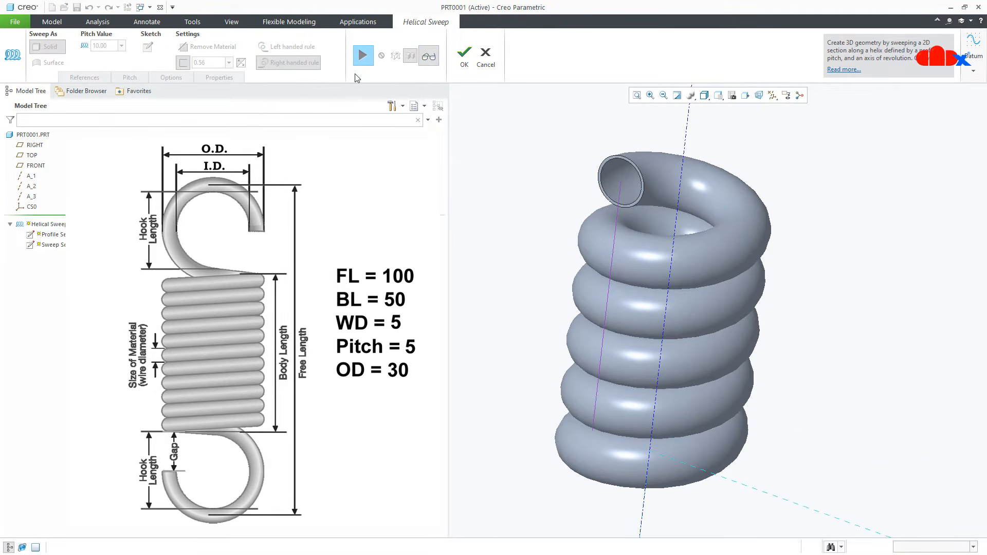
pyautogui.click(361, 63)
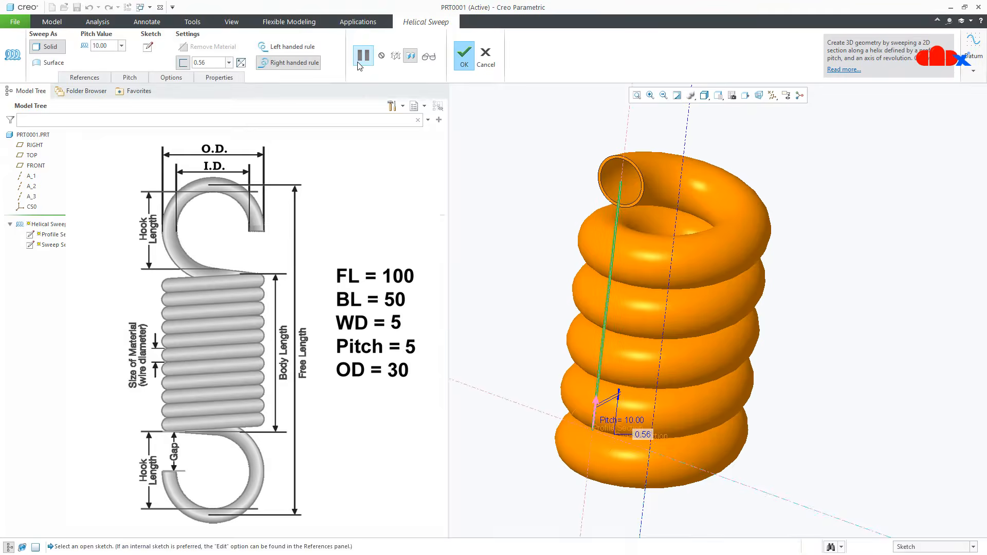
# - Cycle the thin wall's thickness direction relative to the section circle, ending with the material on the outside
pyautogui.click(245, 65)
pyautogui.click(244, 66)
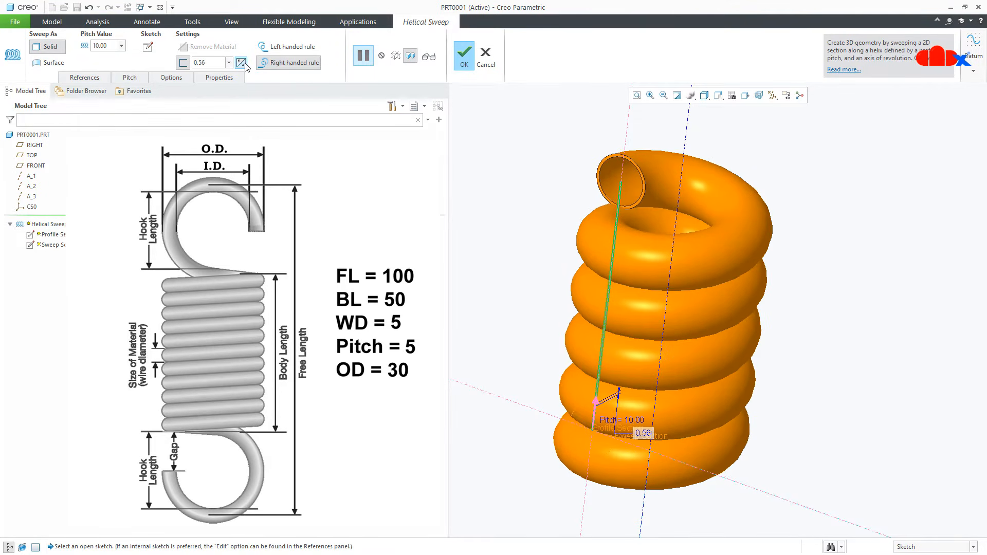
pyautogui.click(245, 66)
pyautogui.click(245, 66)
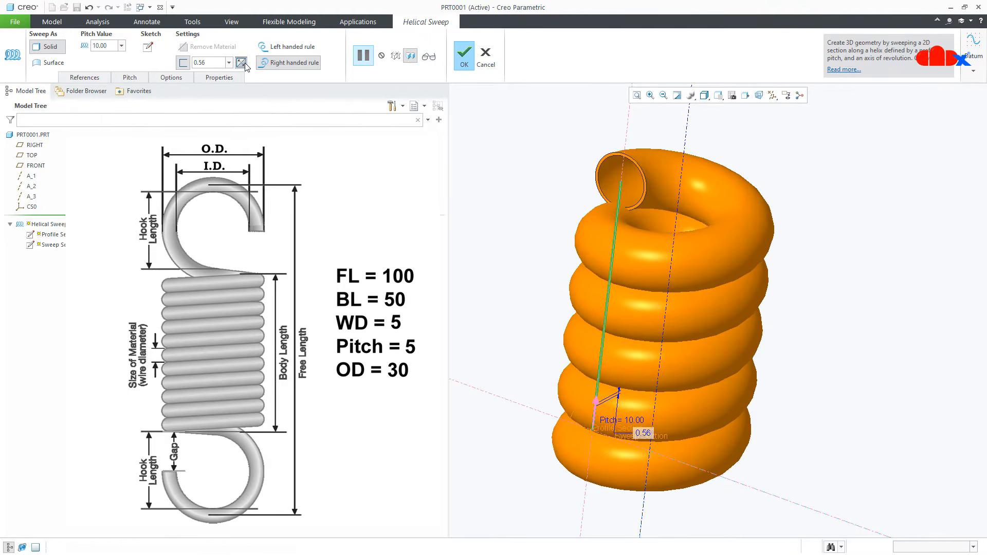
# - Flip the thin wall's thickness direction and compare left-handed with right-handed coiling, ending on the right-handed rule
pyautogui.click(245, 65)
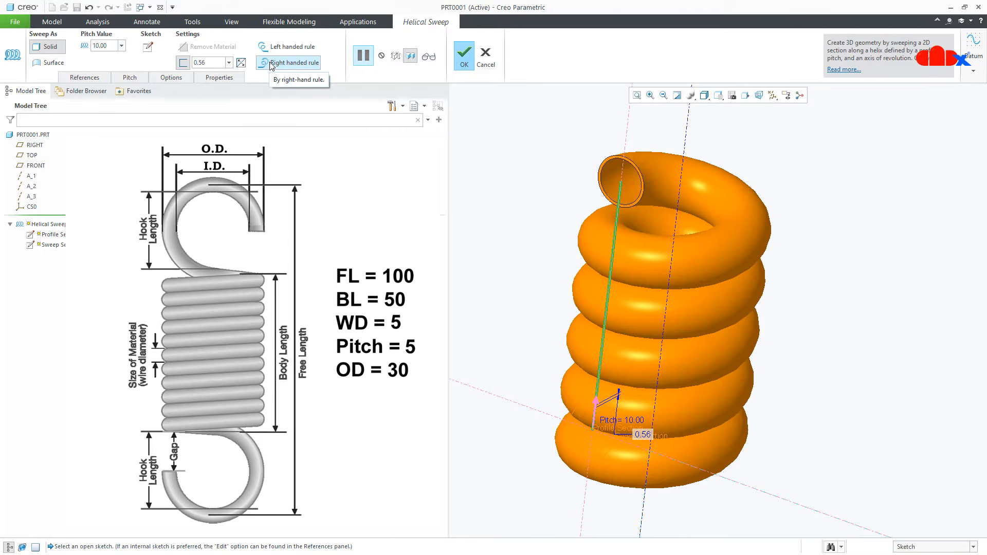
pyautogui.click(283, 50)
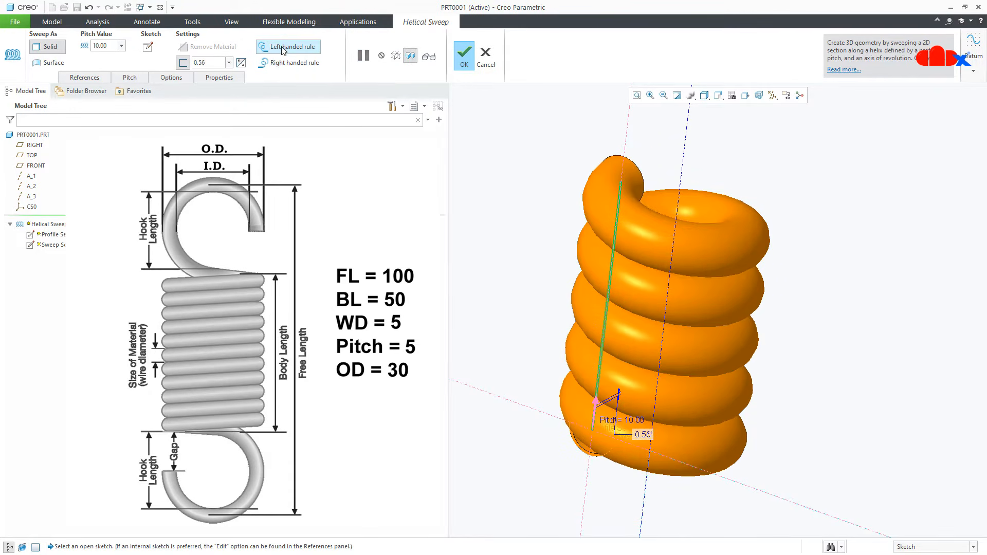
pyautogui.click(282, 62)
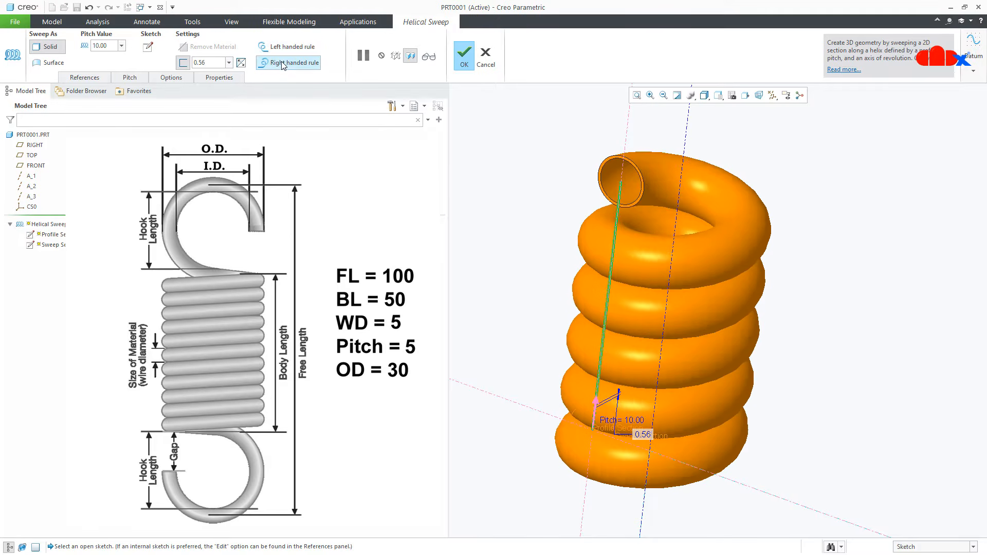
pyautogui.click(284, 48)
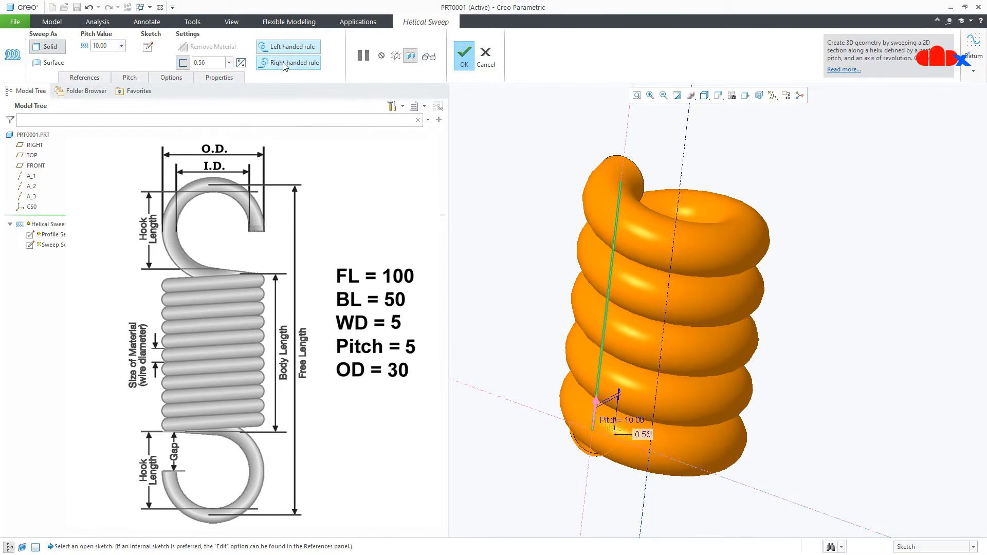
pyautogui.click(284, 64)
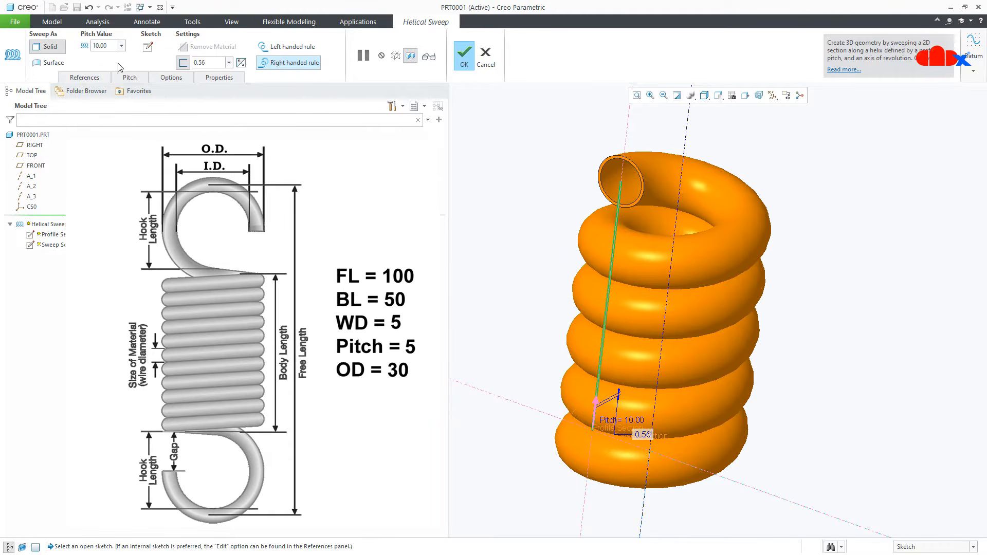
# - Switch the helical sweep to a surface without capped ends, preview its open end and resume editing
pyautogui.click(52, 63)
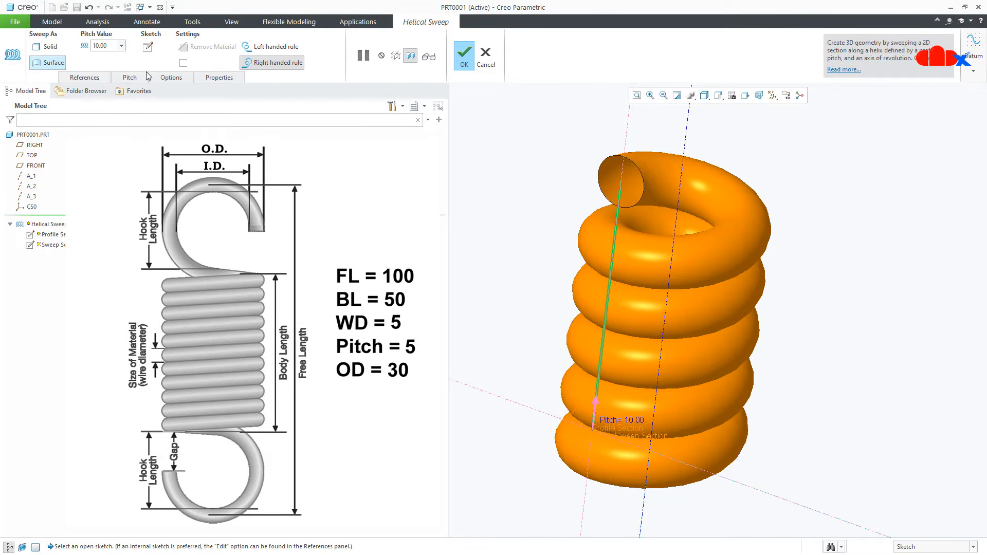
pyautogui.click(172, 77)
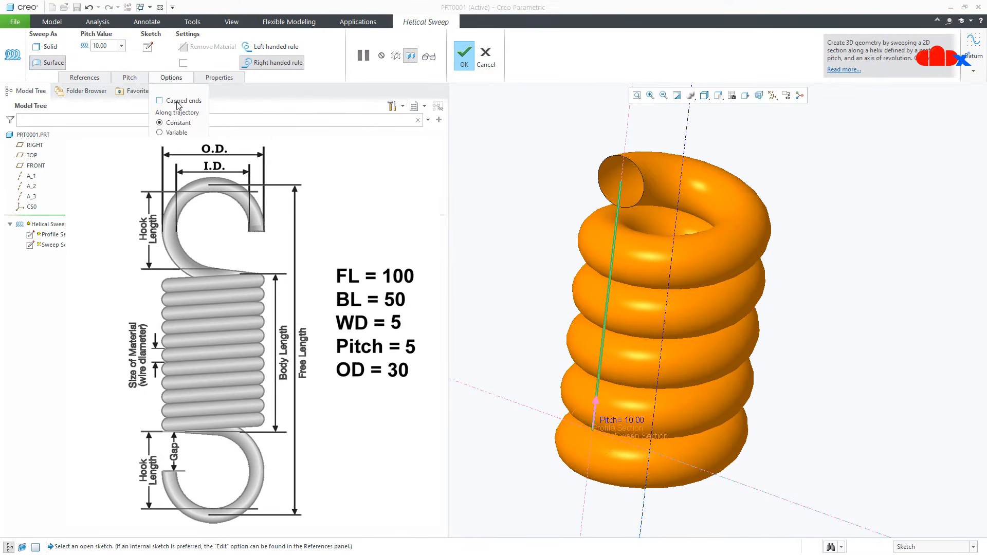
pyautogui.click(429, 56)
pyautogui.moveTo(609, 235)
pyautogui.mouseDown(button='middle')
pyautogui.moveTo(643, 227)
pyautogui.moveTo(647, 237)
pyautogui.moveTo(633, 239)
pyautogui.mouseUp(button='middle')
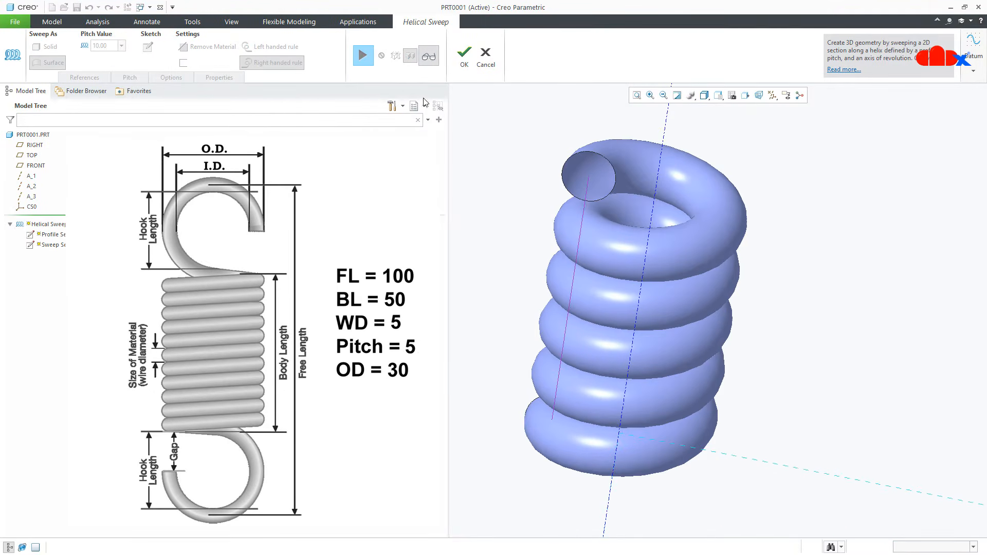
pyautogui.click(363, 56)
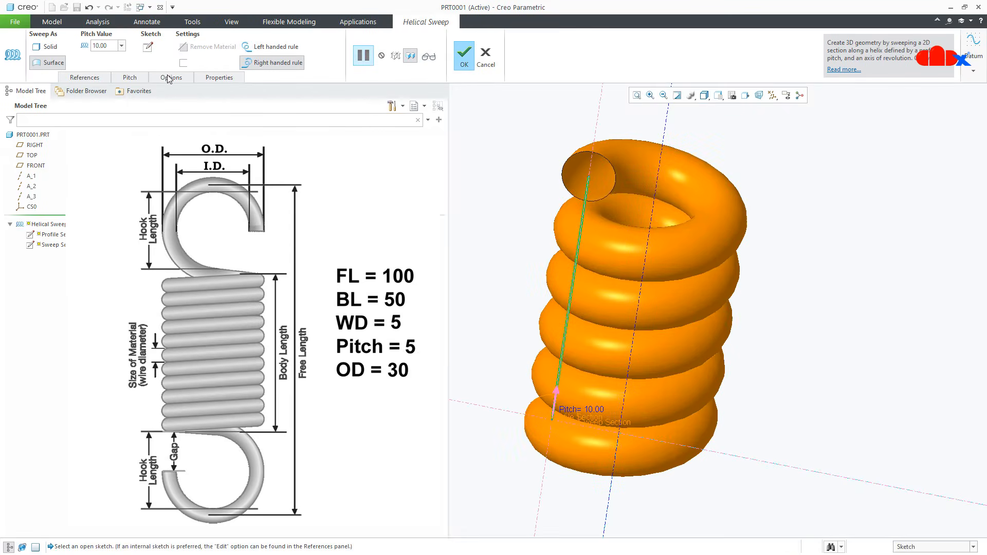
# - Enable capped ends on the surface sweep, preview the closed end and resume editing
pyautogui.click(170, 78)
pyautogui.click(175, 101)
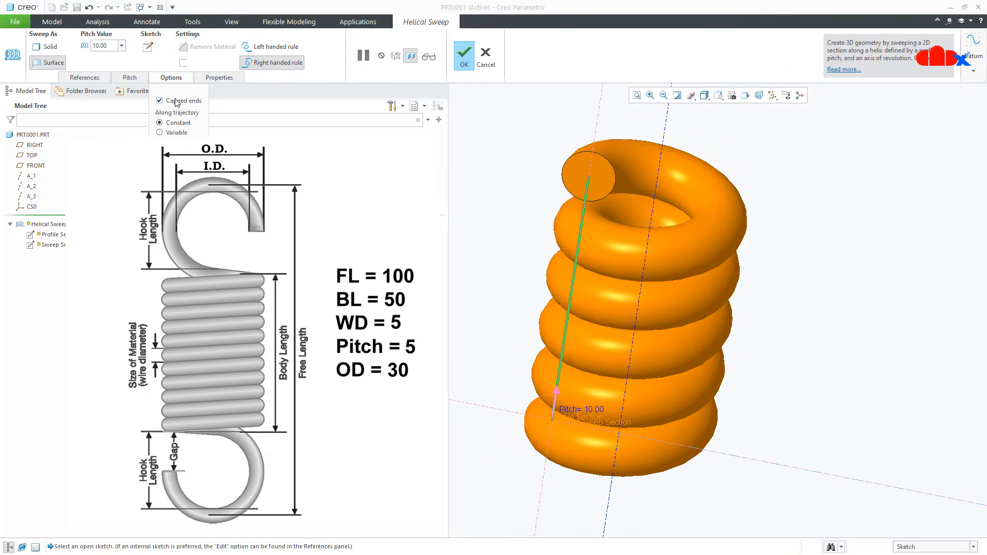
pyautogui.click(429, 56)
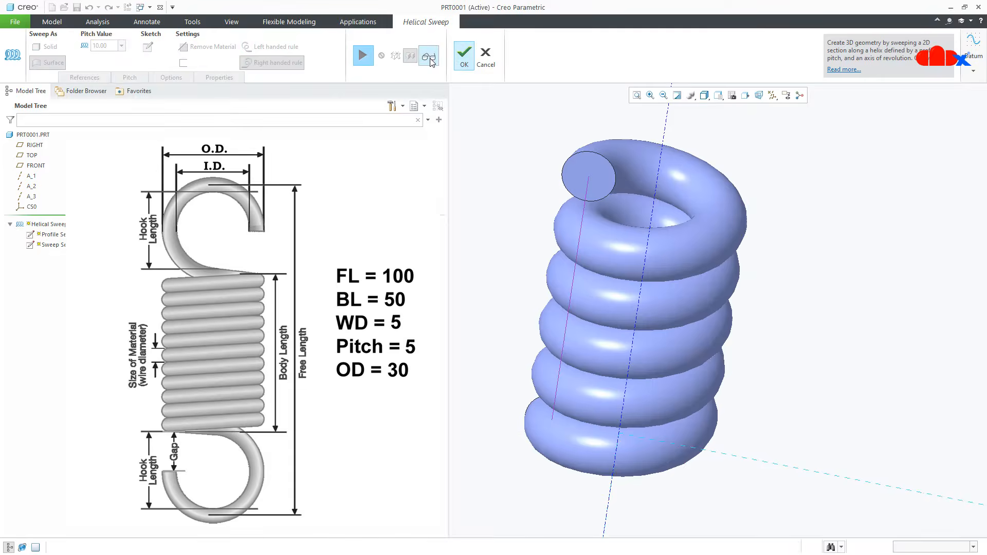
pyautogui.moveTo(612, 299); pyautogui.dragTo(599, 297, button='middle')
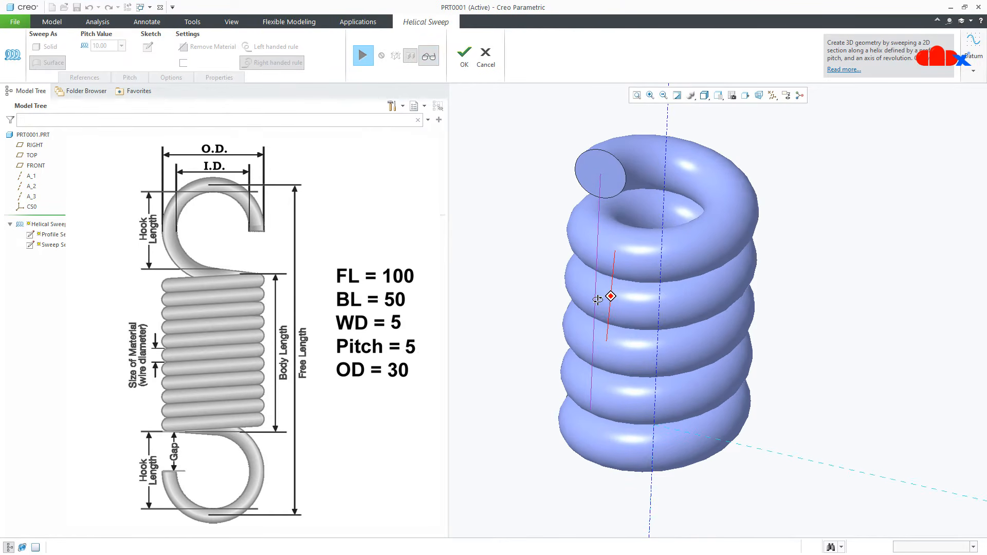
pyautogui.click(369, 61)
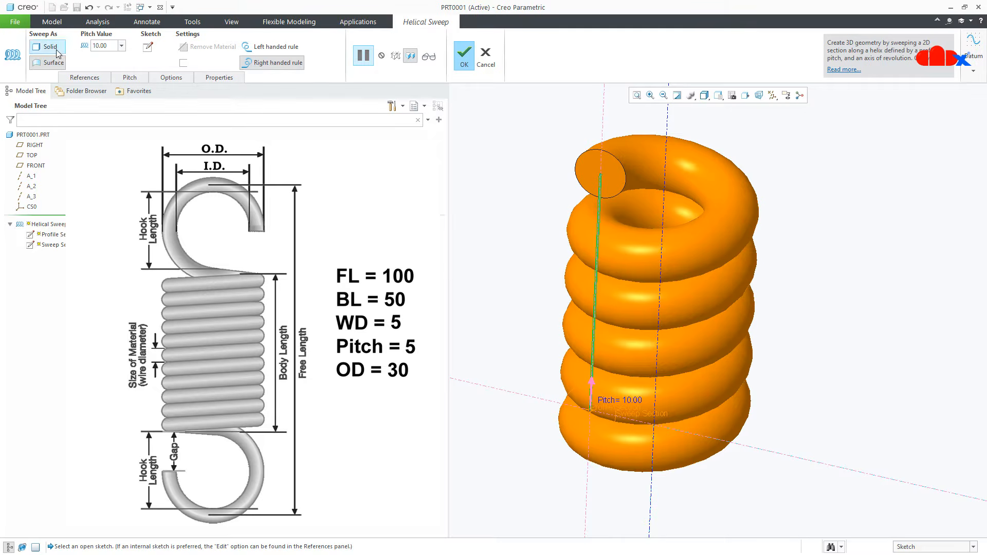
# - Return the helical sweep to a solid and set its section circle's diameter to 5 mm, accepting the sketch
pyautogui.click(147, 47)
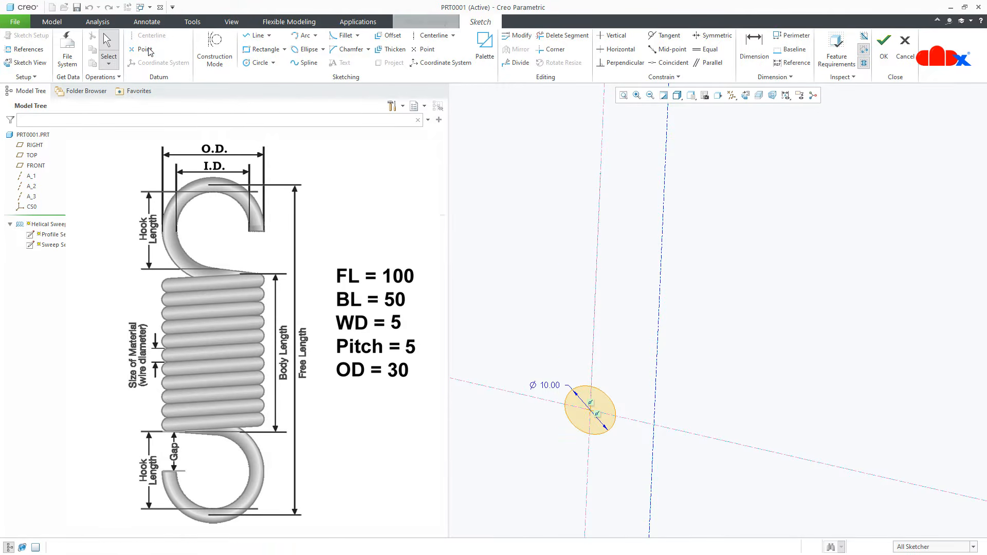
pyautogui.doubleClick(543, 386)
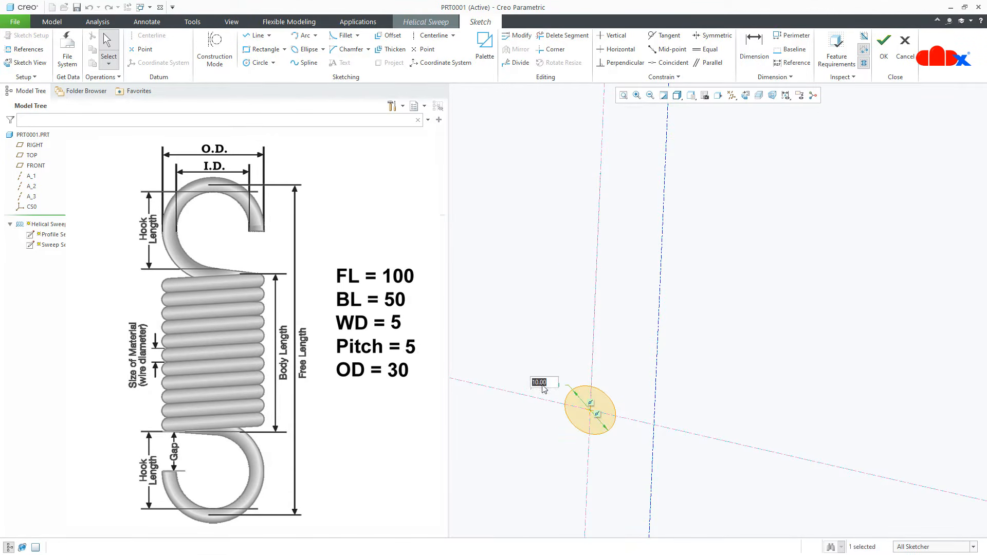
pyautogui.write('5')
pyautogui.press('Return')
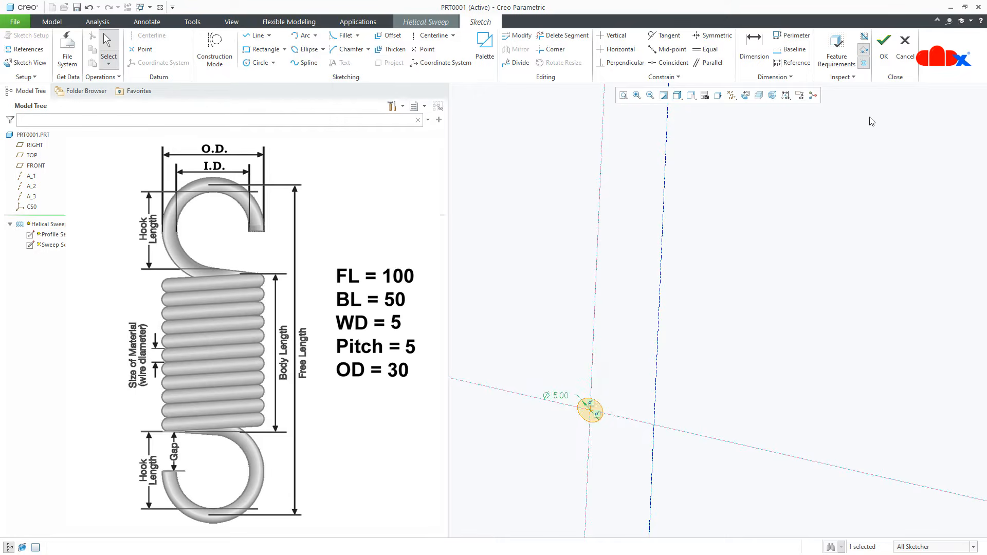
pyautogui.click(884, 47)
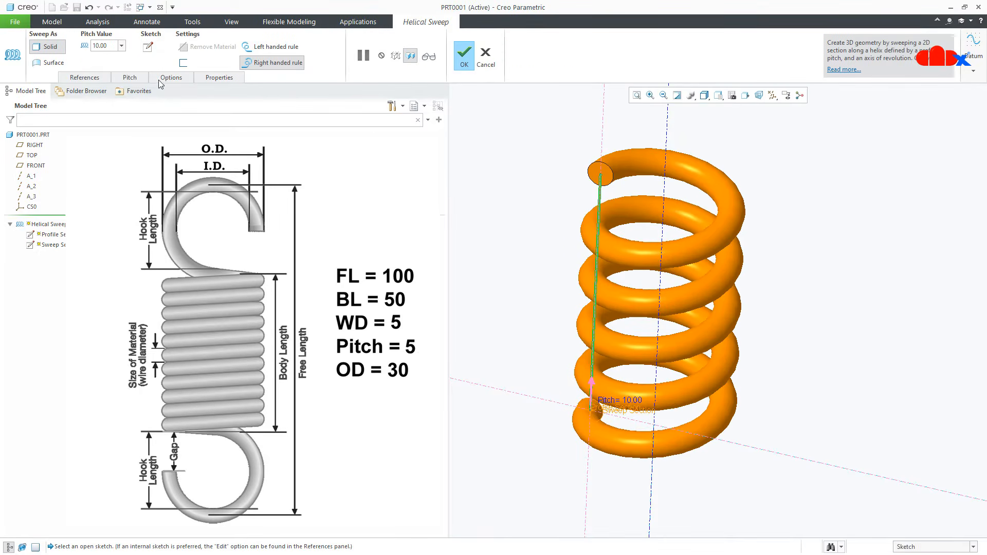
# - Set the helical sweep's pitch to 5 mm, complete the feature, regenerate the part and restore the default orientation
pyautogui.doubleClick(115, 47)
pyautogui.write('5')
pyautogui.press('Return')
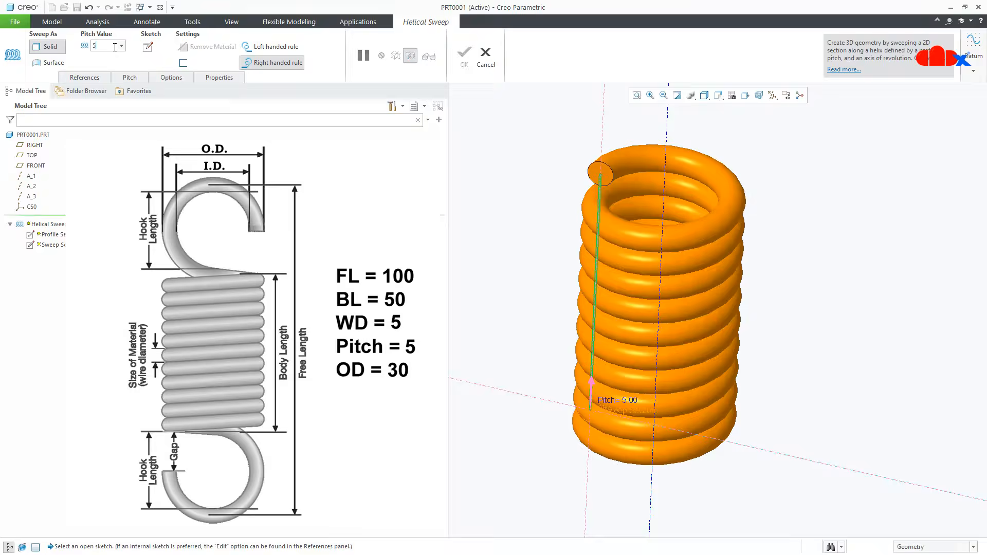
pyautogui.click(461, 57)
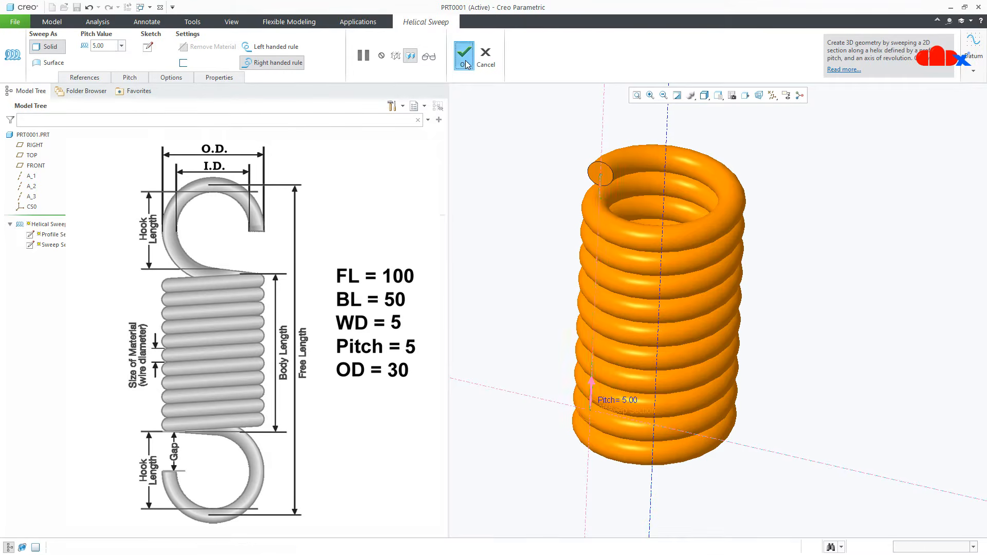
pyautogui.click(469, 149)
pyautogui.hotkey('ctrl', 'g')
pyautogui.hotkey('ctrl', 'd')
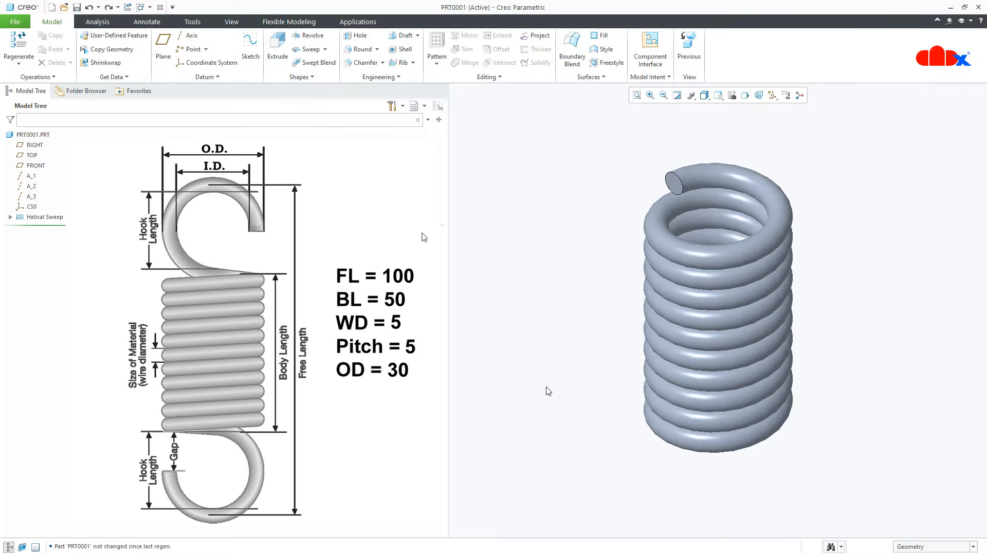
# - Start an extrusion on the TOP plane and sketch a circle about 16 mm in diameter centred on the coil's axis
pyautogui.click(278, 52)
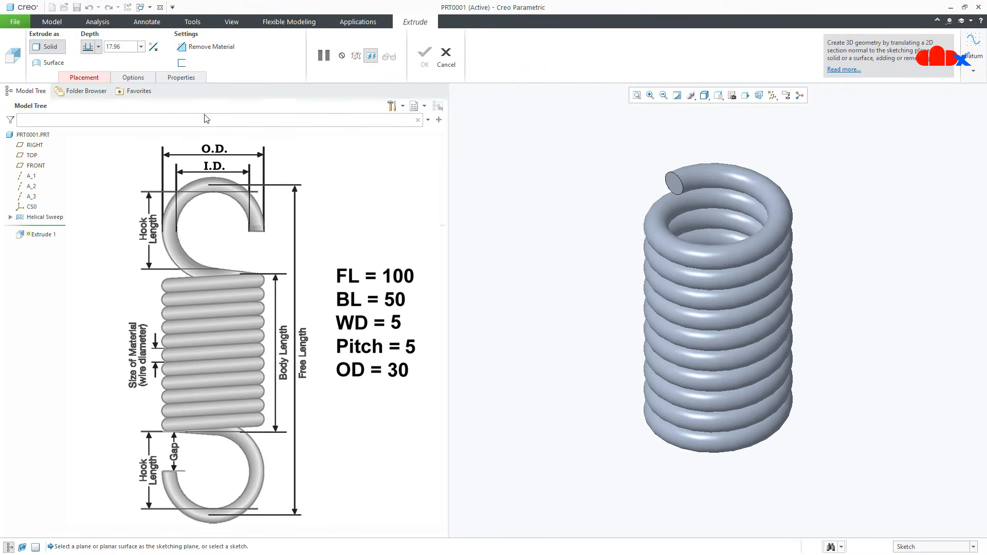
pyautogui.click(31, 155)
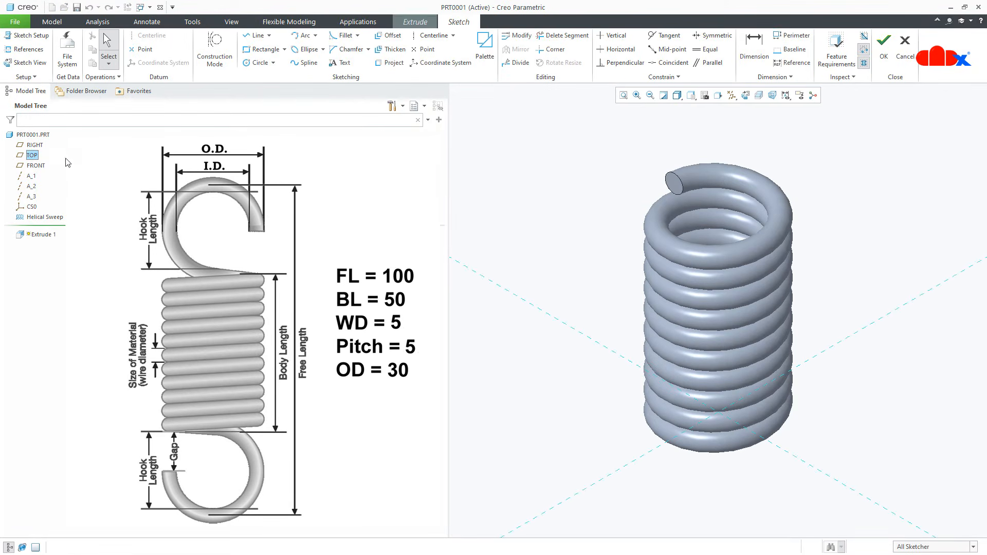
pyautogui.click(746, 96)
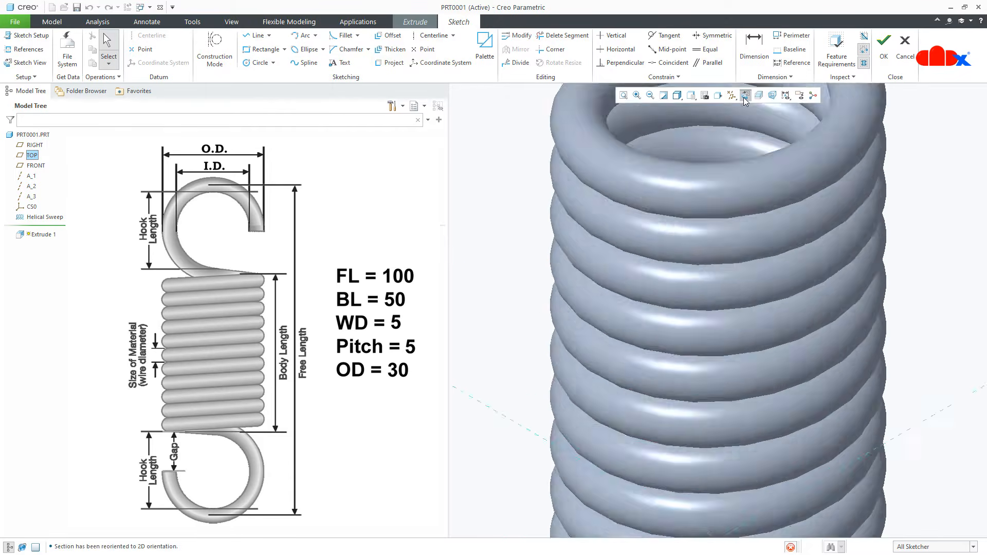
pyautogui.rightClick(750, 122)
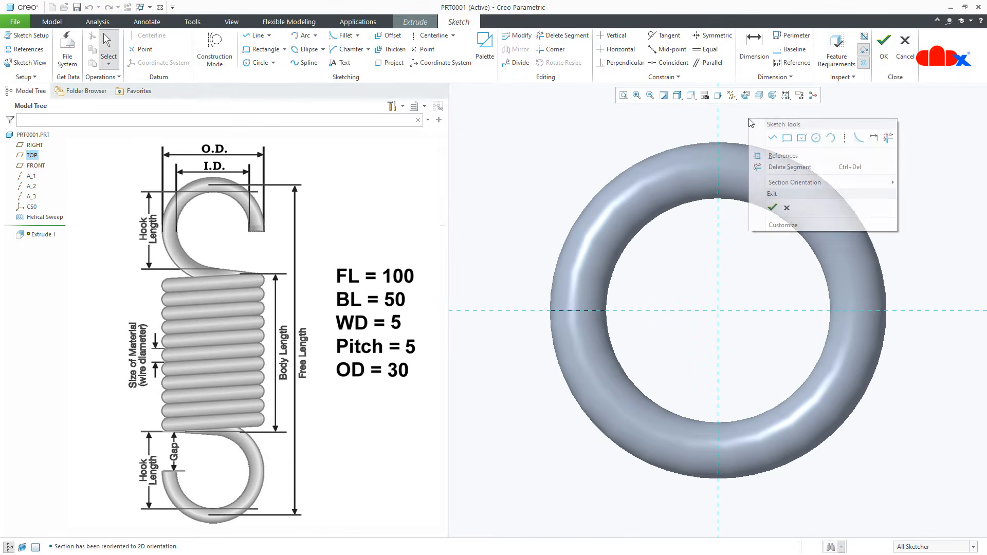
pyautogui.click(815, 137)
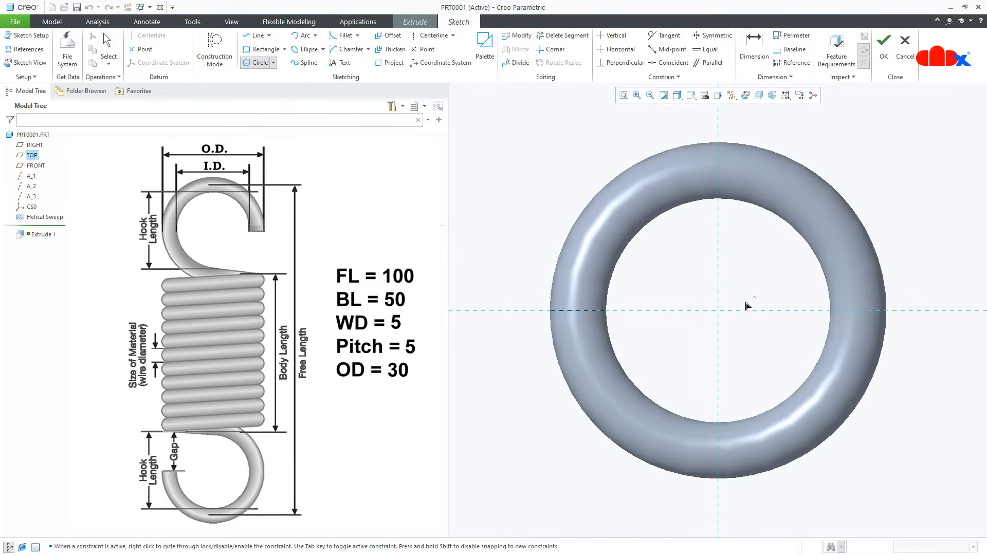
pyautogui.click(718, 310)
pyautogui.click(800, 347)
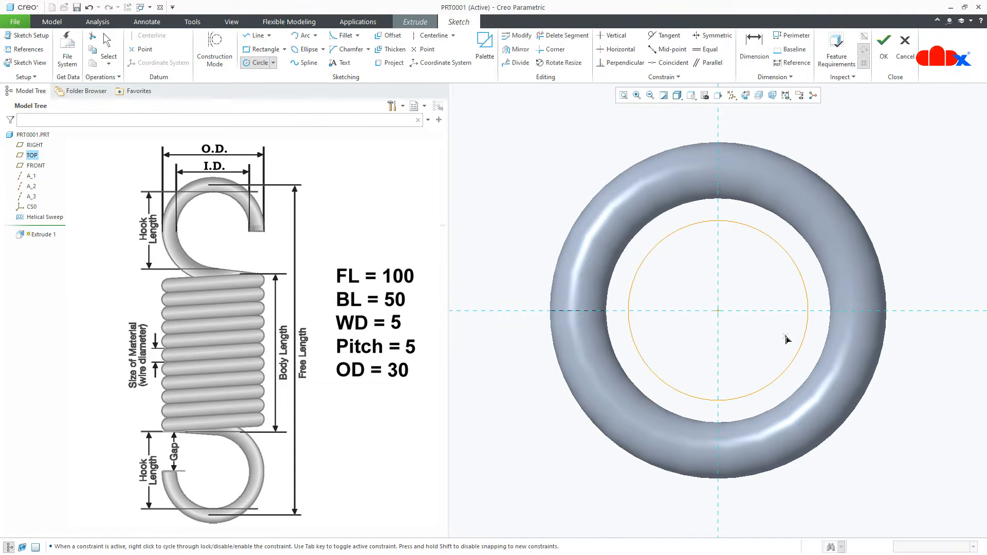
pyautogui.middleClick(786, 339)
# - Set the extrusion circle's diameter to 25 mm and accept the sketch
pyautogui.click(613, 227)
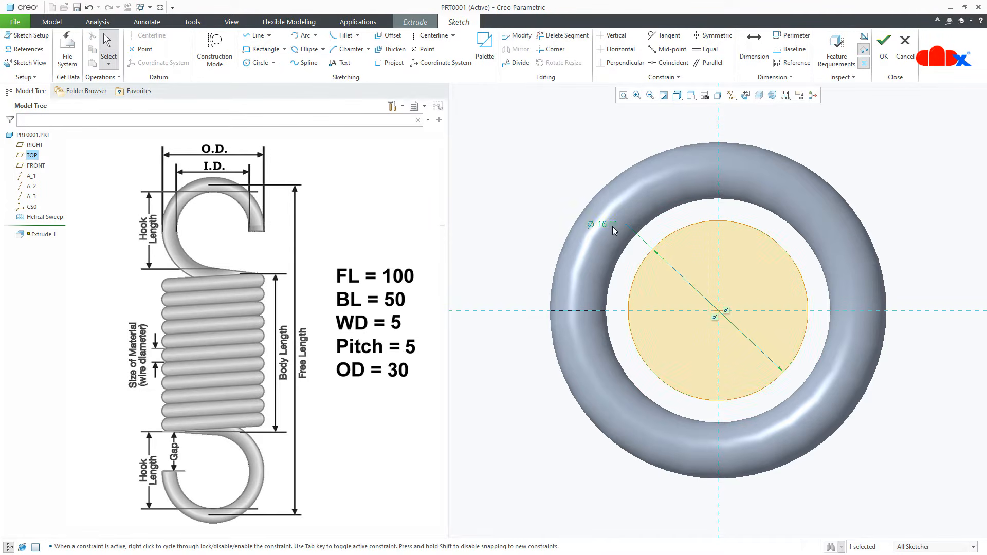
pyautogui.write('25')
pyautogui.press('Return')
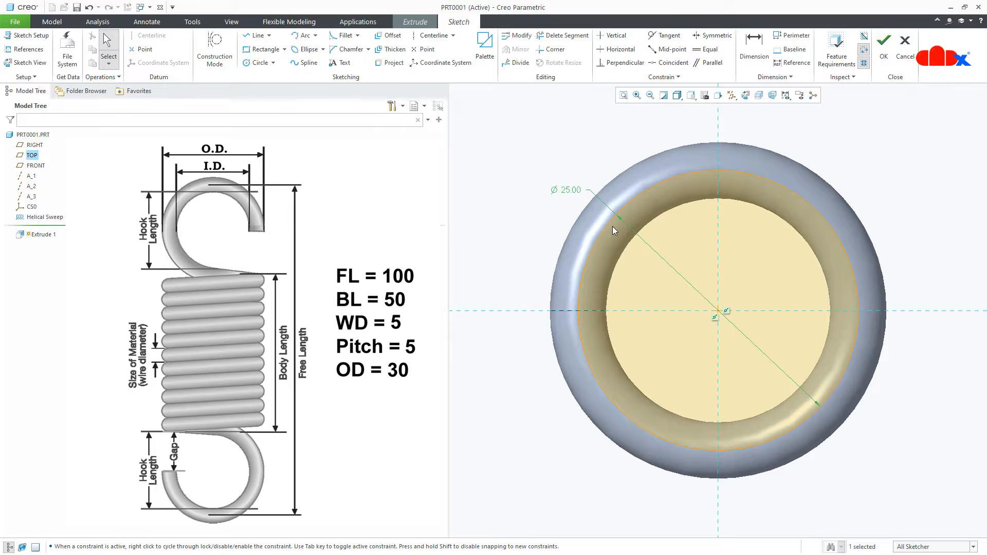
pyautogui.rightClick(612, 226)
pyautogui.click(637, 327)
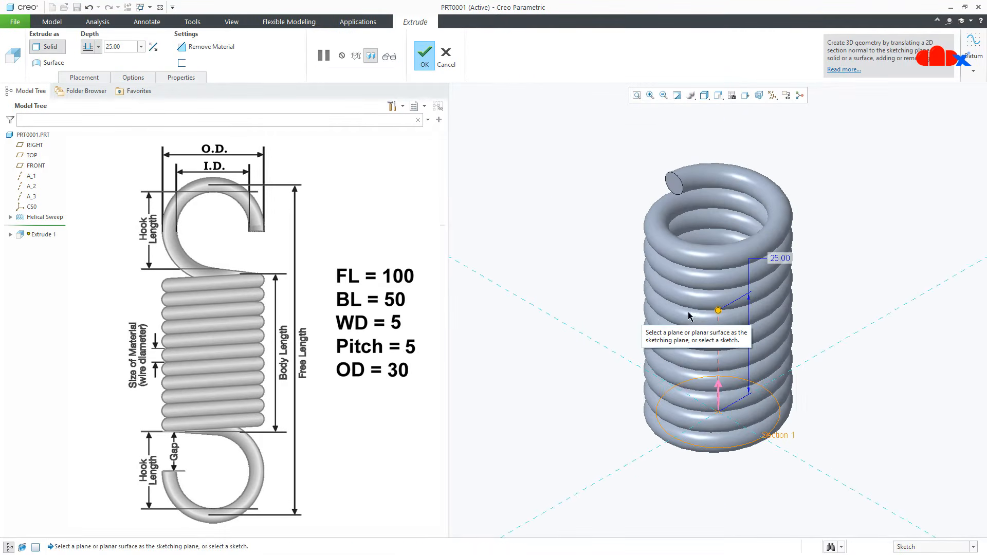
# - Set the solid extrusion's depth to 100 mm and complete the cylinder
pyautogui.doubleClick(774, 262)
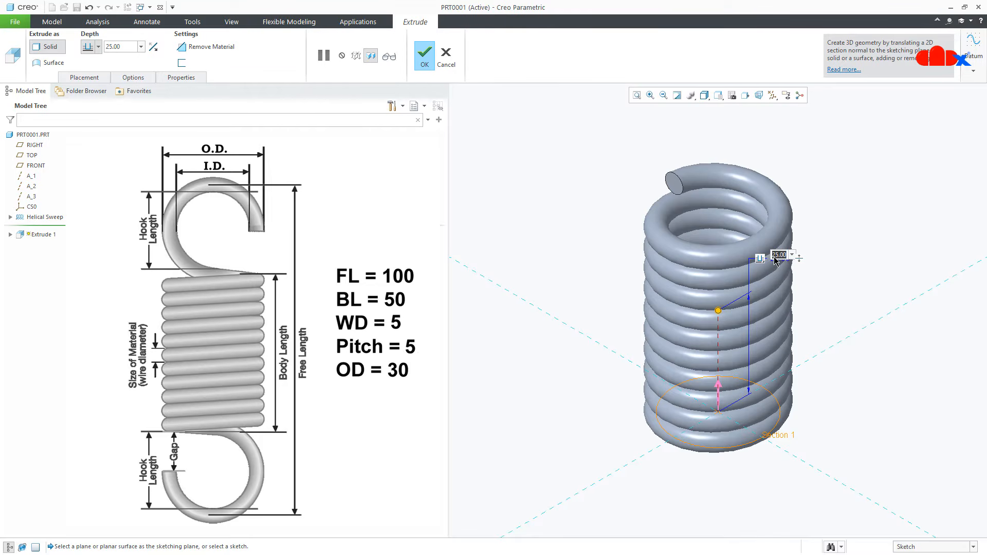
pyautogui.write('1')
pyautogui.press('Return')
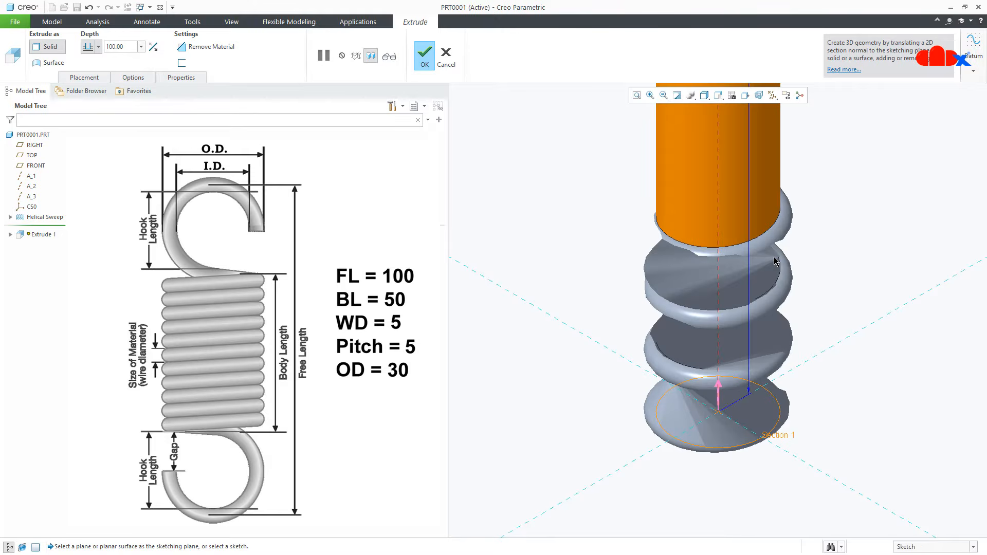
pyautogui.middleClick(775, 260)
pyautogui.click(610, 323)
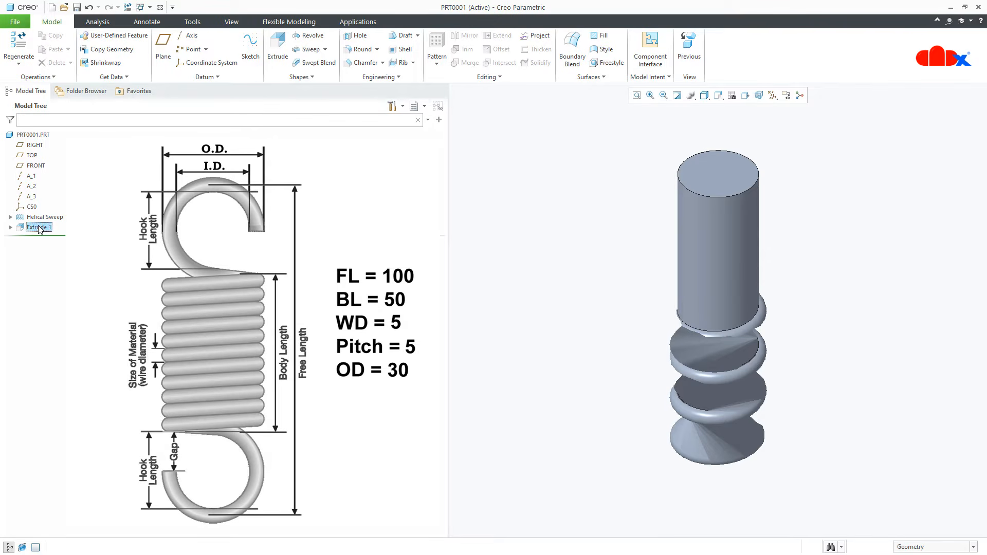
# - Reorder the extrusion ahead of the helical sweep and redefine the sweep to remove material from the cylinder
pyautogui.moveTo(39, 227); pyautogui.dragTo(40, 213)
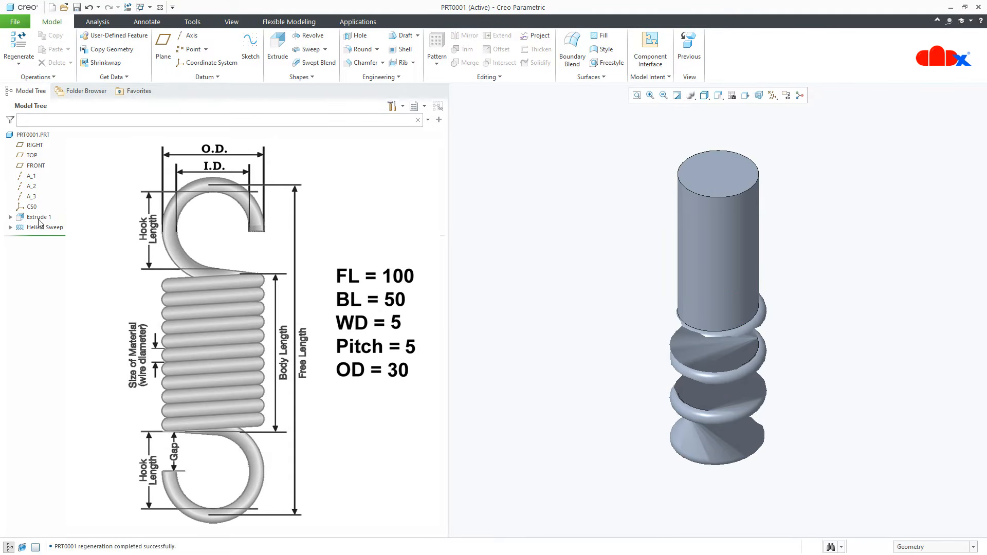
pyautogui.click(40, 228)
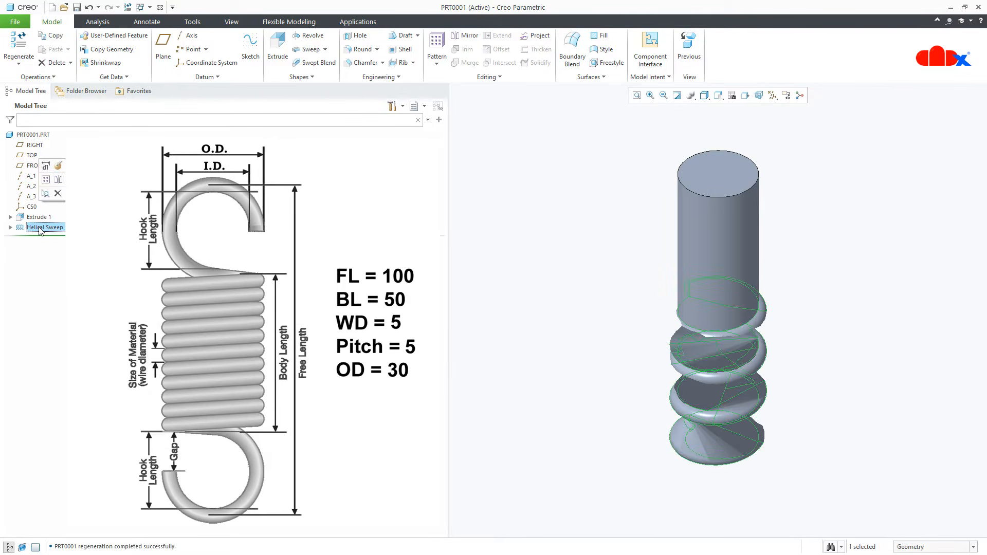
pyautogui.click(59, 166)
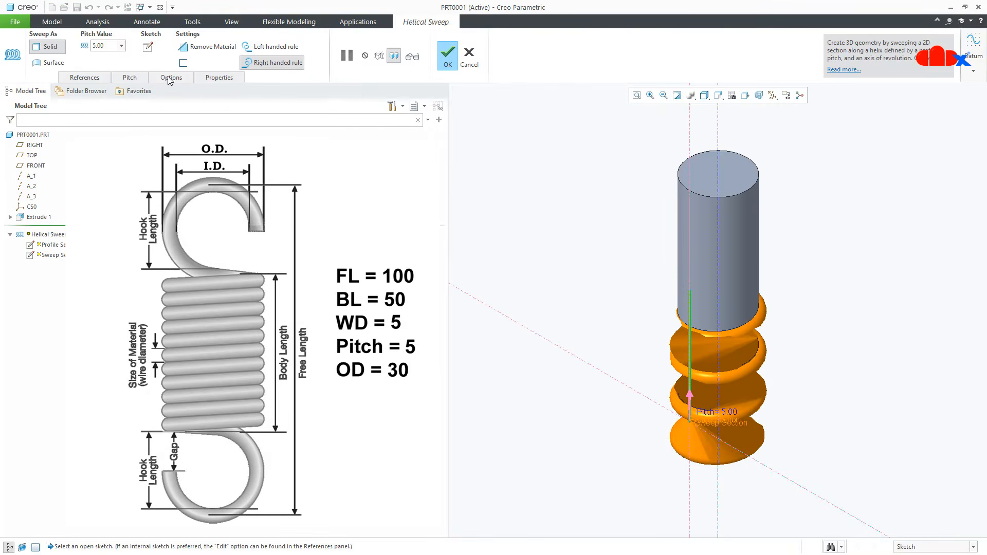
pyautogui.click(194, 49)
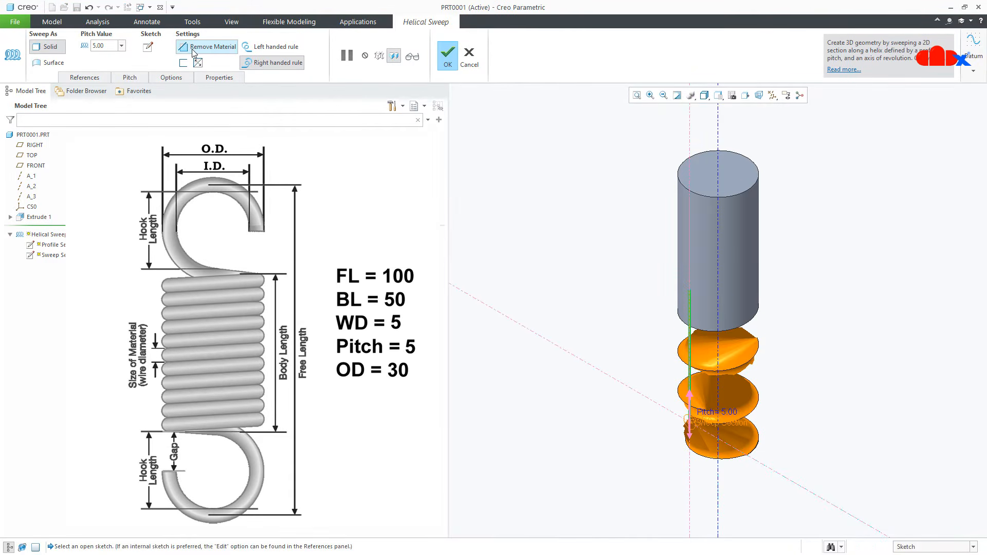
# - Set the helical cut's pitch to 10 mm, complete the feature and examine the groove up close
pyautogui.doubleClick(105, 47)
pyautogui.write('10')
pyautogui.press('Return')
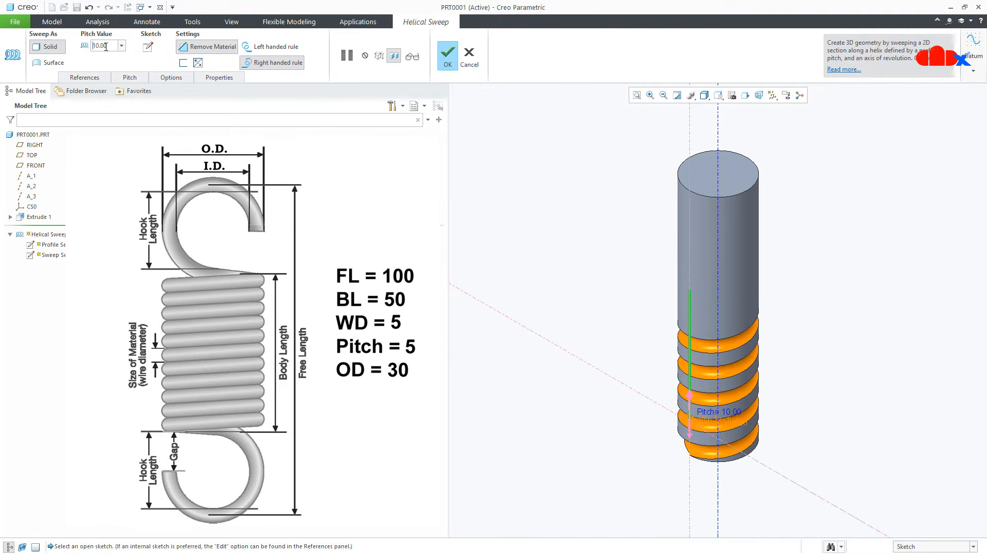
pyautogui.click(443, 59)
pyautogui.scroll(5, 751, 427)
pyautogui.moveTo(751, 427); pyautogui.dragTo(480, 210, button='middle')
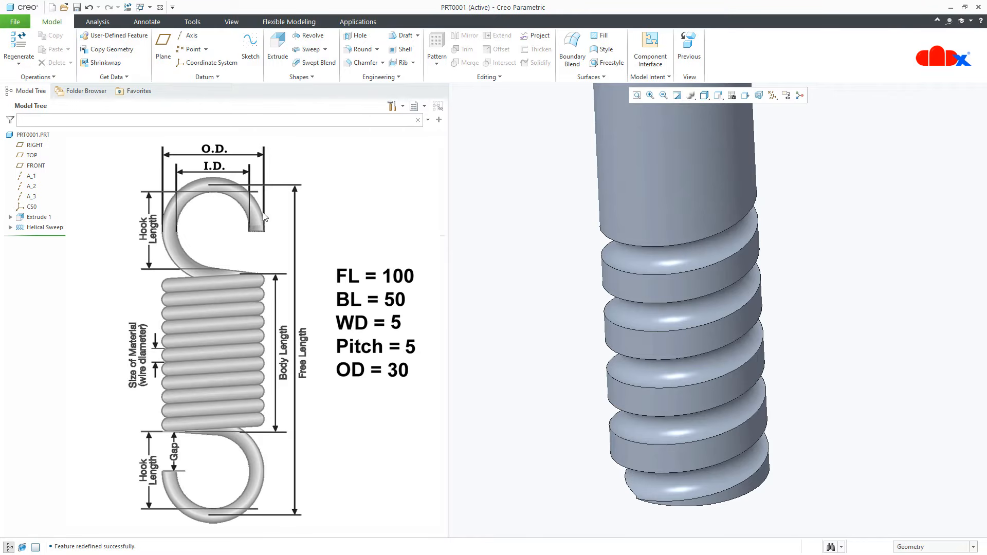
# - Delete the cylinder extrusion from the part
pyautogui.click(21, 217)
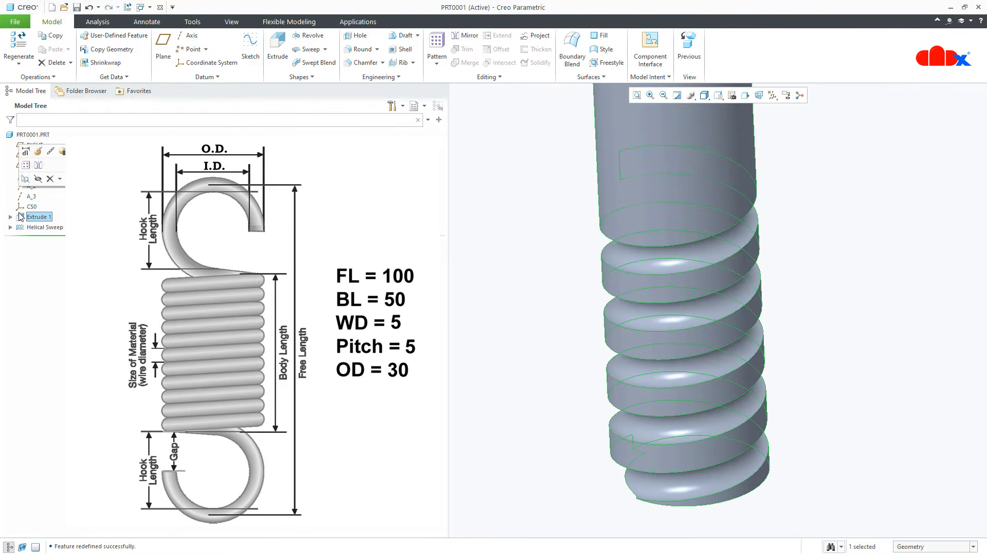
pyautogui.click(49, 179)
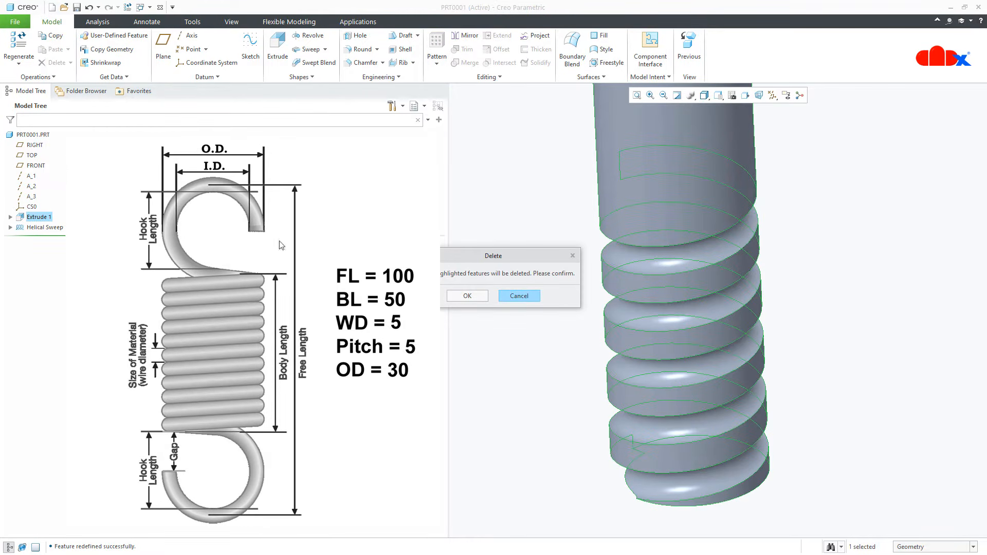
pyautogui.click(481, 296)
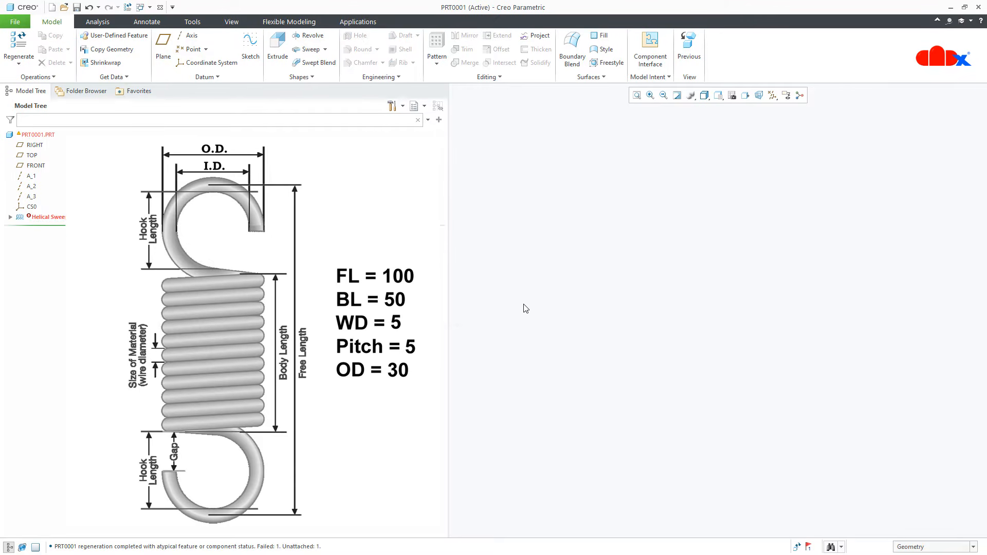
# - Redefine the helical sweep with Remove Material turned off, complete it and restore the default orientation
pyautogui.click(43, 218)
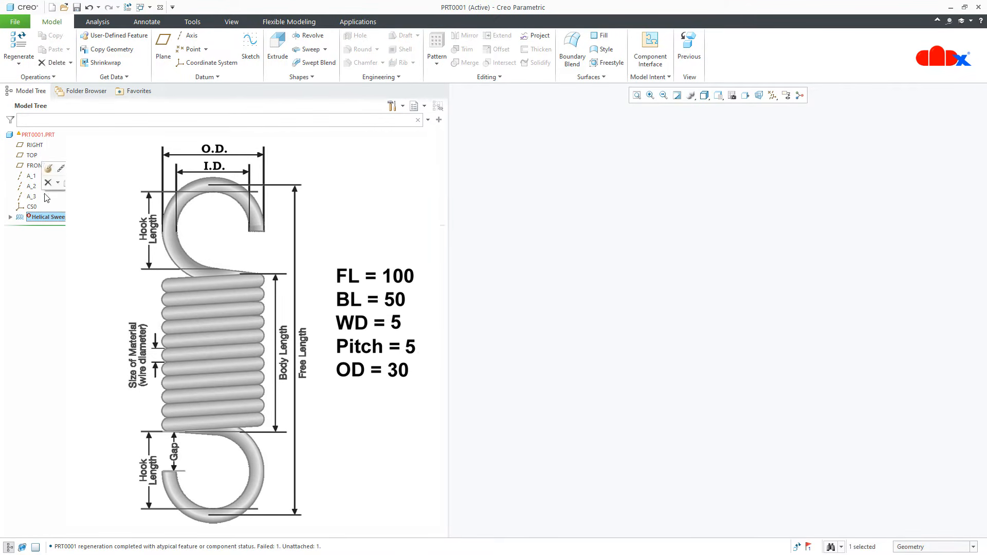
pyautogui.click(51, 169)
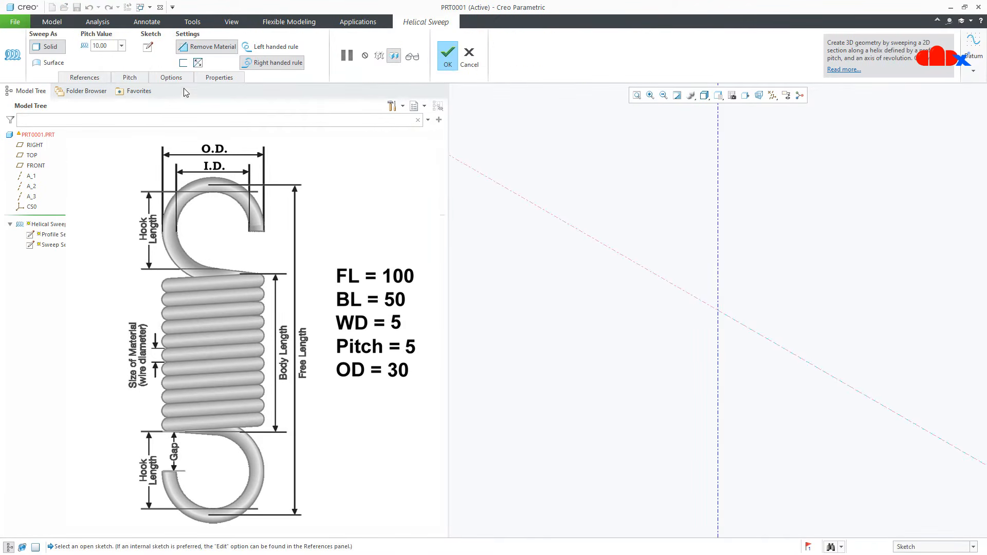
pyautogui.click(211, 47)
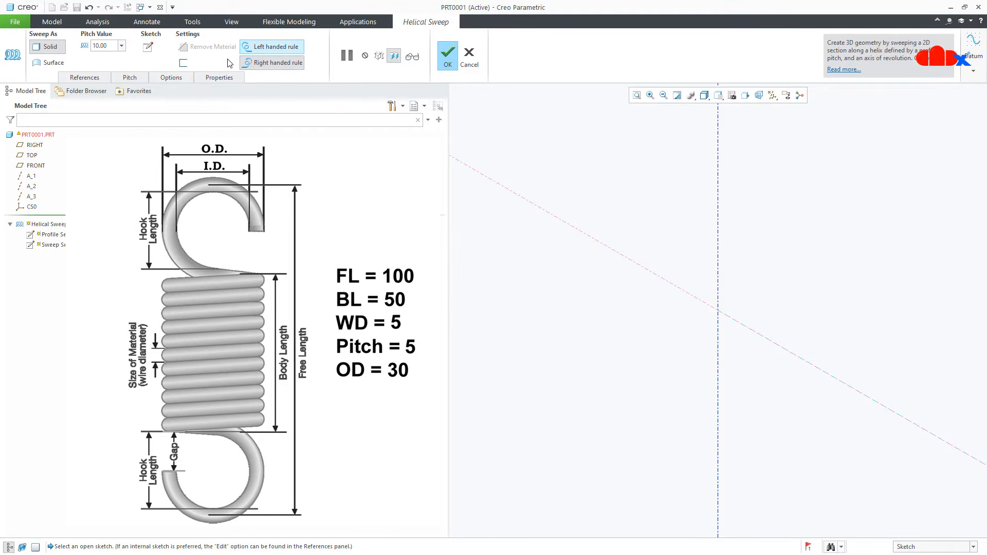
pyautogui.click(451, 65)
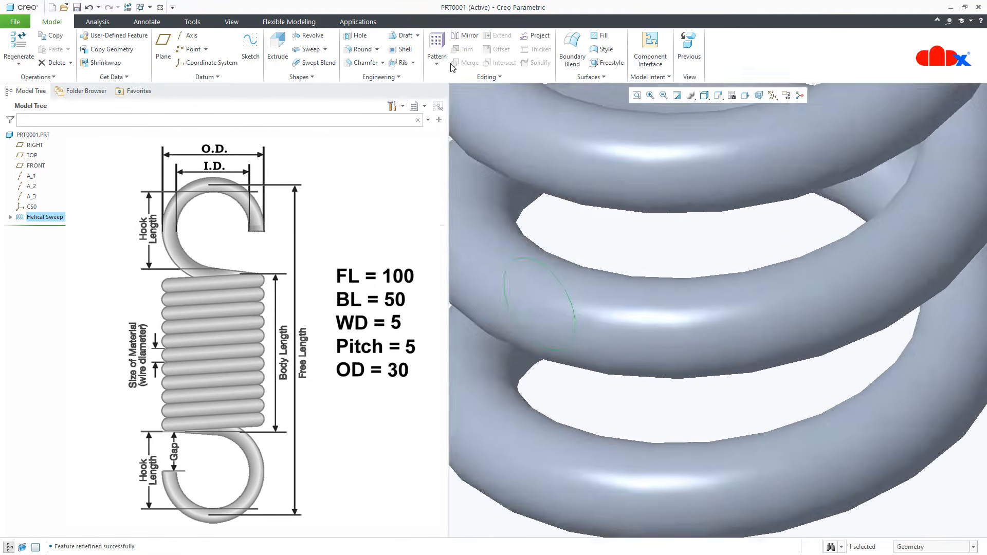
pyautogui.hotkey('ctrl', 'd')
pyautogui.click(505, 307)
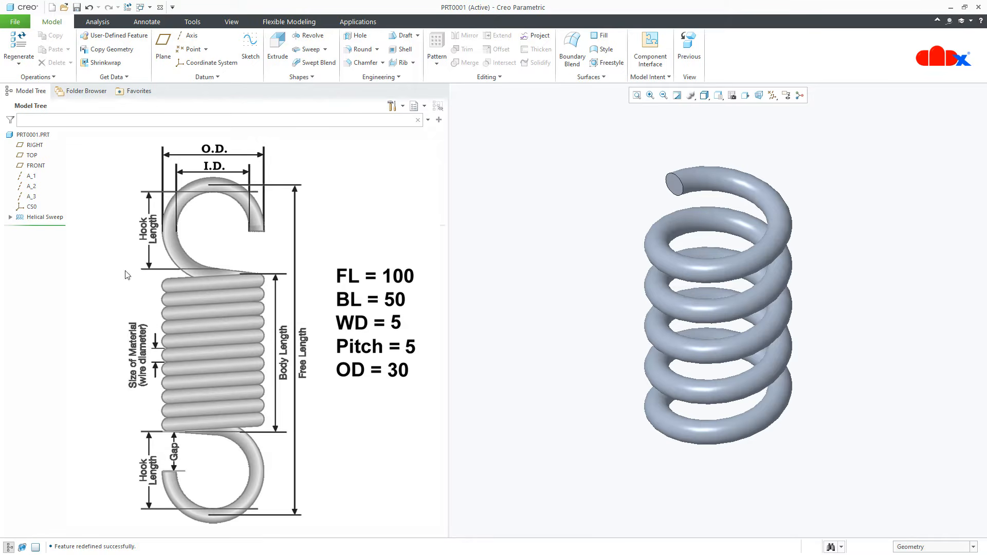
# - Reopen the helical sweep's definition and examine its reference, pitch, trajectory option and property settings
pyautogui.click(45, 217)
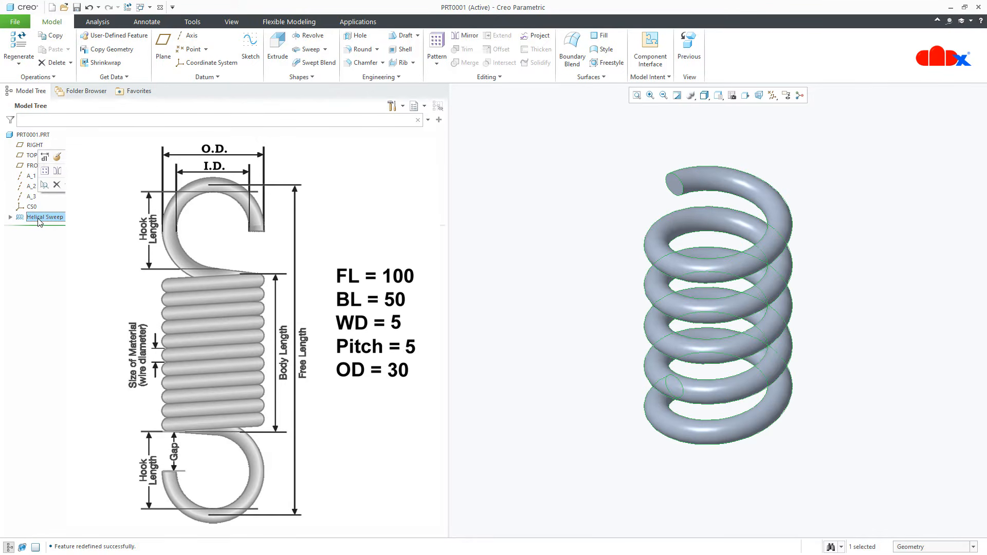
pyautogui.click(57, 162)
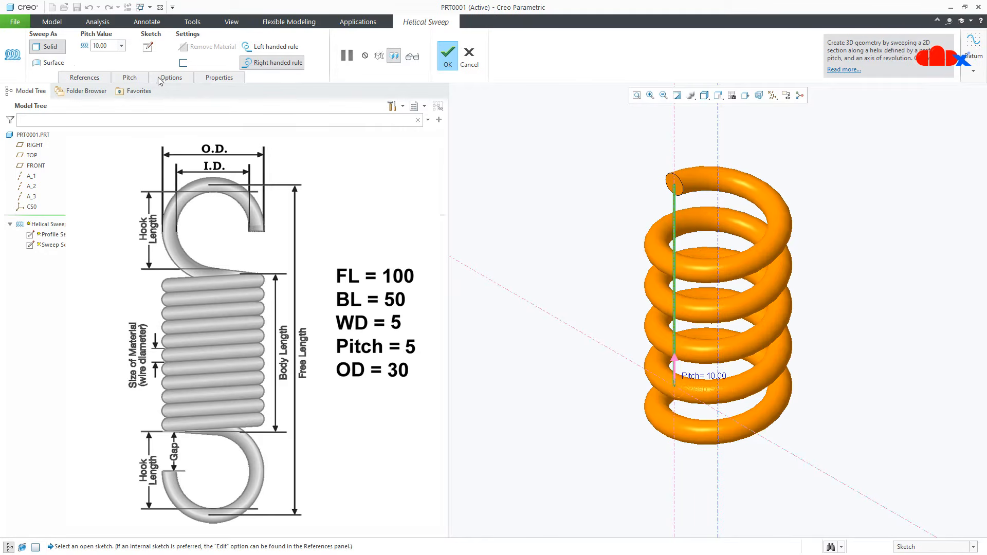
pyautogui.click(96, 80)
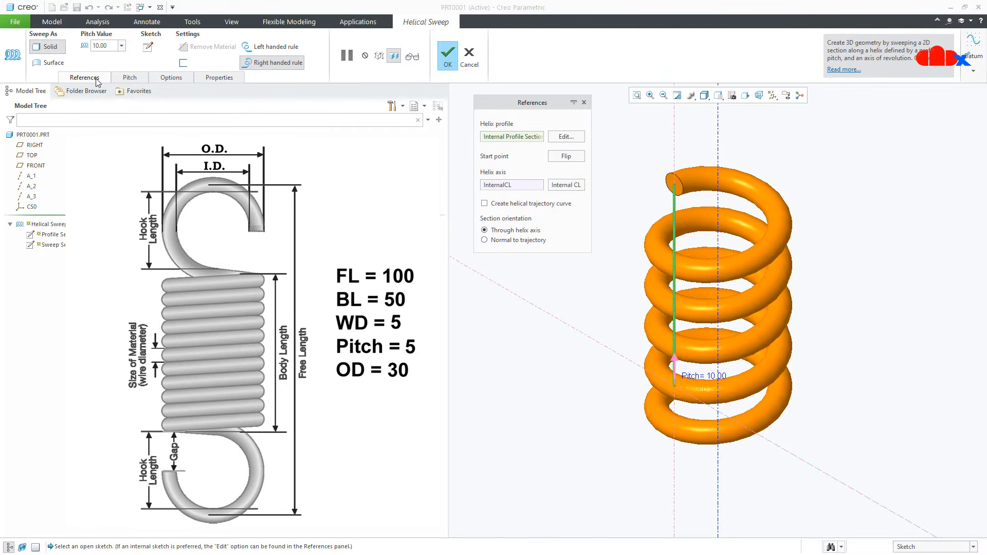
pyautogui.click(125, 80)
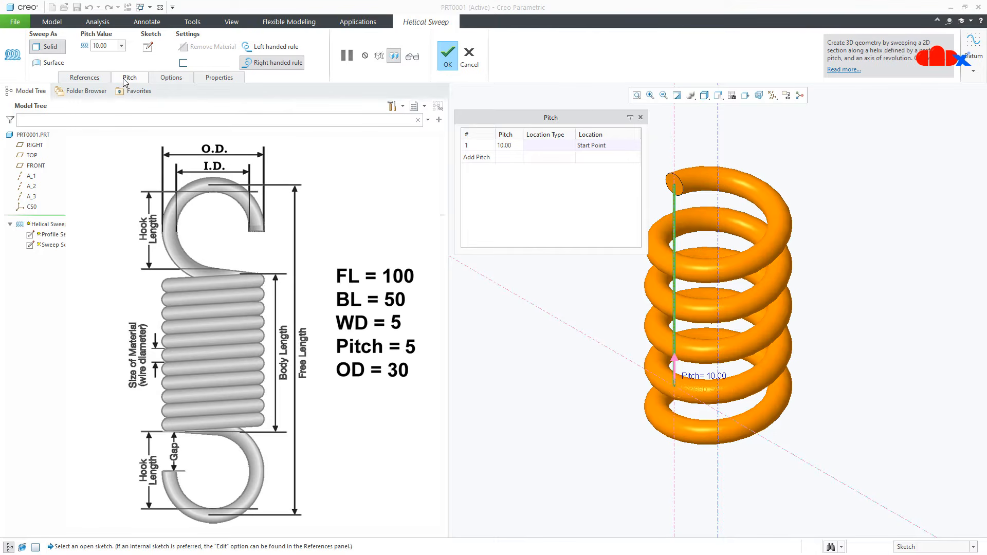
pyautogui.click(169, 78)
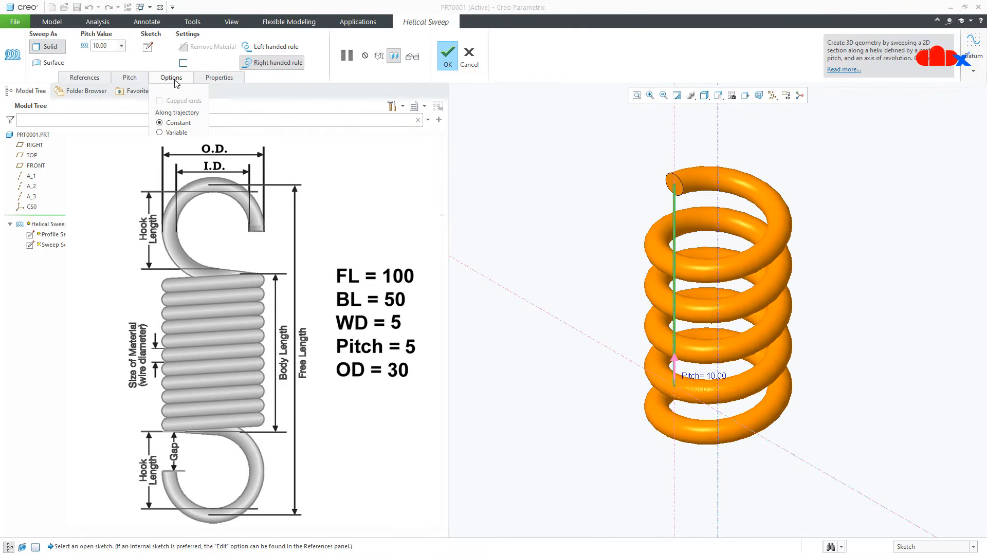
pyautogui.click(227, 78)
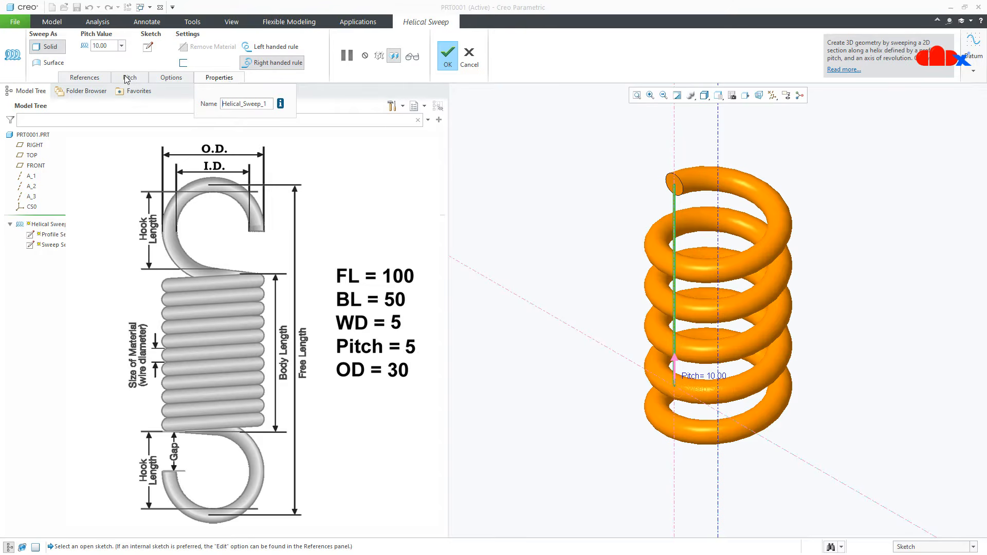
# - Open the internal helix profile sketch in 2D orientation and delete its vertical profile line
pyautogui.click(95, 78)
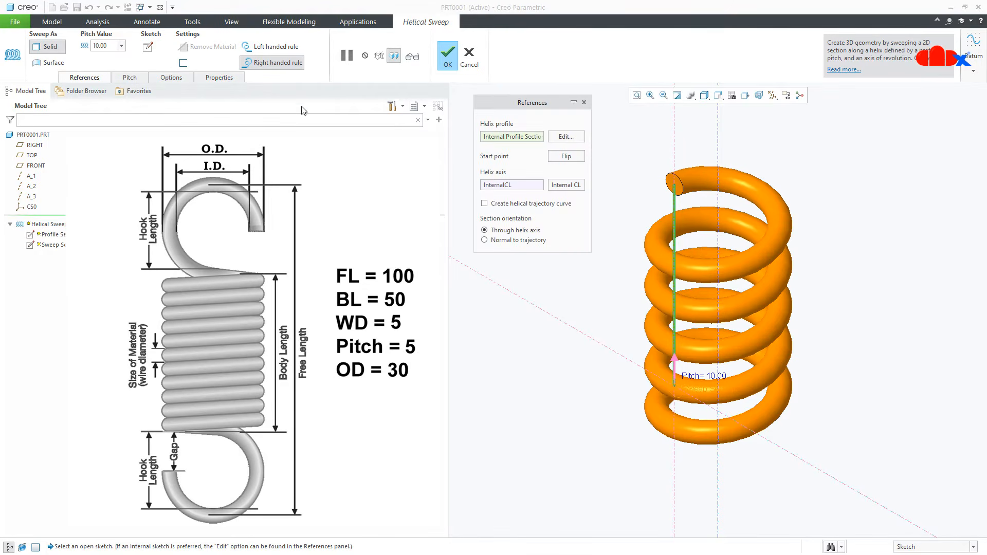
pyautogui.click(560, 138)
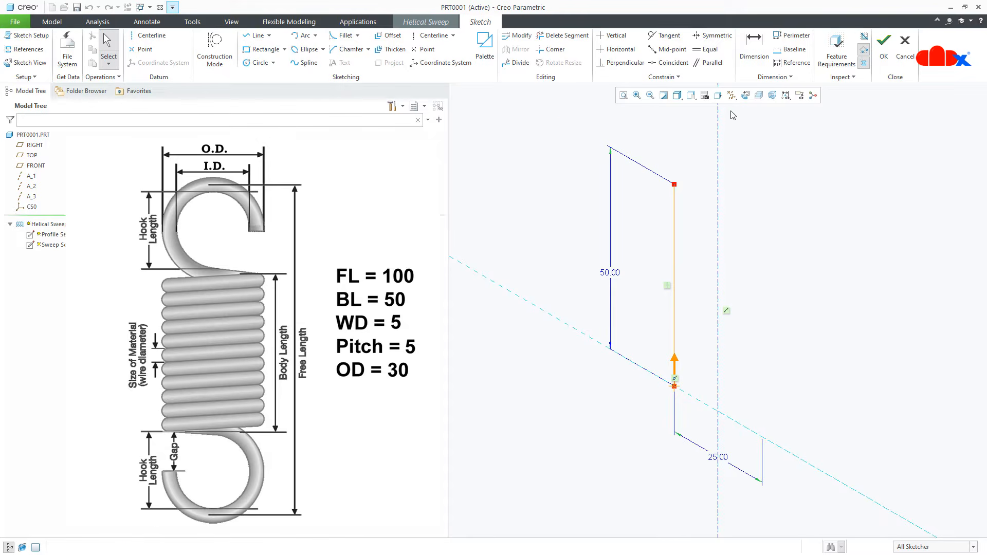
pyautogui.click(745, 96)
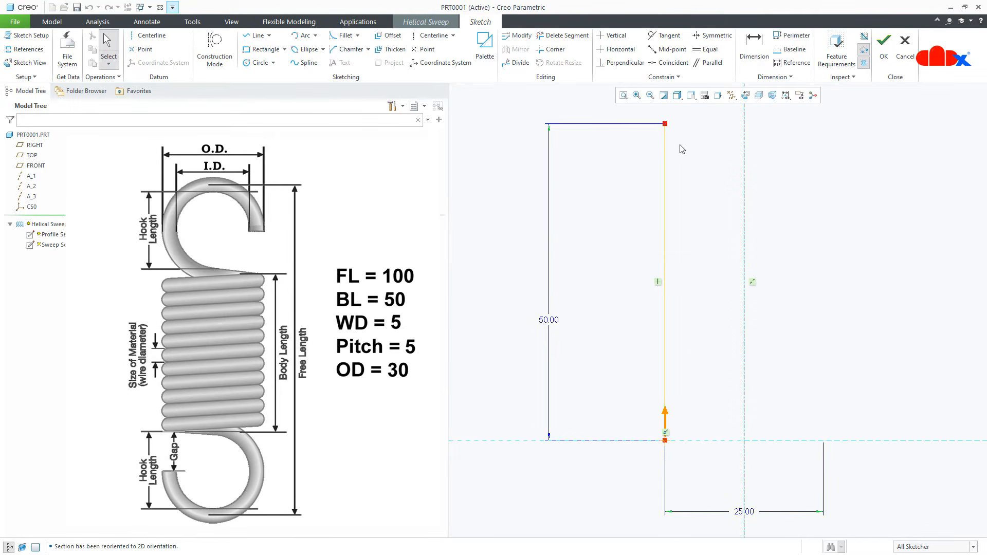
pyautogui.click(669, 181)
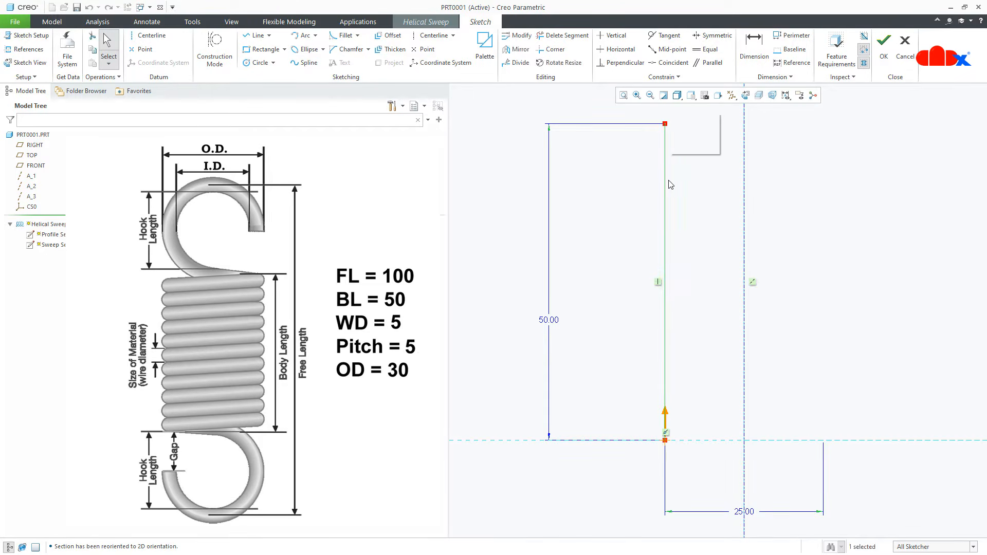
pyautogui.press('Delete')
# - Sketch a three-segment profile from the horizontal reference: a slanted line outward, a vertical line about 24 mm long, and a slanted line inward
pyautogui.rightClick(646, 273)
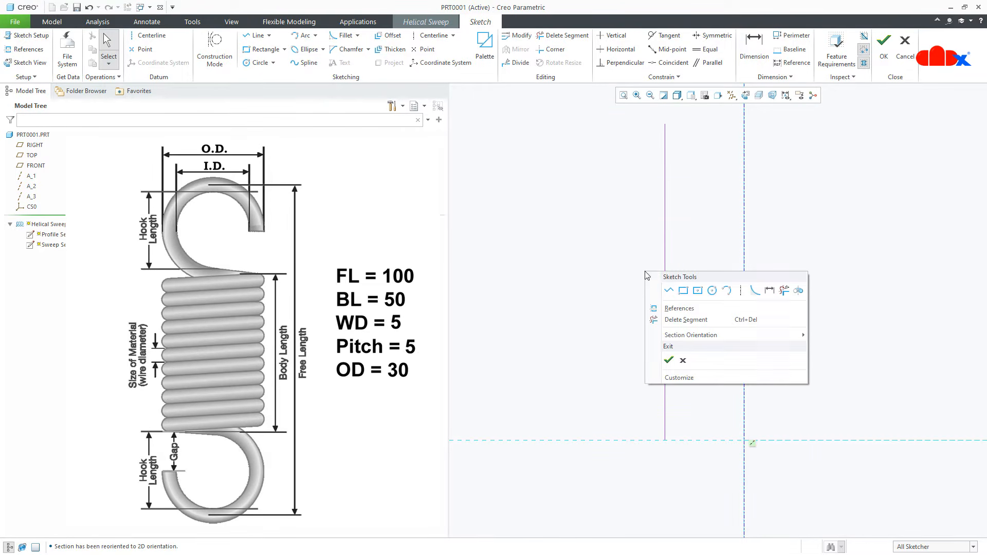
pyautogui.click(668, 291)
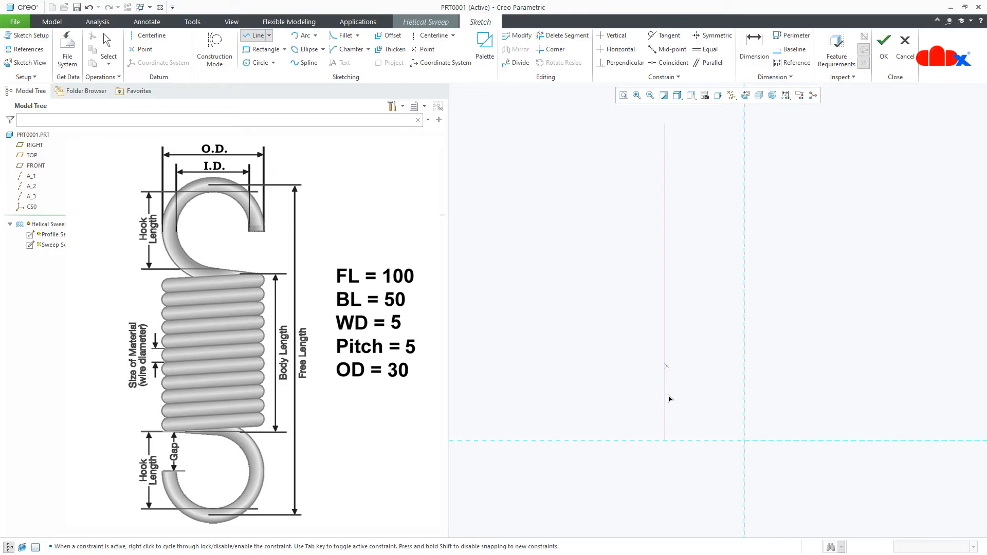
pyautogui.click(667, 440)
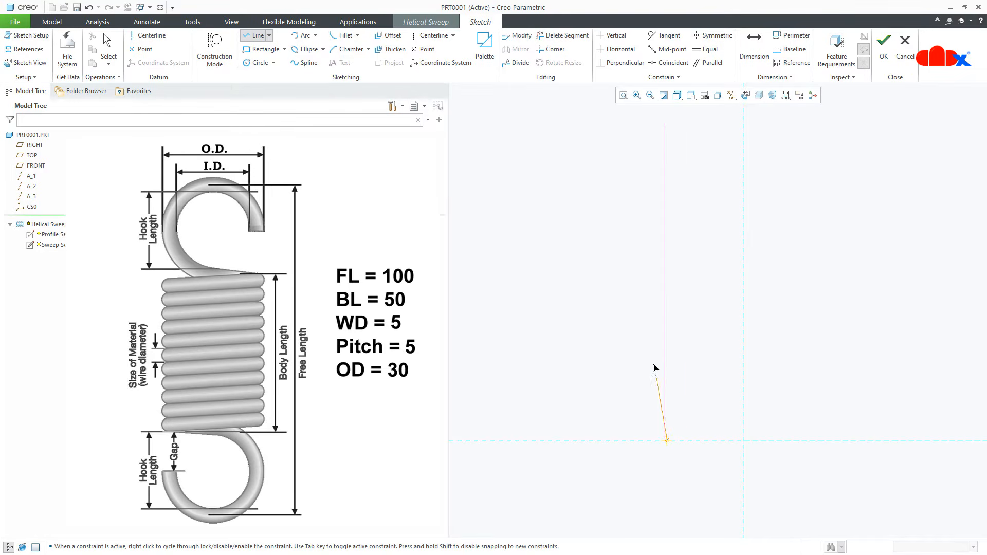
pyautogui.click(615, 316)
pyautogui.click(615, 165)
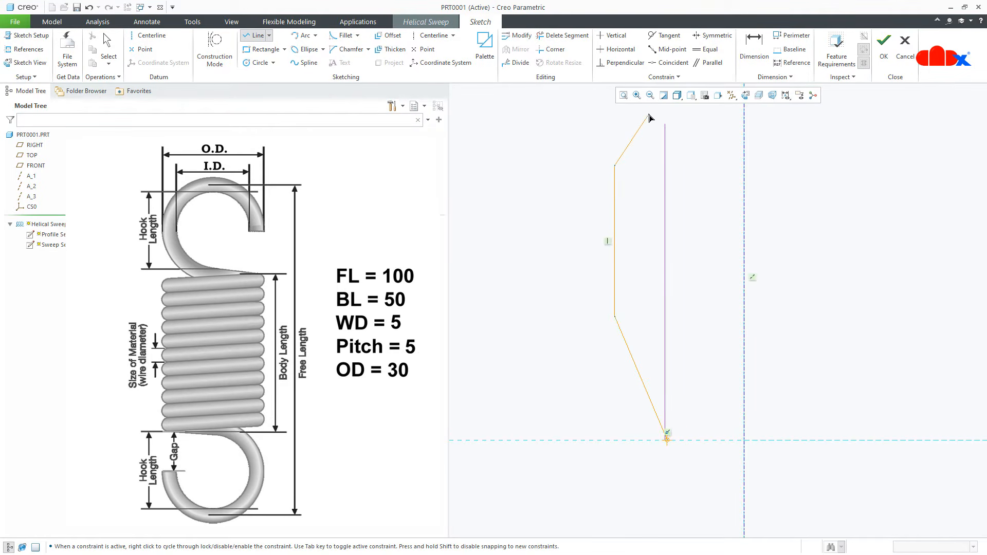
pyautogui.click(648, 114)
pyautogui.middleClick(652, 133)
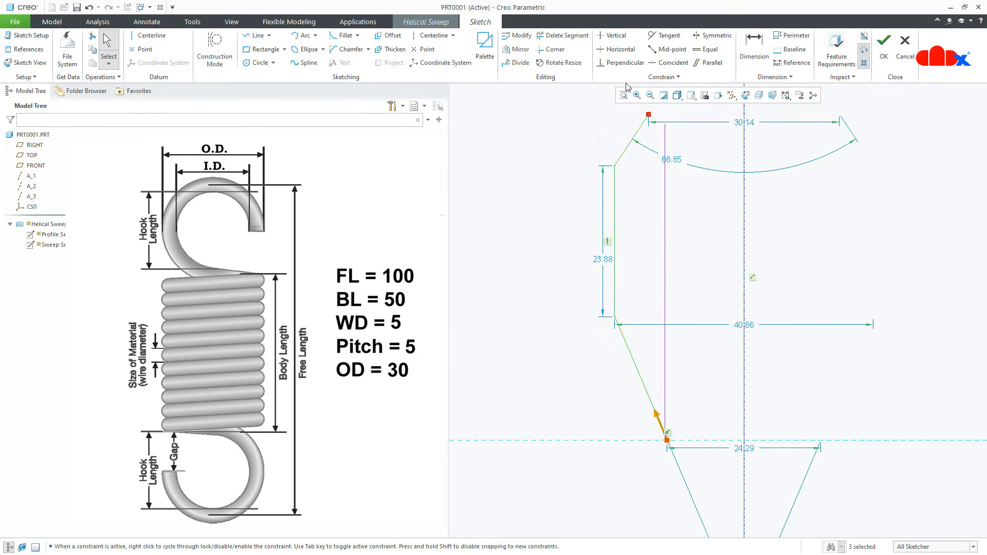
# - Align the profile's two end points vertically and make its two slanted segments equal in length
pyautogui.click(614, 36)
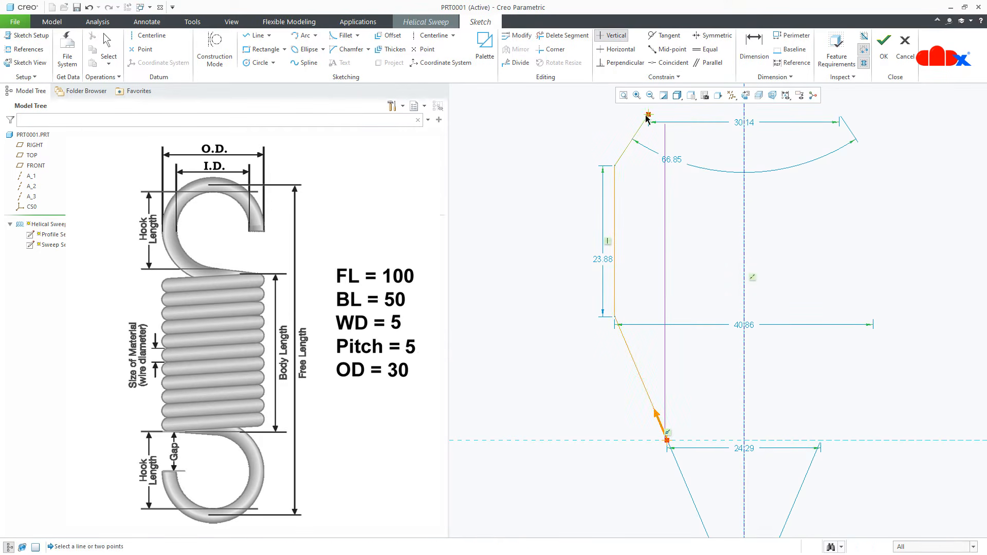
pyautogui.click(668, 440)
pyautogui.middleClick(673, 412)
pyautogui.click(708, 49)
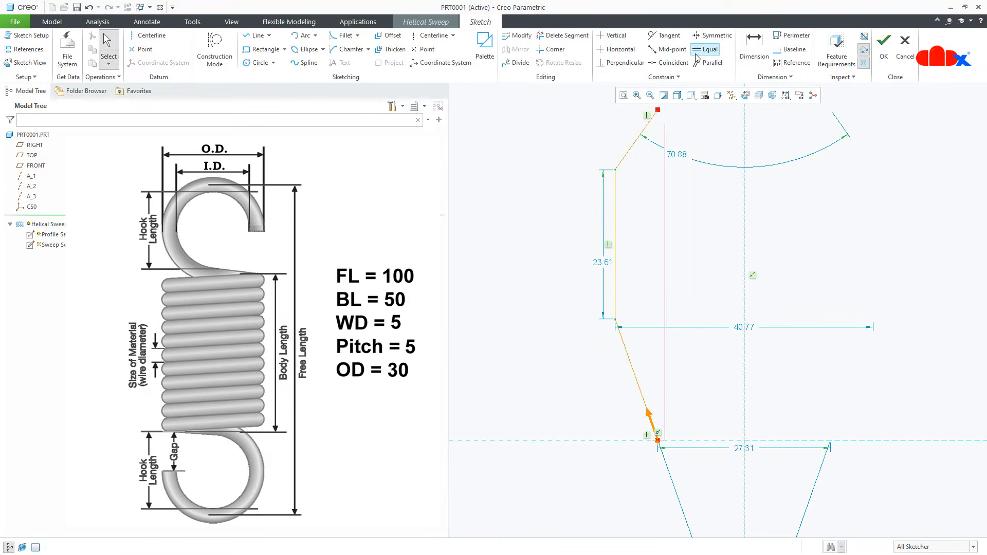
pyautogui.click(639, 138)
pyautogui.click(639, 385)
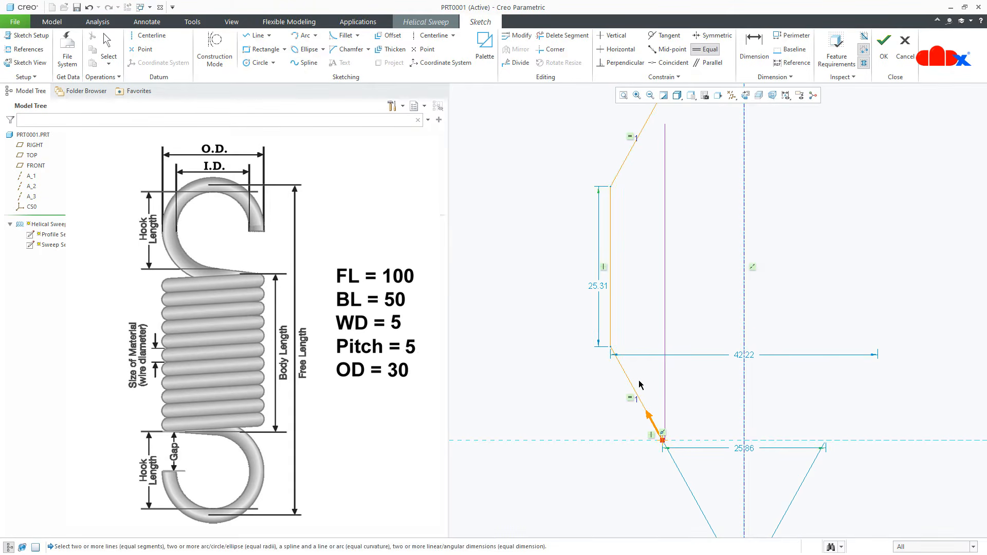
pyautogui.scroll(2, 624, 405)
pyautogui.middleClick(637, 419)
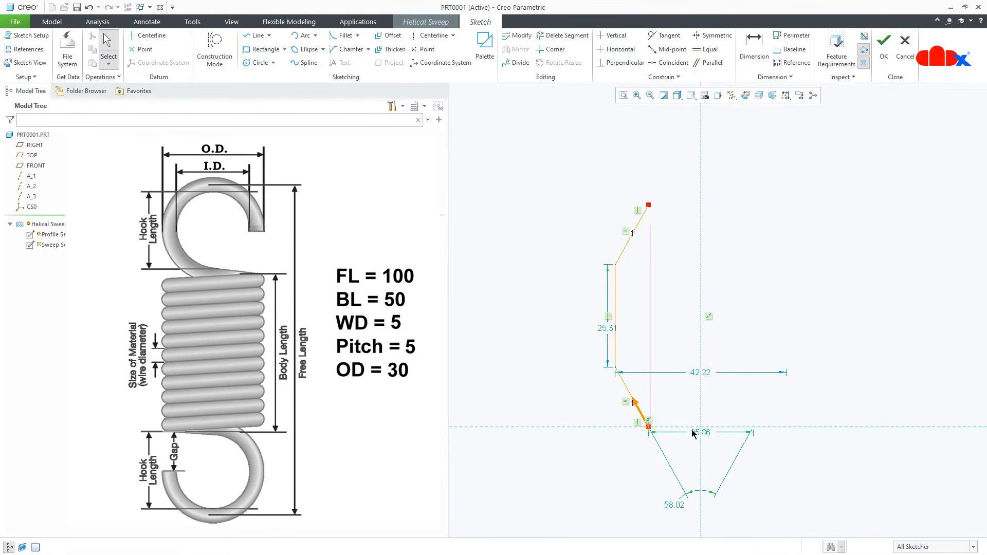
# - Set the diameter at the helix profile's lower end point to 25 and the profile's overall height to 50
pyautogui.doubleClick(699, 433)
pyautogui.write('25')
pyautogui.press('Return')
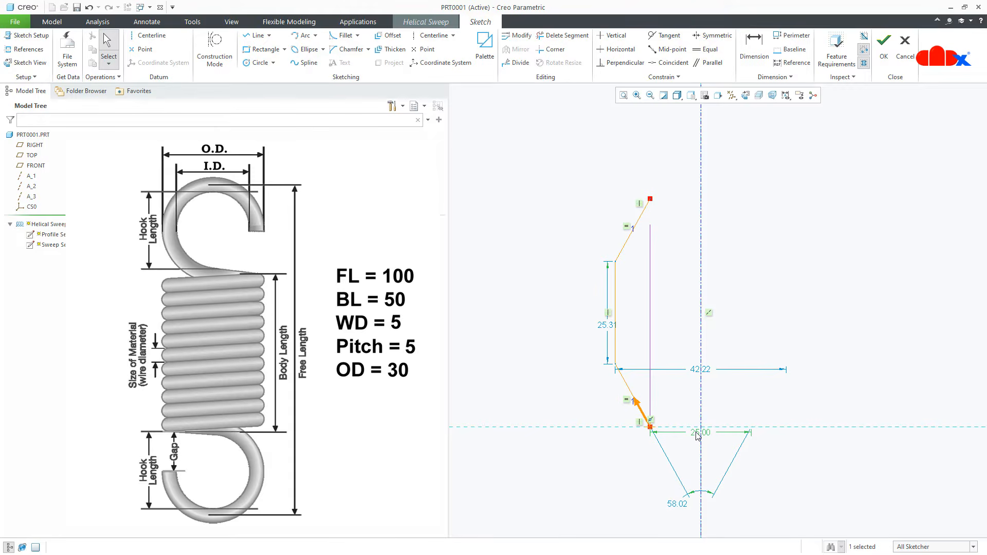
pyautogui.rightClick(697, 436)
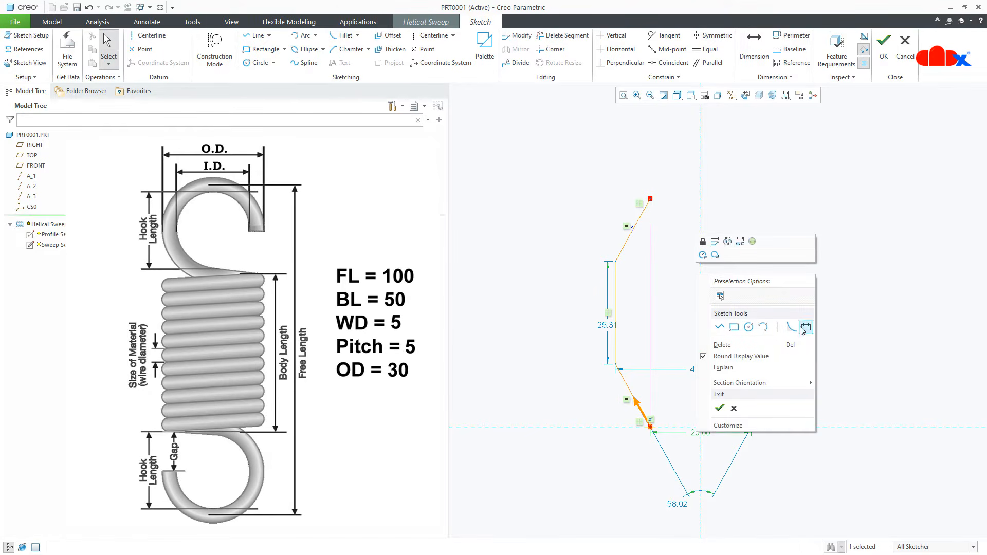
pyautogui.click(806, 327)
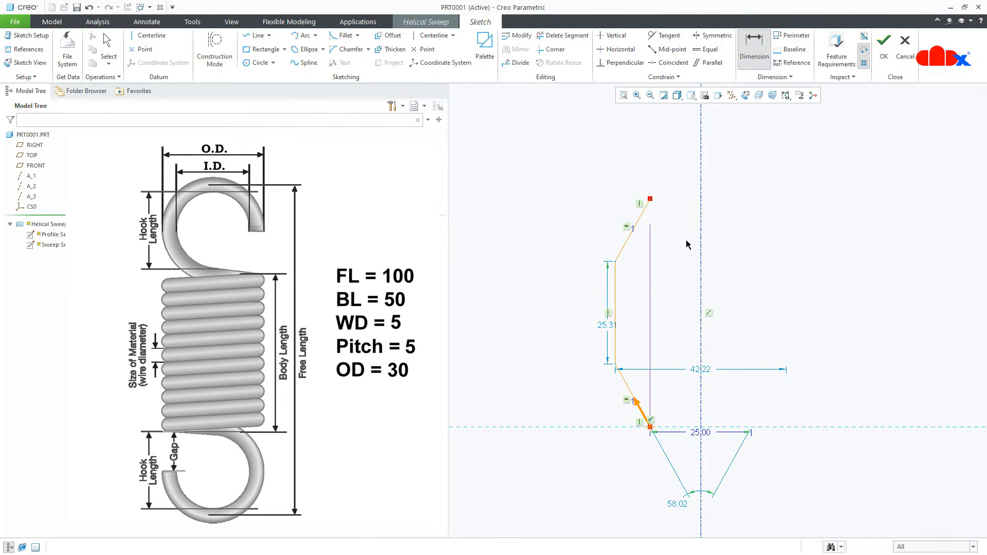
pyautogui.click(650, 428)
pyautogui.middleClick(690, 384)
pyautogui.write('50')
pyautogui.press('Return')
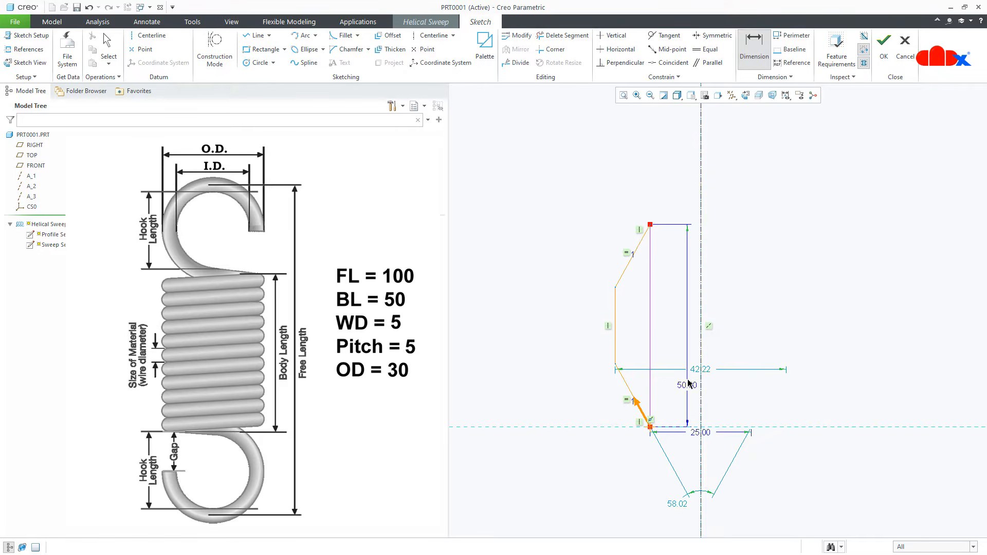
# - Set the profile's vertical segment to 25 long and its diameter about the axis to 45, and finish the sketch
pyautogui.click(616, 331)
pyautogui.middleClick(599, 338)
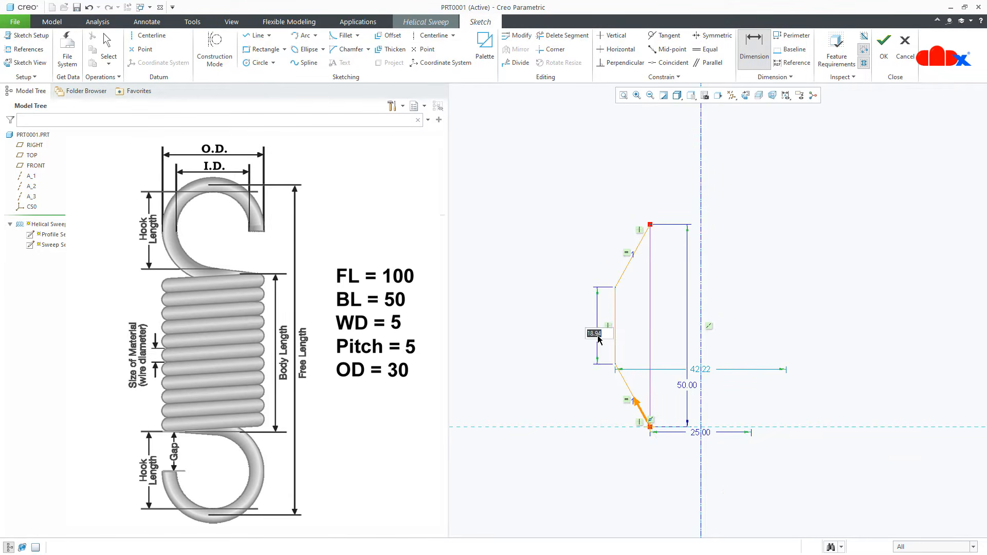
pyautogui.write('25')
pyautogui.press('Return')
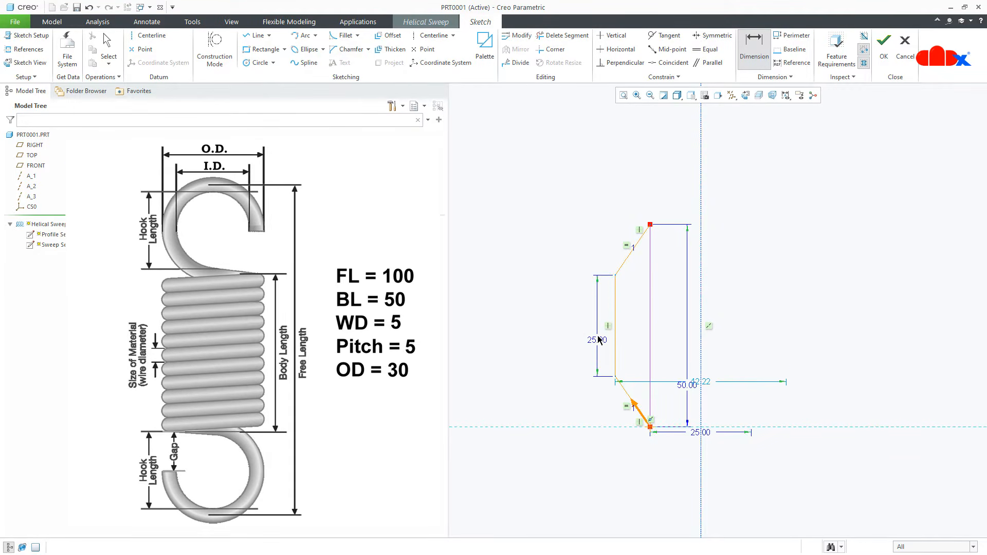
pyautogui.doubleClick(708, 384)
pyautogui.write('45')
pyautogui.press('Return')
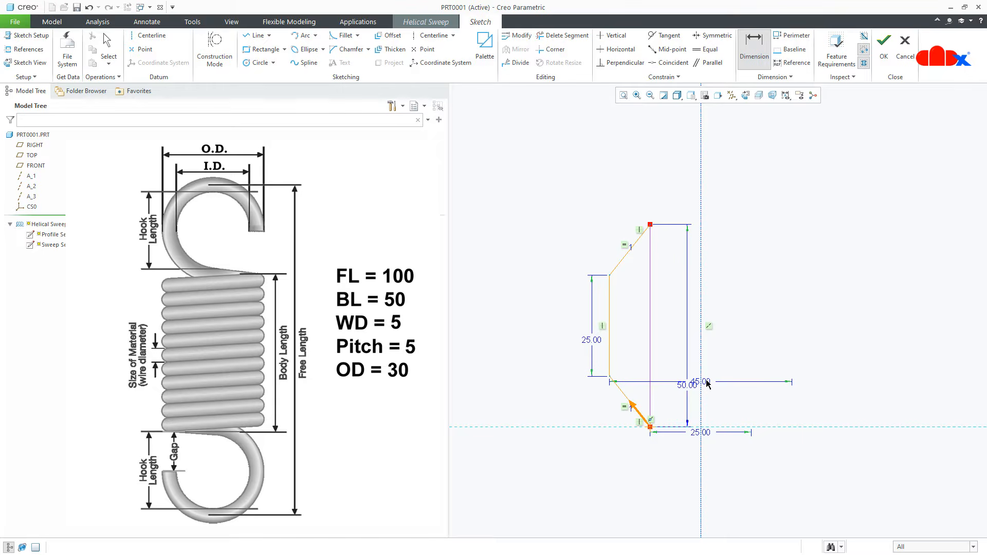
pyautogui.rightClick(707, 383)
pyautogui.click(728, 469)
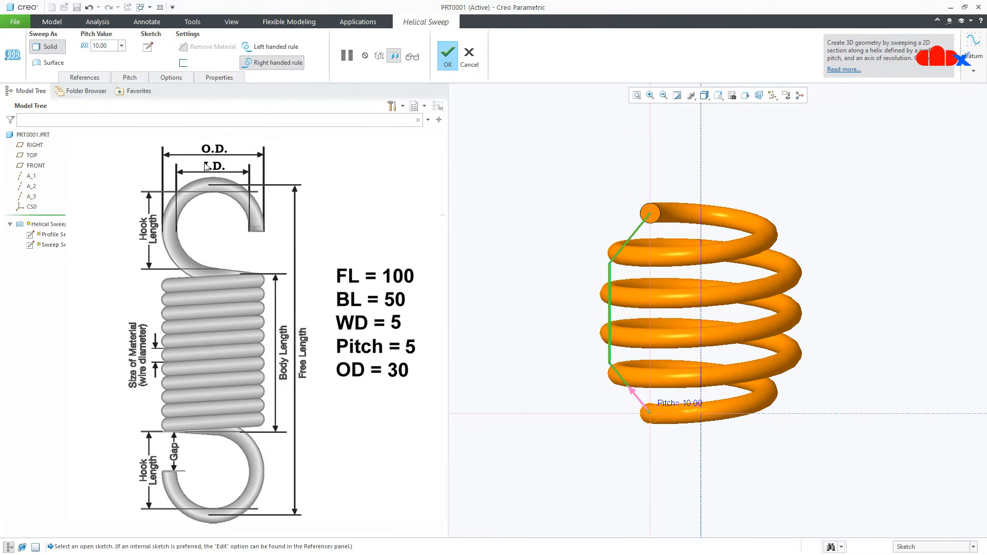
# - Edit the sweep's cross-section sketch and reduce the diameter of the wire circle
pyautogui.click(150, 49)
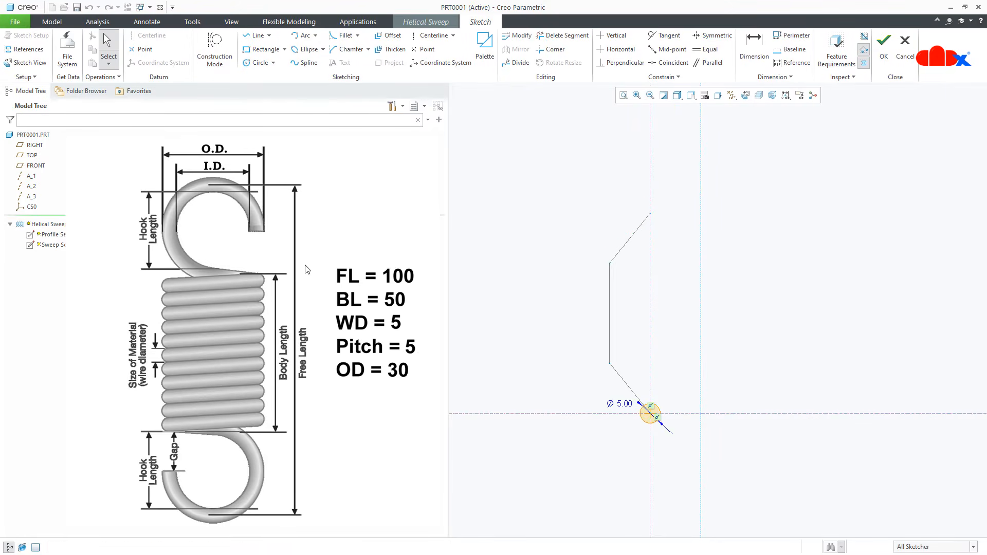
pyautogui.doubleClick(625, 404)
pyautogui.write('5')
pyautogui.press('Return')
pyautogui.rightClick(626, 407)
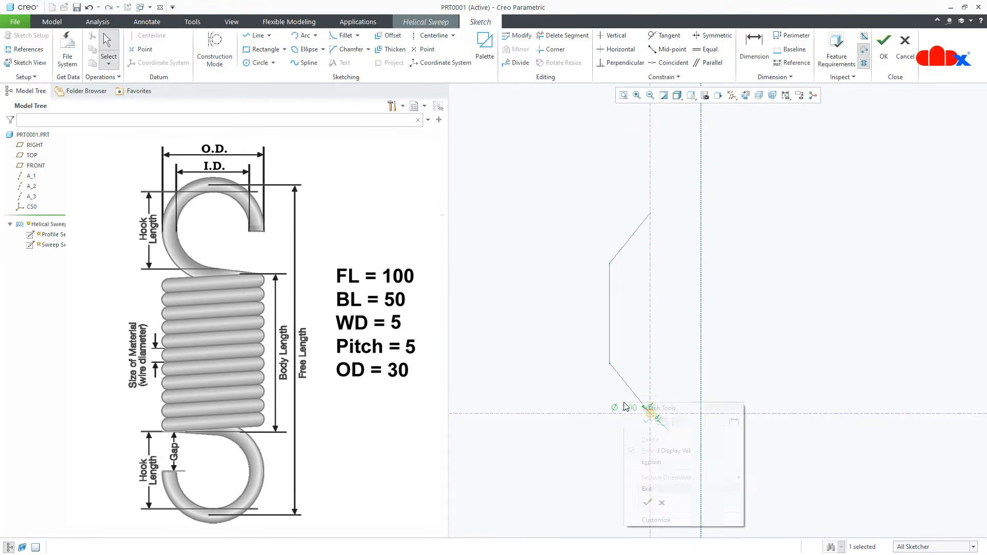
pyautogui.click(646, 504)
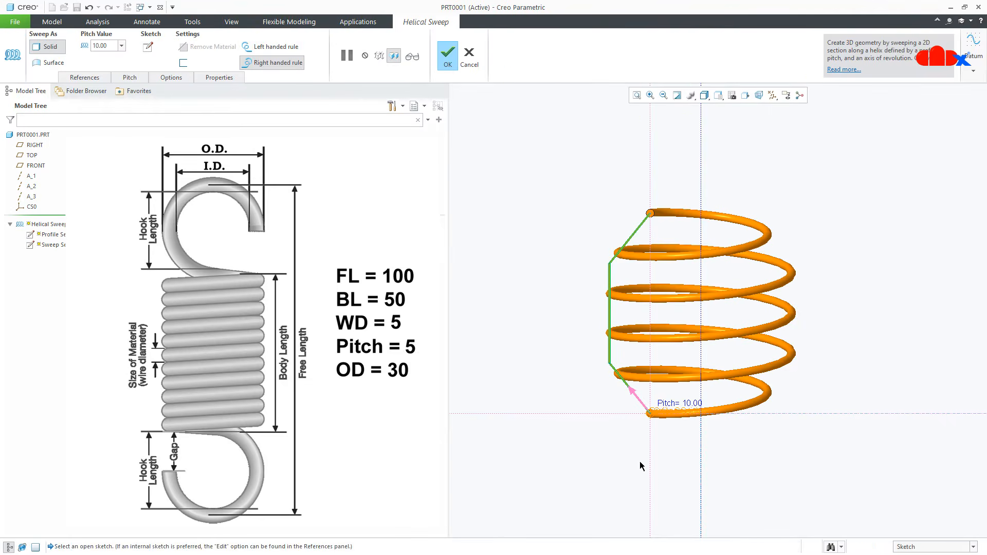
# - Set the helical sweep's pitch to 2 and inspect the closely wound coils of the preview
pyautogui.moveTo(641, 461); pyautogui.dragTo(658, 458, button='middle')
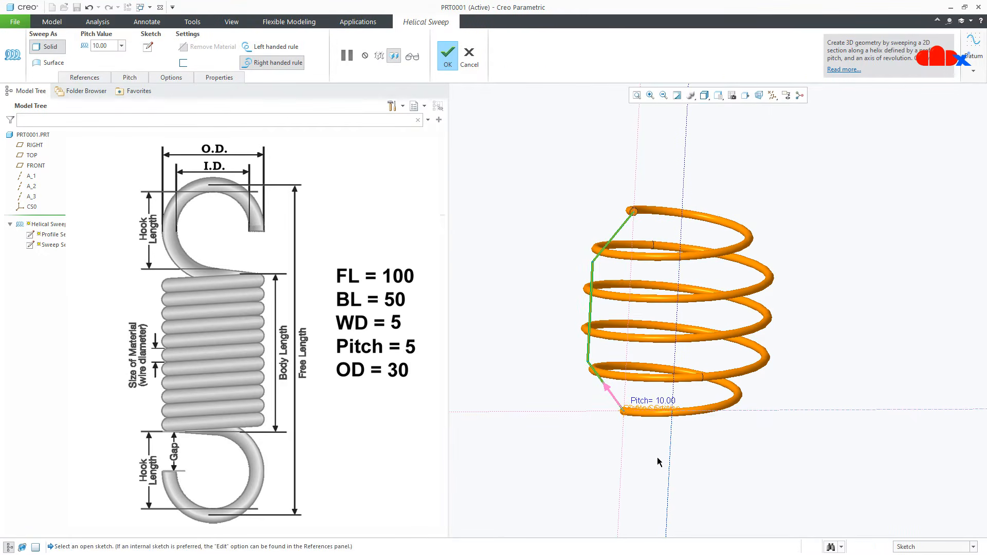
pyautogui.doubleClick(99, 46)
pyautogui.write('2')
pyautogui.press('Return')
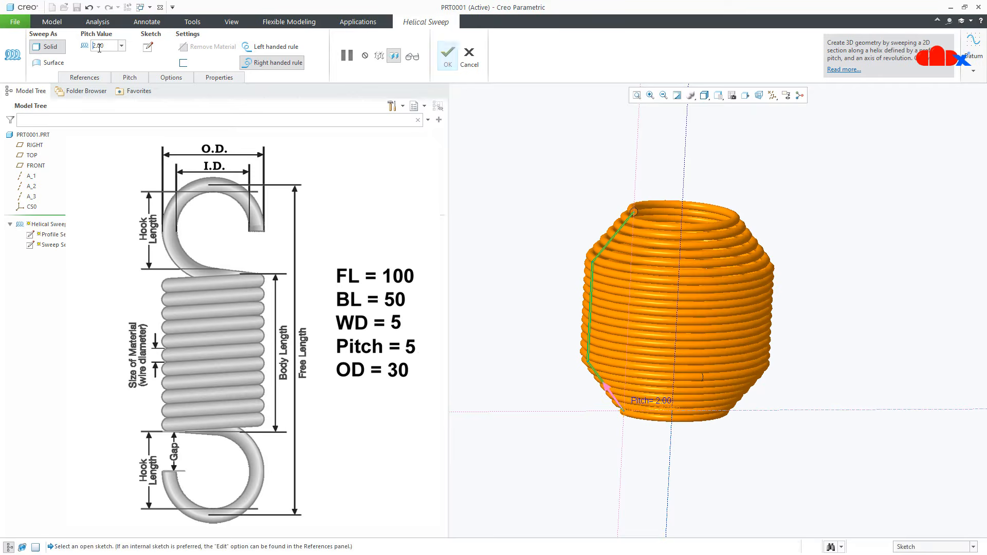
pyautogui.moveTo(625, 278)
pyautogui.mouseDown(button='middle')
pyautogui.moveTo(610, 265)
pyautogui.moveTo(624, 470)
pyautogui.mouseUp(button='middle')
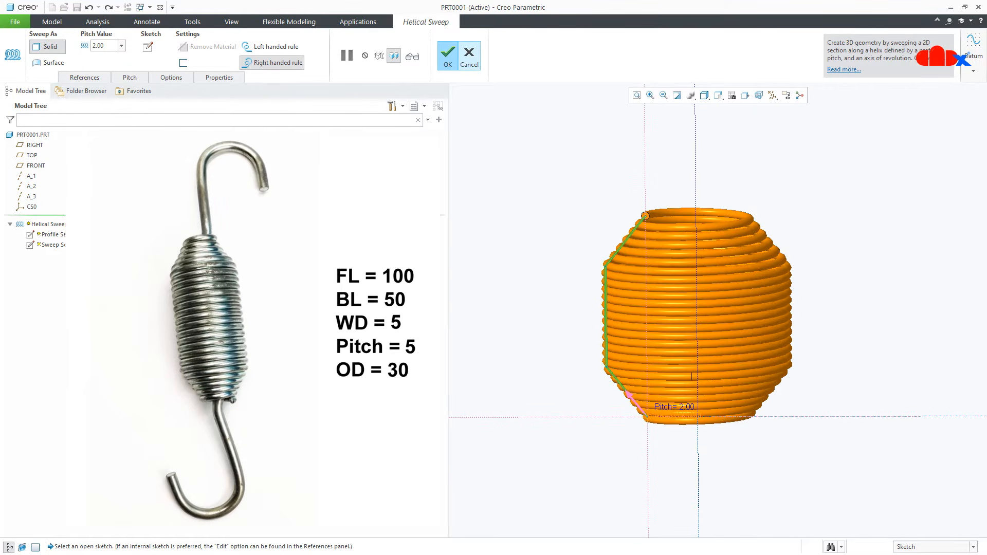
# - Try replacing the three-segment helix profile with a single arc bowed away from the axis, and discard the whole sweep redefinition
pyautogui.click(100, 78)
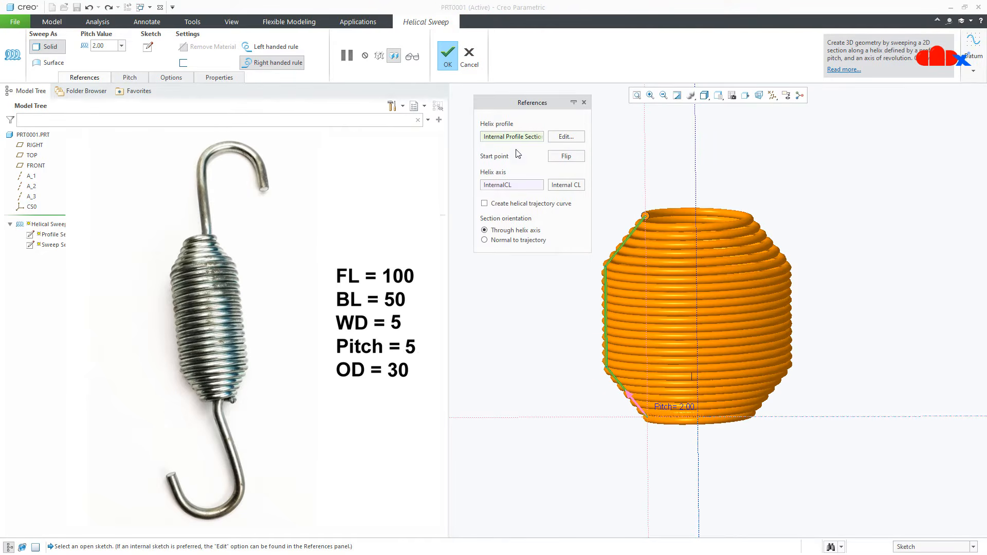
pyautogui.click(576, 140)
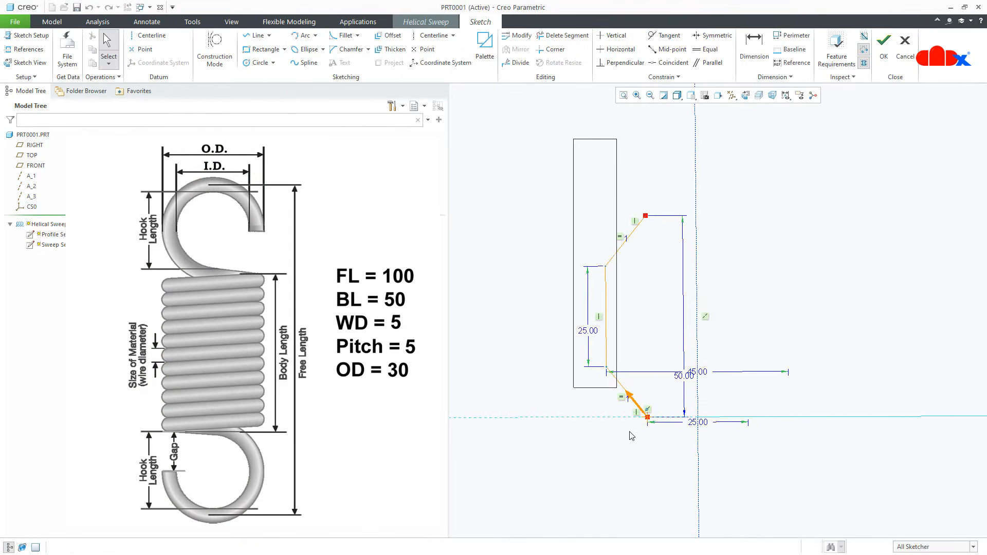
pyautogui.rightClick(681, 488)
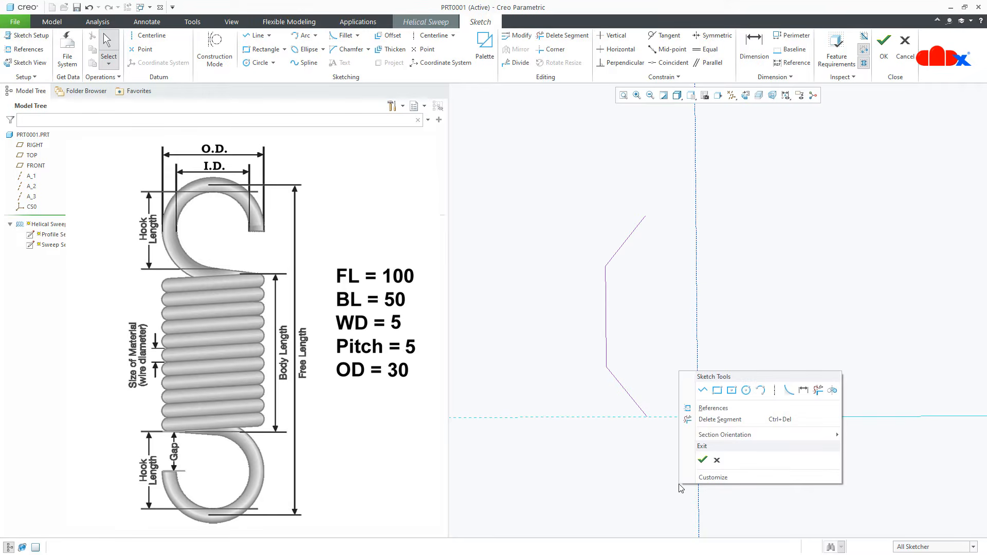
pyautogui.click(761, 390)
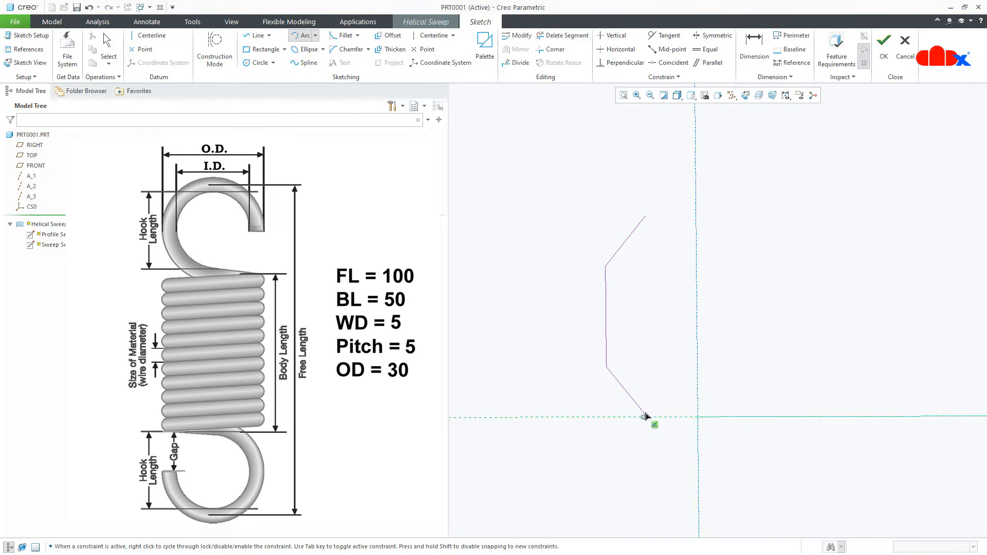
pyautogui.click(663, 417)
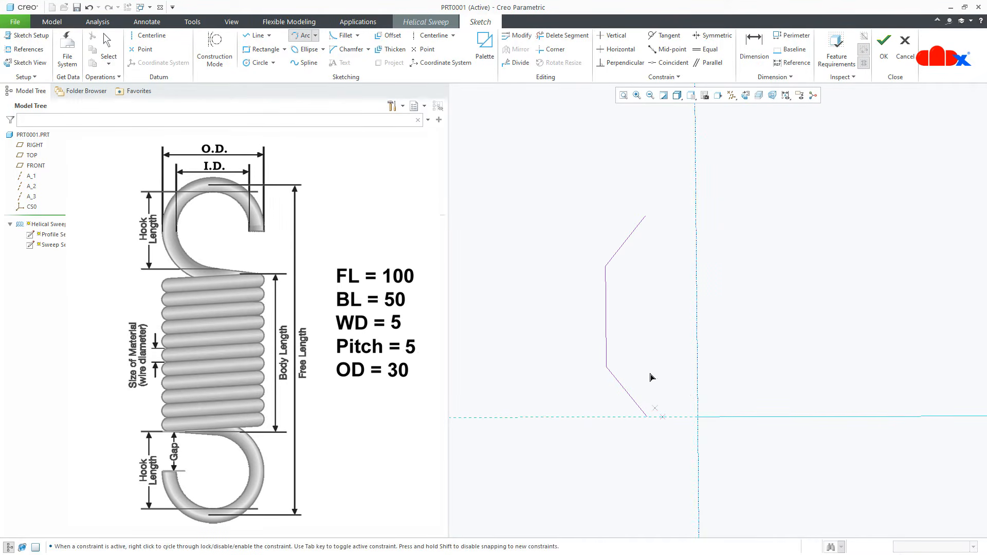
pyautogui.click(649, 216)
pyautogui.click(625, 291)
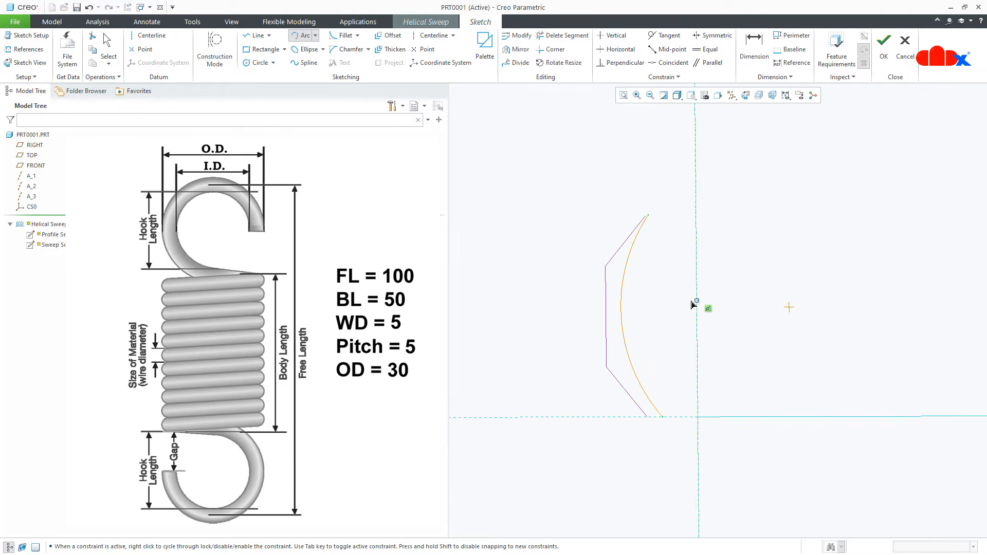
pyautogui.middleClick(693, 304)
pyautogui.click(884, 49)
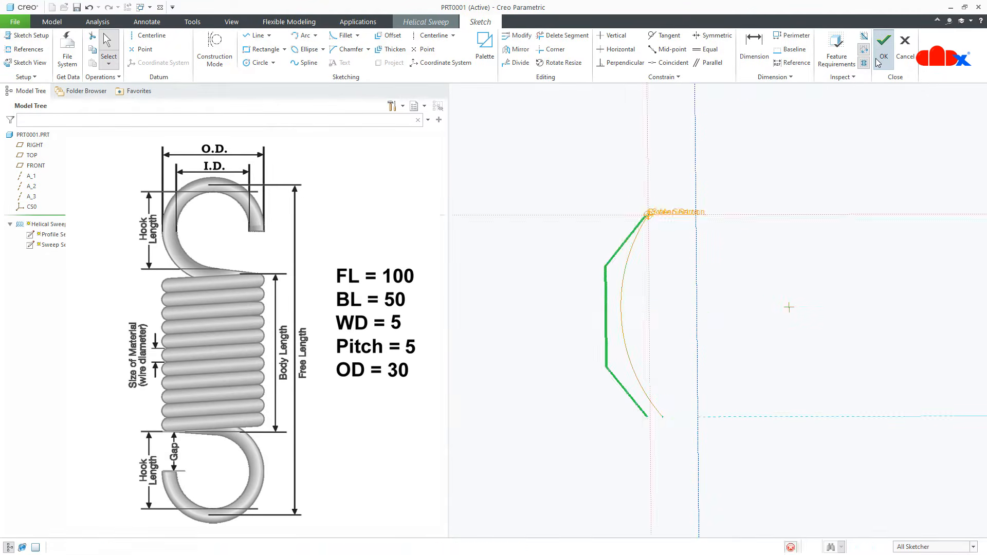
pyautogui.moveTo(767, 340)
pyautogui.mouseDown(button='middle')
pyautogui.moveTo(781, 335)
pyautogui.moveTo(758, 334)
pyautogui.mouseUp(button='middle')
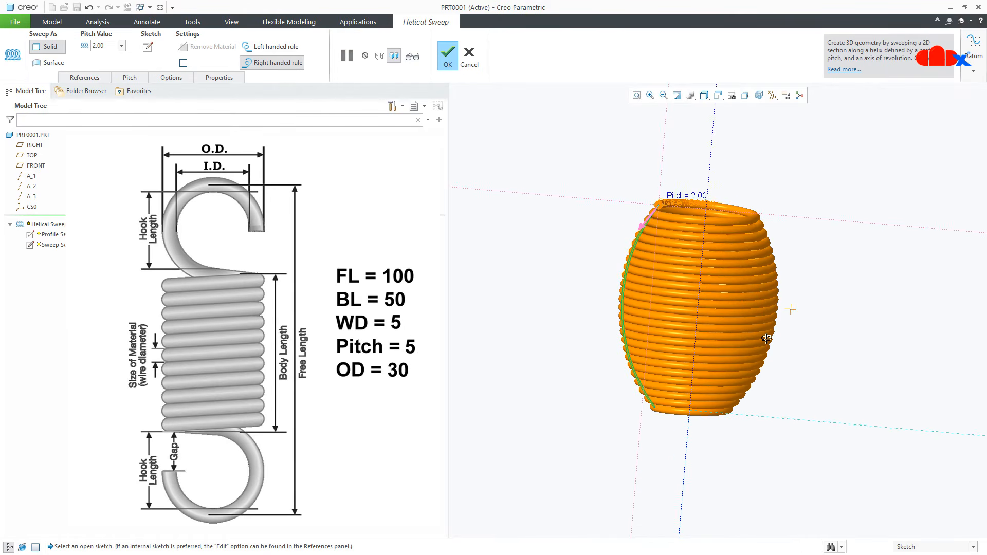
pyautogui.click(469, 57)
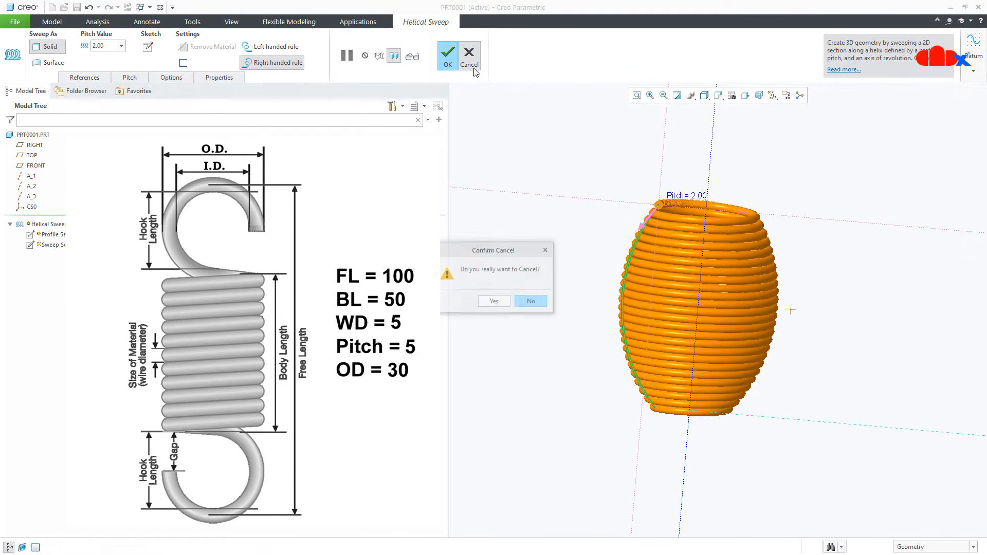
pyautogui.click(494, 302)
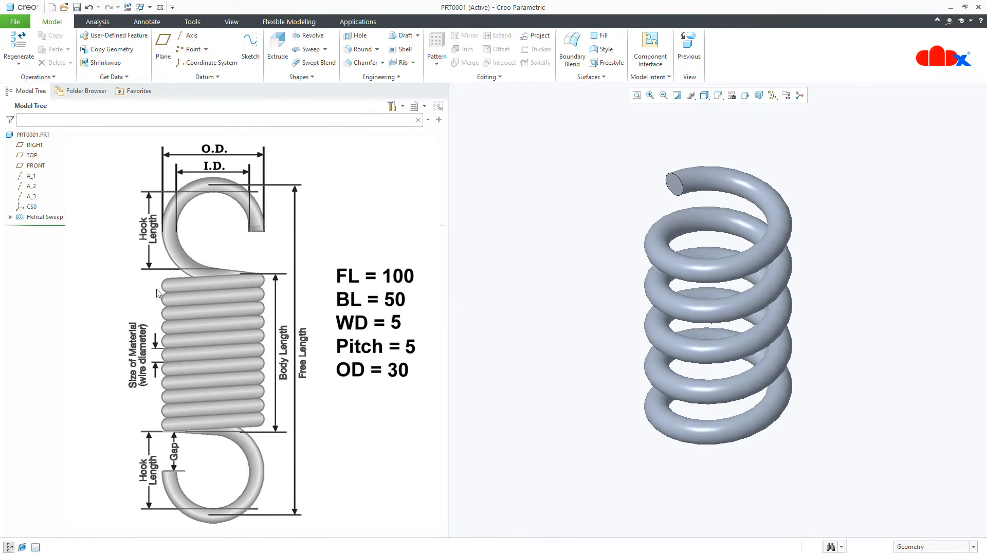
# - Reopen the helical sweep's definition and show its reference settings
pyautogui.click(36, 217)
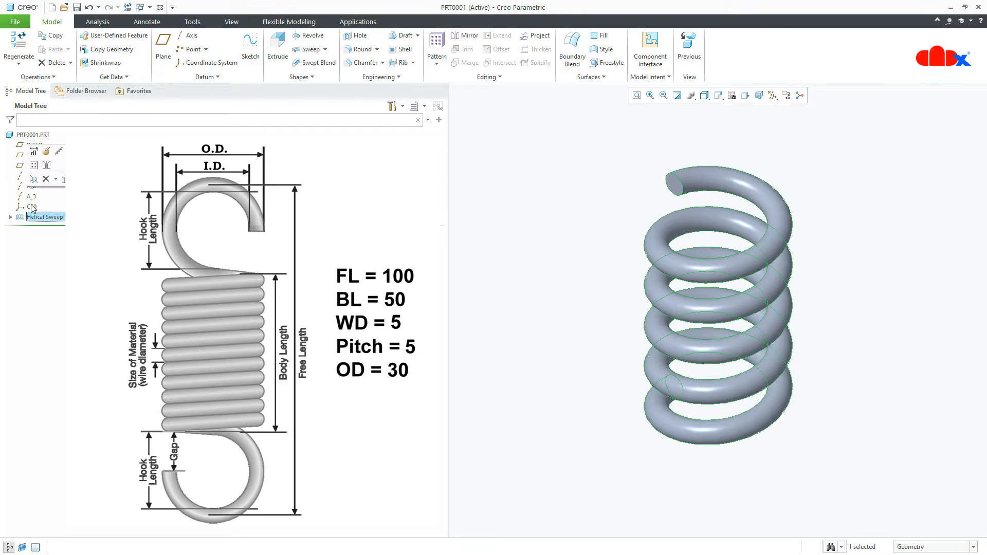
pyautogui.click(46, 152)
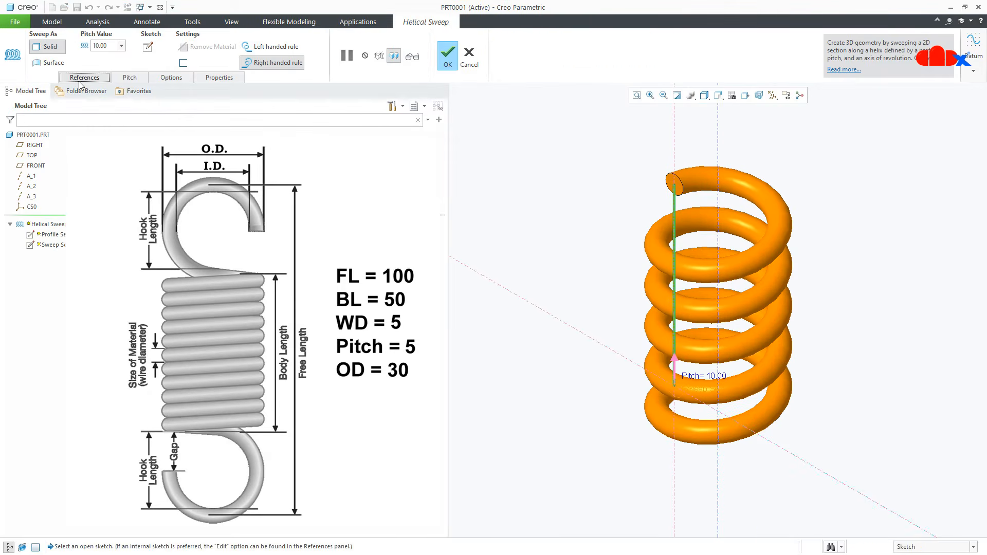
pyautogui.click(79, 81)
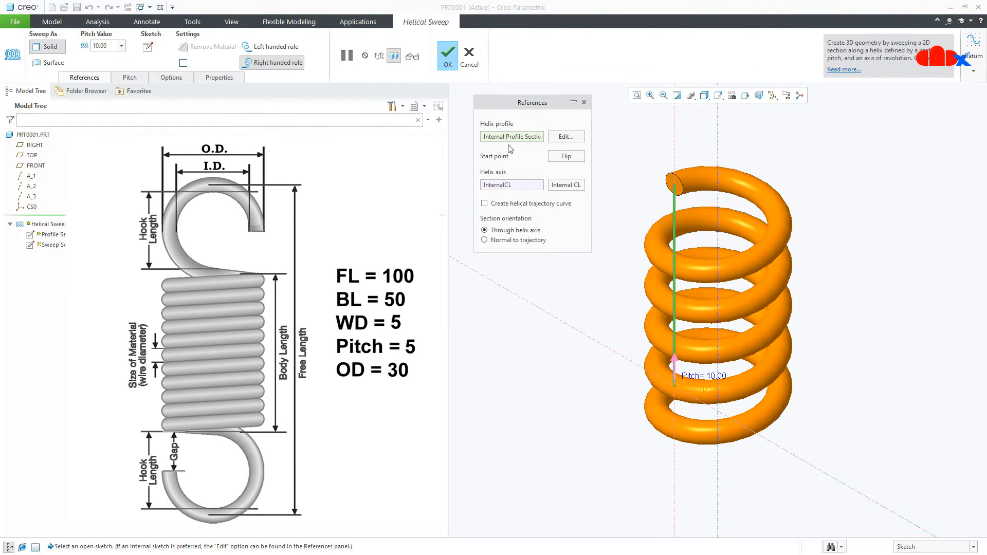
# - Flip the helix start point between the two ends of the profile and return it to the original end
pyautogui.click(561, 158)
pyautogui.click(561, 160)
pyautogui.click(561, 159)
pyautogui.click(561, 159)
# - Display the datum axes, set datum axis A_2 as the helix axis with the helical trajectory curve created, and accept the sweep
pyautogui.click(772, 95)
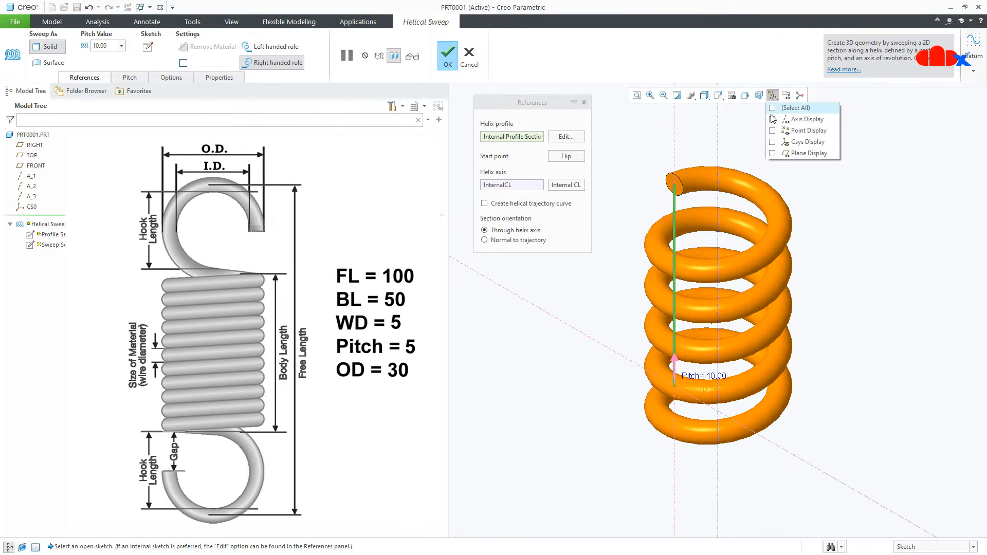
pyautogui.click(772, 119)
pyautogui.click(755, 130)
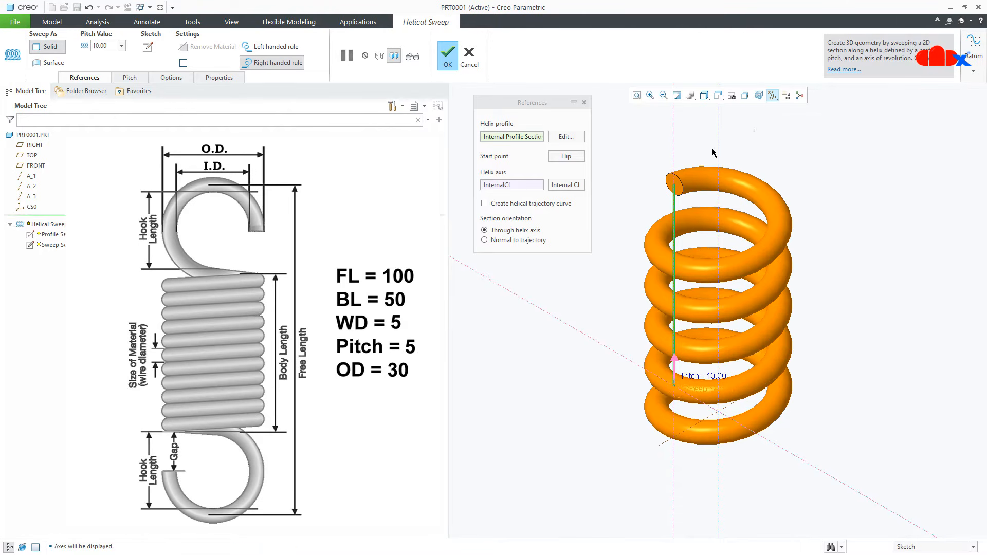
pyautogui.click(522, 185)
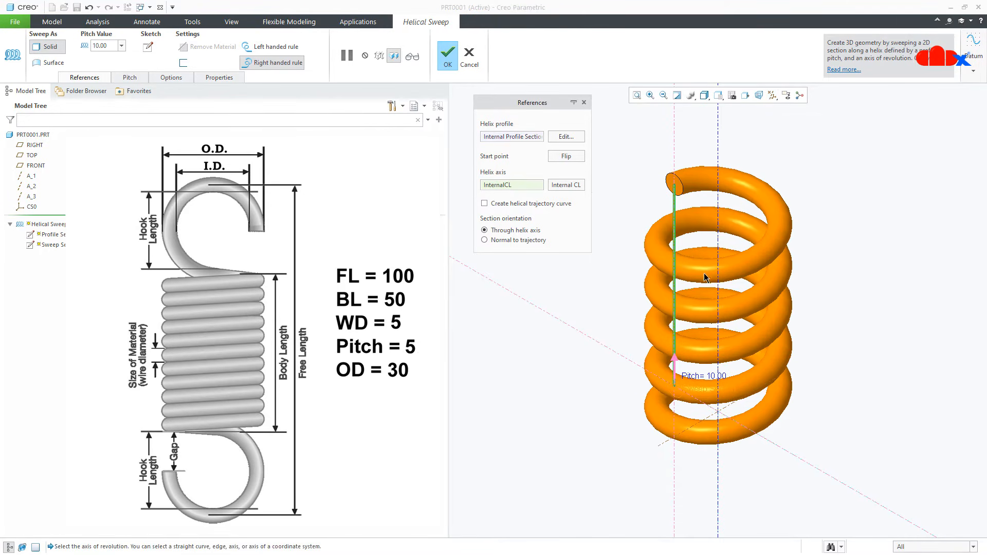
pyautogui.click(718, 288)
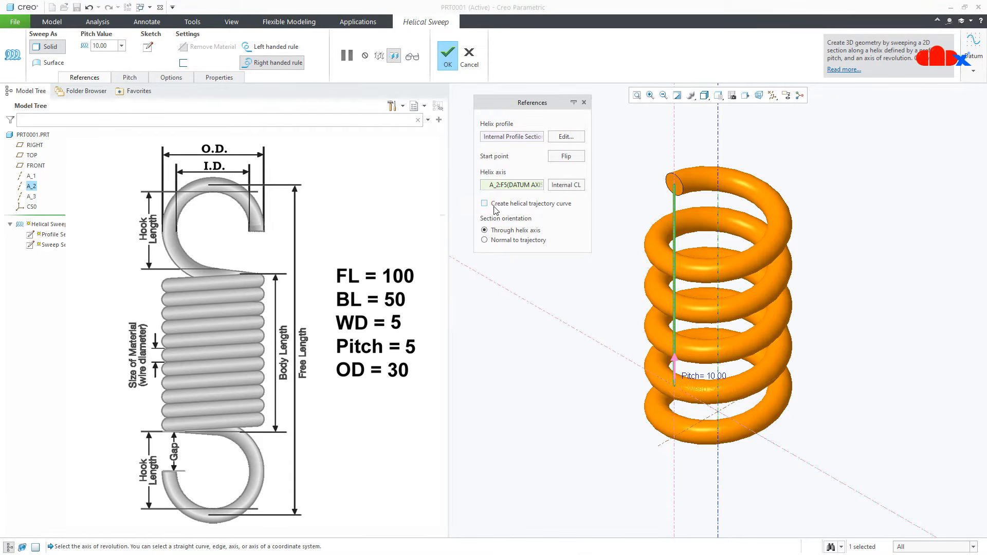
pyautogui.click(447, 54)
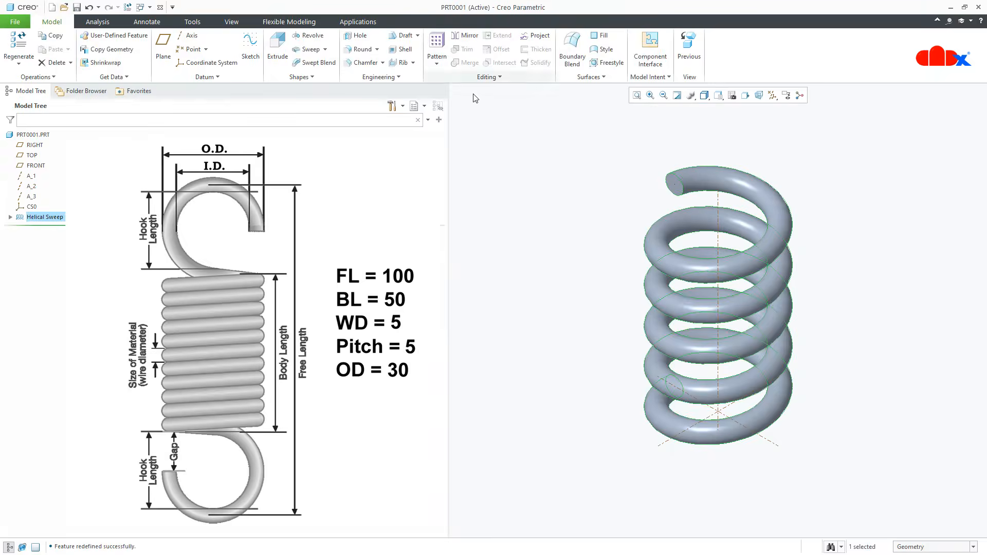
# - Switch the model to hidden-line display and inspect the helical trajectory curve running through the wire's center
pyautogui.scroll(-5, 677, 209)
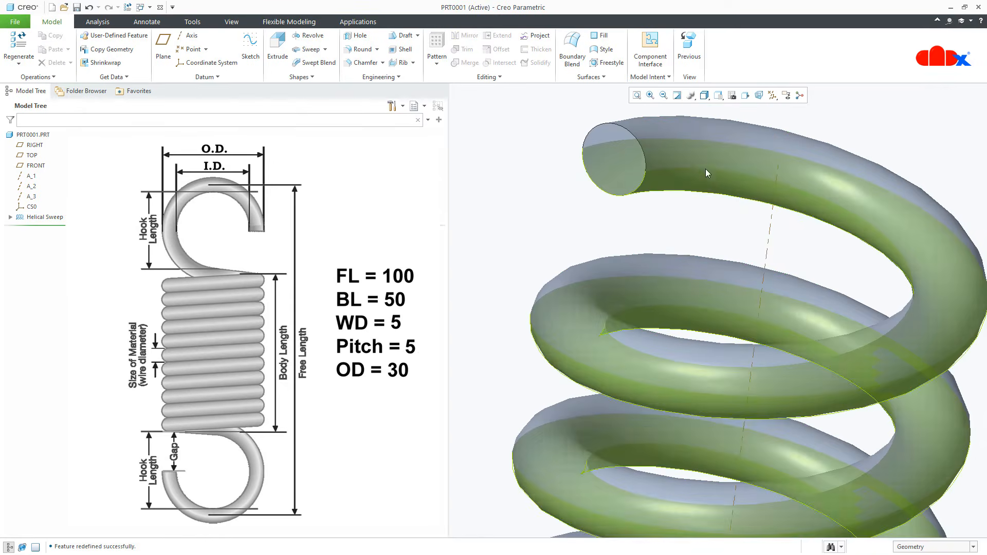
pyautogui.click(704, 96)
pyautogui.click(730, 152)
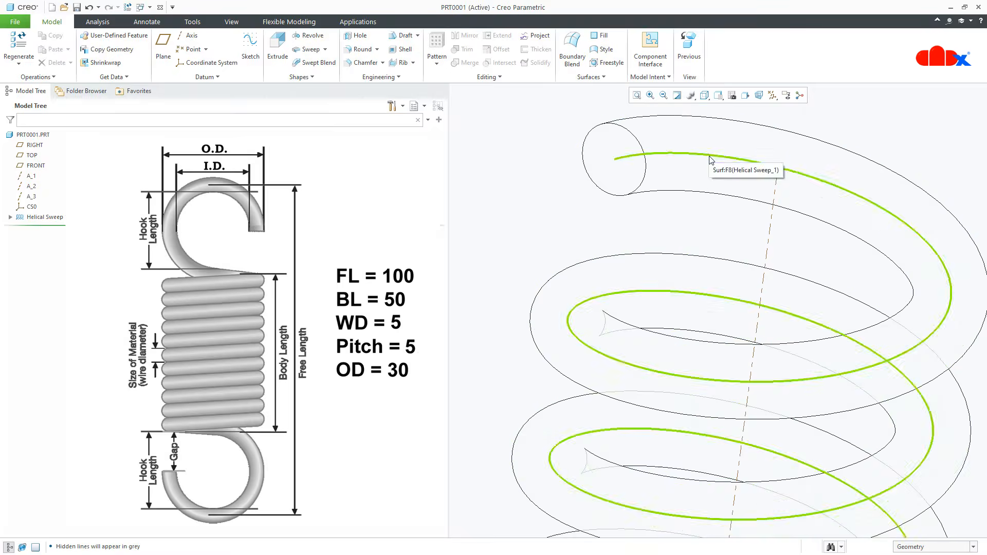
pyautogui.click(706, 156)
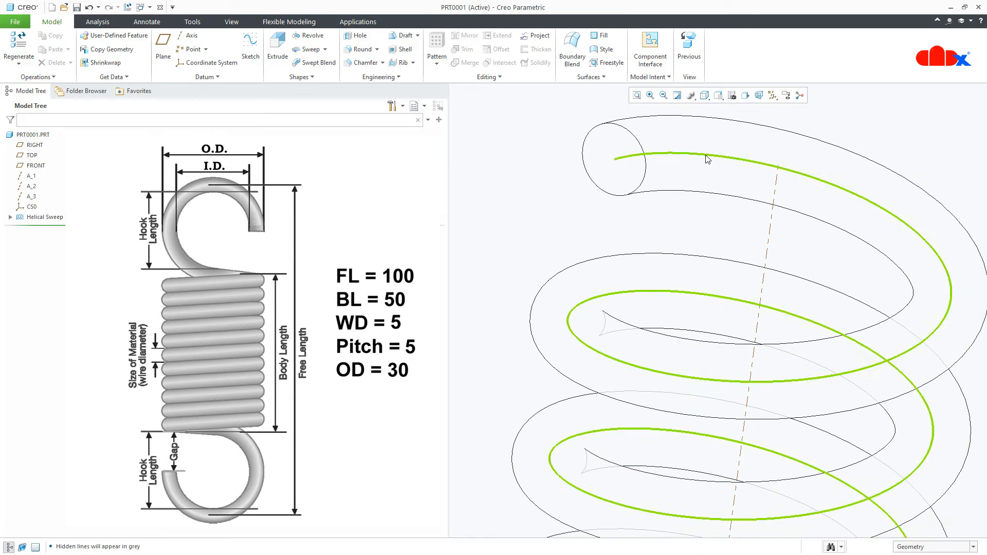
# - Switch the model display to Shading With Edges and clear the helical sweep selection
pyautogui.scroll(5, 711, 244)
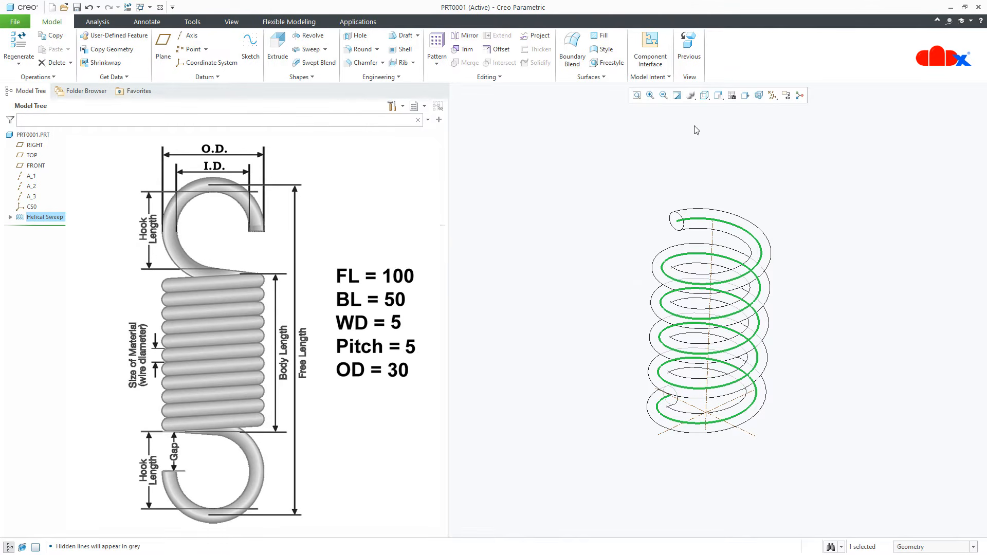
pyautogui.click(704, 96)
pyautogui.click(709, 119)
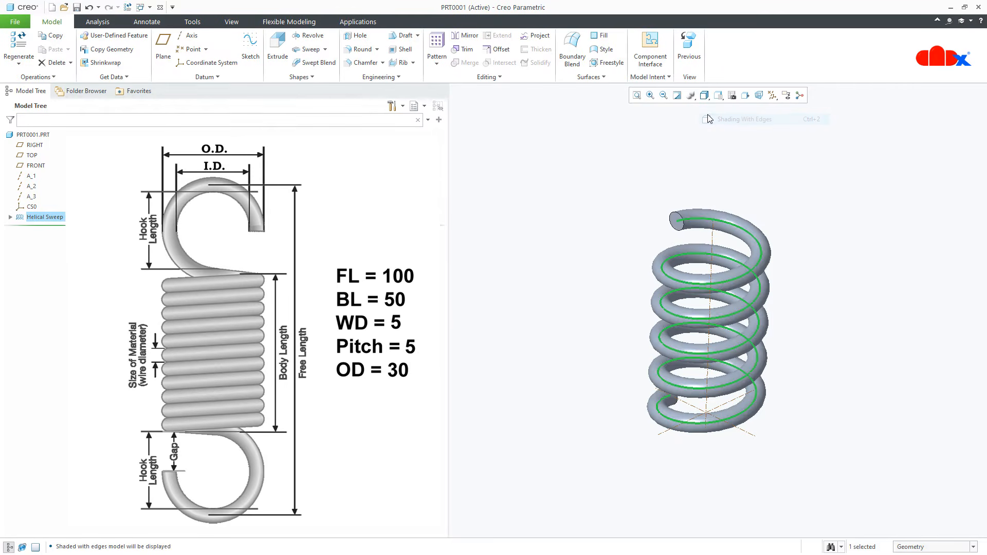
pyautogui.click(636, 226)
# - Reopen the helical sweep's definition and turn off creation of the helical trajectory curve
pyautogui.click(38, 217)
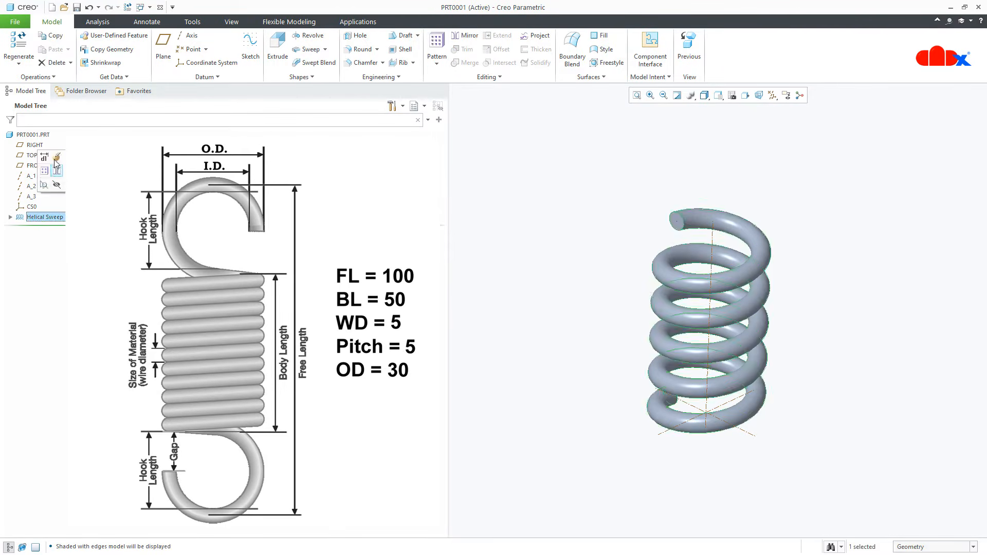
pyautogui.click(56, 165)
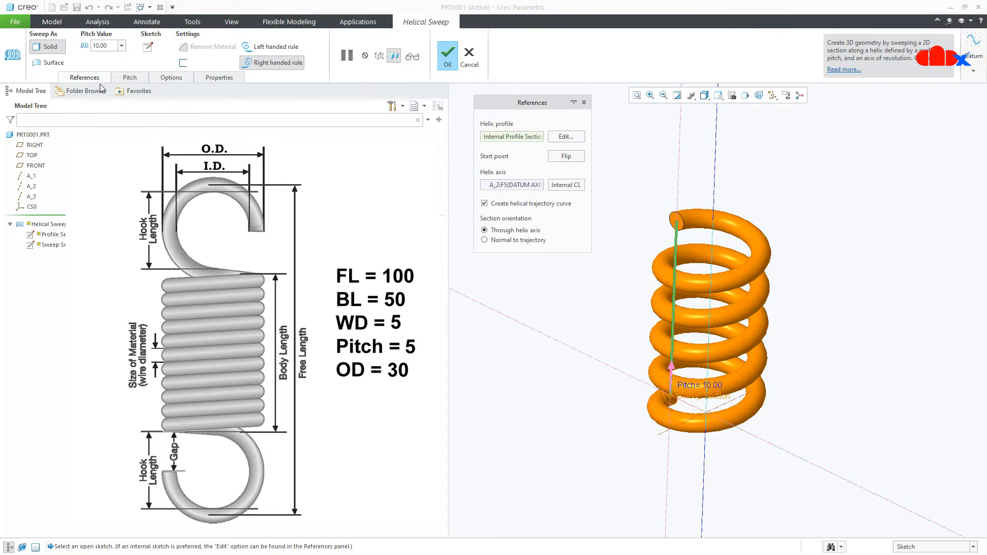
pyautogui.click(484, 204)
# - Set the section orientation to Normal to trajectory and examine the wire's upper end face from the RIGHT view
pyautogui.scroll(3, 733, 183)
pyautogui.click(718, 95)
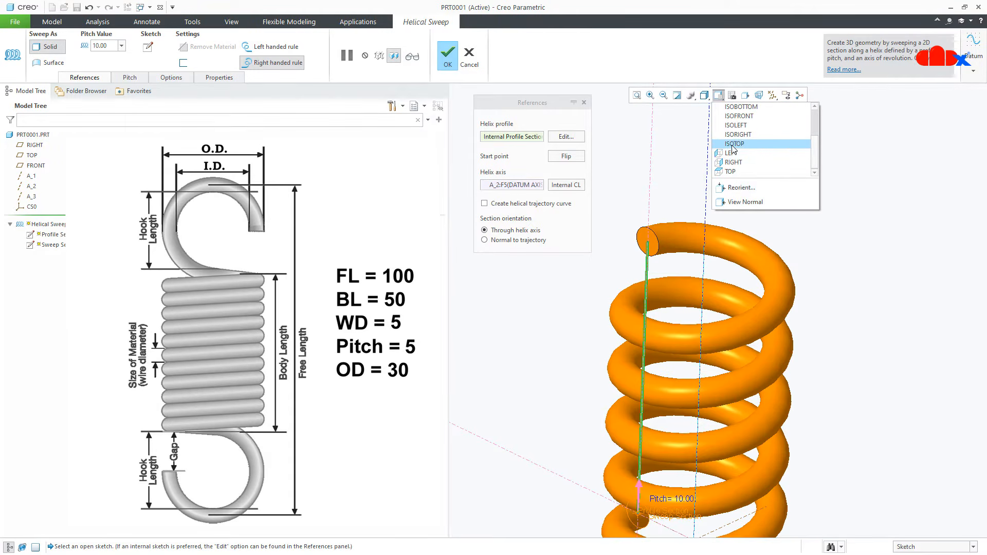
pyautogui.click(736, 163)
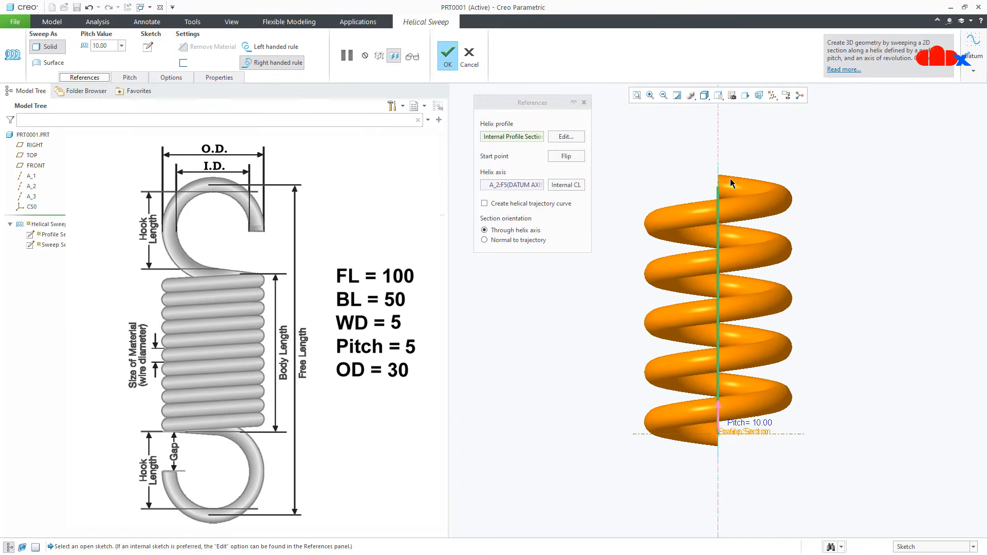
pyautogui.scroll(5, 720, 186)
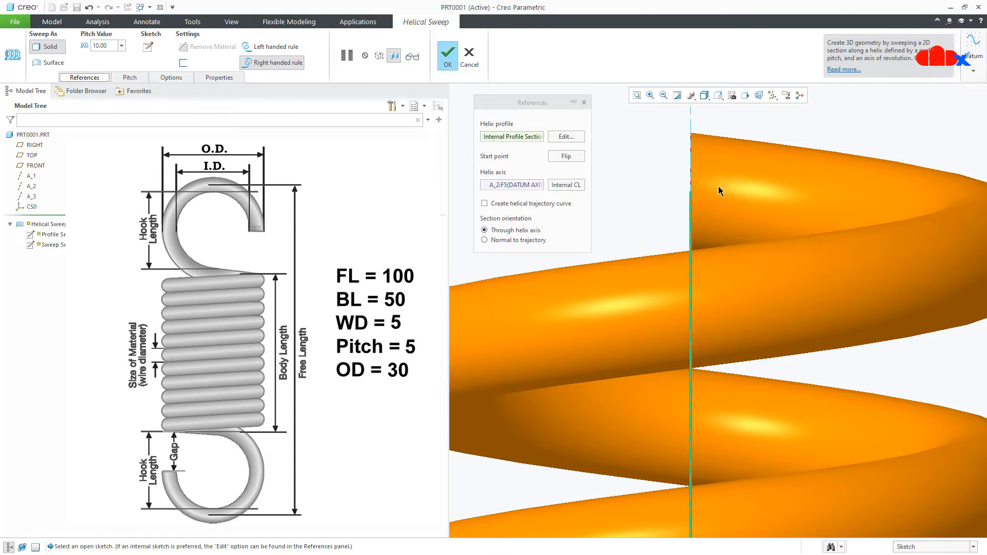
pyautogui.click(528, 244)
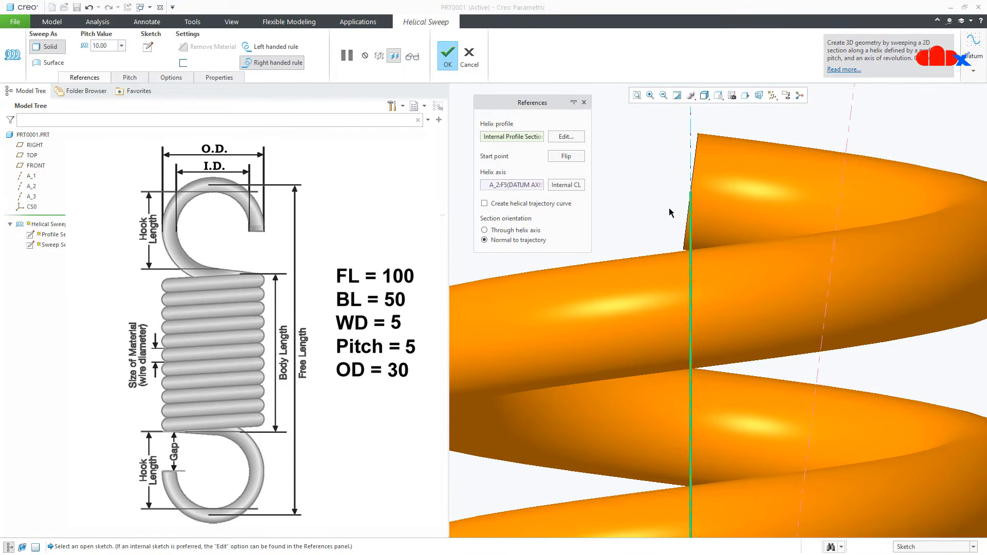
pyautogui.scroll(-3, 689, 195)
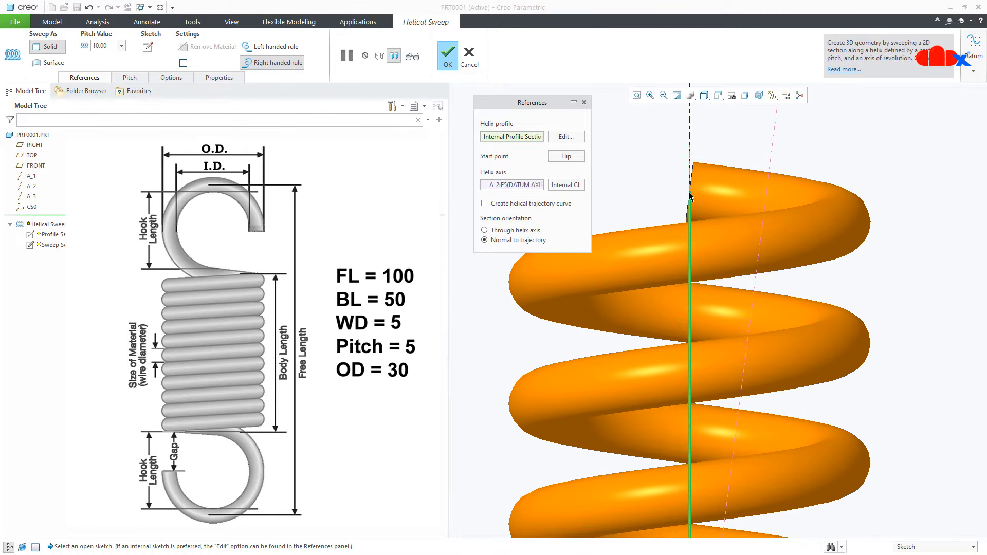
pyautogui.moveTo(689, 194); pyautogui.dragTo(690, 192, button='middle')
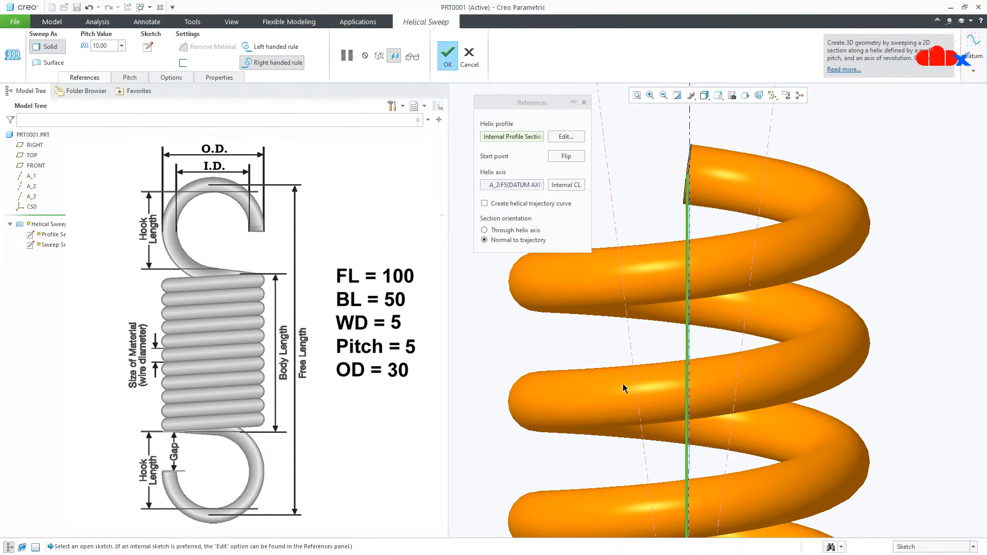
pyautogui.scroll(3, 689, 130)
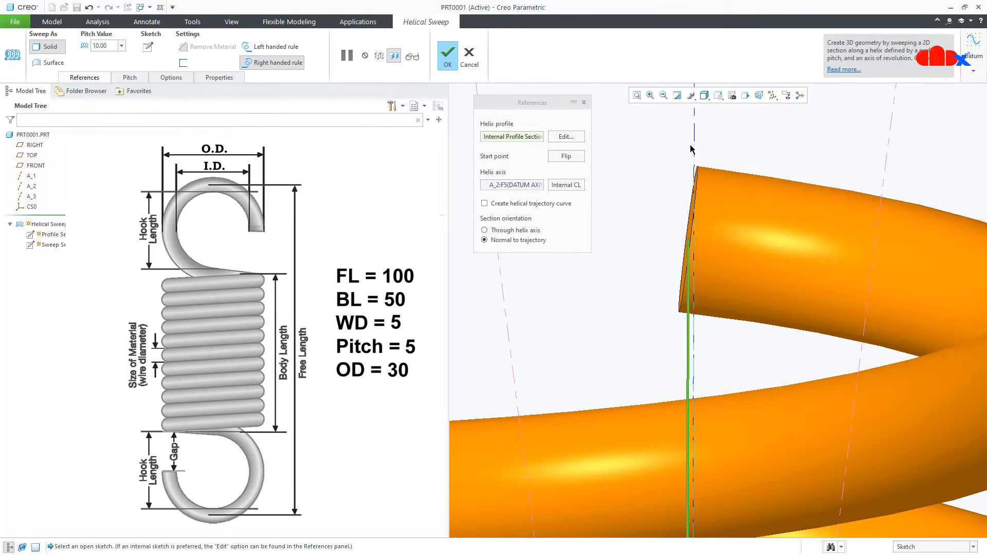
# - Return the section orientation to Through helix axis and inspect the wire's upper end in the RIGHT view
pyautogui.click(525, 235)
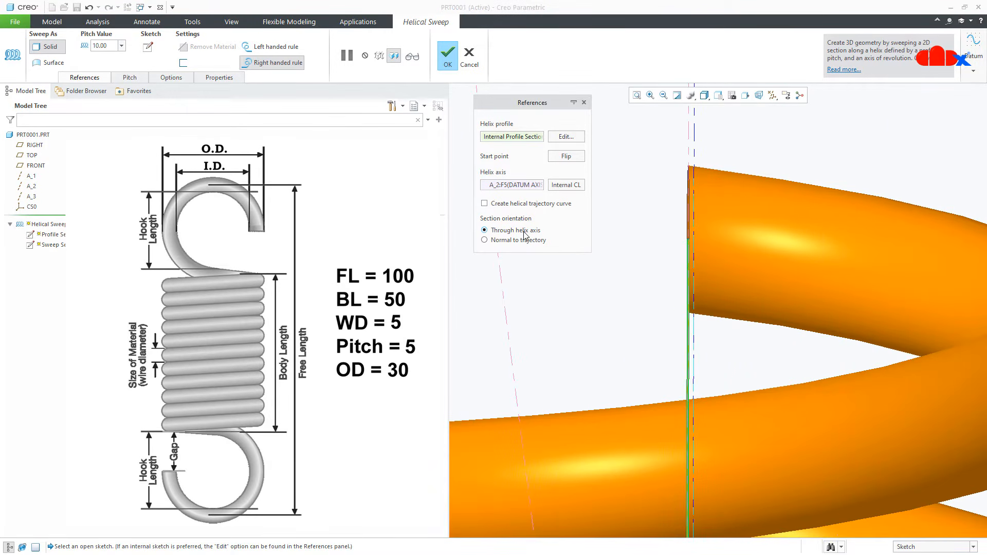
pyautogui.scroll(-5, 729, 230)
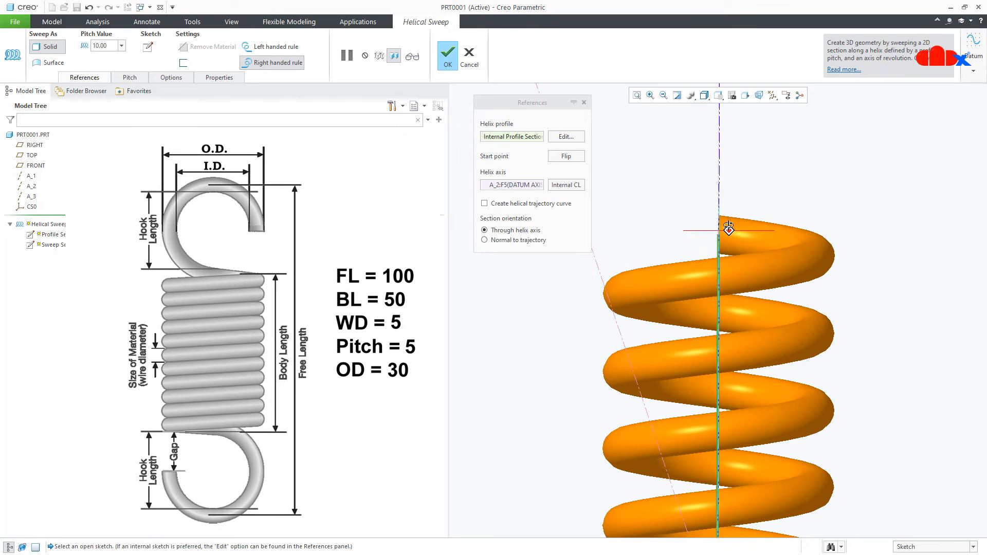
pyautogui.click(719, 96)
pyautogui.scroll(-2, 730, 154)
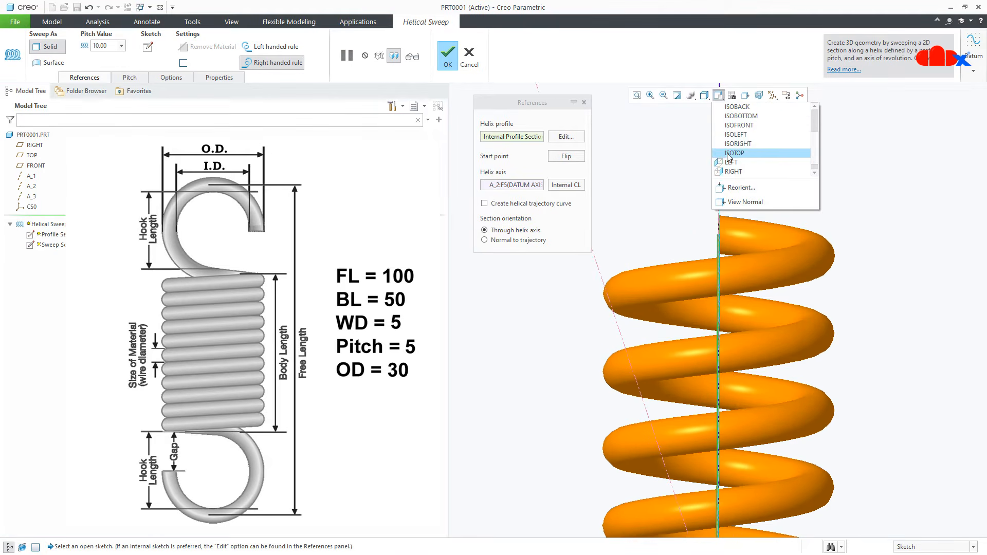
pyautogui.click(730, 171)
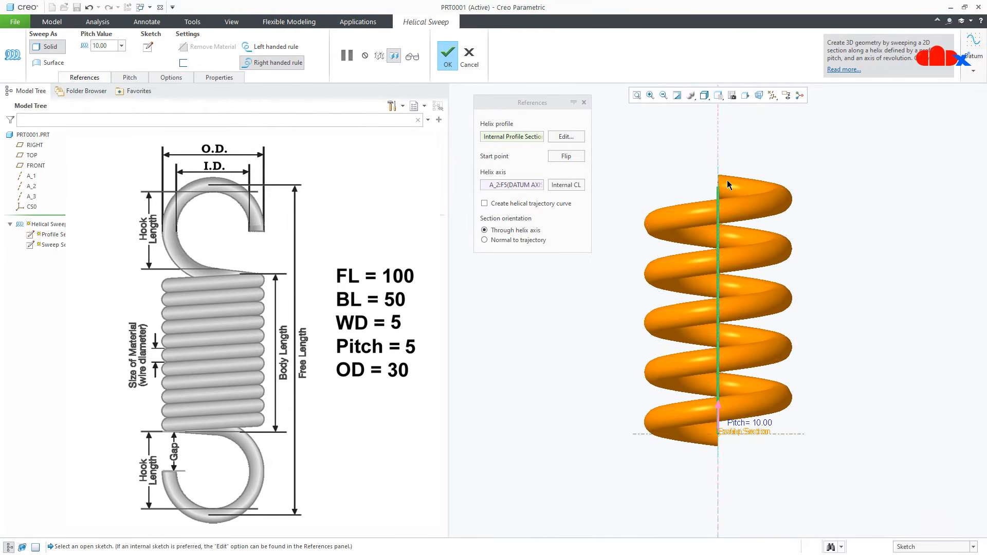
pyautogui.scroll(3, 727, 180)
pyautogui.scroll(2, 726, 181)
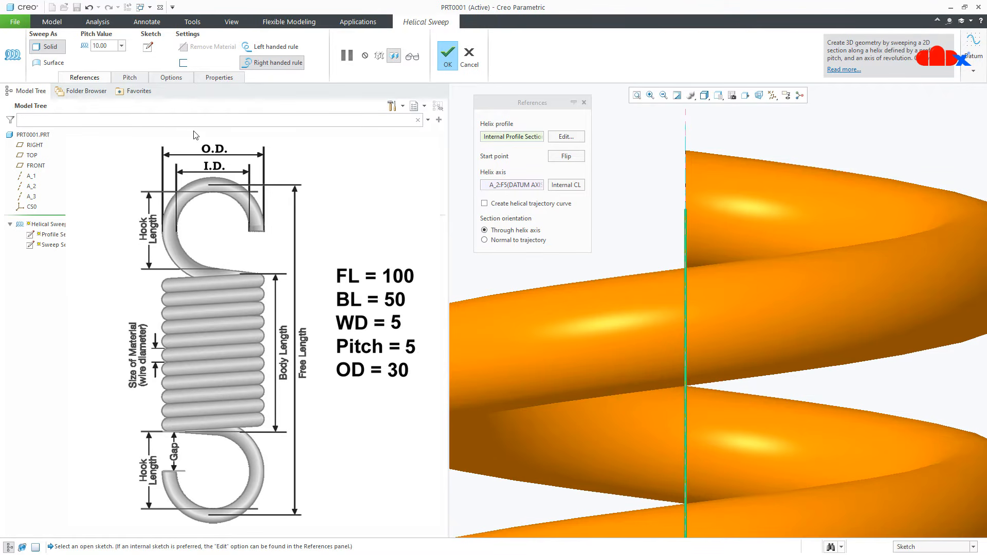
# - Add three pitch points to the helical sweep: one at the end point and two by value at 25 and 37.5
pyautogui.click(130, 78)
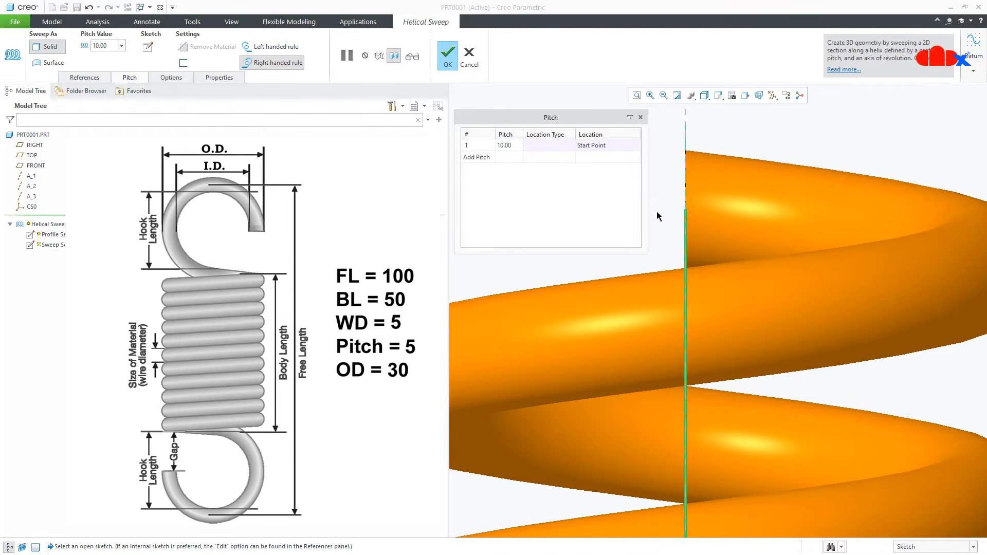
pyautogui.hotkey('ctrl', 'd')
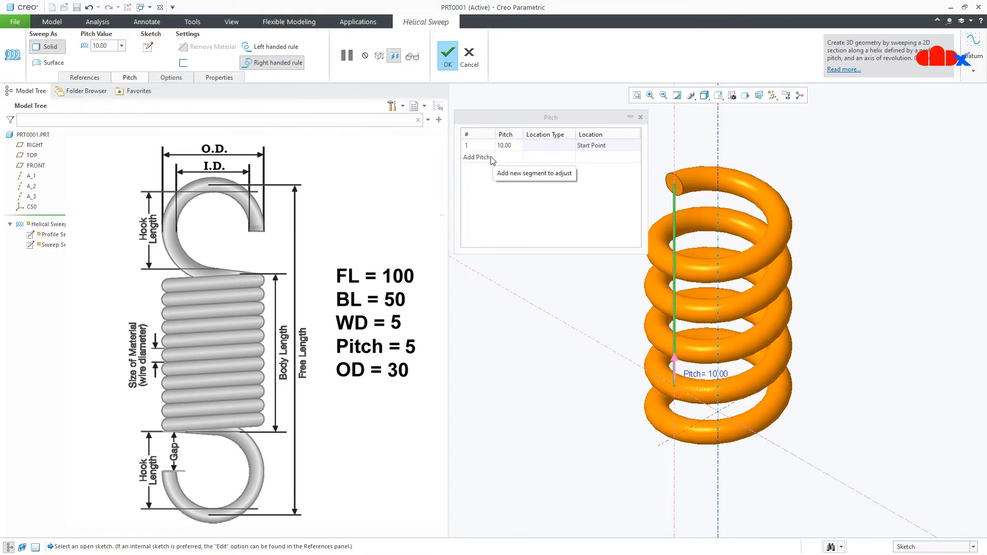
pyautogui.click(484, 156)
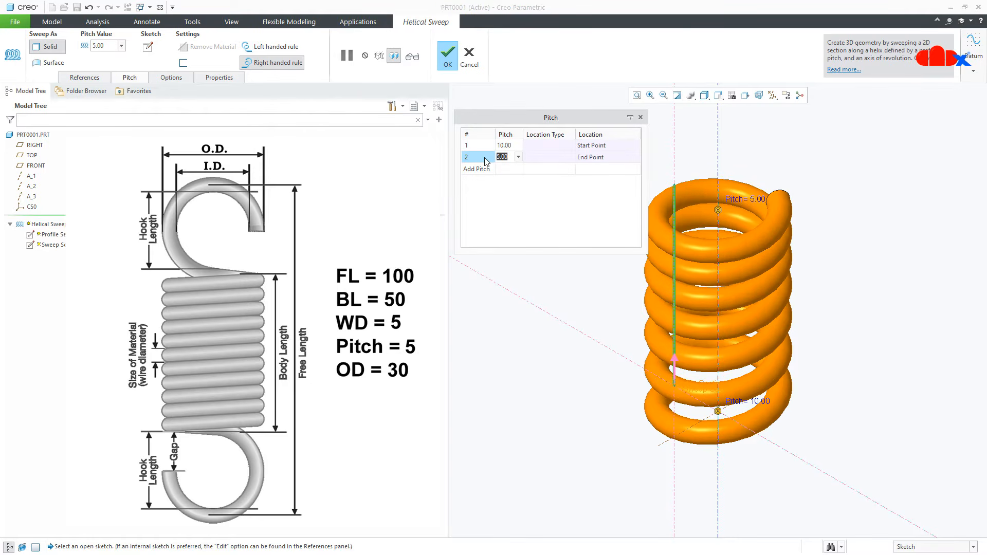
pyautogui.moveTo(721, 246); pyautogui.dragTo(724, 233, button='middle')
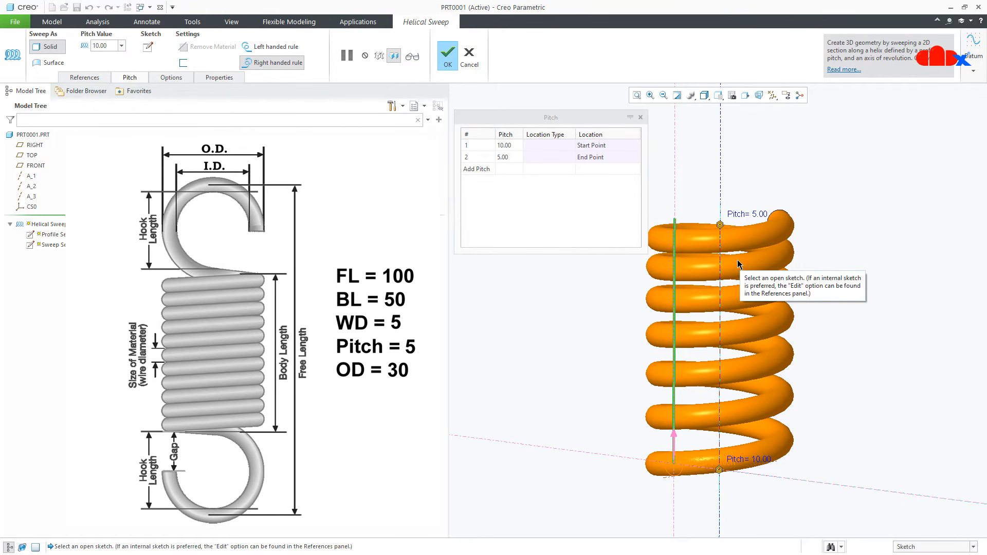
pyautogui.click(477, 169)
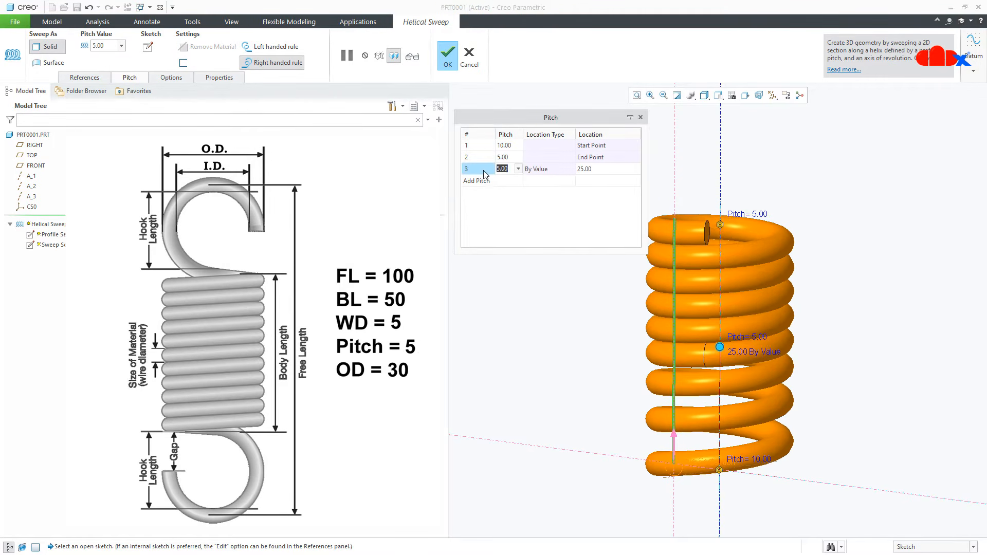
pyautogui.click(483, 181)
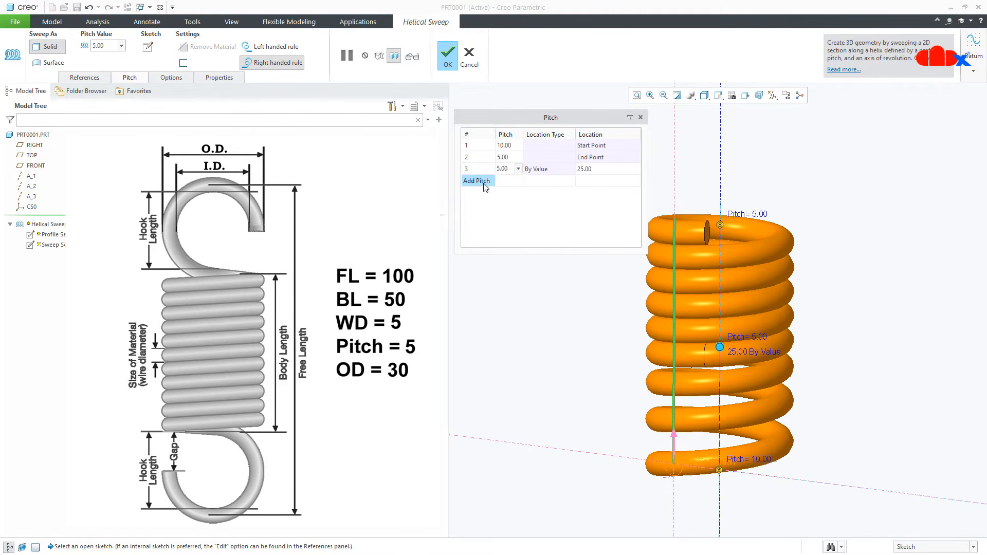
# - Set the pitch to 5 at the start point and to 10 at locations 25 and 37.5
pyautogui.click(503, 146)
pyautogui.write('5')
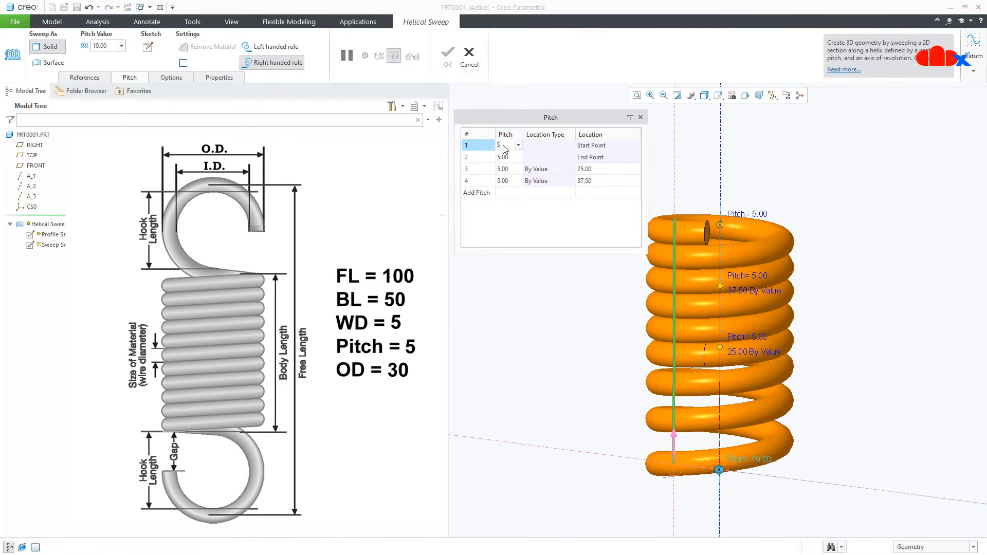
pyautogui.press('Return')
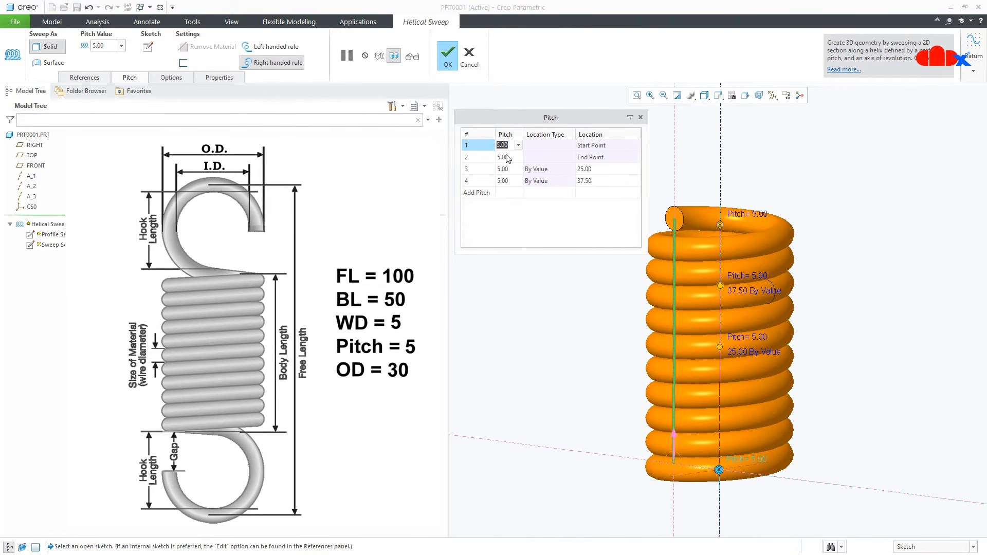
pyautogui.click(509, 170)
pyautogui.write('10')
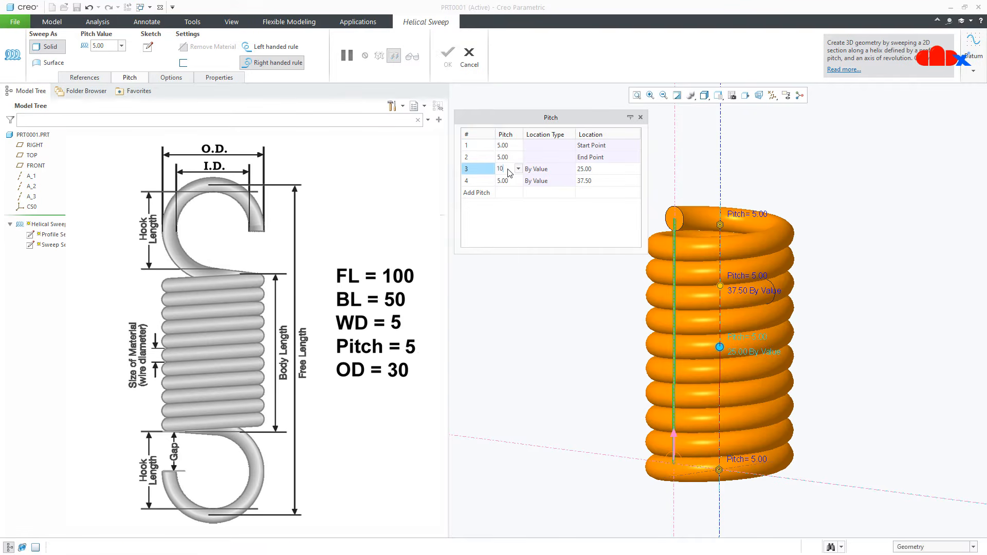
pyautogui.press('Return')
pyautogui.click(508, 181)
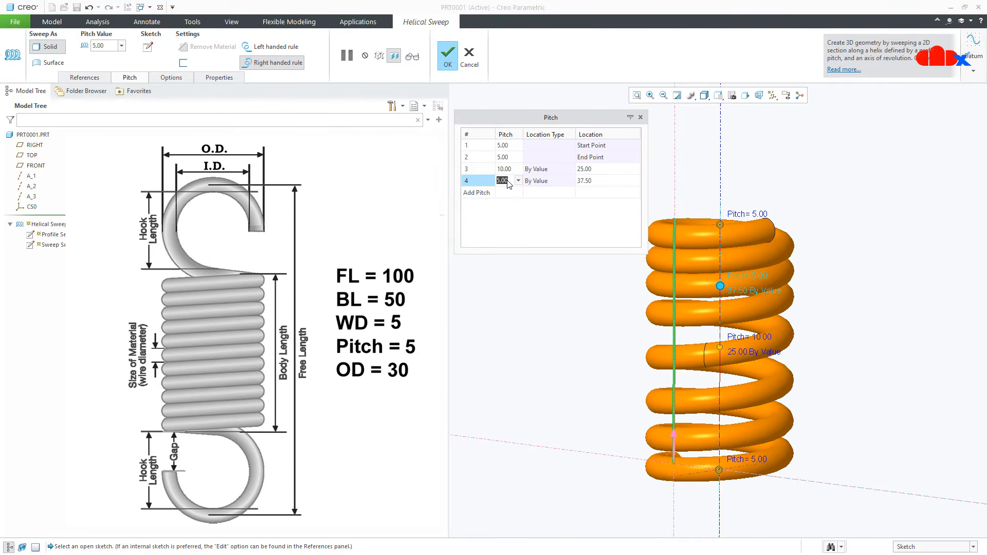
pyautogui.write('10')
pyautogui.press('Return')
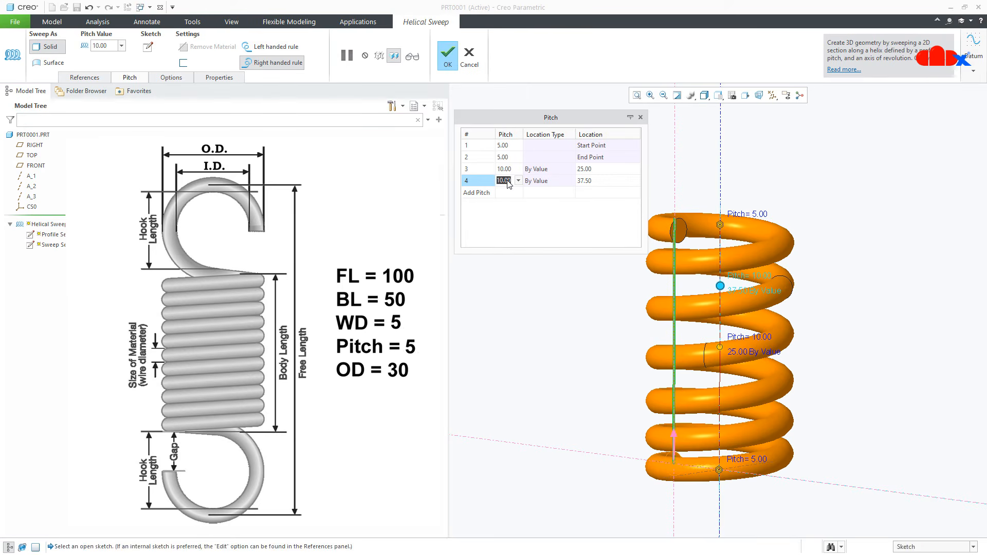
# - Edit the sweep section to set the wire circle's diameter to 2, and accept the sketch
pyautogui.click(148, 49)
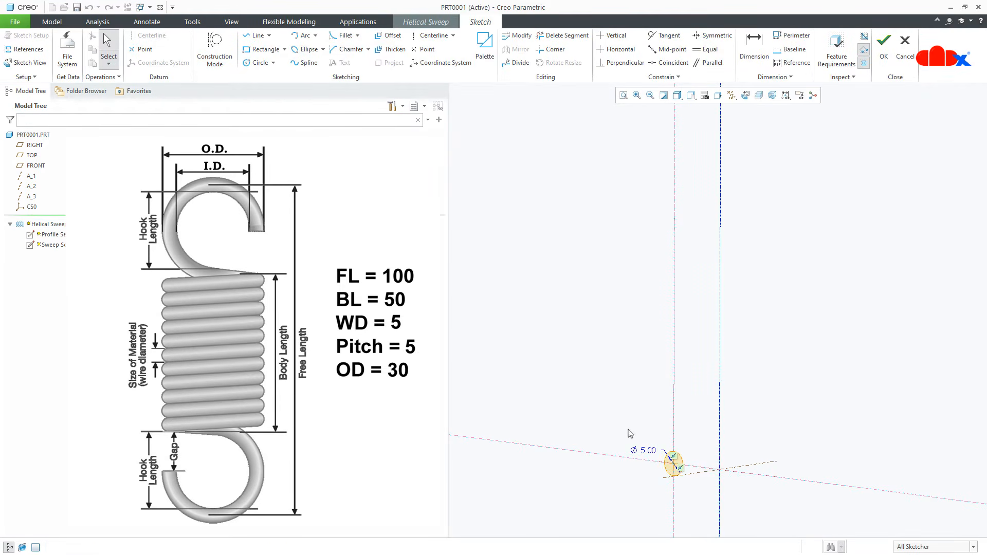
pyautogui.click(650, 455)
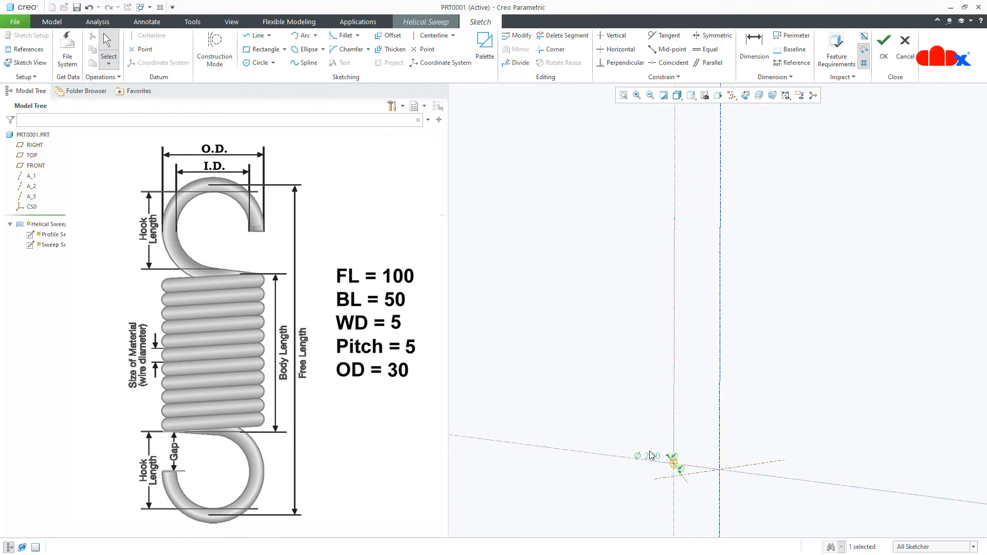
pyautogui.rightClick(651, 455)
pyautogui.click(674, 427)
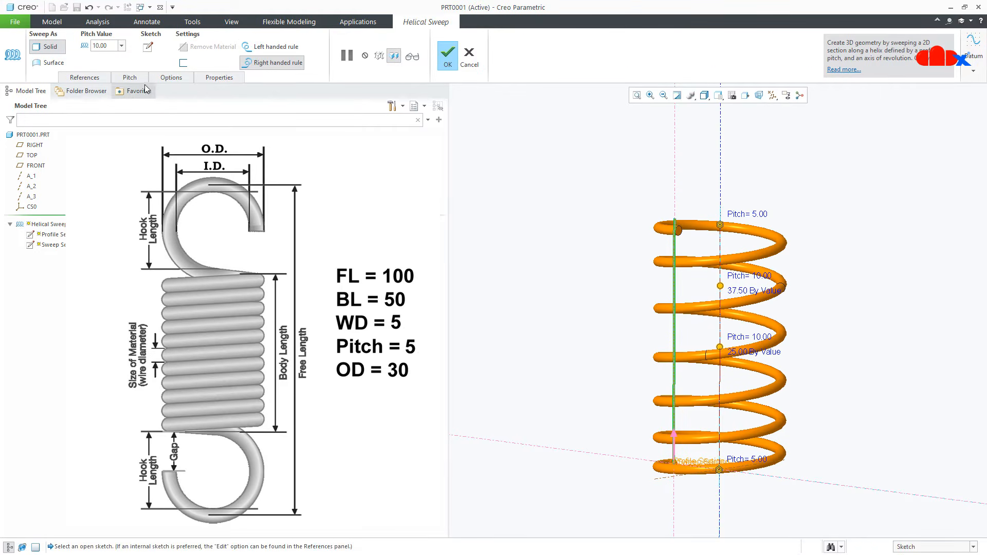
# - Set the pitch to 2 at both the start point and the end point of the helix
pyautogui.click(130, 77)
pyautogui.click(515, 146)
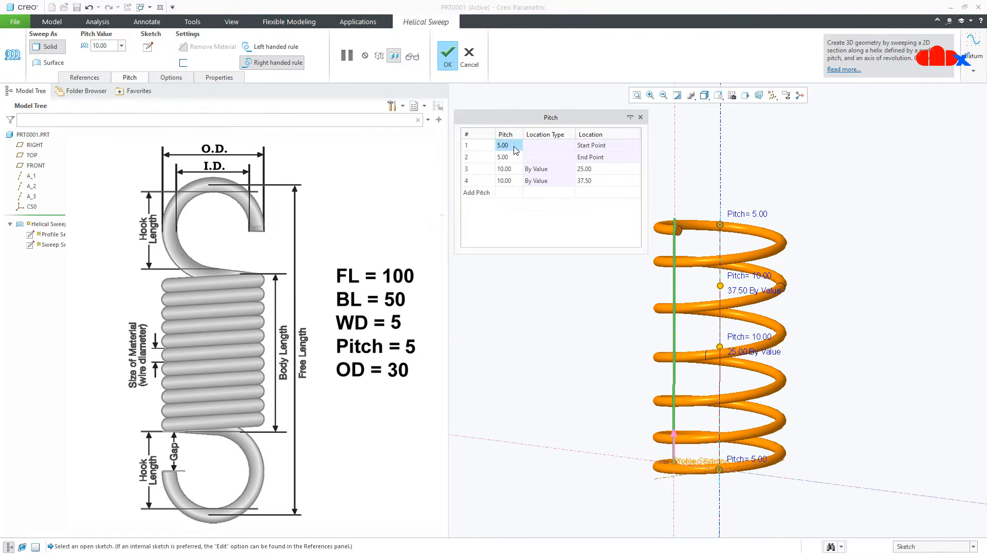
pyautogui.write('2')
pyautogui.press('Return')
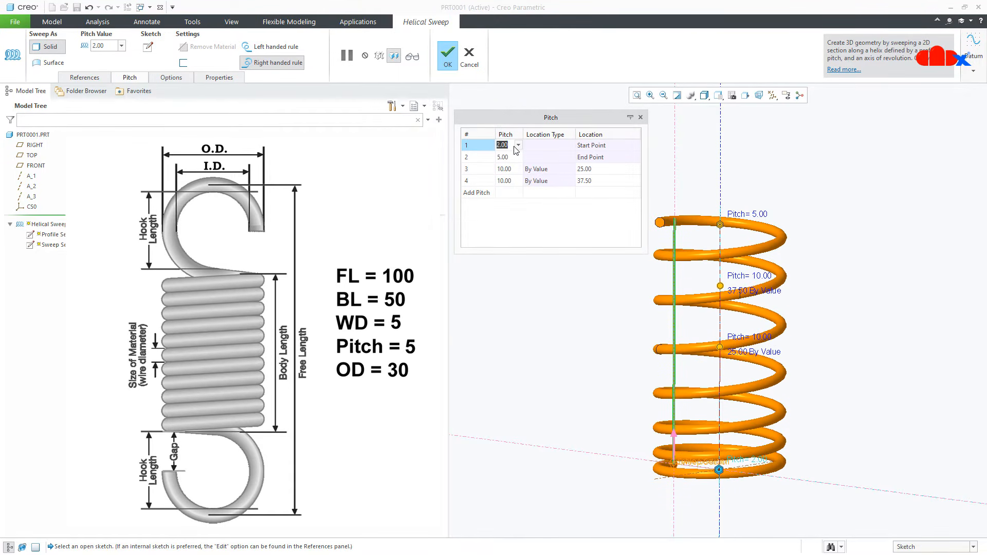
pyautogui.click(515, 157)
pyautogui.write('2')
pyautogui.press('Return')
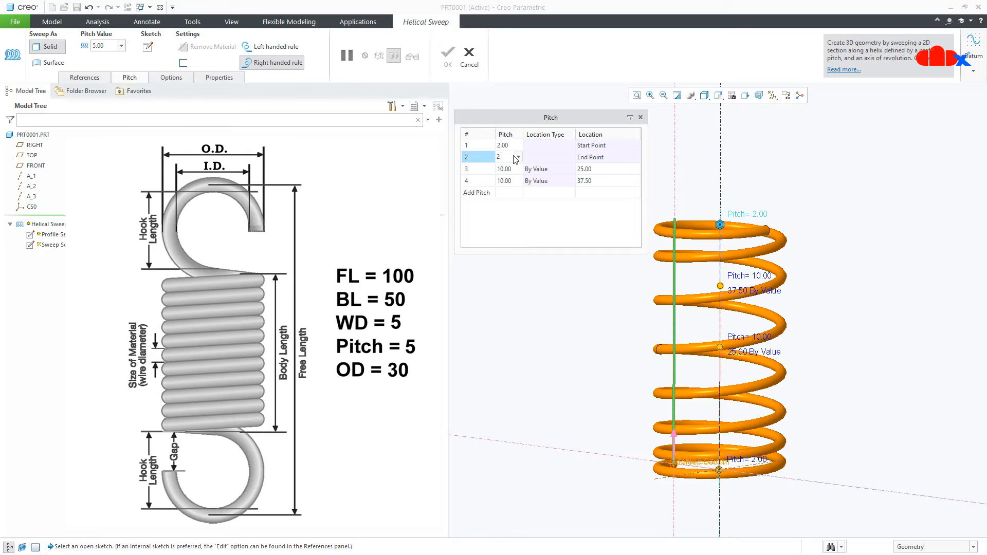
# - Set the pitch to 5 at locations 25 and 37.5
pyautogui.click(515, 169)
pyautogui.write('5')
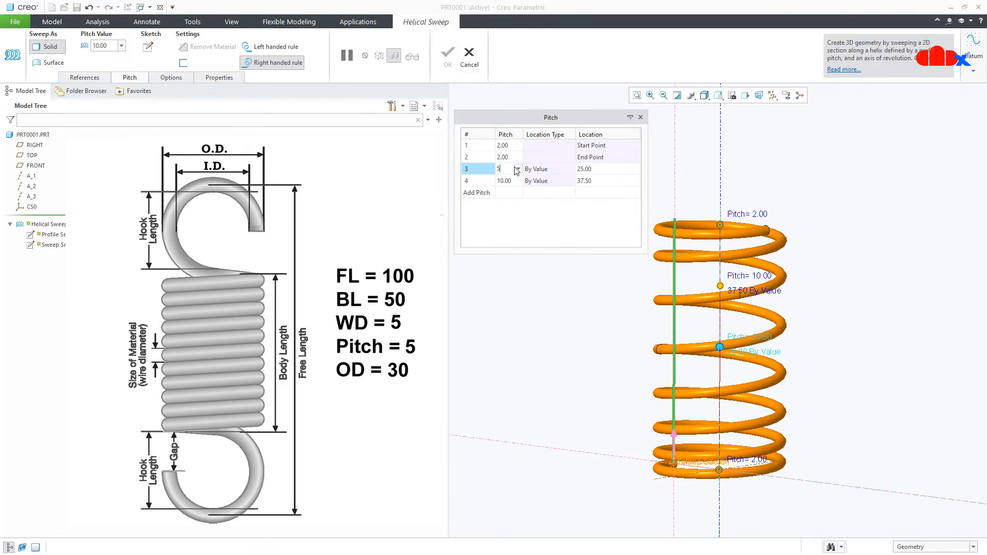
pyautogui.press('Return')
pyautogui.click(514, 181)
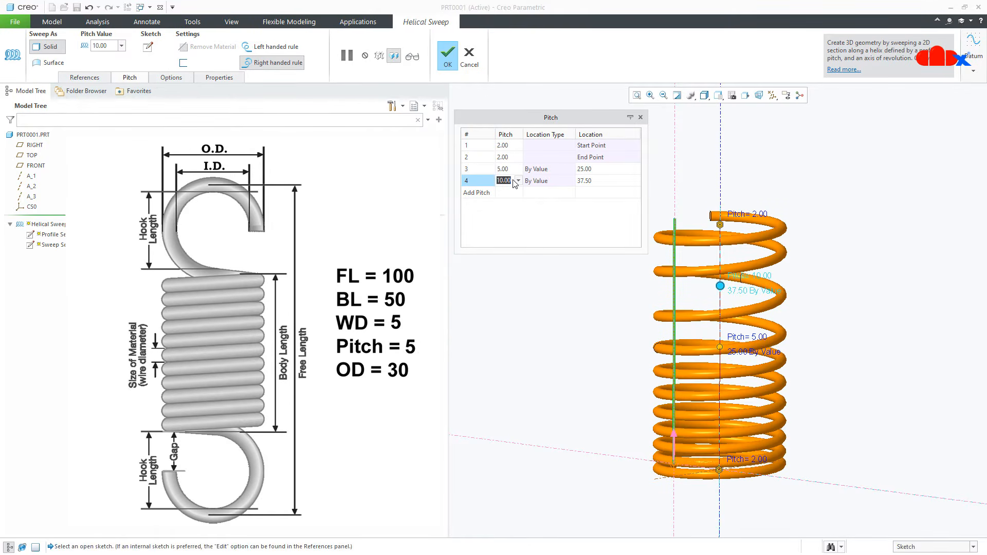
pyautogui.write('5')
pyautogui.press('Return')
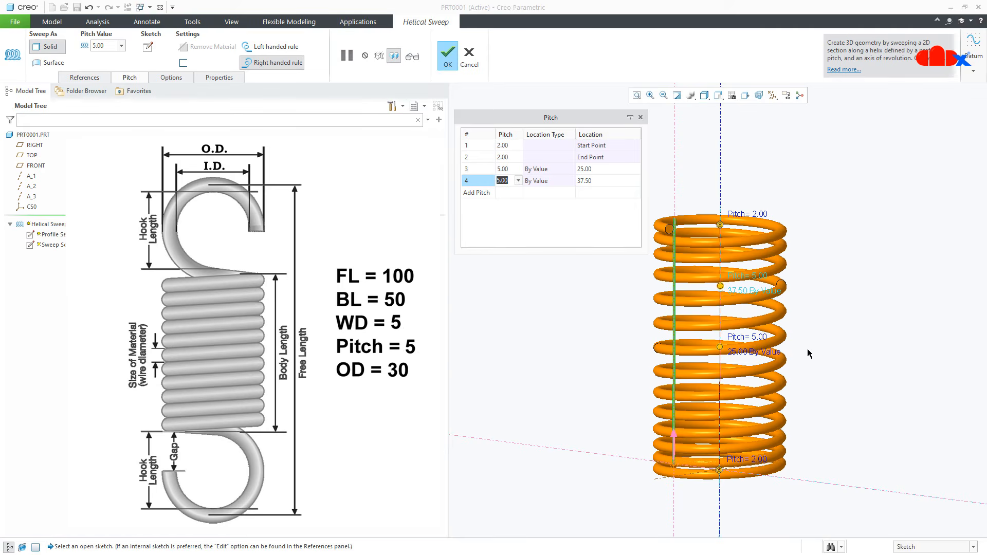
# - Examine the coil spacing of the spring preview and the location type options and location value of the third pitch point
pyautogui.moveTo(812, 343)
pyautogui.mouseDown(button='middle')
pyautogui.moveTo(816, 327)
pyautogui.moveTo(821, 340)
pyautogui.mouseUp(button='middle')
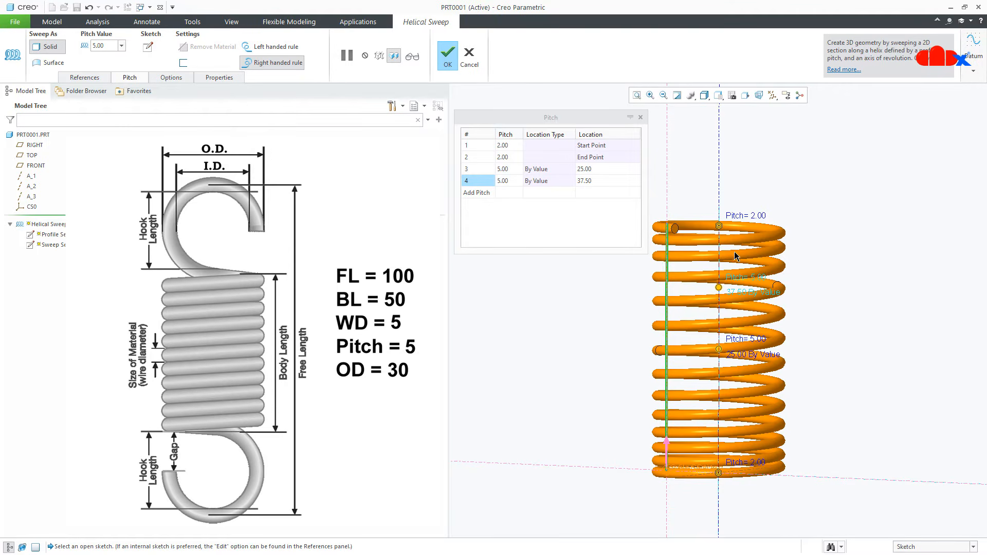
pyautogui.moveTo(733, 330); pyautogui.dragTo(731, 327, button='middle')
pyautogui.click(730, 325)
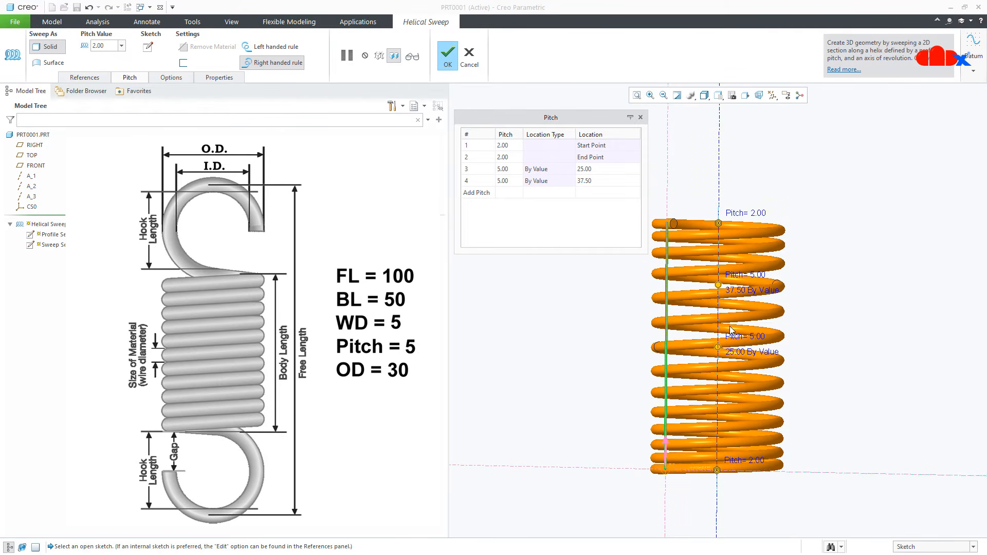
pyautogui.click(562, 171)
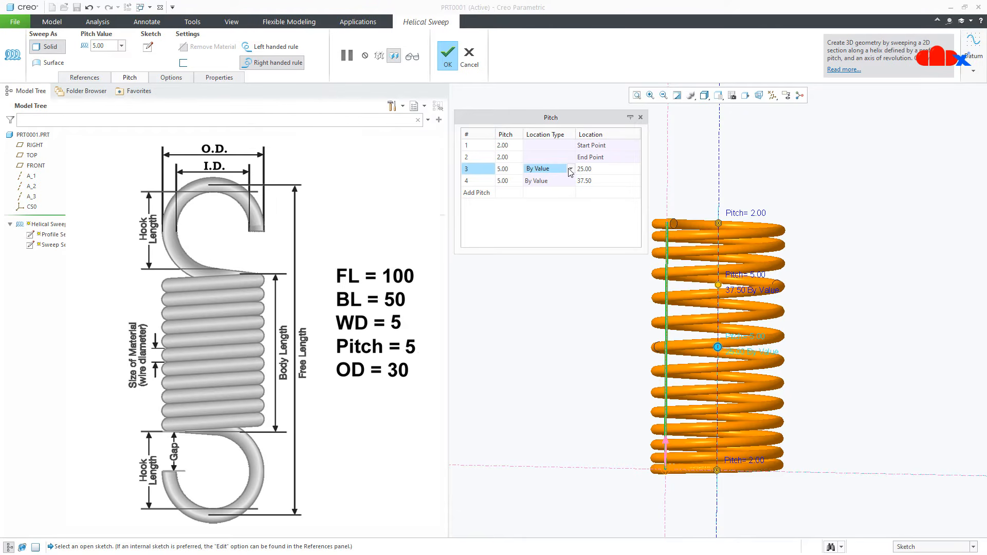
pyautogui.click(570, 169)
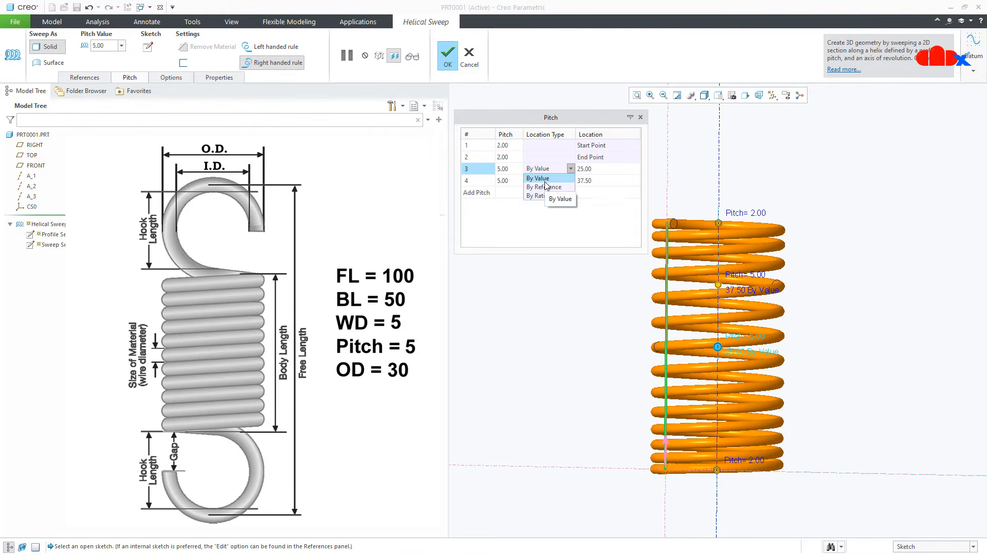
pyautogui.click(571, 169)
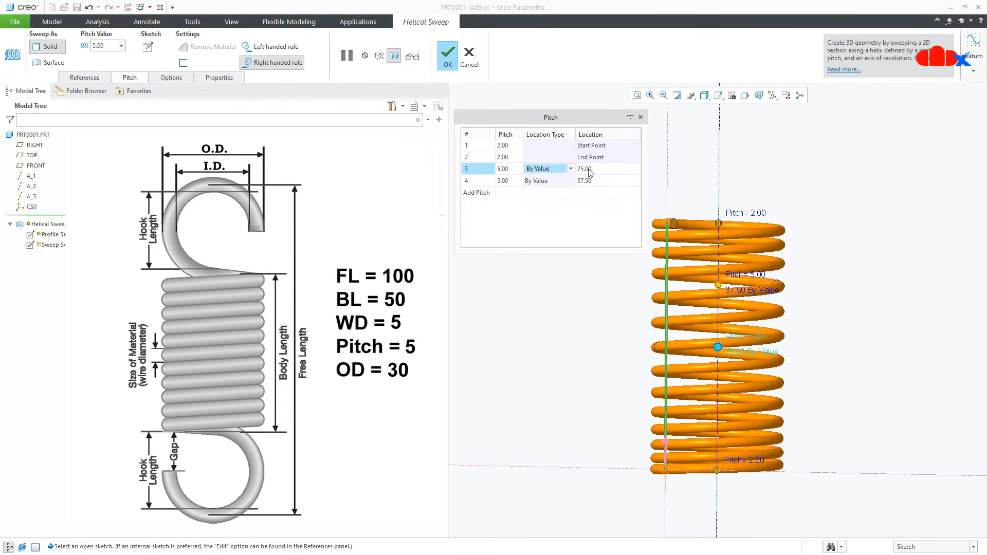
pyautogui.click(593, 171)
pyautogui.click(594, 170)
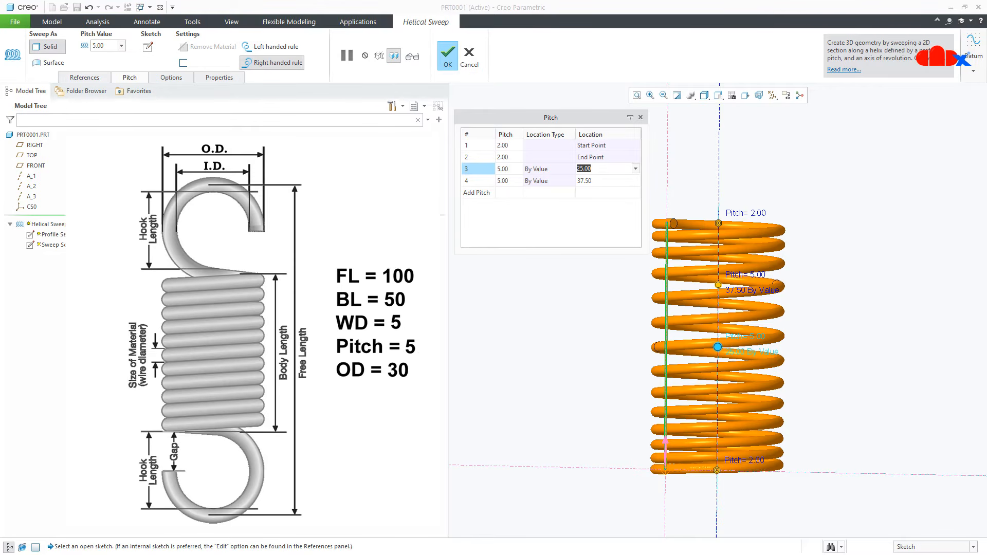
pyautogui.moveTo(719, 286); pyautogui.dragTo(711, 359, button='middle')
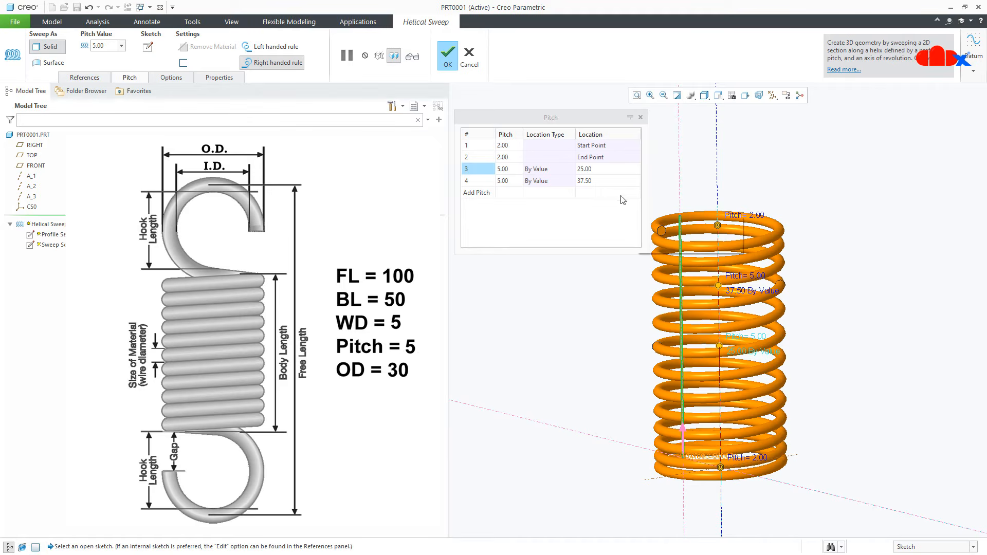
# - Move the two intermediate pitch points to locations 10 and 40, keeping them defined by value
pyautogui.click(611, 174)
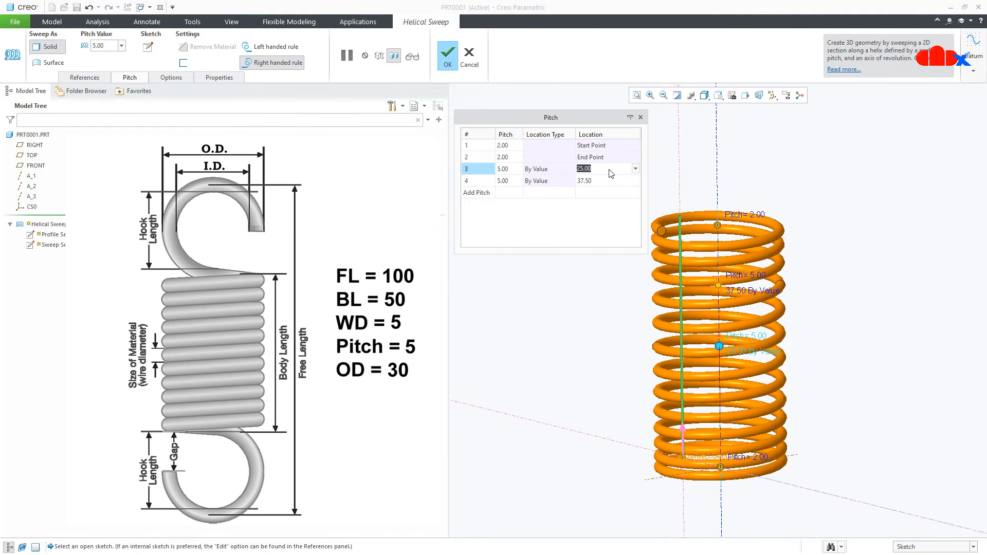
pyautogui.write('10')
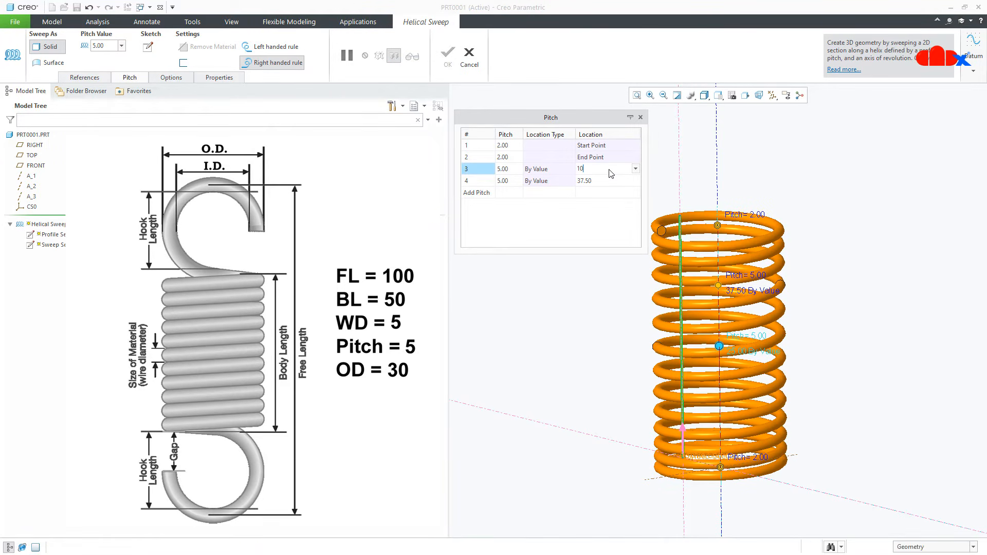
pyautogui.press('Return')
pyautogui.click(607, 183)
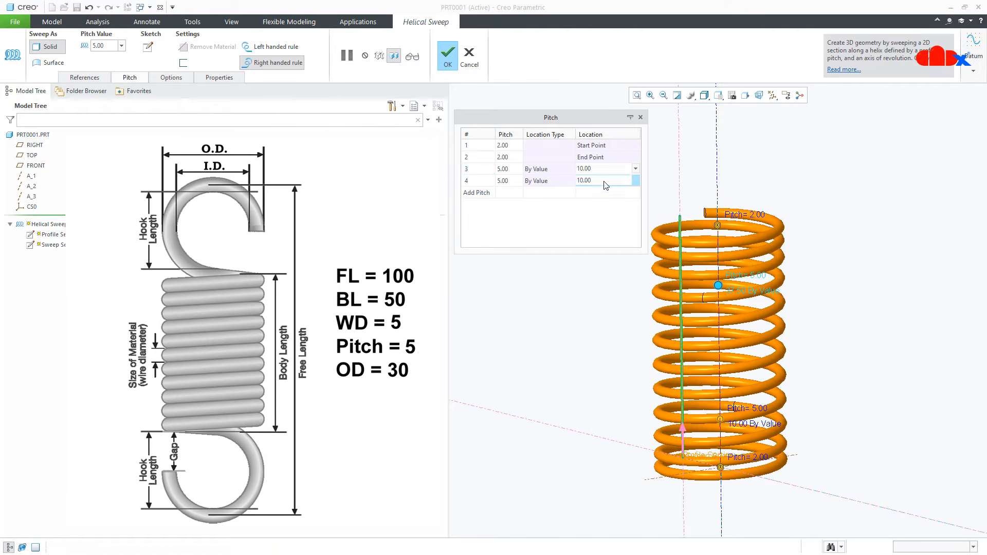
pyautogui.write('40')
pyautogui.press('Return')
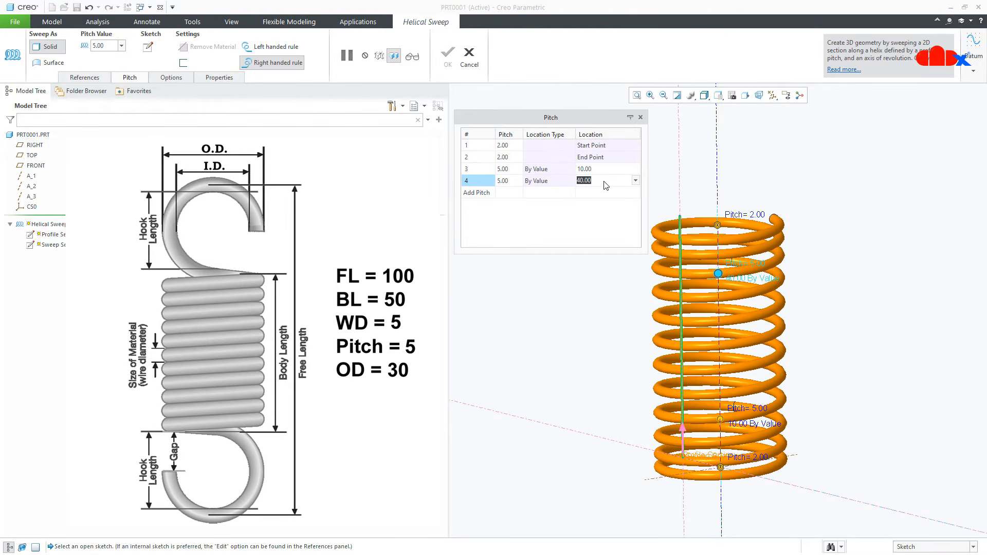
pyautogui.moveTo(763, 355); pyautogui.dragTo(760, 348, button='middle')
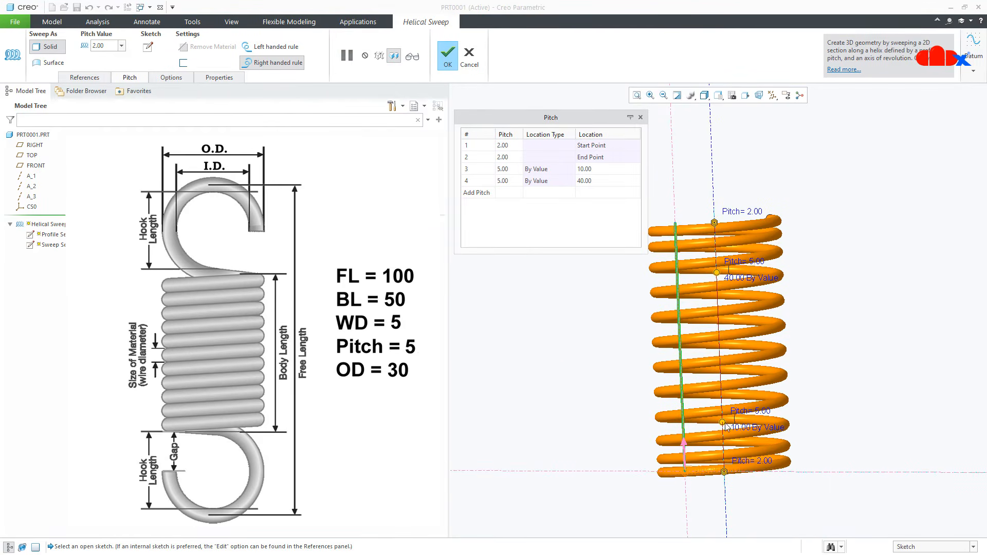
pyautogui.moveTo(746, 444); pyautogui.dragTo(758, 446, button='middle')
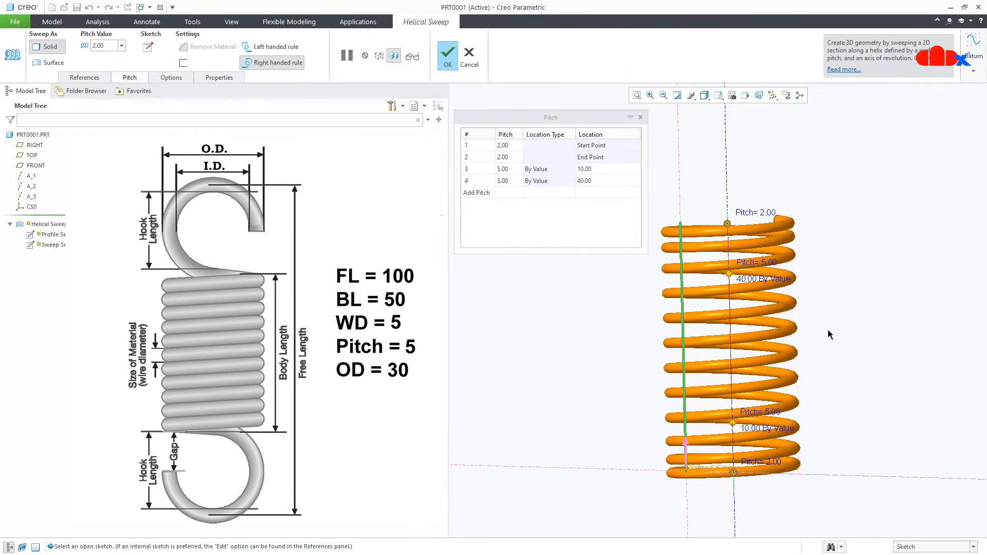
pyautogui.moveTo(828, 329); pyautogui.dragTo(833, 332, button='middle')
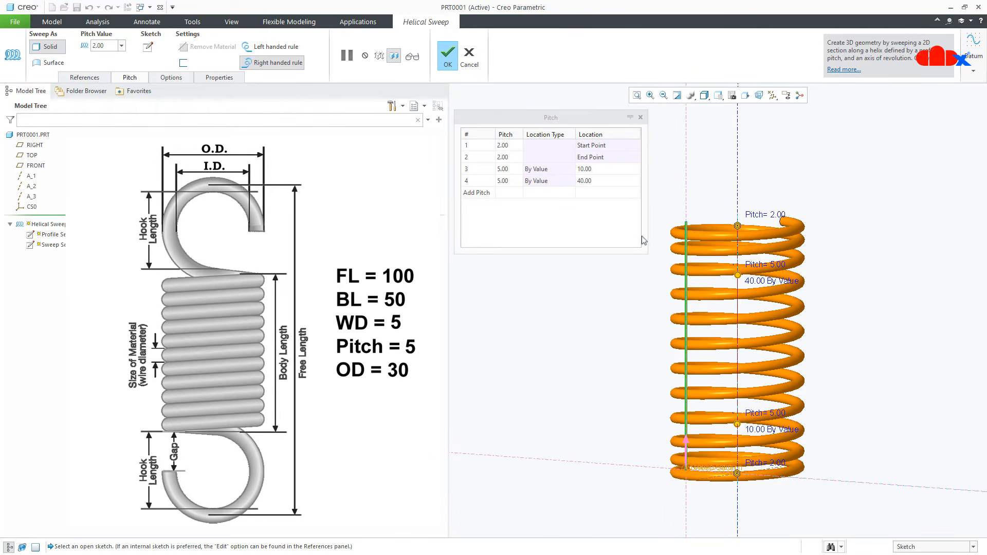
# - Set the pitch to 10 at both intermediate points, at locations 10 and 40
pyautogui.click(511, 170)
pyautogui.write('10')
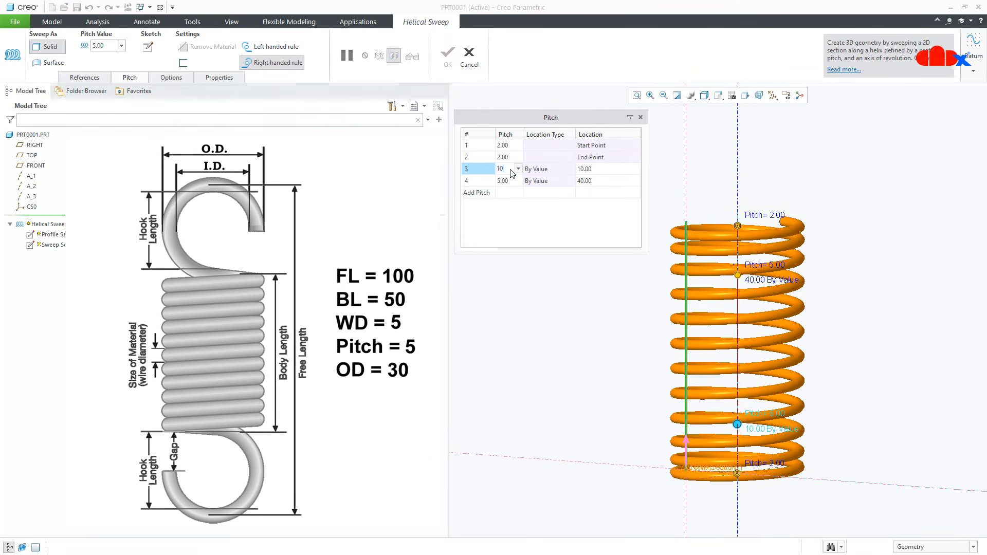
pyautogui.press('Return')
pyautogui.click(511, 181)
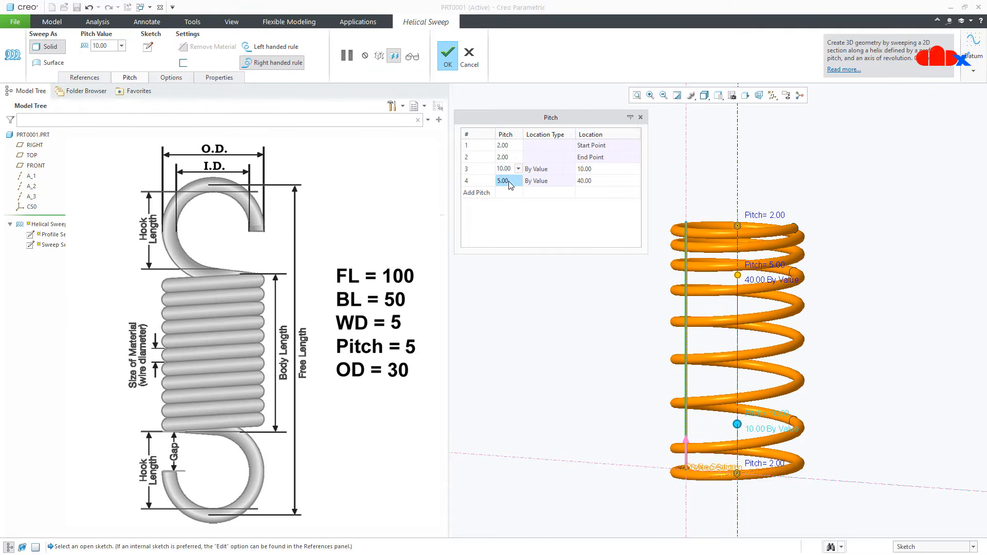
pyautogui.write('10')
pyautogui.press('Return')
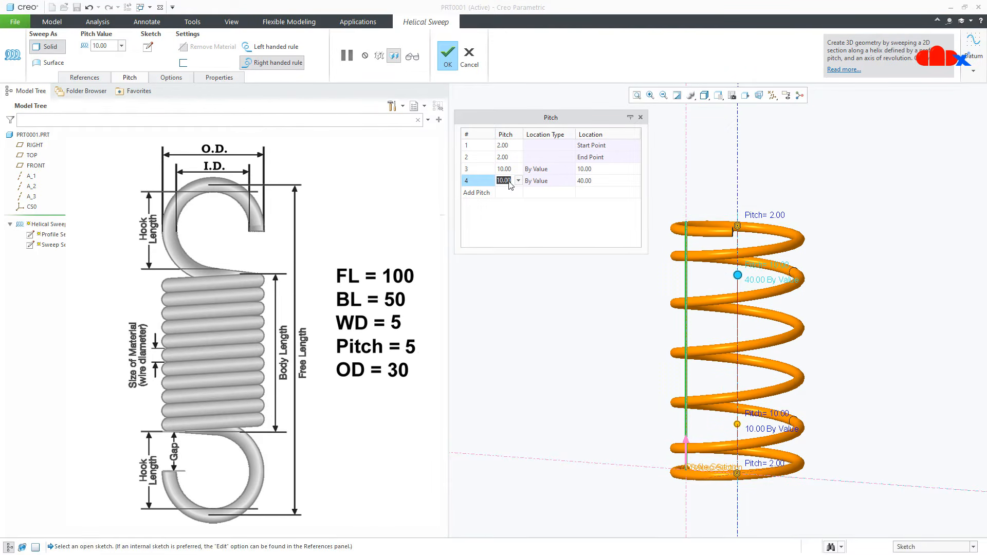
pyautogui.moveTo(720, 273)
pyautogui.mouseDown(button='middle')
pyautogui.moveTo(819, 330)
pyautogui.moveTo(818, 362)
pyautogui.mouseUp(button='middle')
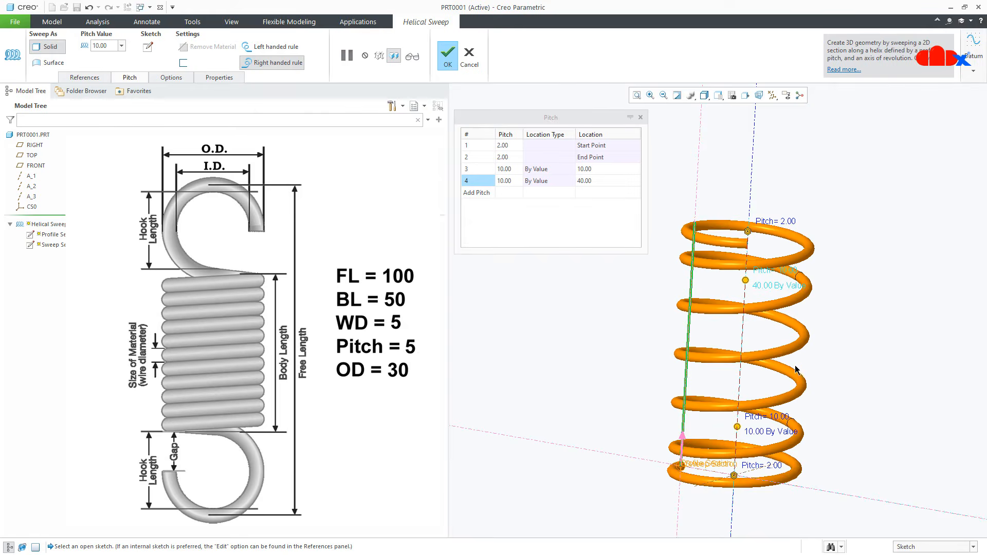
pyautogui.moveTo(797, 373)
pyautogui.mouseDown(button='middle')
pyautogui.moveTo(805, 355)
pyautogui.moveTo(810, 365)
pyautogui.mouseUp(button='middle')
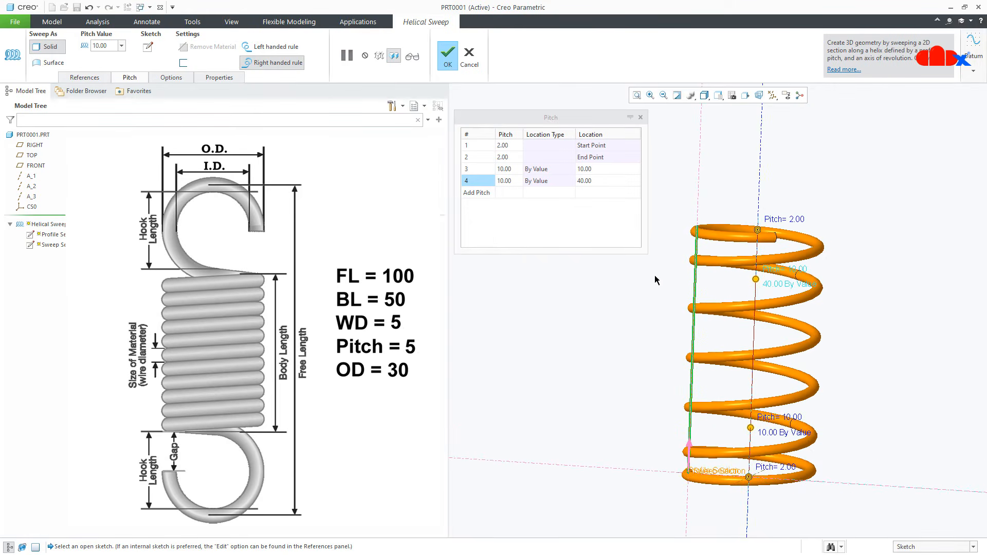
# - Define the third pitch point's location by ratio and set the ratio to 0.1
pyautogui.click(551, 167)
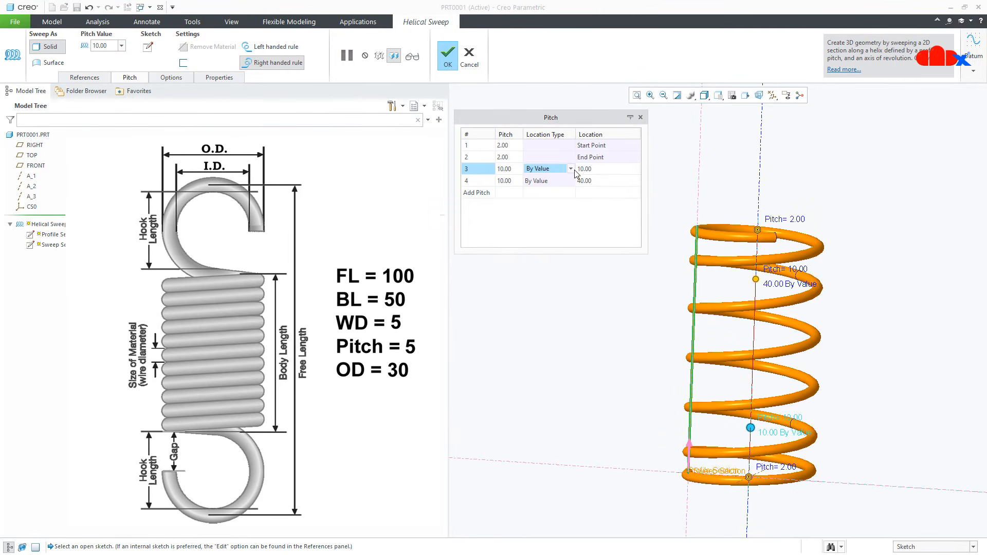
pyautogui.click(572, 170)
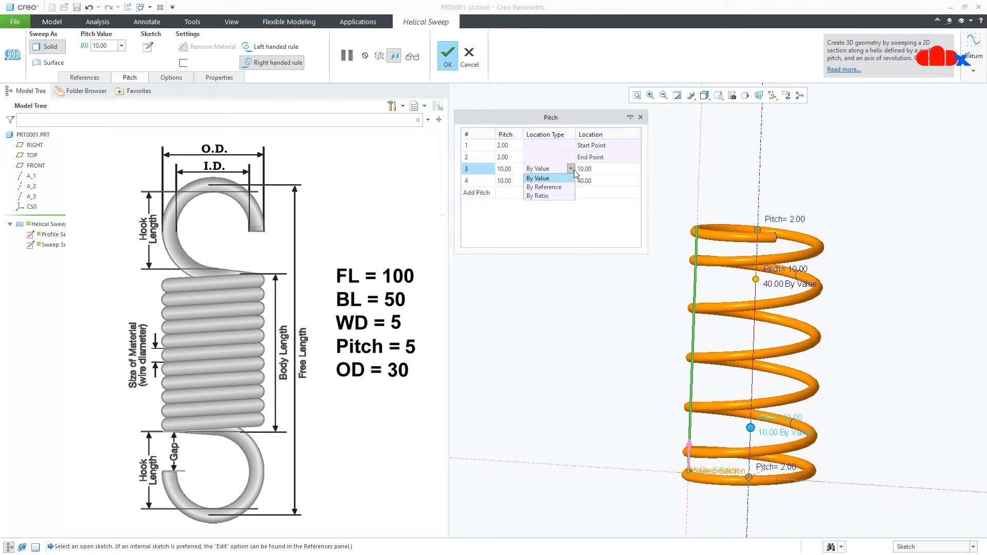
pyautogui.click(557, 196)
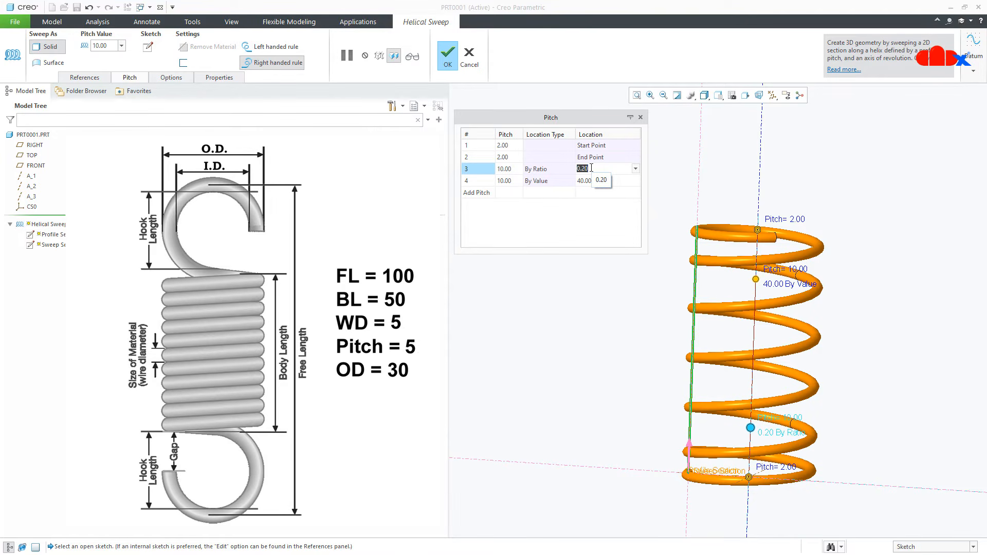
pyautogui.press('BackSpace')
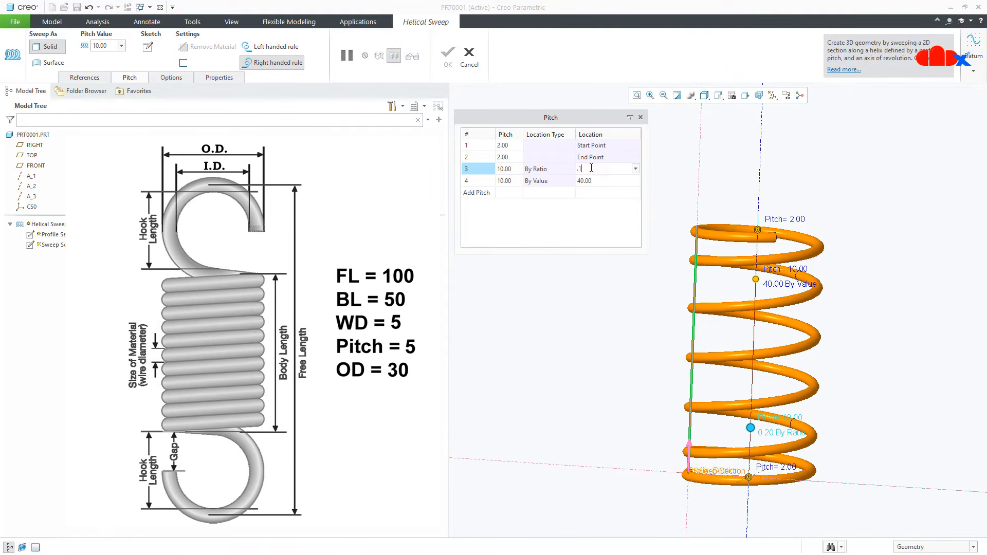
pyautogui.write('.1')
pyautogui.press('Return')
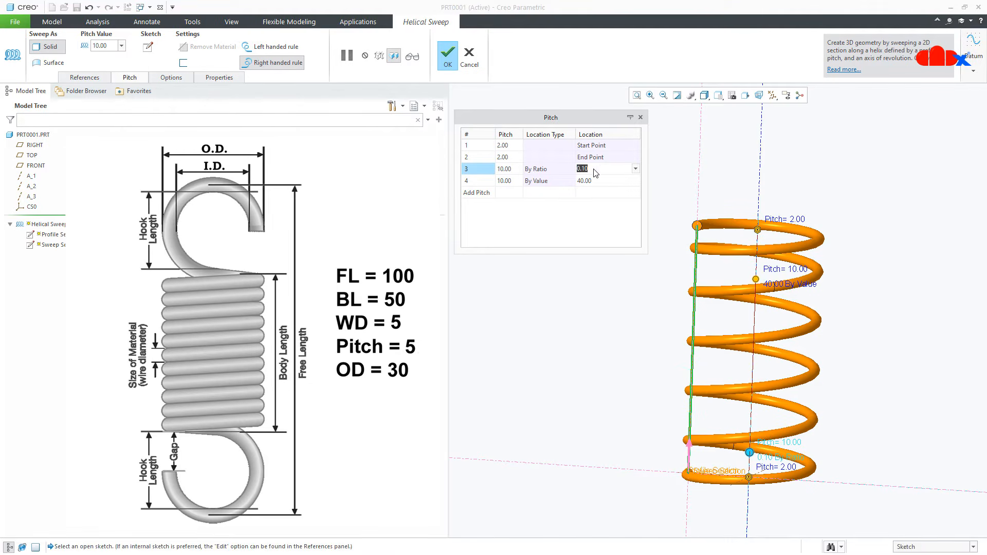
# - Define the fourth pitch point's location by ratio and set the ratio to 0.9
pyautogui.click(569, 184)
pyautogui.click(571, 181)
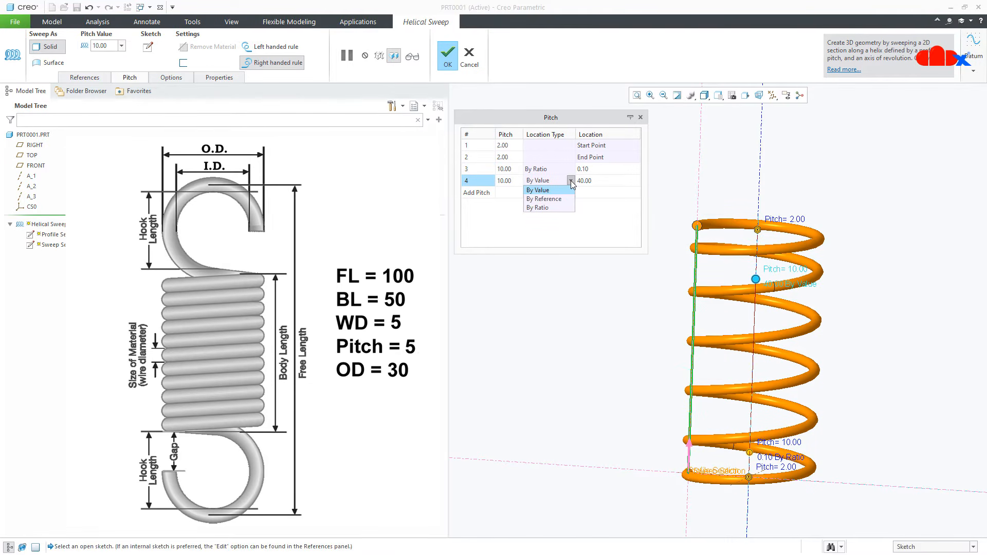
pyautogui.click(565, 208)
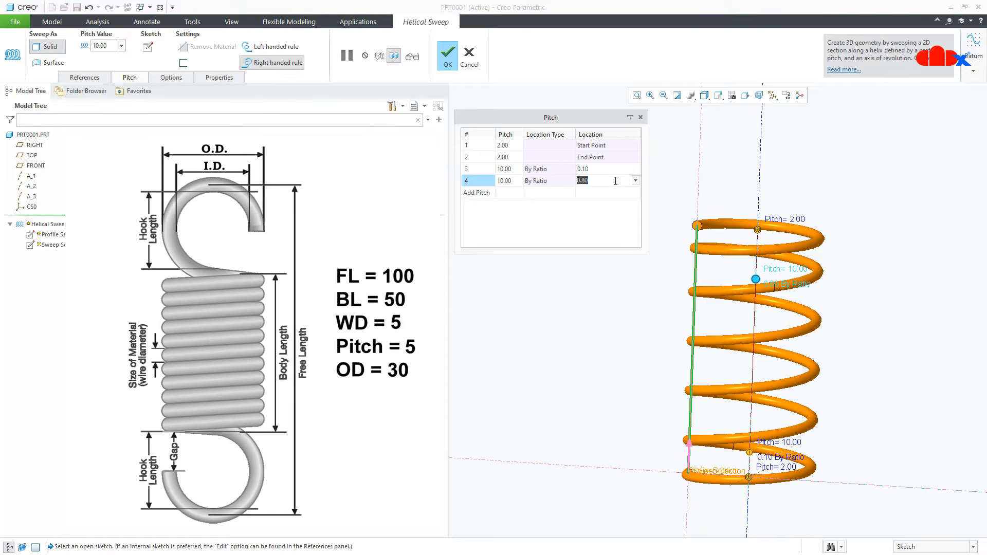
pyautogui.write('.')
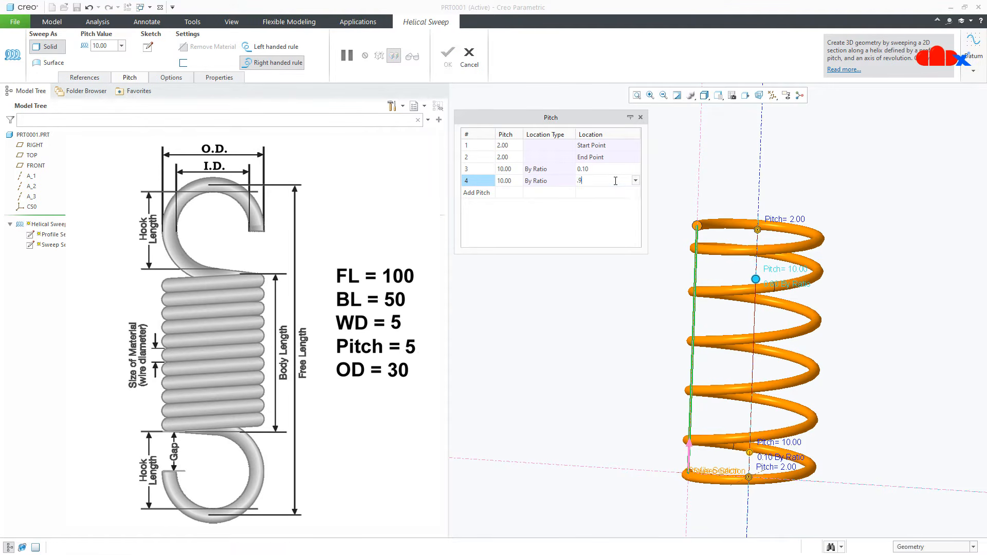
pyautogui.write('9')
pyautogui.press('Return')
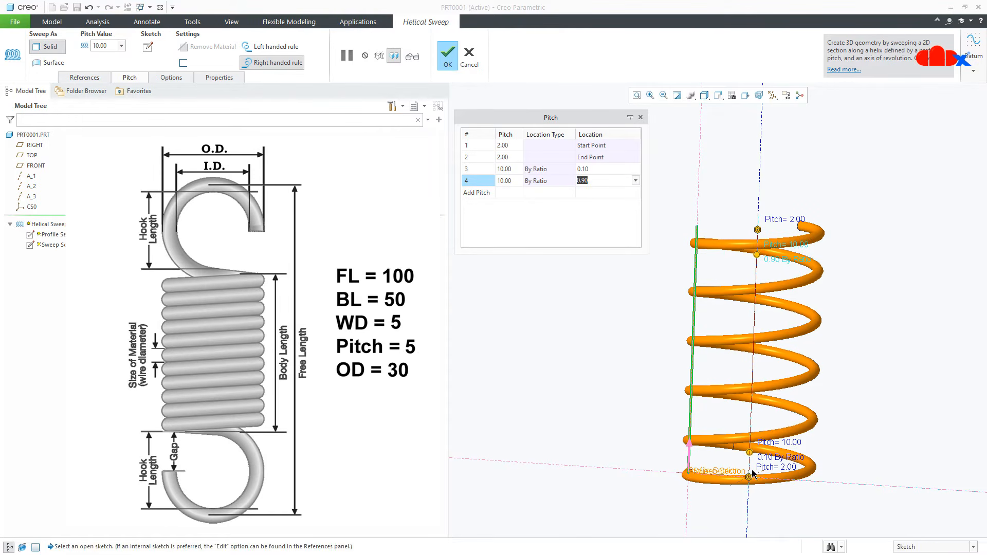
pyautogui.moveTo(751, 463); pyautogui.dragTo(743, 459, button='middle')
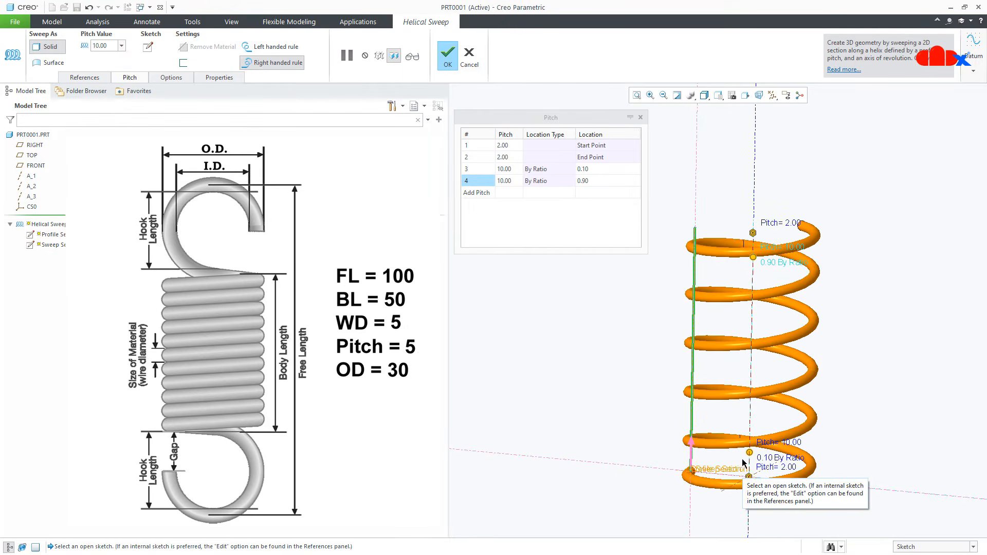
# - Set the location ratios of the third and fourth pitch points to 0.3 and 0.7
pyautogui.click(600, 170)
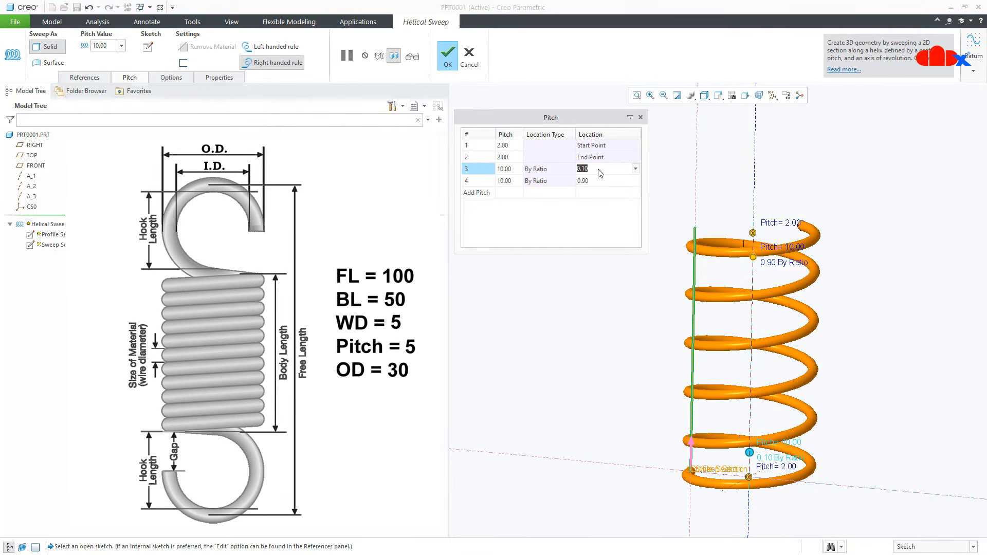
pyautogui.write('0.3')
pyautogui.press('Return')
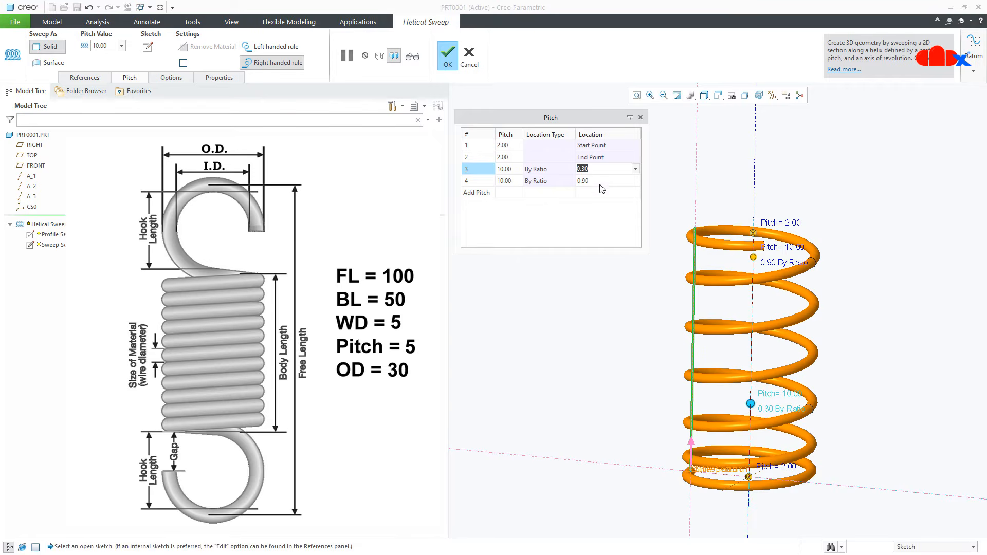
pyautogui.click(599, 185)
pyautogui.write('.')
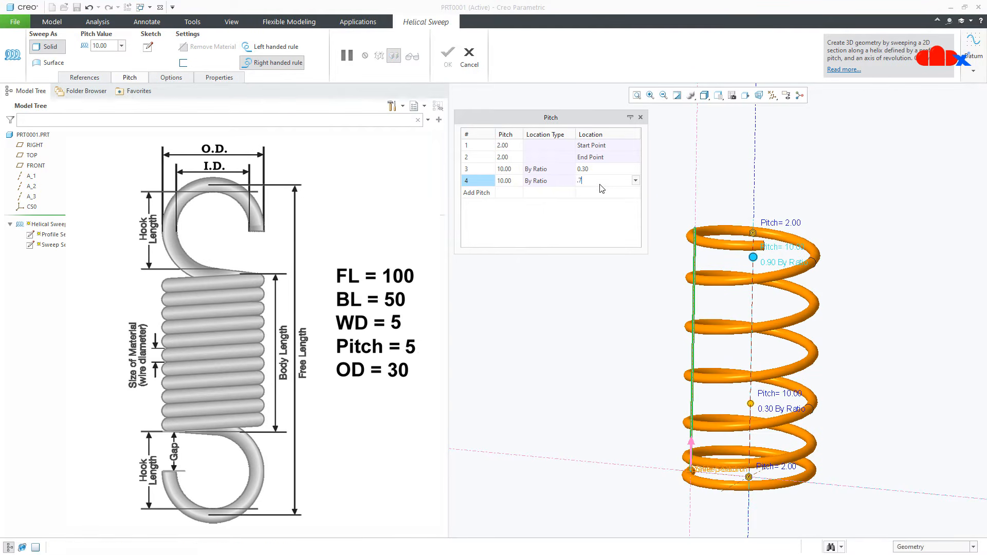
pyautogui.write('7')
pyautogui.press('Return')
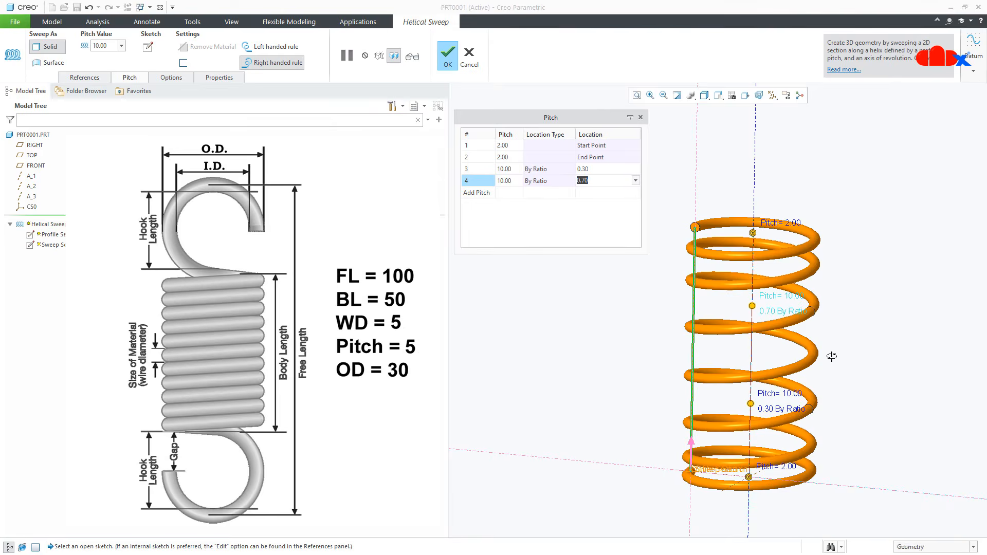
pyautogui.moveTo(832, 356)
pyautogui.mouseDown(button='middle')
pyautogui.moveTo(849, 353)
pyautogui.moveTo(834, 353)
pyautogui.mouseUp(button='middle')
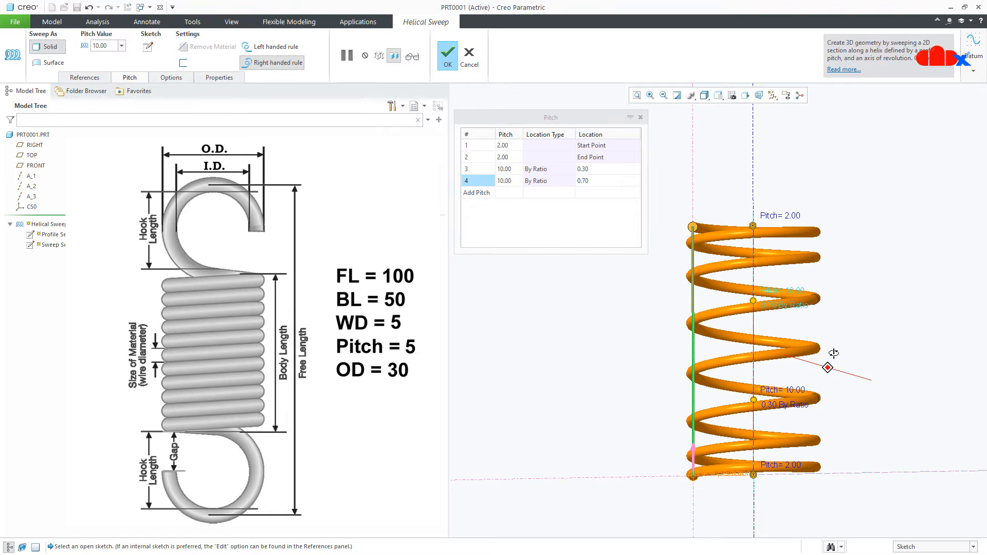
# - Switch the location type of the third and fourth pitch points from ratio to By Value
pyautogui.click(558, 172)
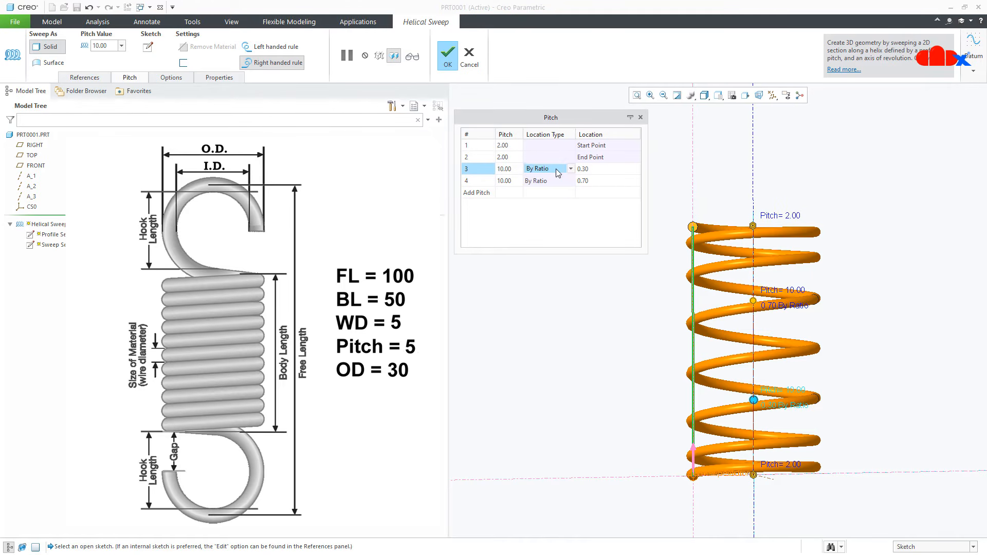
pyautogui.click(570, 169)
pyautogui.click(567, 184)
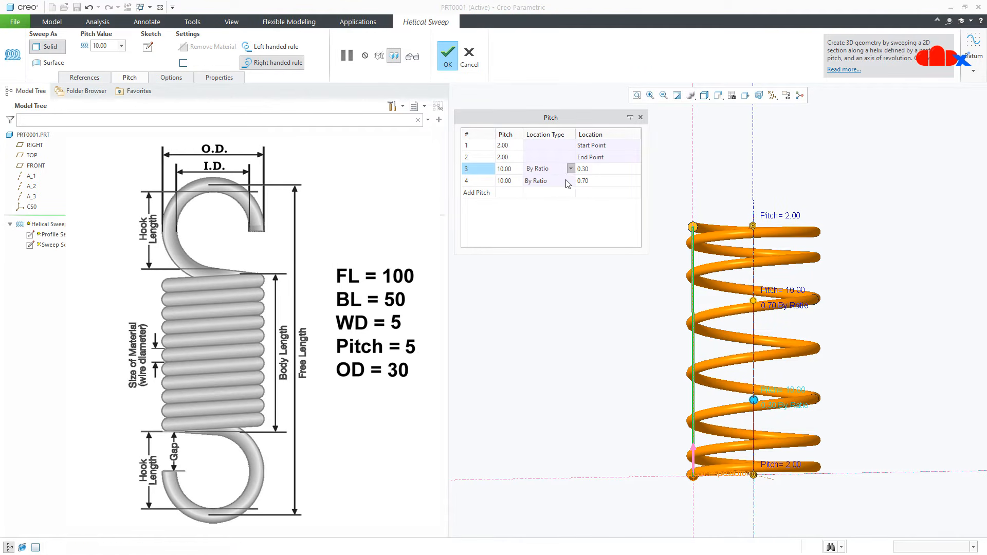
pyautogui.click(565, 181)
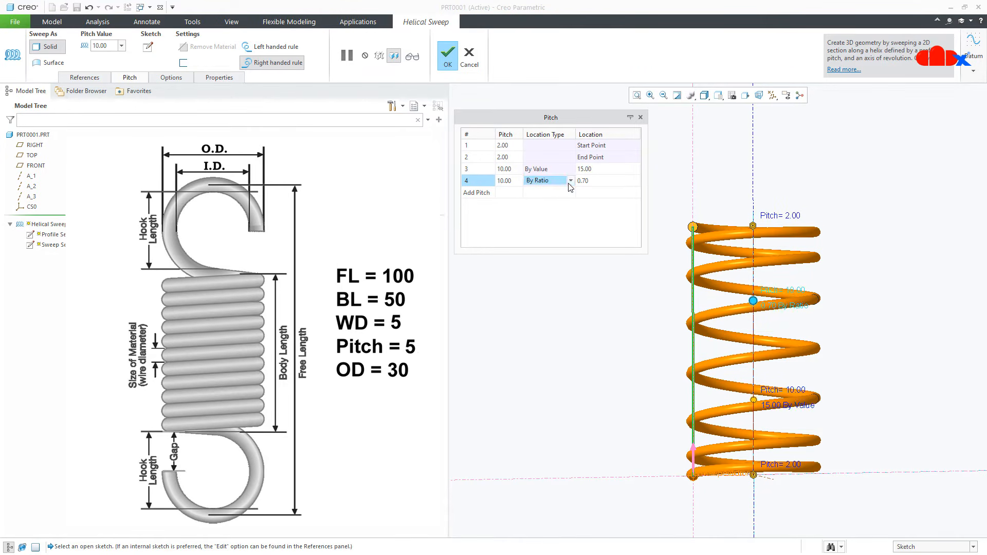
pyautogui.click(570, 180)
pyautogui.click(563, 191)
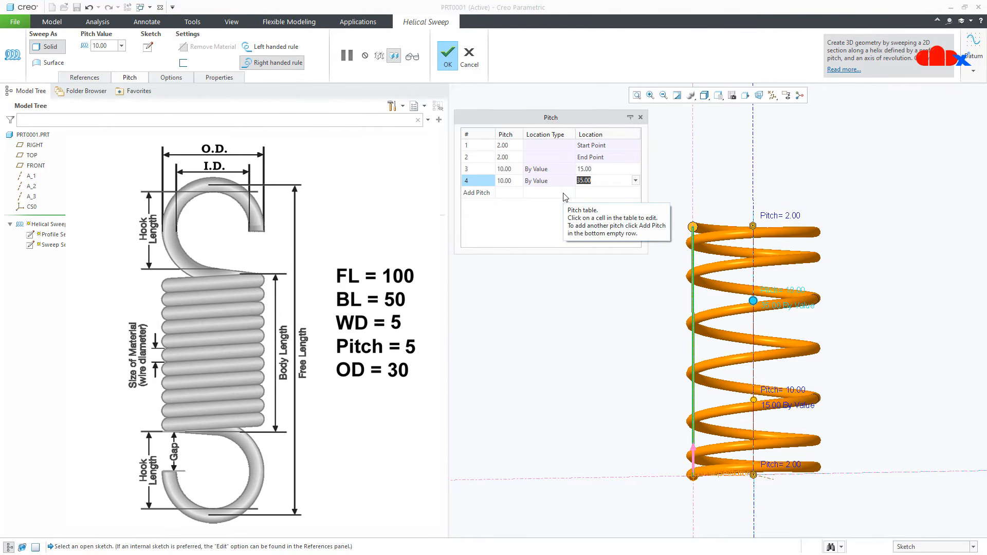
pyautogui.click(564, 168)
pyautogui.click(571, 169)
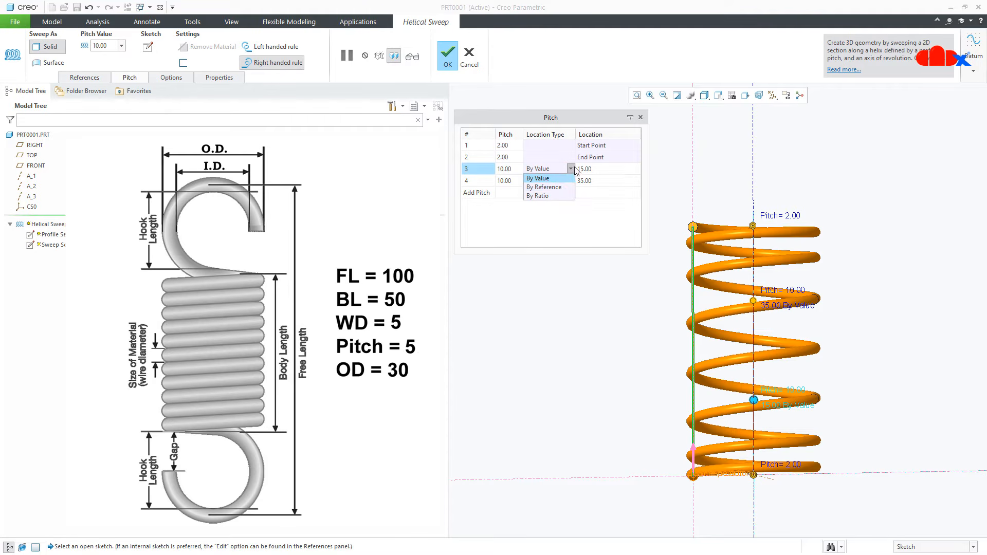
pyautogui.click(571, 170)
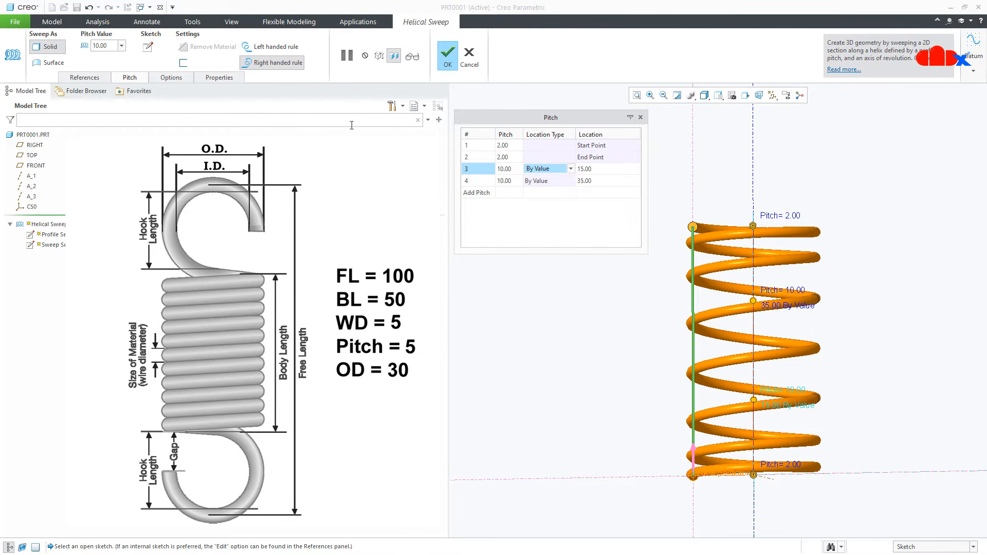
# - Open the helical sweep's internal profile sketch for editing and orient it to the 2D sketch view
pyautogui.click(96, 78)
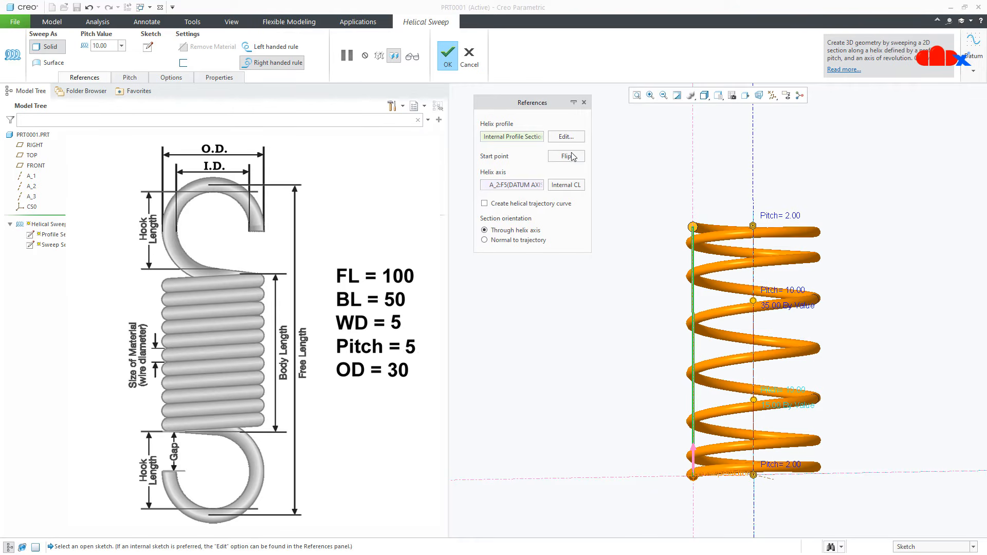
pyautogui.click(576, 136)
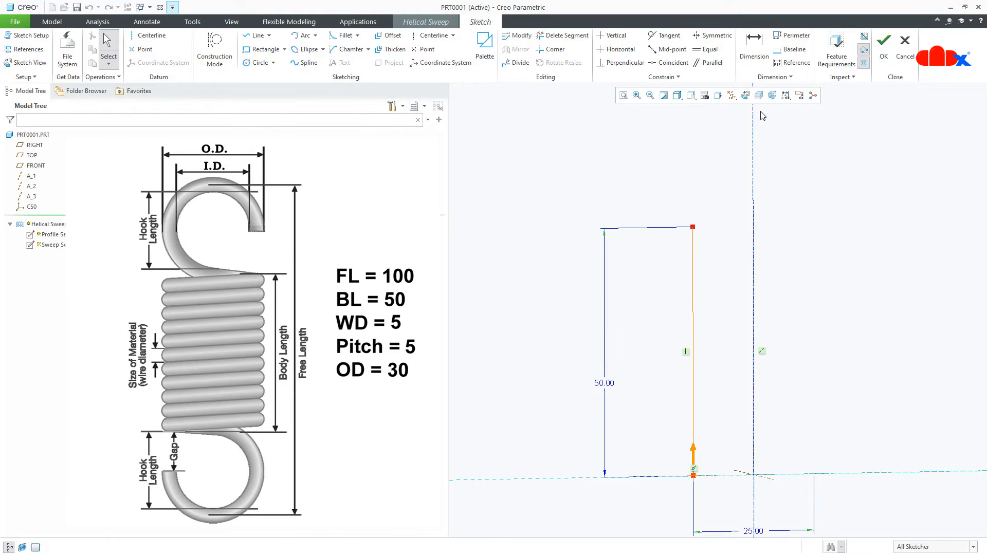
pyautogui.click(746, 95)
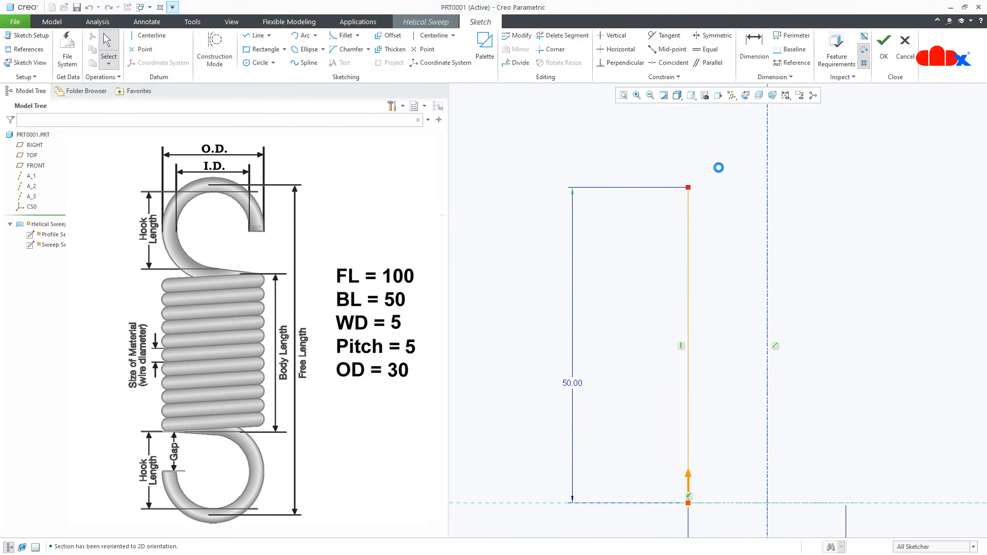
# - Place two sketch points on the vertical profile line, about 10 and 40 above its lower end
pyautogui.click(417, 50)
pyautogui.click(689, 252)
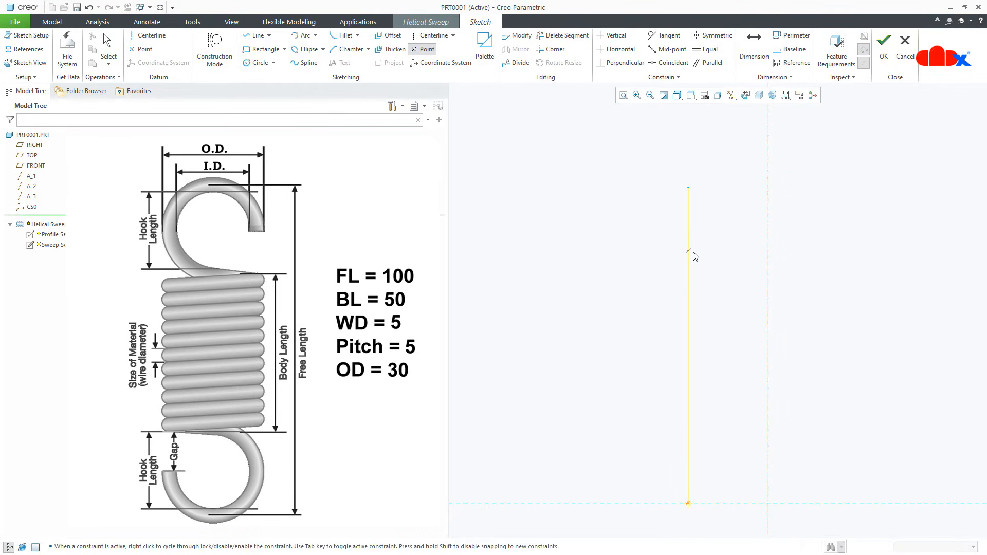
pyautogui.click(689, 440)
pyautogui.middleClick(733, 426)
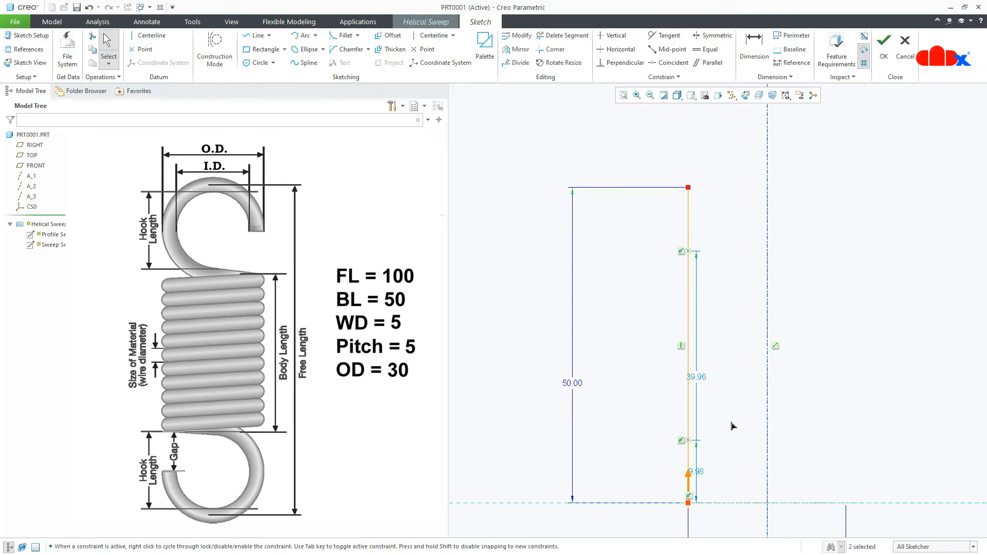
# - Dimension the lower point from the base reference and the upper point from the line's top end
pyautogui.rightClick(733, 427)
pyautogui.click(841, 290)
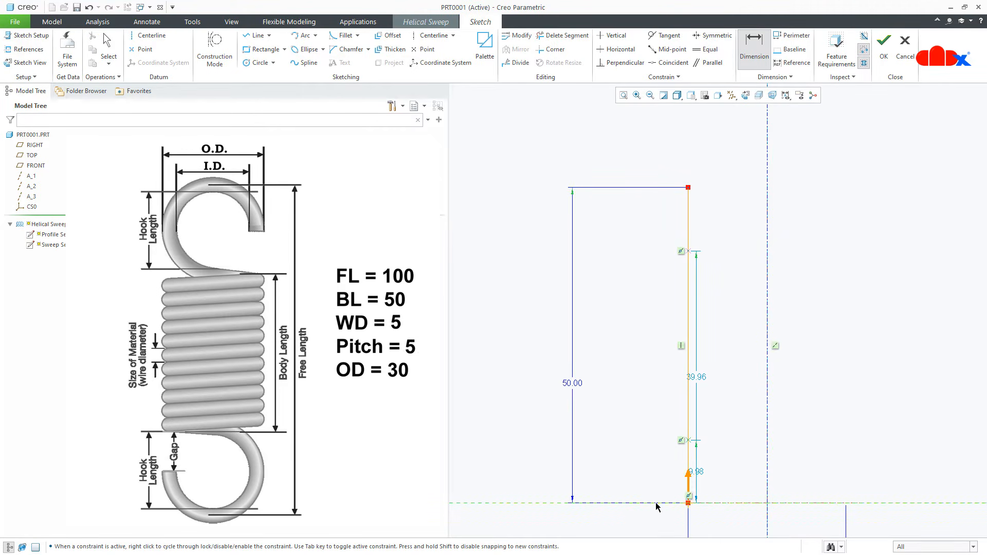
pyautogui.middleClick(639, 460)
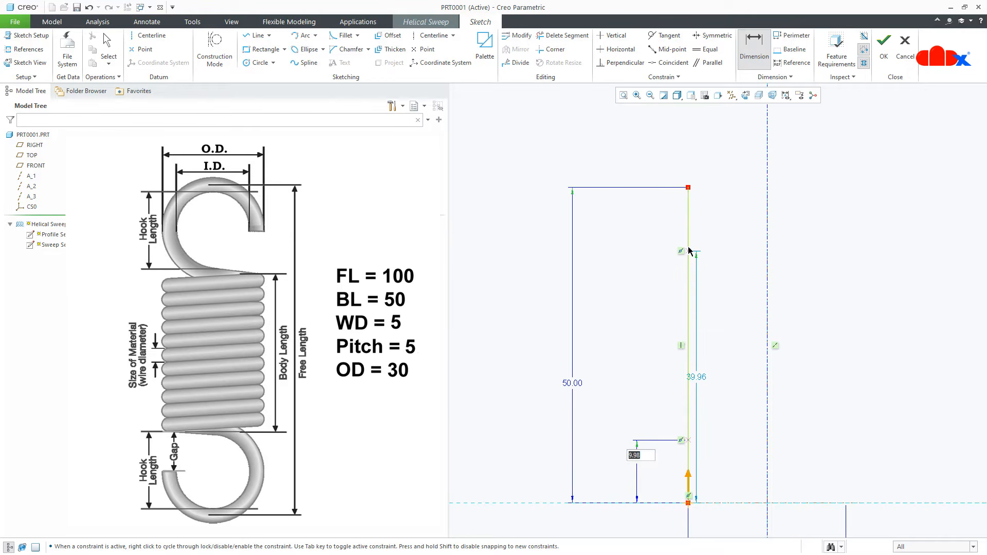
pyautogui.click(689, 251)
pyautogui.click(688, 187)
pyautogui.middleClick(631, 239)
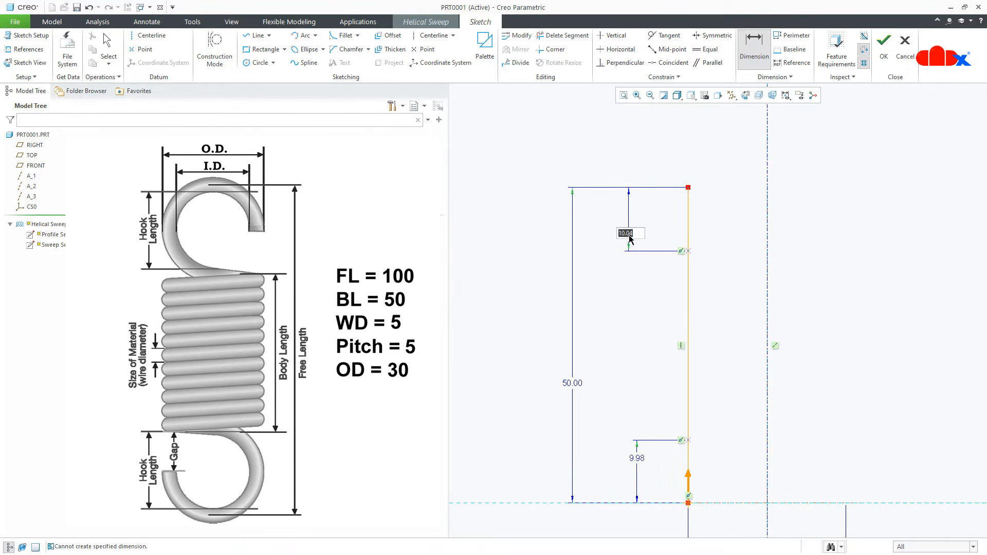
# - Constrain the two point-offset dimensions equal, set them to 10, and finish the profile sketch
pyautogui.click(706, 49)
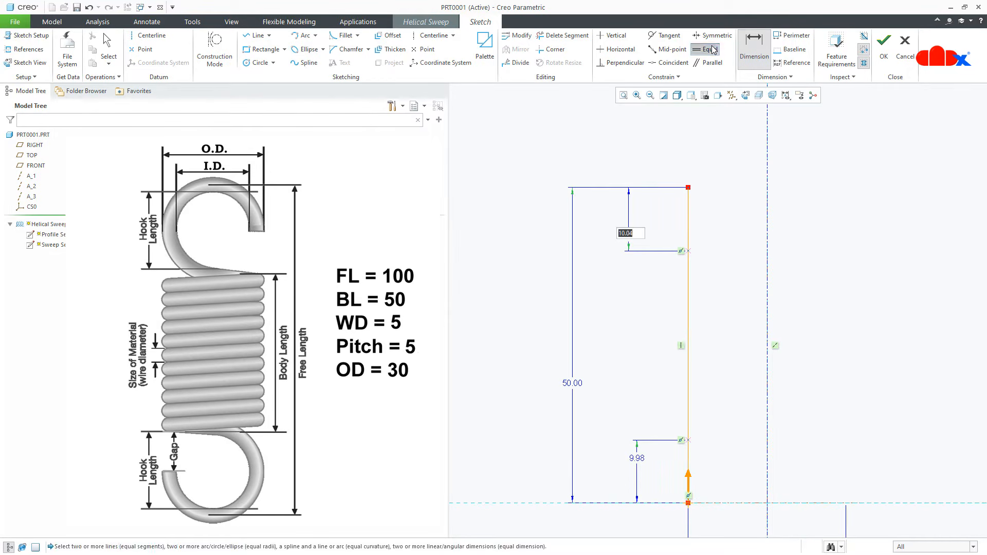
pyautogui.click(635, 459)
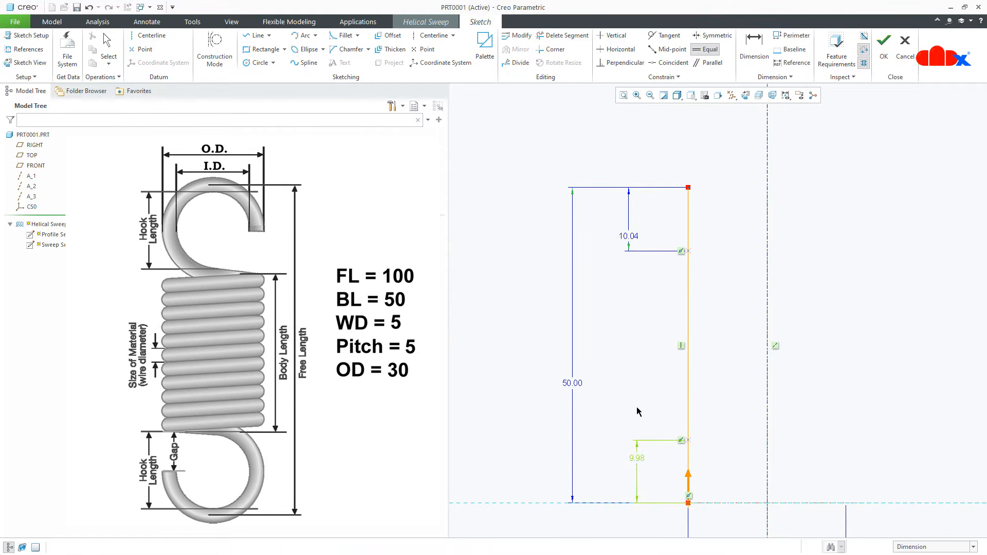
pyautogui.click(634, 238)
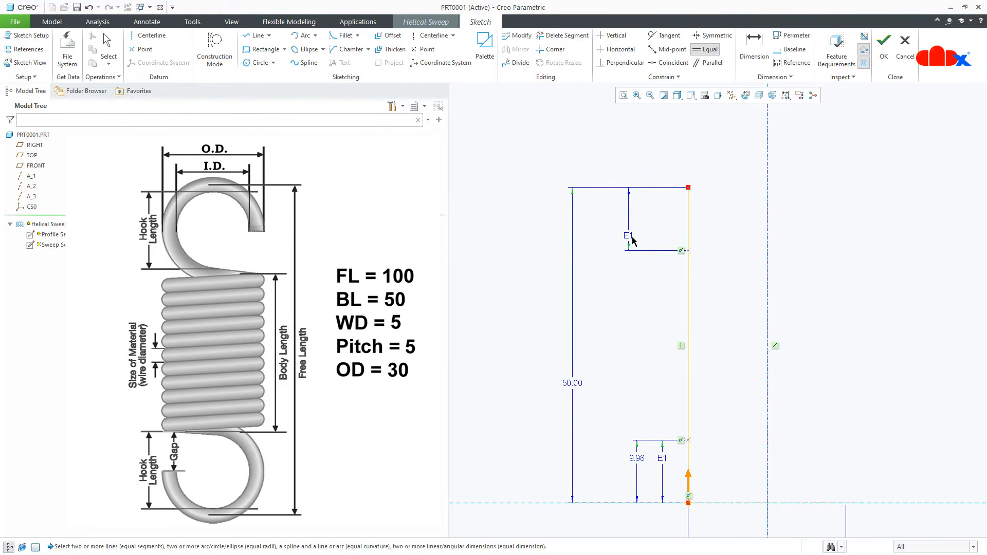
pyautogui.doubleClick(637, 458)
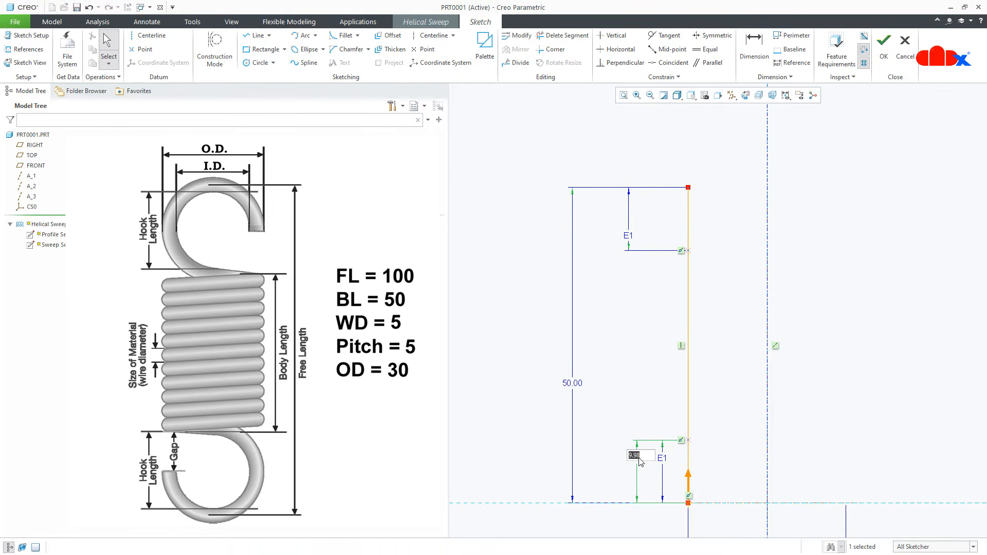
pyautogui.write('10')
pyautogui.press('Return')
pyautogui.rightClick(640, 462)
pyautogui.click(666, 436)
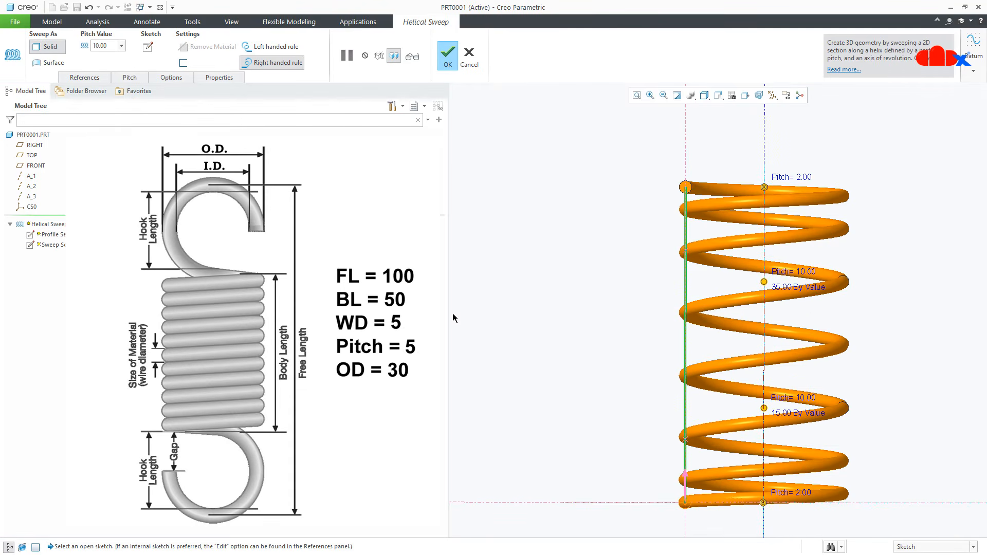
# - Set the third pitch point's location type to By Reference and locate it at the lower sketch point
pyautogui.click(129, 78)
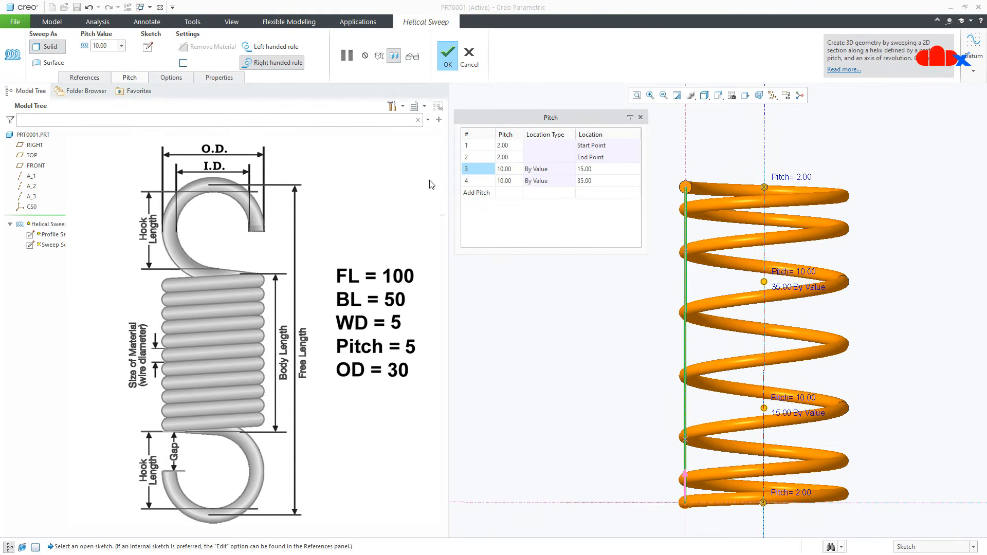
pyautogui.click(565, 169)
pyautogui.click(571, 169)
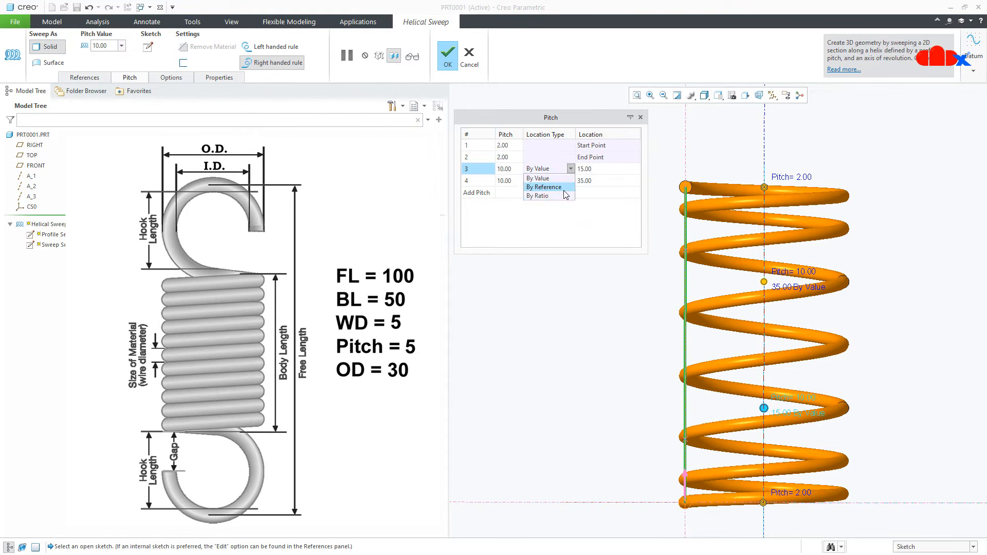
pyautogui.click(561, 188)
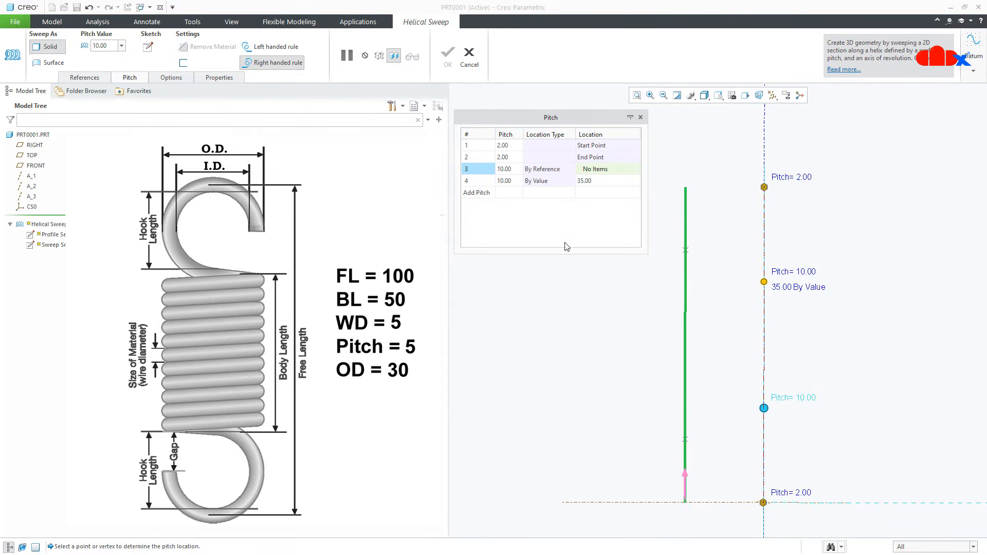
pyautogui.click(685, 440)
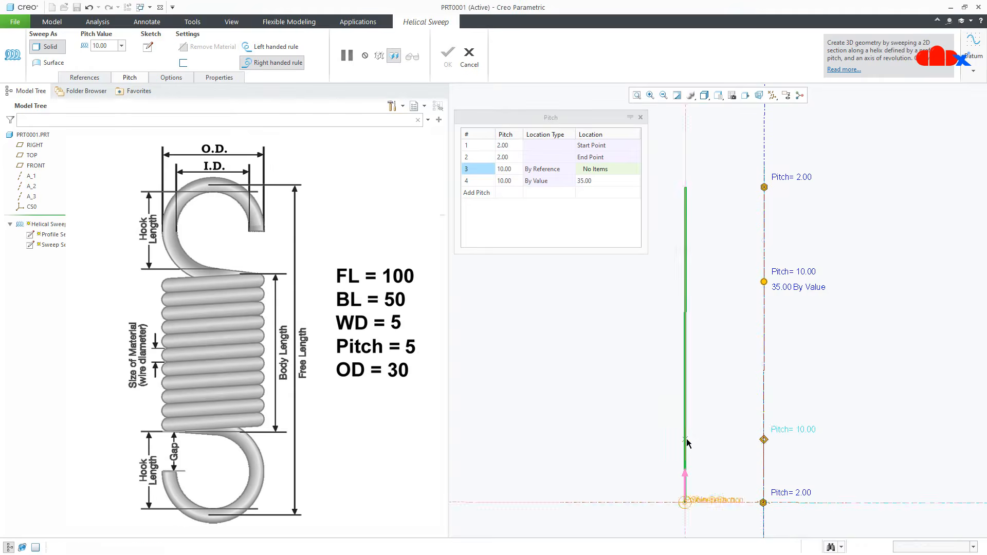
# - Locate the fourth pitch point By Reference at the upper sketch point, and cancel the Helical Sweep edit
pyautogui.click(564, 181)
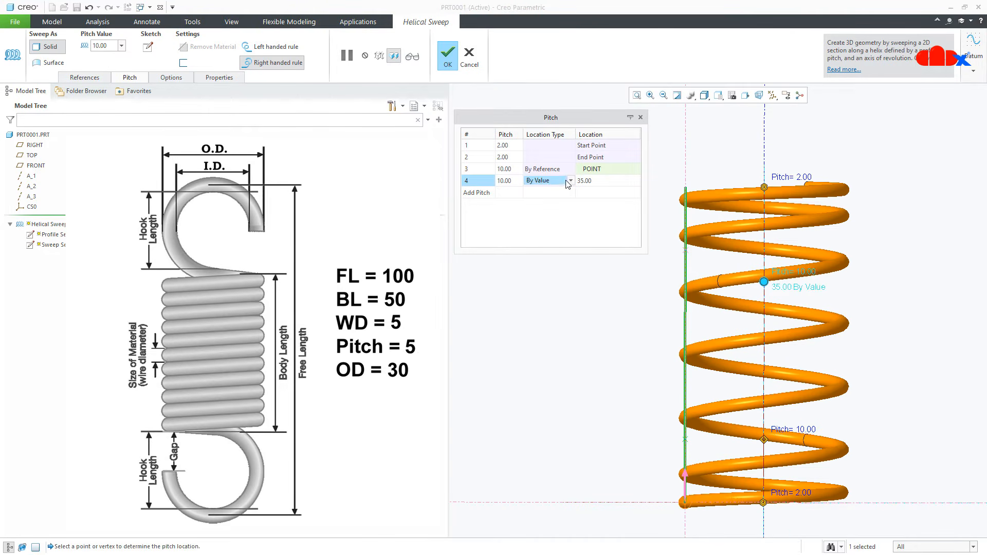
pyautogui.click(570, 181)
pyautogui.click(562, 199)
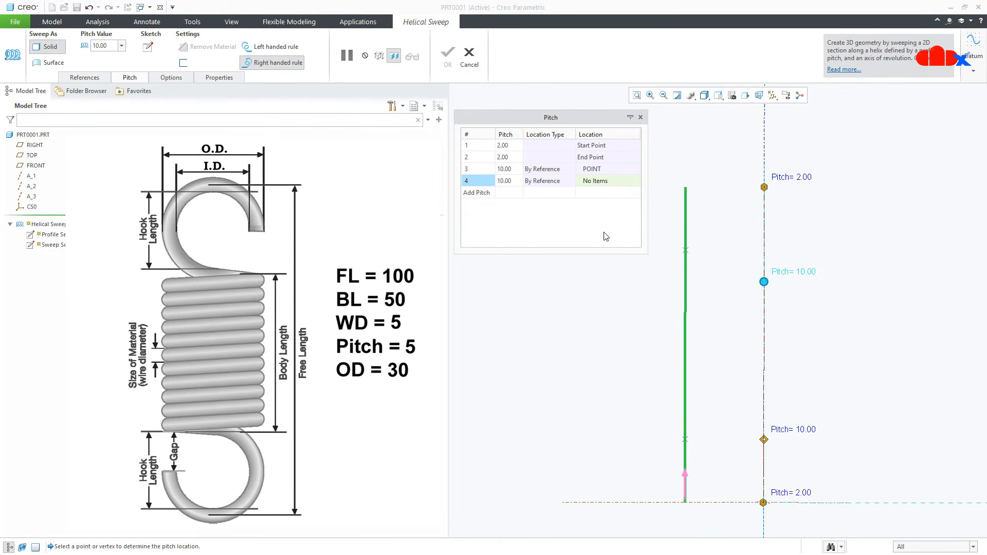
pyautogui.click(686, 251)
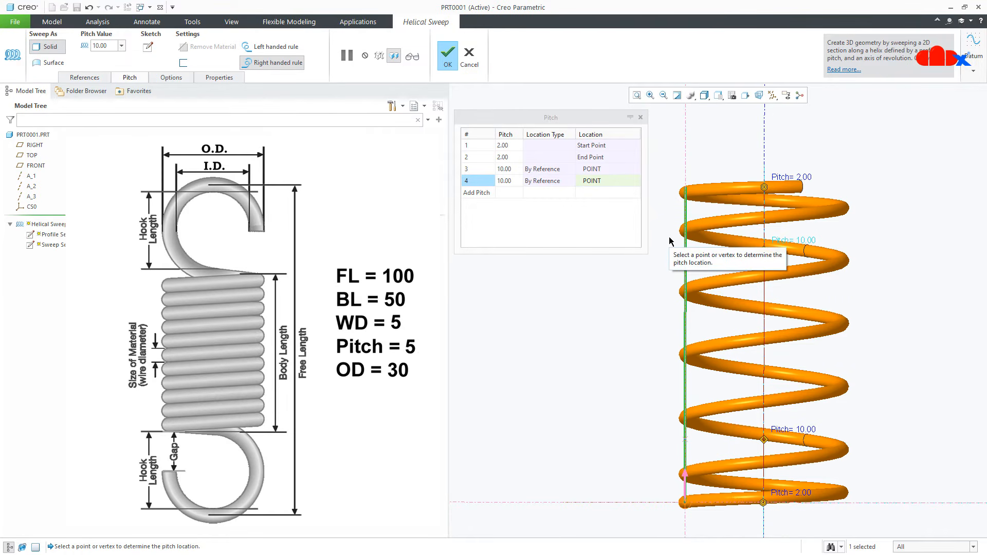
pyautogui.moveTo(670, 244); pyautogui.dragTo(670, 267, button='middle')
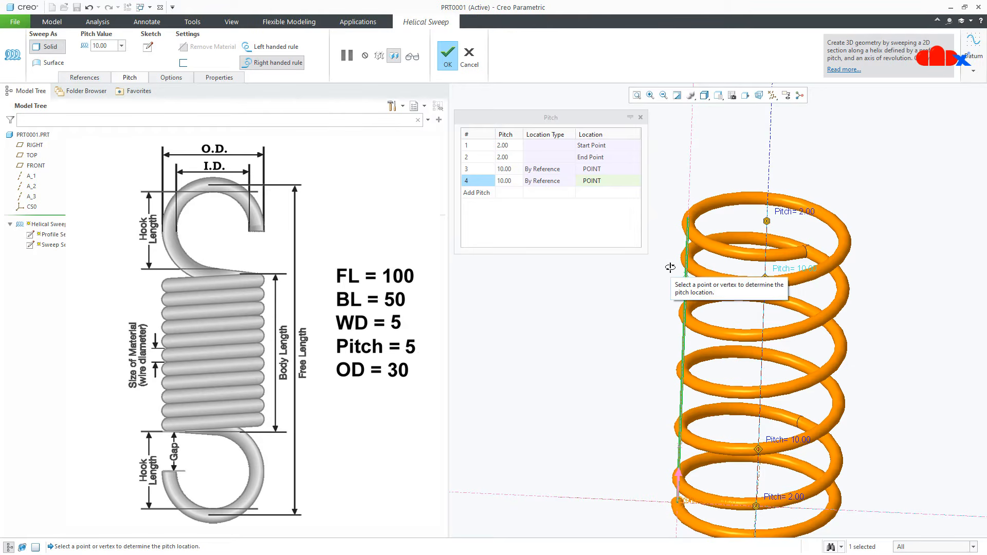
pyautogui.click(469, 56)
pyautogui.click(498, 304)
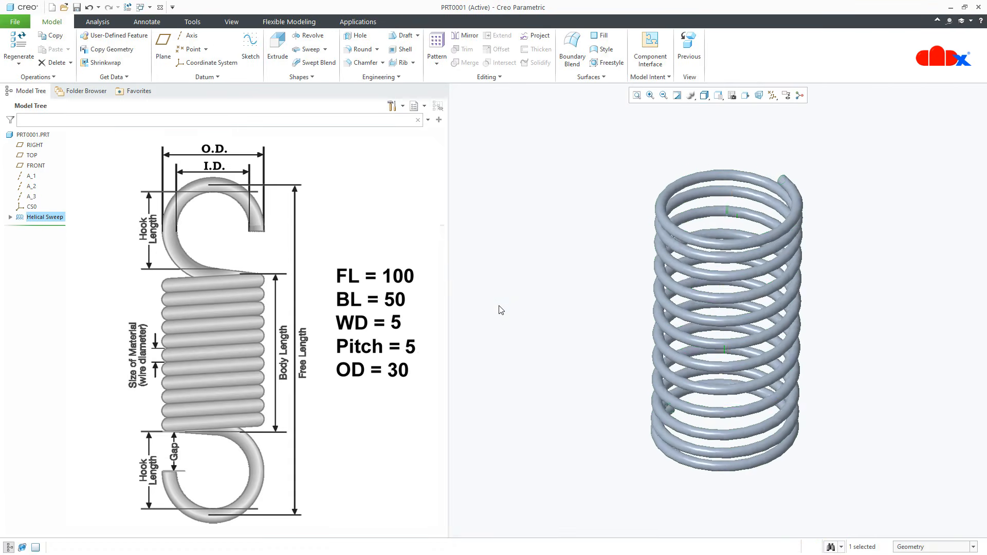
# - Edit the definition of the existing Helical Sweep and set its pitch value at the start point to 5
pyautogui.click(45, 217)
pyautogui.click(49, 165)
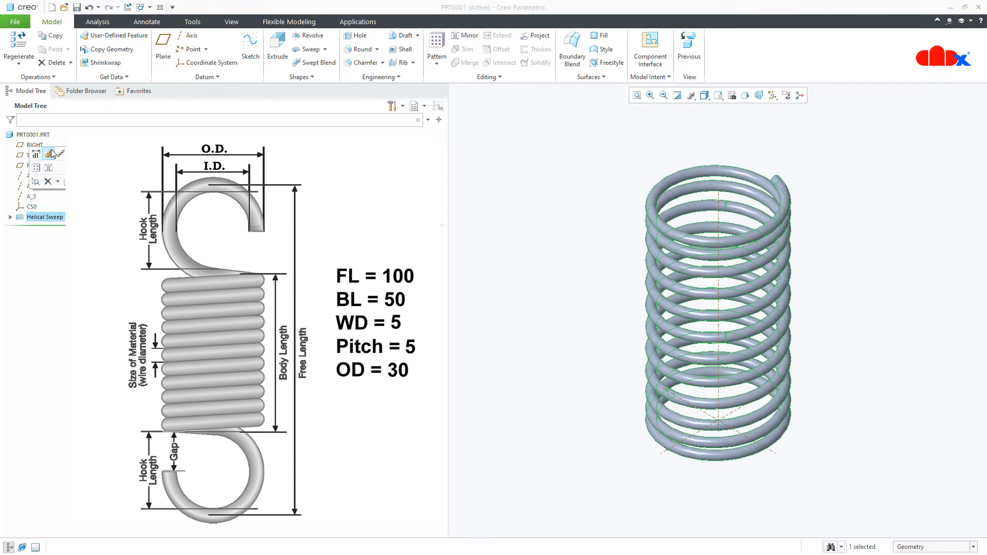
pyautogui.write('5')
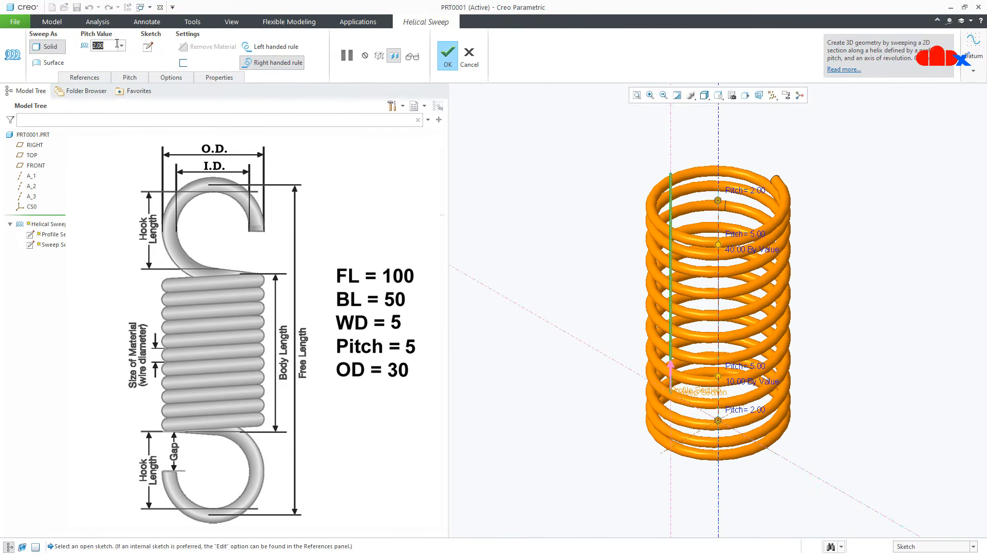
pyautogui.press('Return')
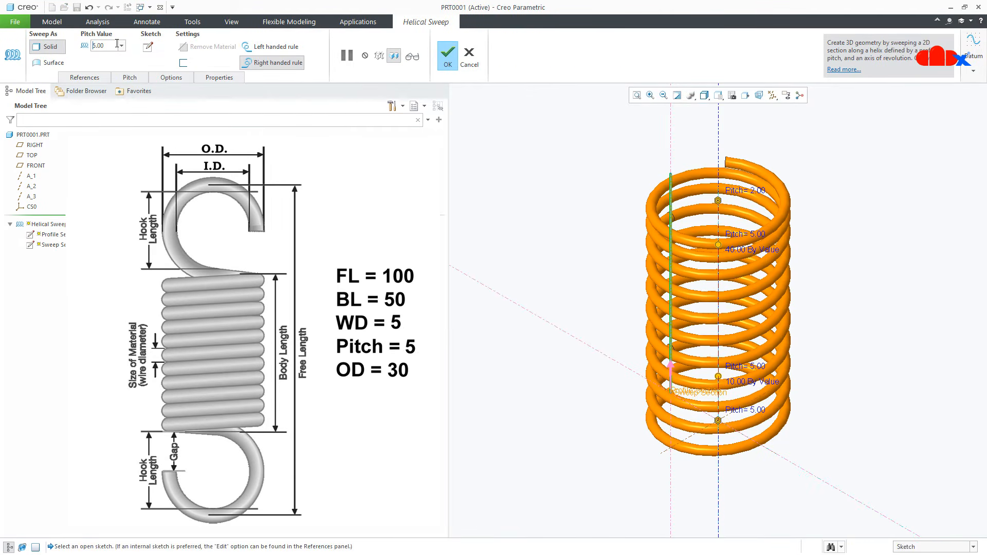
# - Set the wire diameter in the Helical Sweep's section sketch to 5 and finish the sketch
pyautogui.click(147, 46)
pyautogui.doubleClick(640, 383)
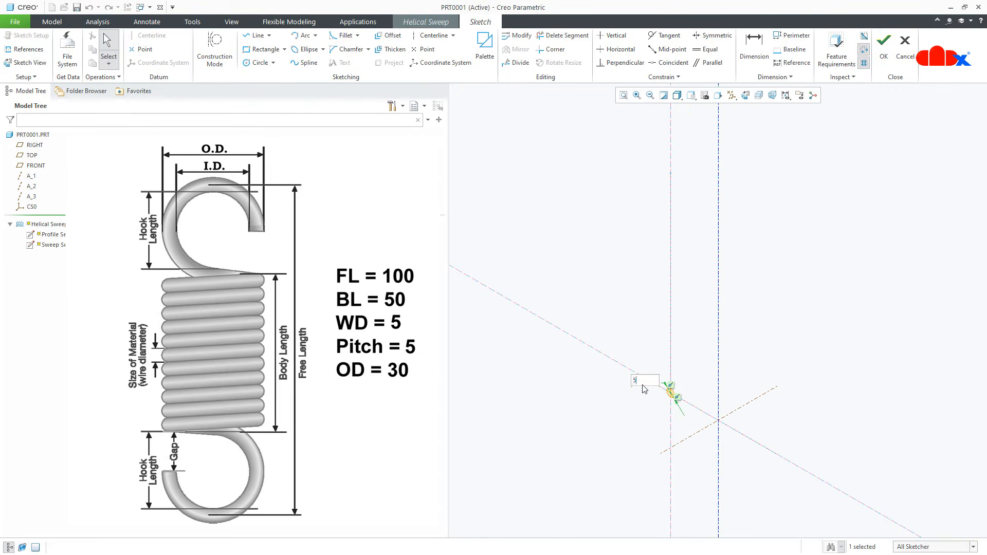
pyautogui.press('Return')
pyautogui.rightClick(643, 385)
pyautogui.click(666, 483)
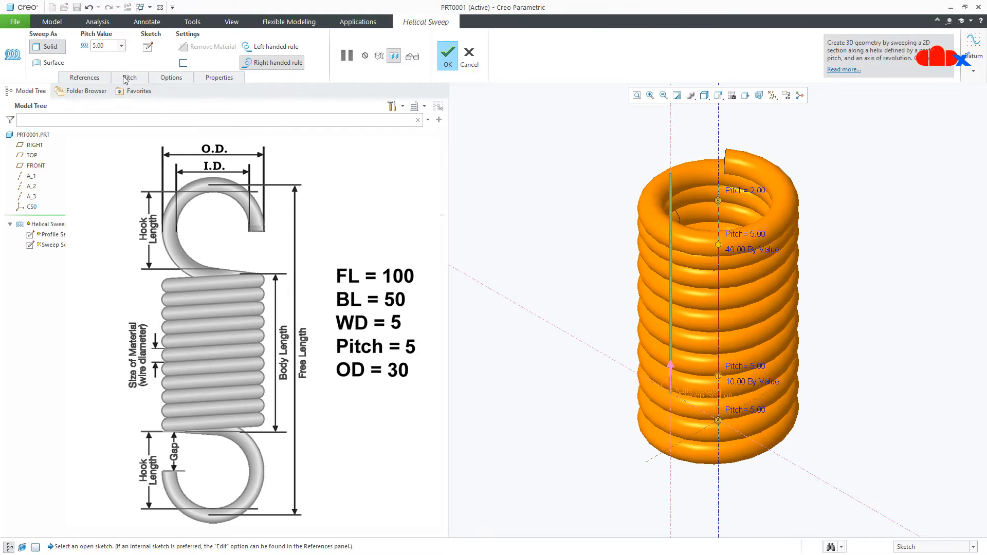
# - Remove pitch points 4, 3 and 2 from the Helical Sweep, leaving only the start point pitch
pyautogui.click(125, 78)
pyautogui.rightClick(488, 181)
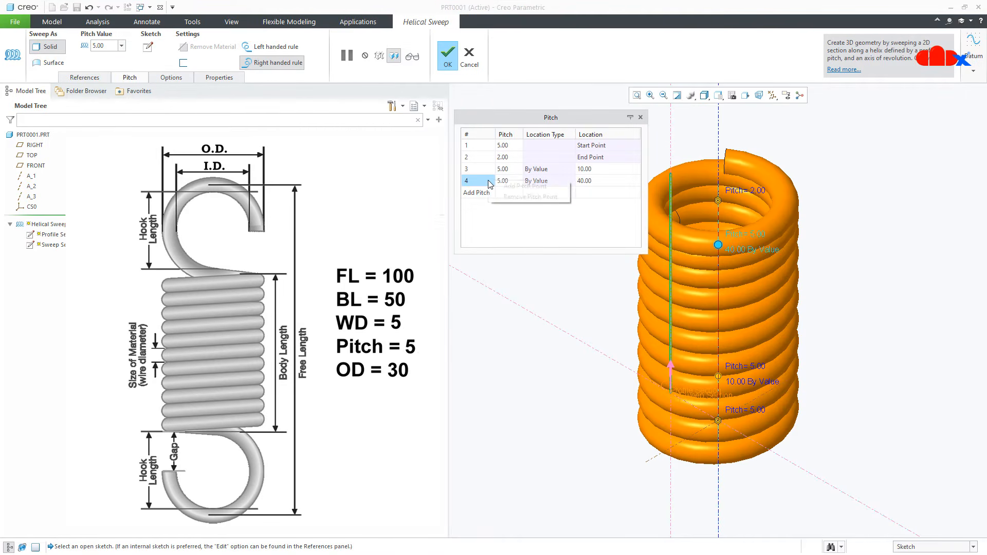
pyautogui.click(514, 197)
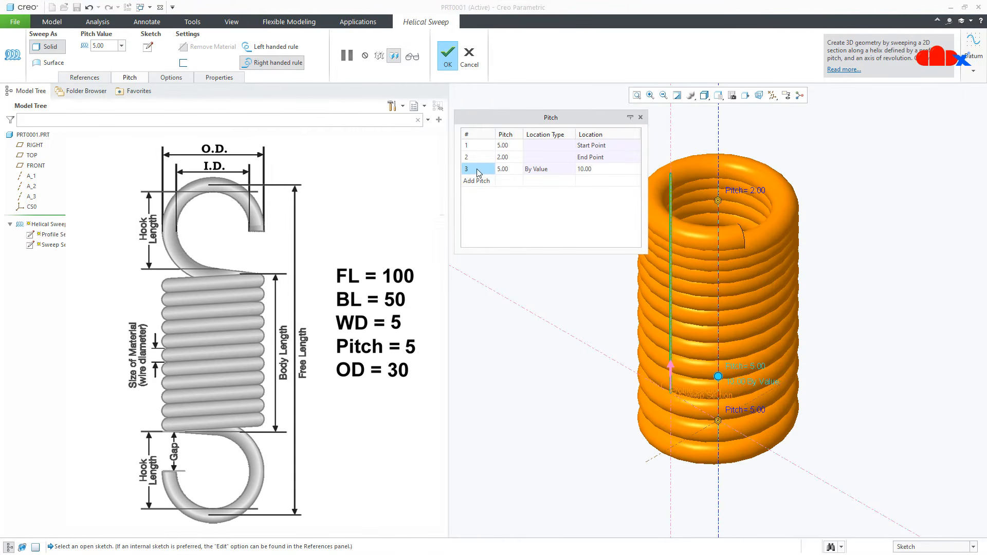
pyautogui.rightClick(477, 169)
pyautogui.click(507, 187)
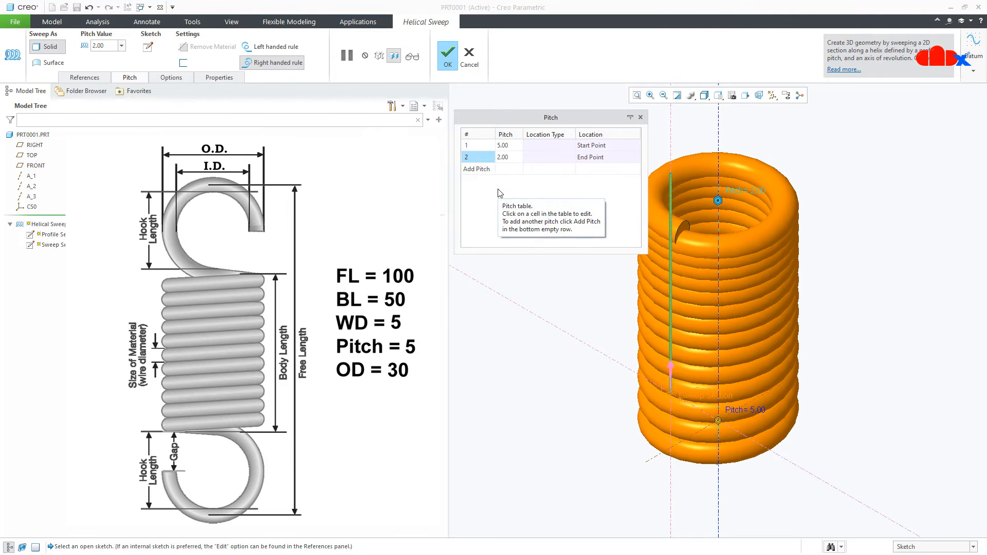
pyautogui.rightClick(480, 156)
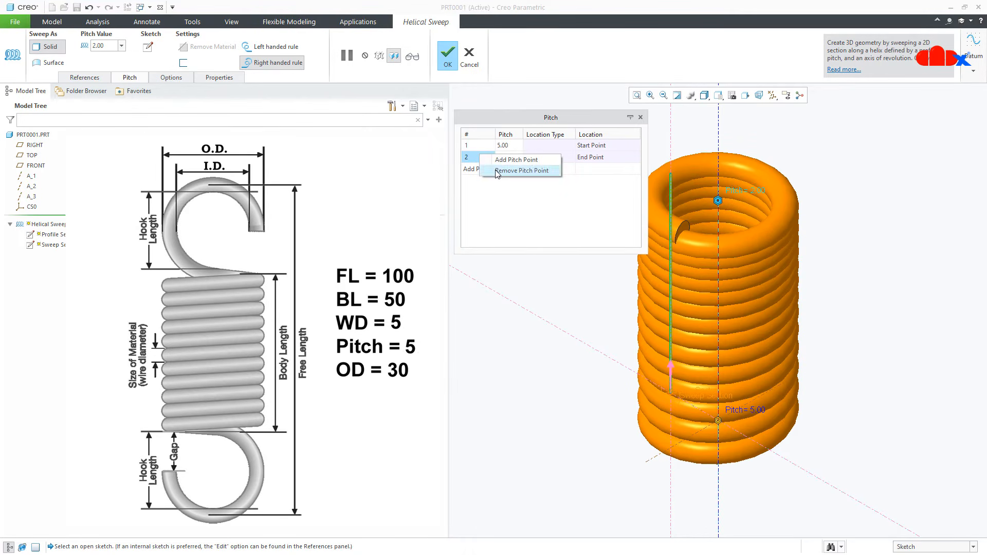
pyautogui.click(521, 170)
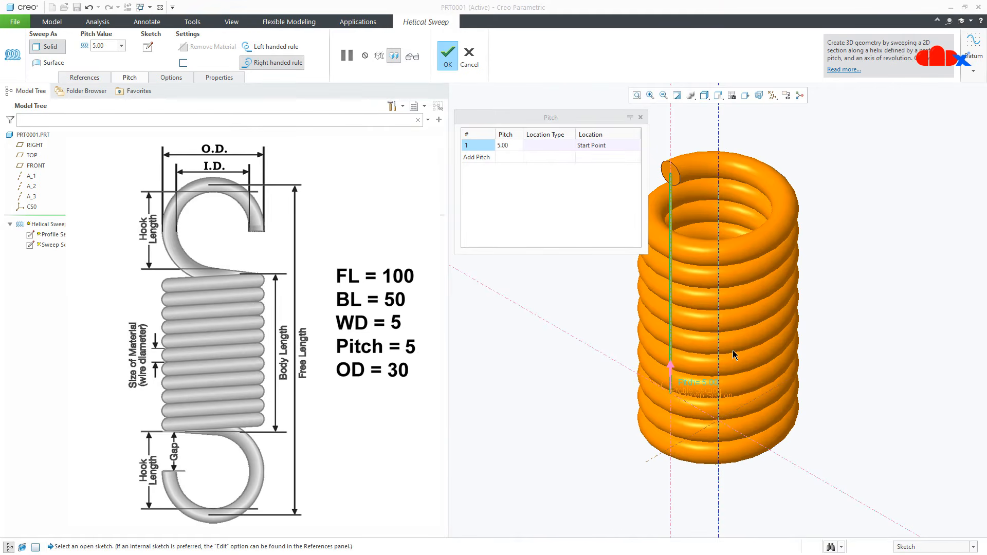
pyautogui.moveTo(708, 340); pyautogui.dragTo(795, 340, button='middle')
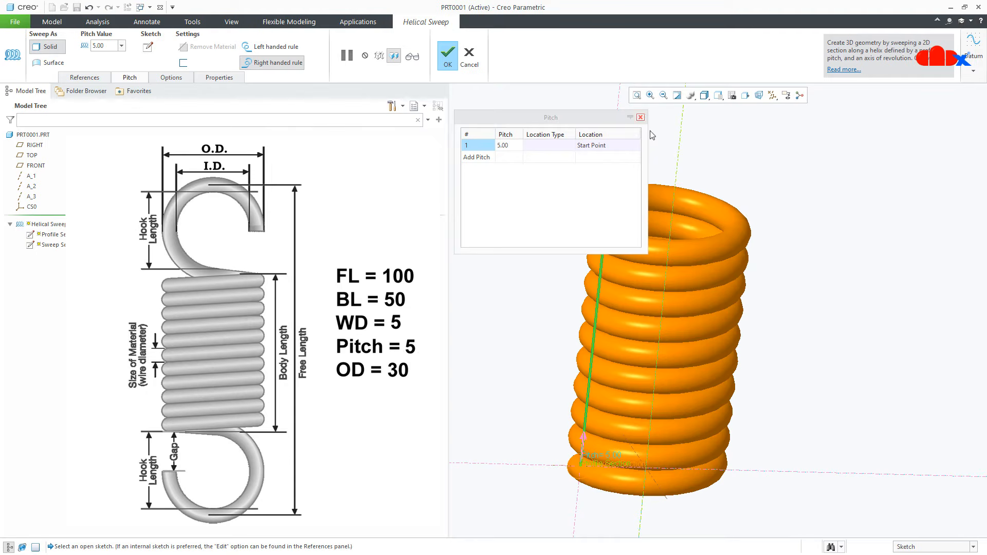
pyautogui.click(641, 117)
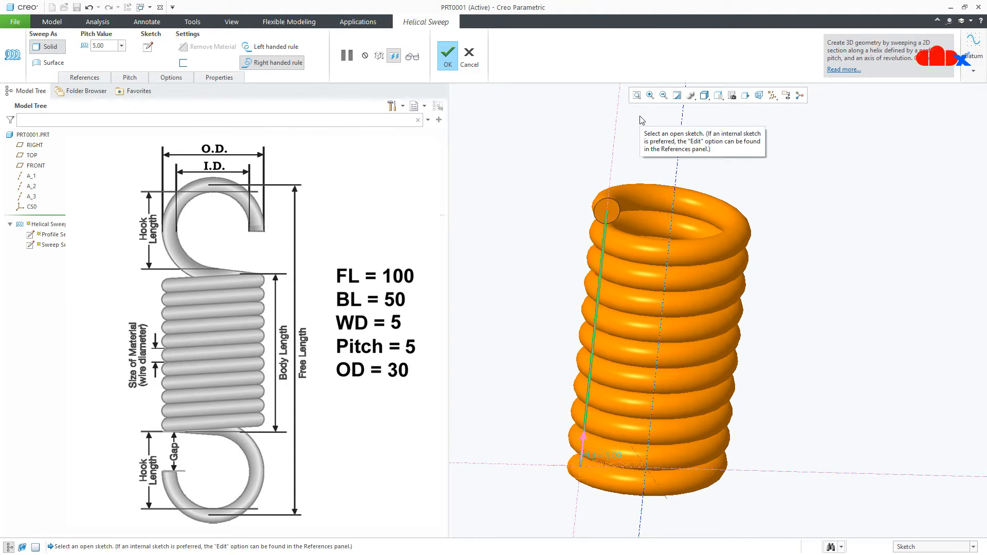
# - Keep the section Constant along the trajectory, accept the redefined Helical Sweep, and restore the default view
pyautogui.click(172, 78)
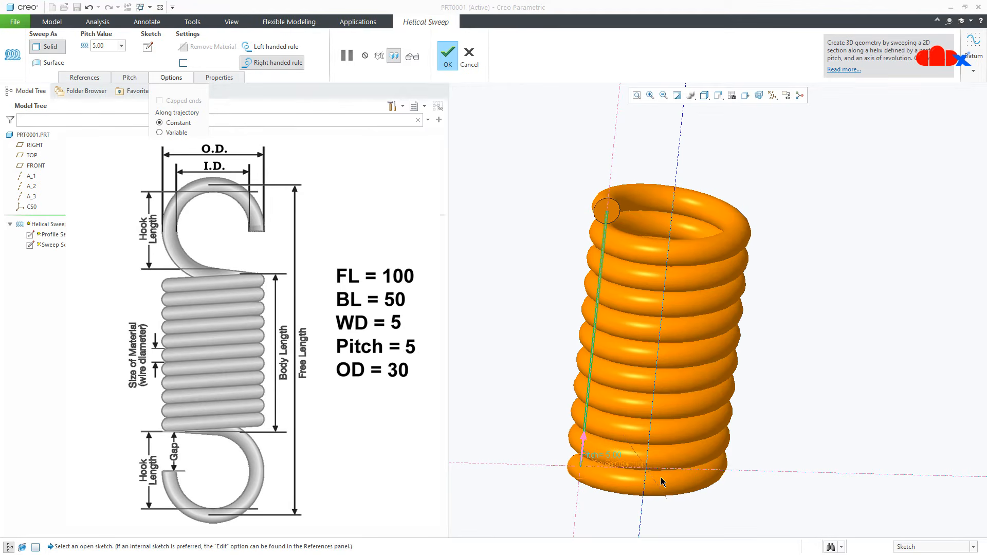
pyautogui.click(160, 133)
pyautogui.click(168, 123)
pyautogui.click(453, 66)
pyautogui.hotkey('ctrl', 'd')
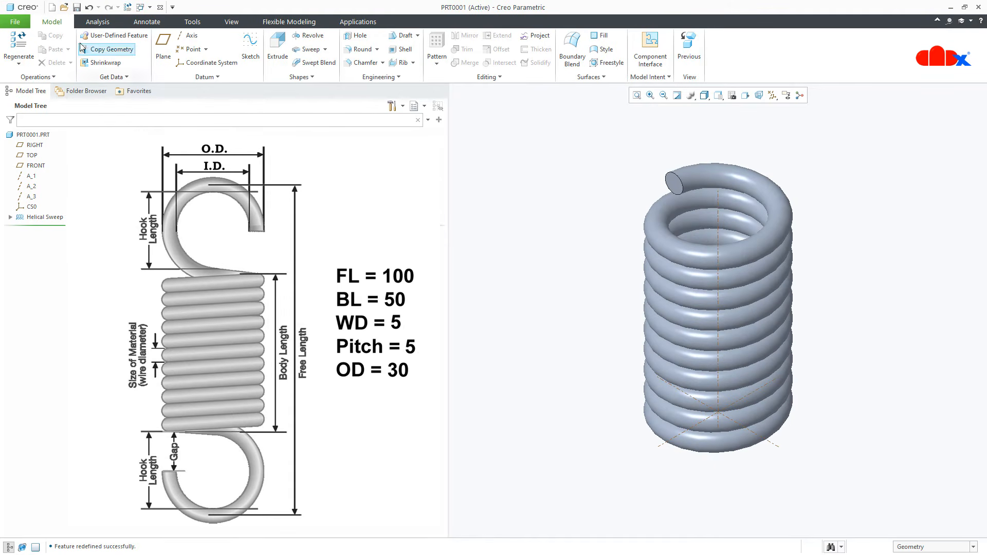
# - Open the part file spring4.prt from the 06-Helical sweep folder
pyautogui.click(63, 9)
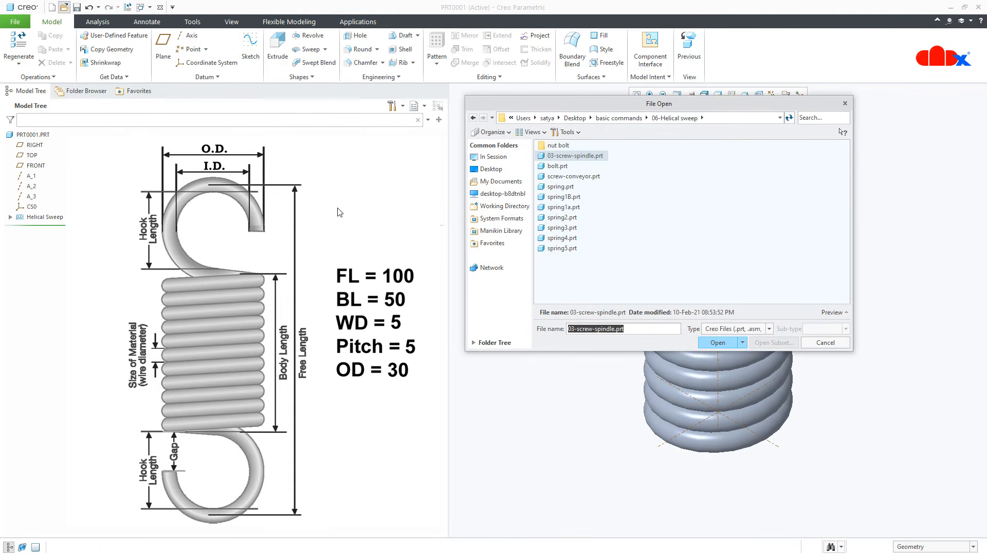
pyautogui.doubleClick(563, 238)
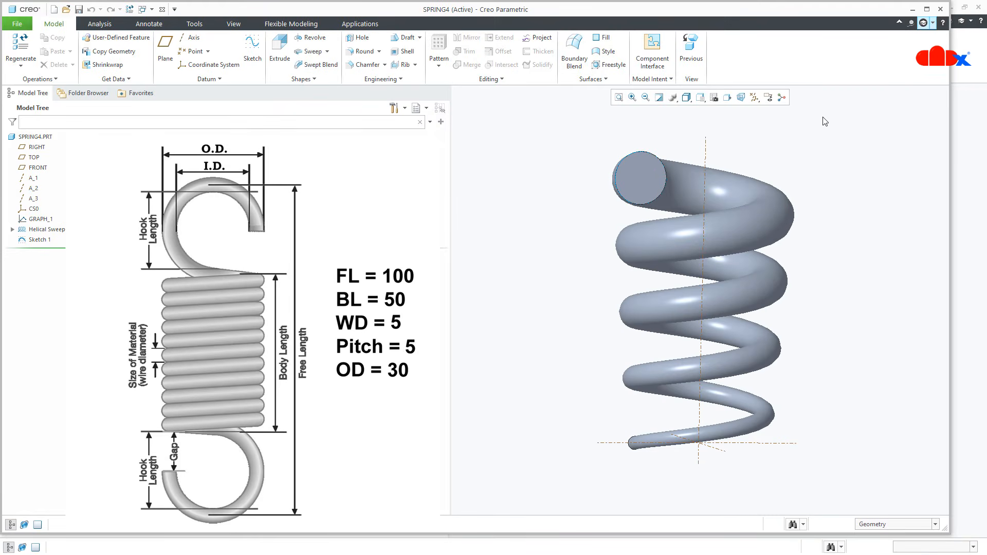
# - Inspect the section option along the trajectory of the Helical Sweep in spring4.prt, keep it Variable, and accept the feature
pyautogui.click(927, 9)
pyautogui.moveTo(812, 288)
pyautogui.mouseDown(button='middle')
pyautogui.moveTo(807, 342)
pyautogui.moveTo(800, 329)
pyautogui.mouseUp(button='middle')
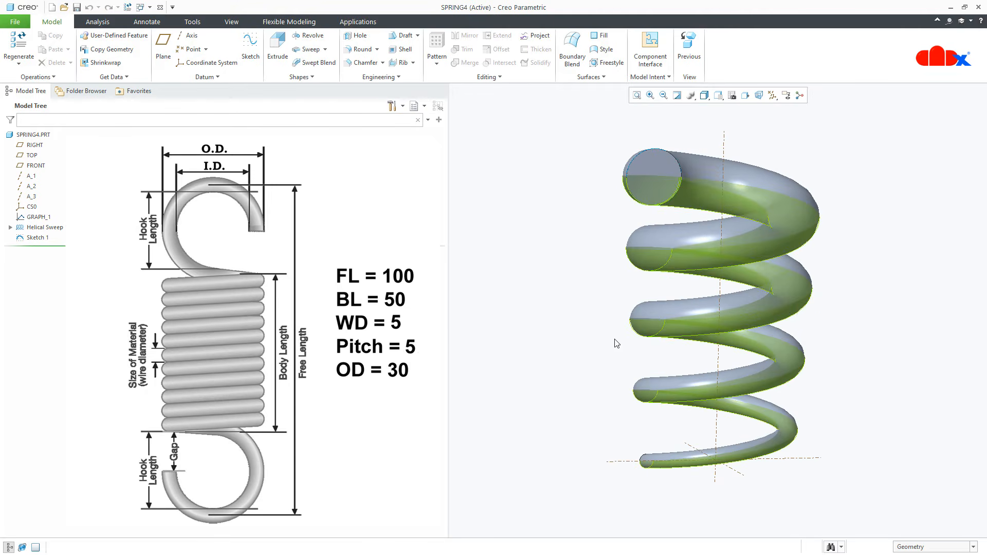
pyautogui.click(45, 226)
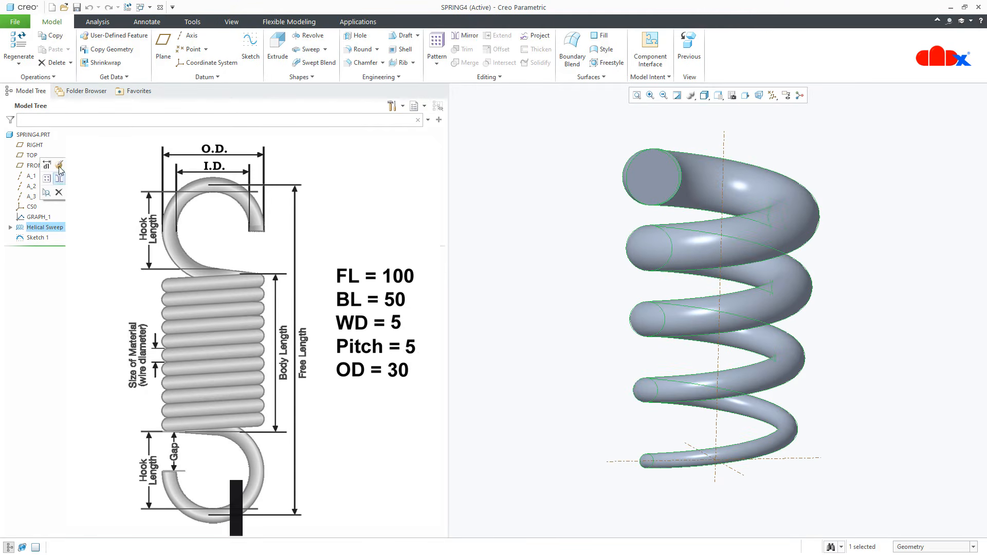
pyautogui.click(60, 166)
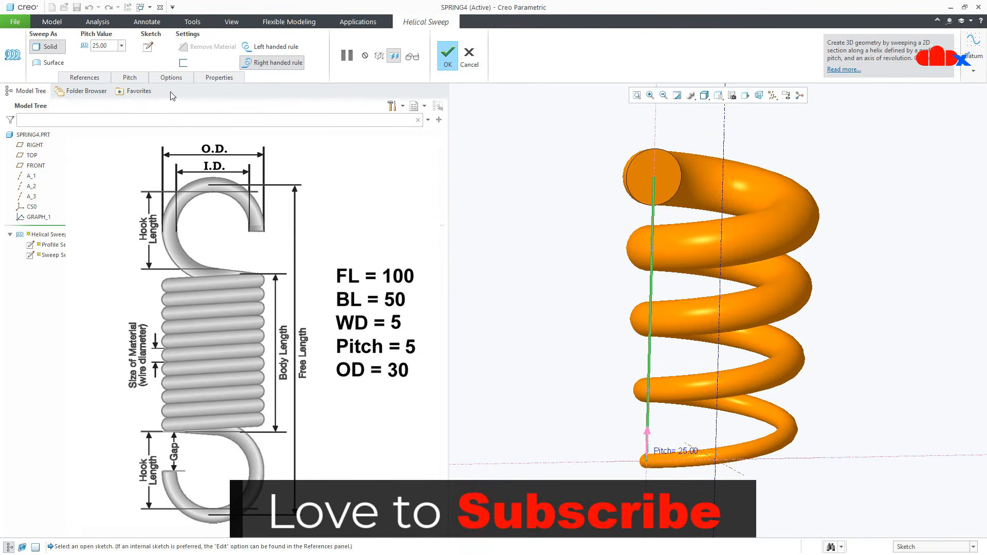
pyautogui.click(181, 79)
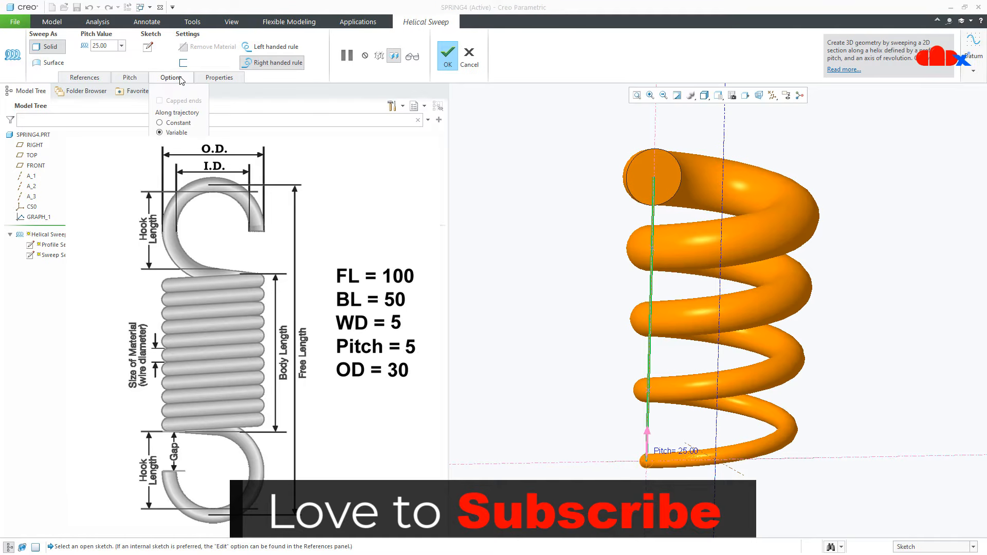
pyautogui.click(173, 134)
pyautogui.click(447, 60)
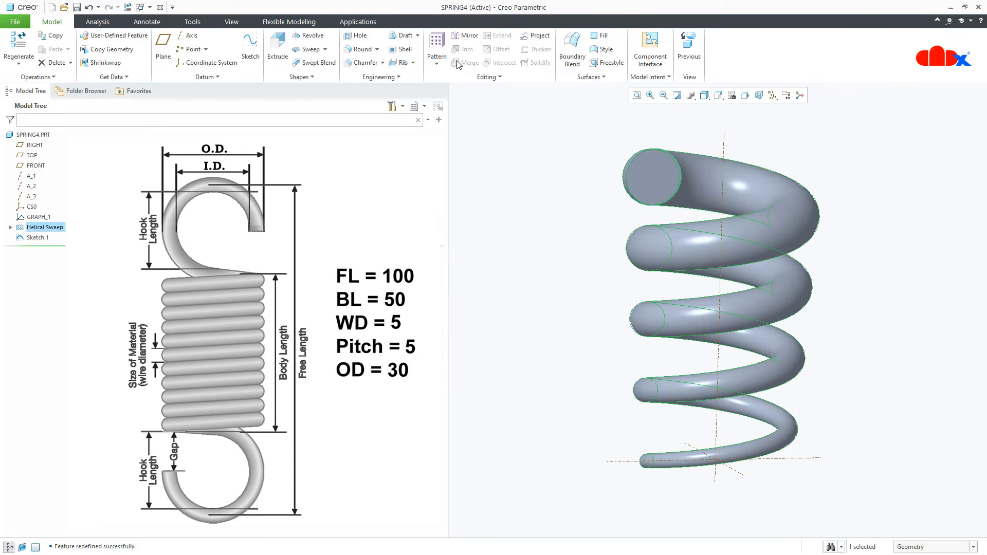
pyautogui.click(530, 202)
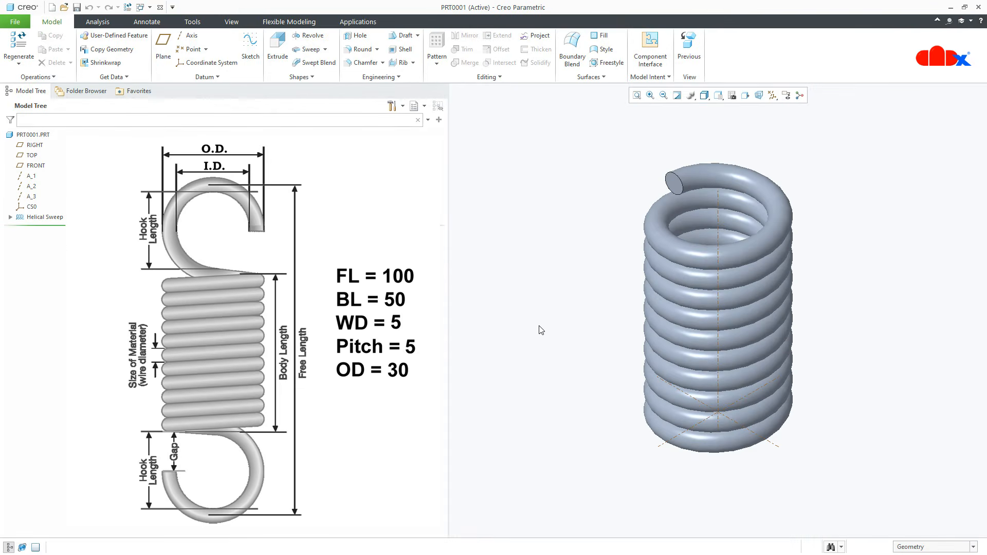
# - Return to the close-coiled spring part, check the Constant section option of its Helical Sweep, and accept the feature
pyautogui.click(44, 217)
pyautogui.click(59, 154)
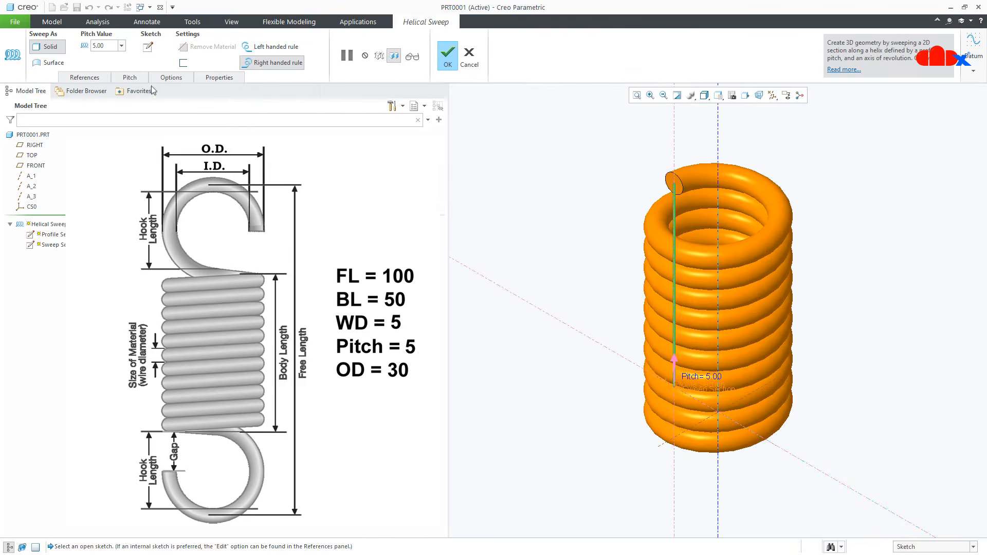
pyautogui.click(171, 77)
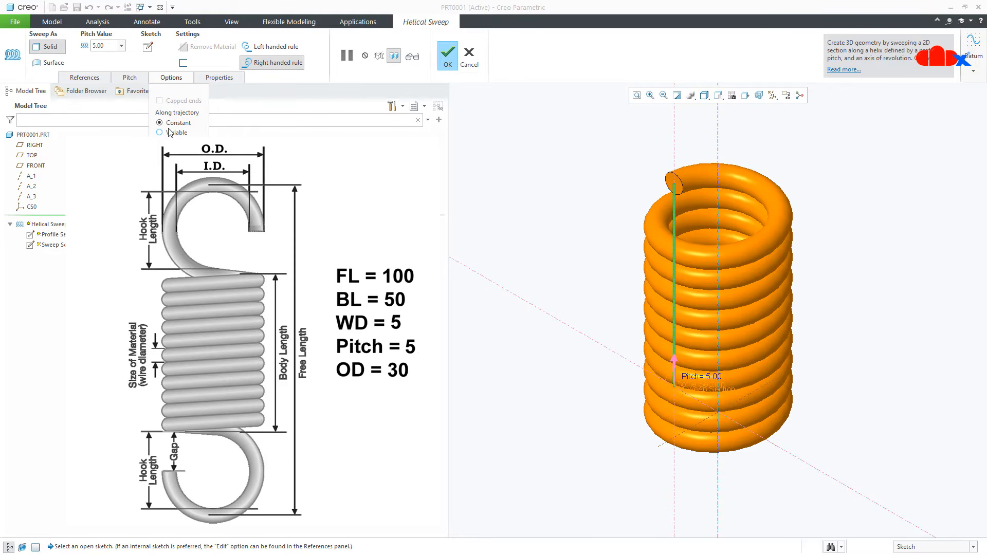
pyautogui.click(445, 57)
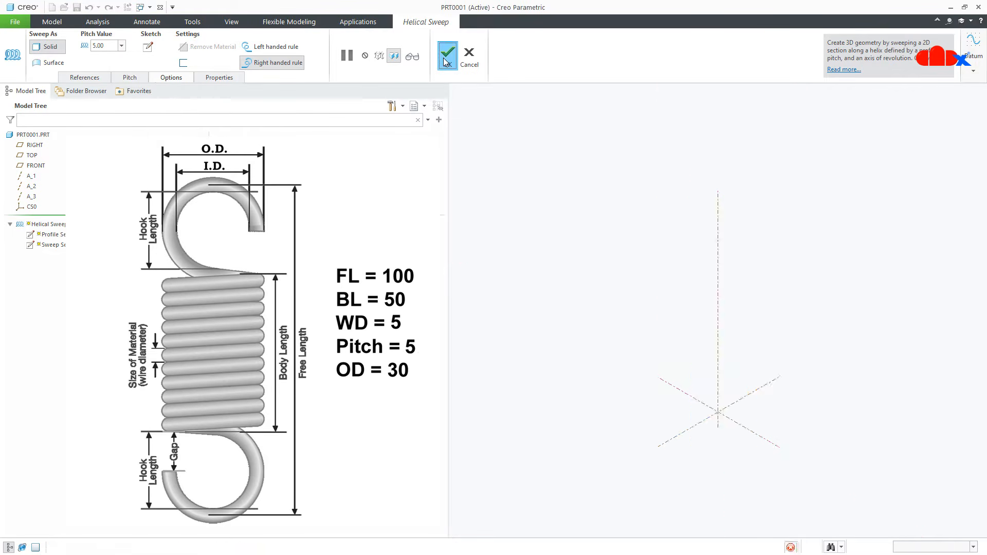
pyautogui.click(568, 274)
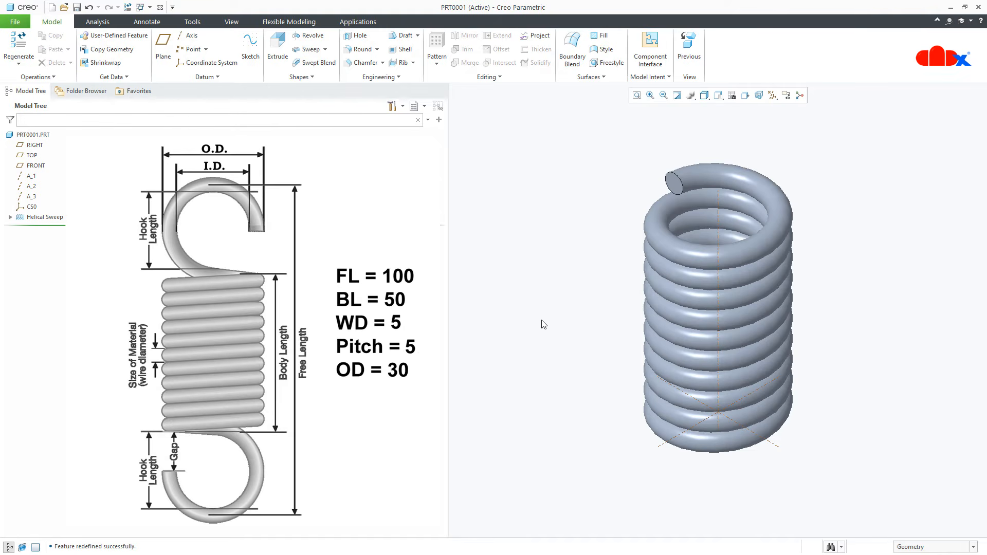
# - Delete the Helical Sweep feature from the close-coiled spring part
pyautogui.click(35, 217)
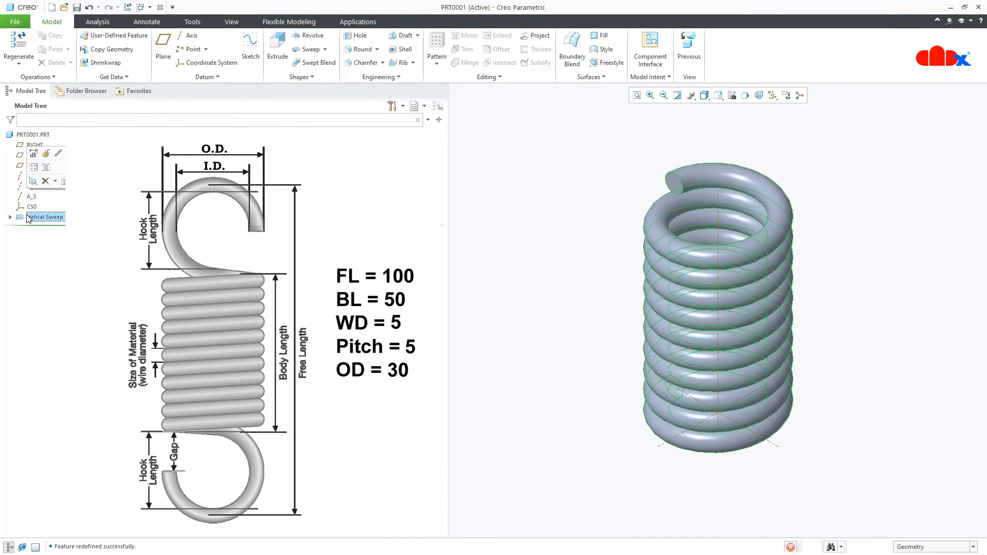
pyautogui.click(46, 181)
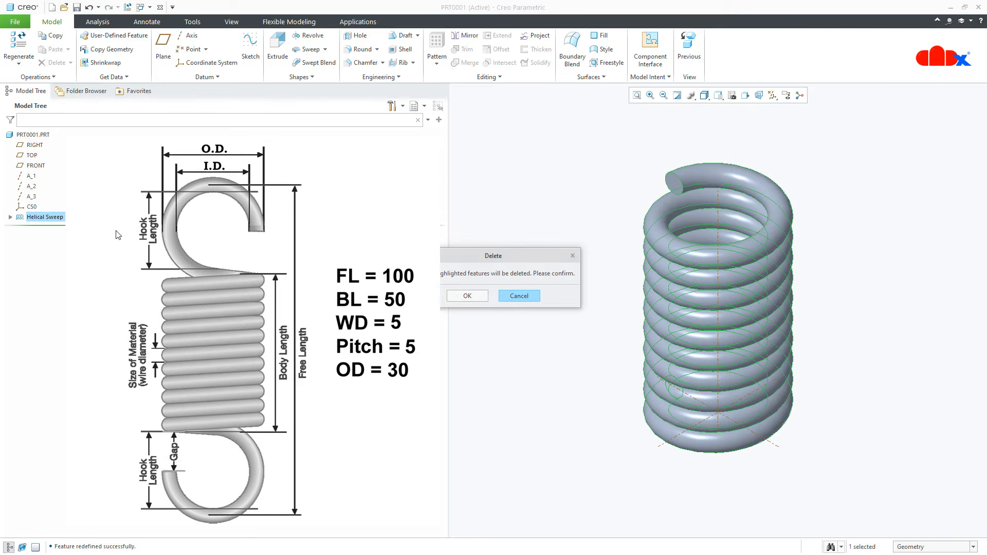
pyautogui.click(468, 298)
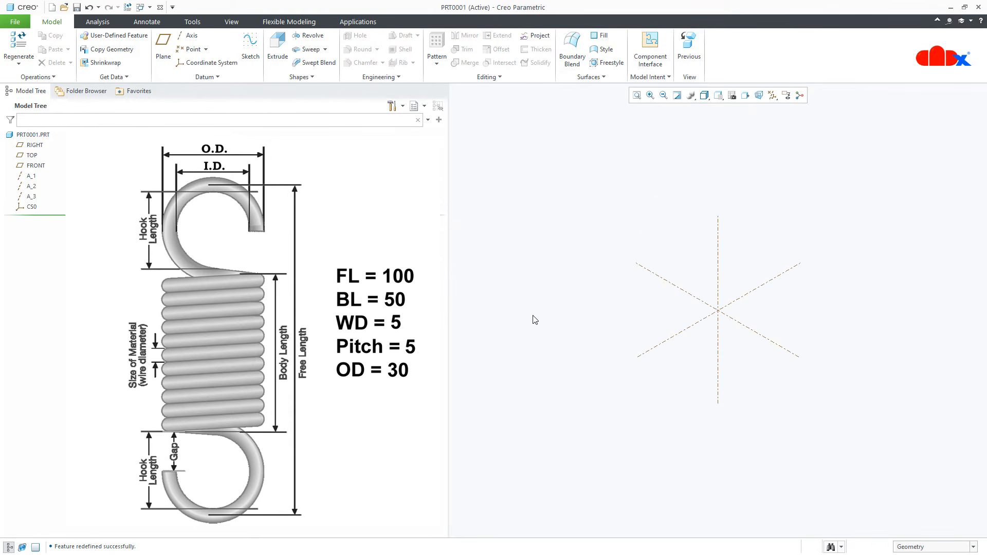
# - Display all datum types and start a sketch on the FRONT plane with the RIGHT plane as its Right orientation reference
pyautogui.click(773, 97)
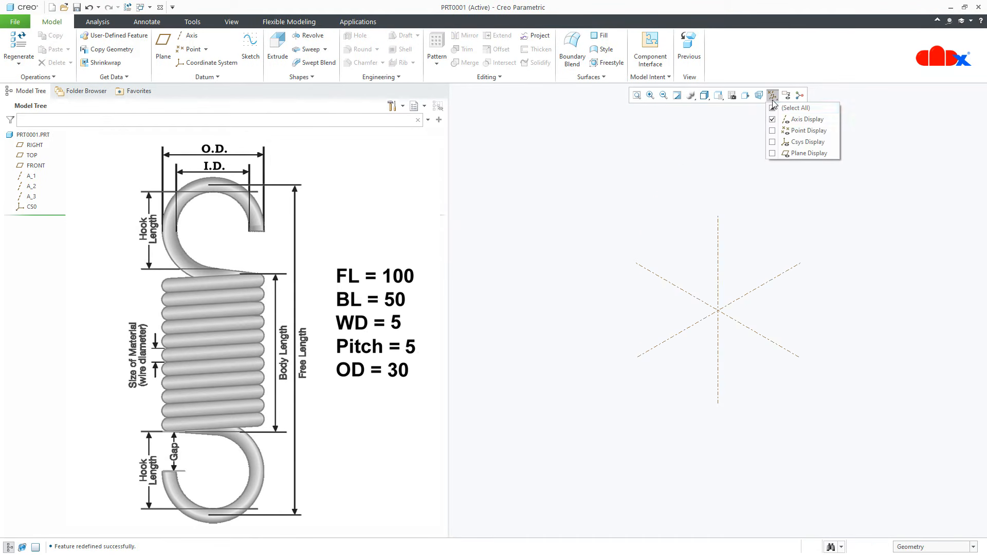
pyautogui.click(773, 110)
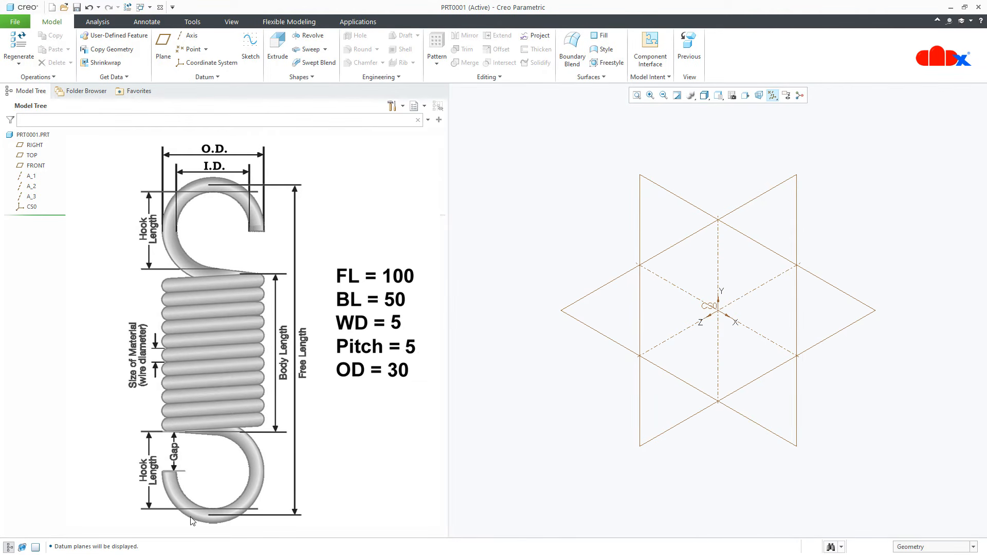
pyautogui.click(250, 48)
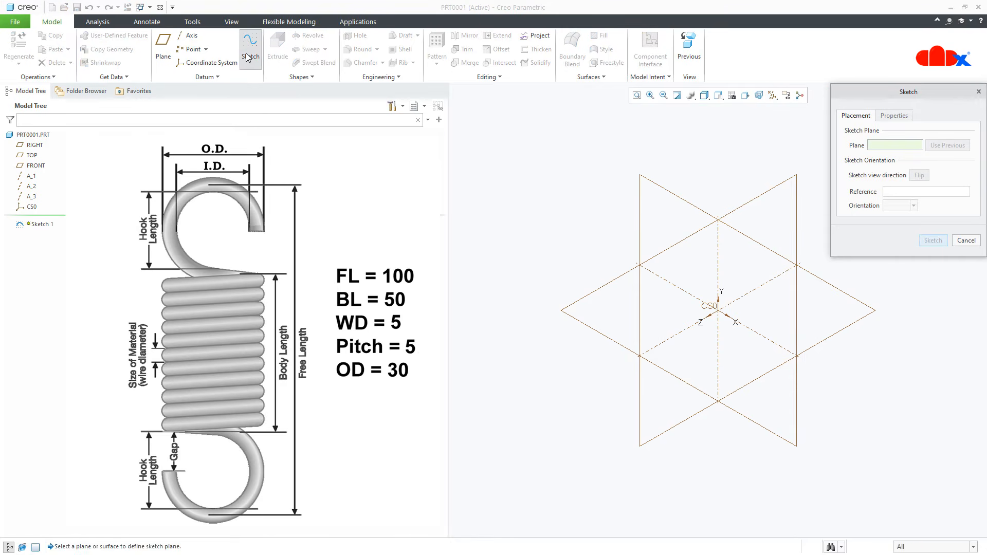
pyautogui.click(641, 206)
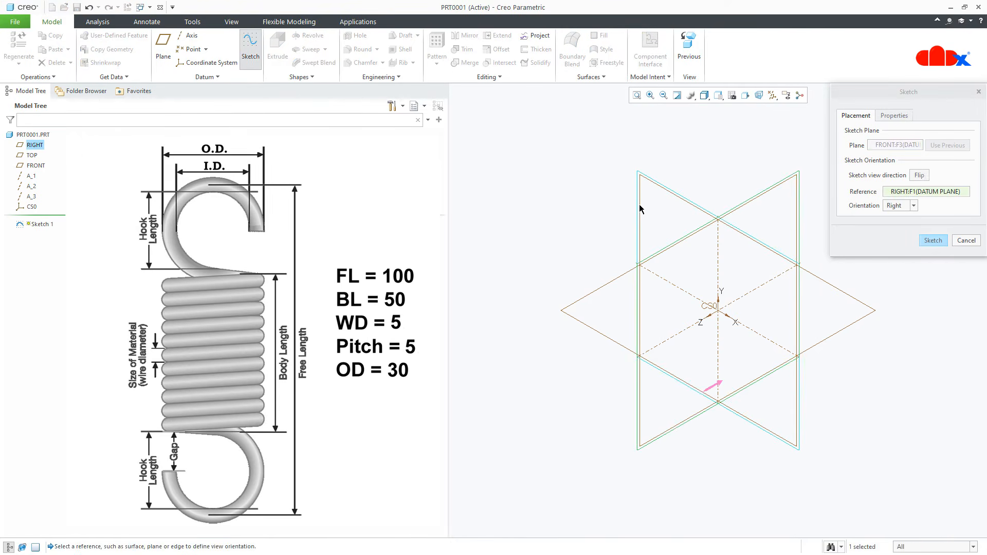
pyautogui.click(932, 242)
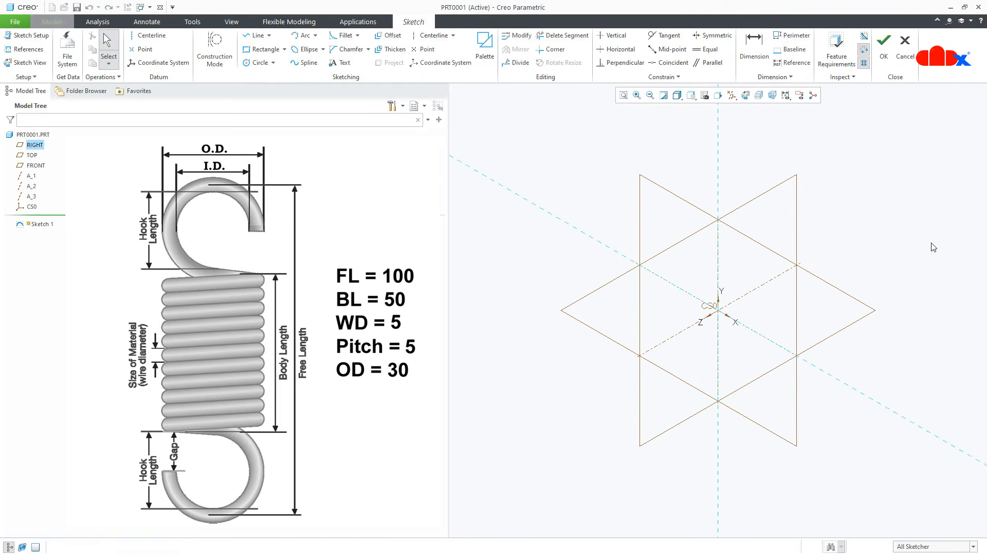
# - Orient the sketch plane parallel to the screen and hide all datum types
pyautogui.click(745, 96)
pyautogui.click(732, 96)
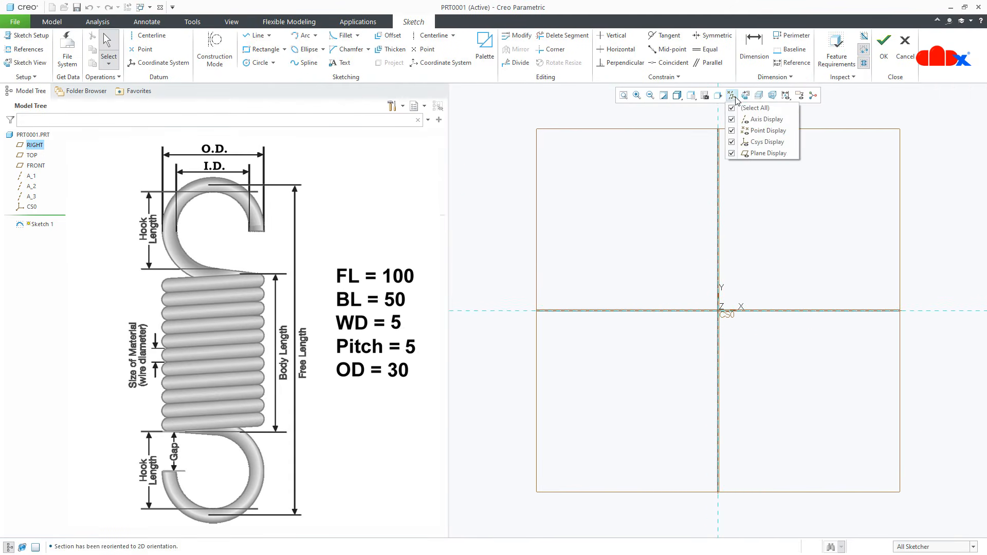
pyautogui.click(732, 108)
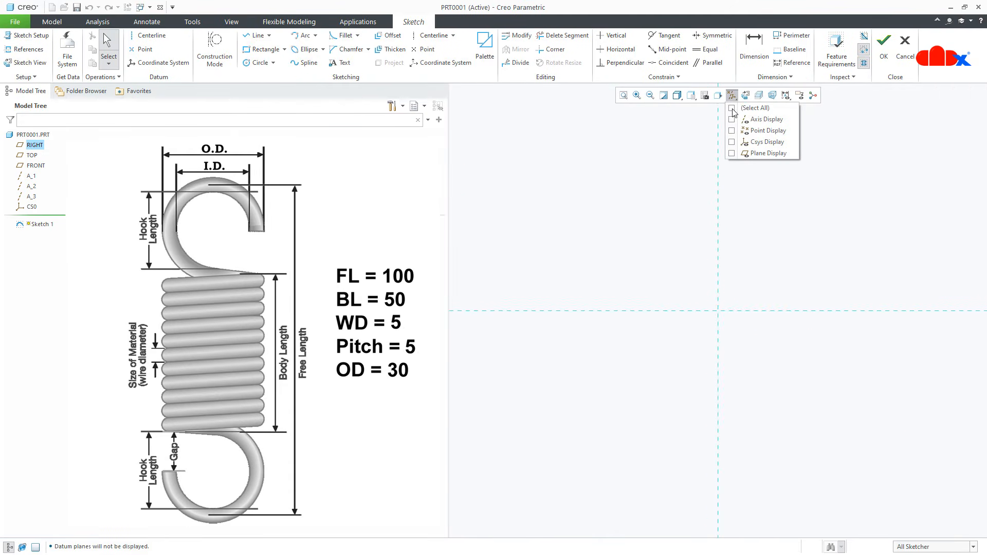
# - Draw a horizontal centerline above the horizontal reference and set the distance between them to 100
pyautogui.rightClick(736, 238)
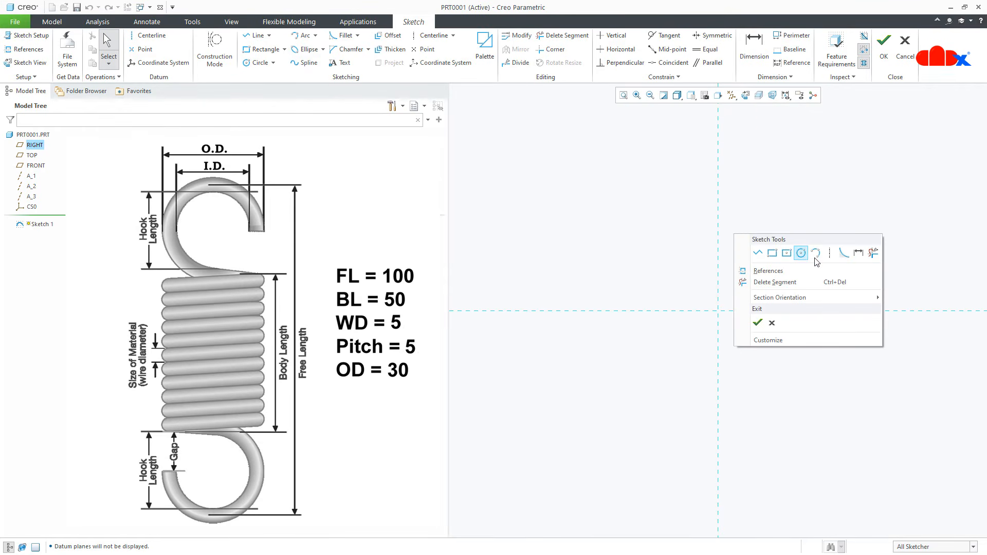
pyautogui.click(829, 253)
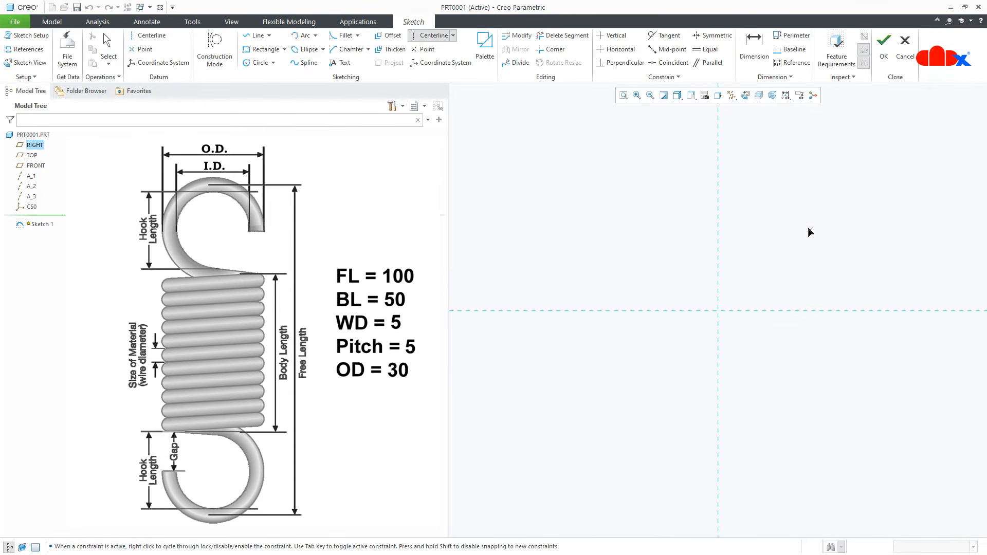
pyautogui.click(730, 167)
pyautogui.click(745, 169)
pyautogui.middleClick(786, 212)
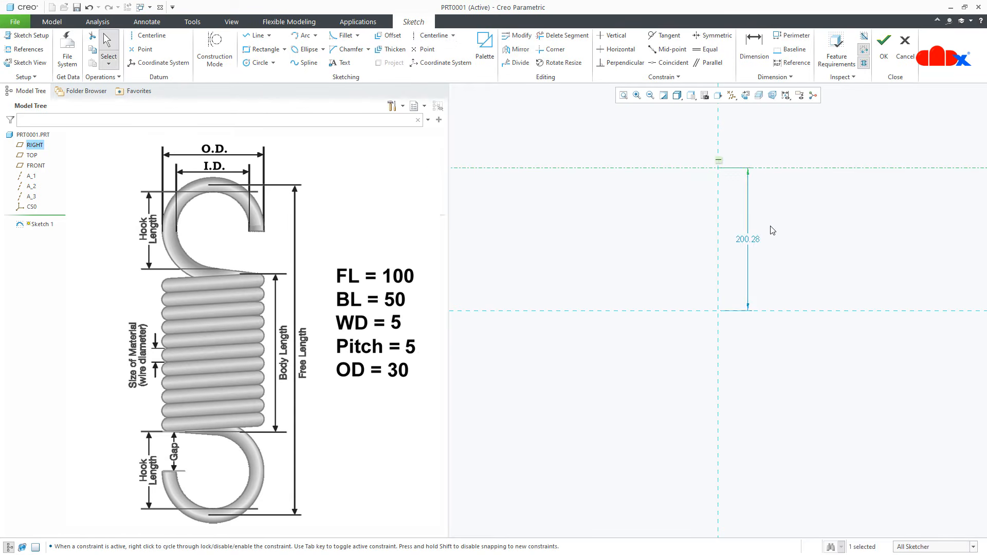
pyautogui.doubleClick(755, 240)
pyautogui.write('100')
pyautogui.press('Return')
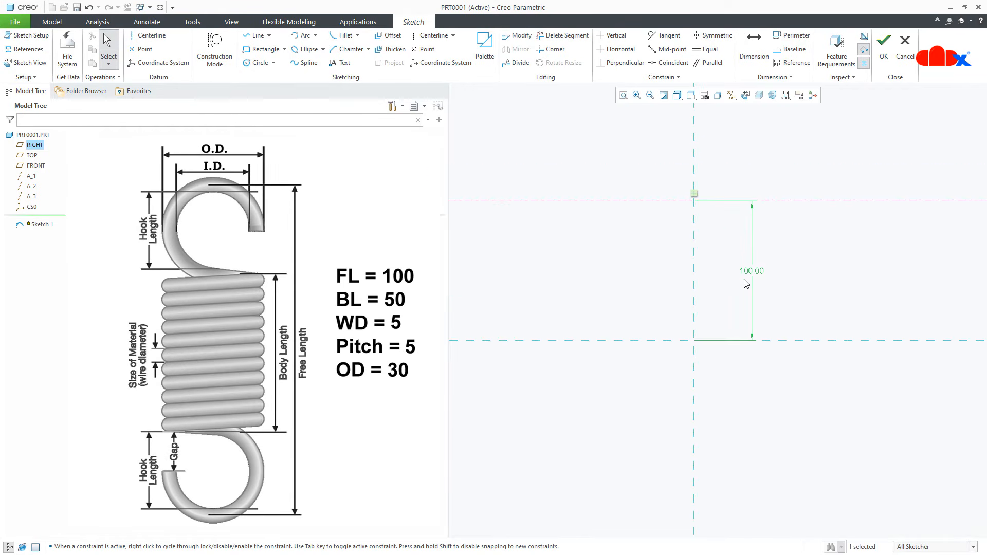
# - Draw two circles about 38 in diameter on the vertical reference, tangent to the upper centerline and the horizontal reference, and make them equal
pyautogui.rightClick(746, 284)
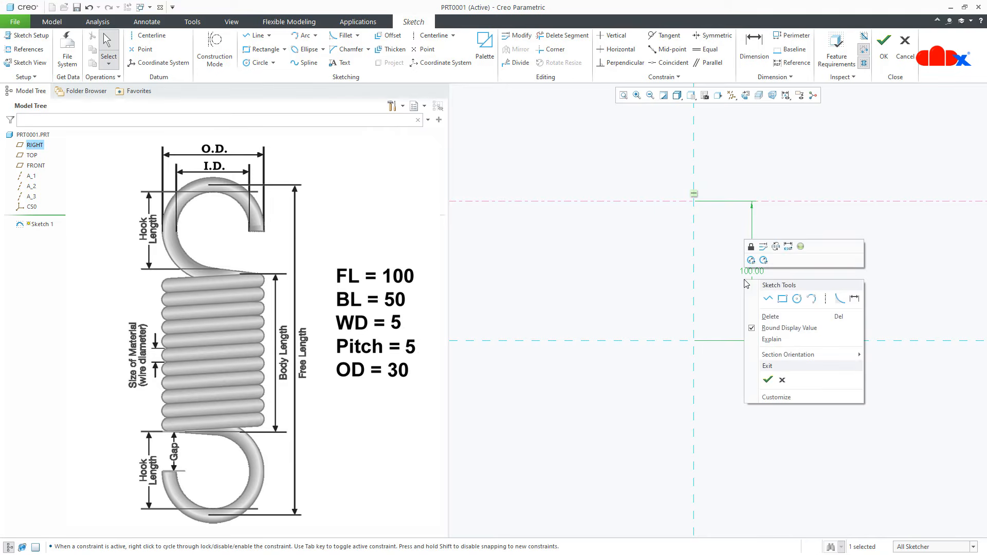
pyautogui.click(797, 300)
pyautogui.click(694, 314)
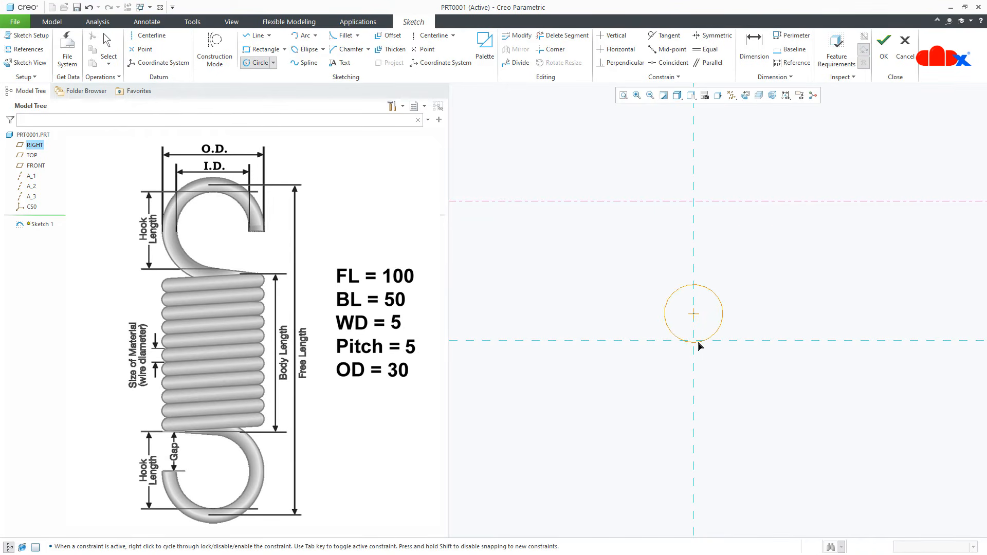
pyautogui.click(699, 344)
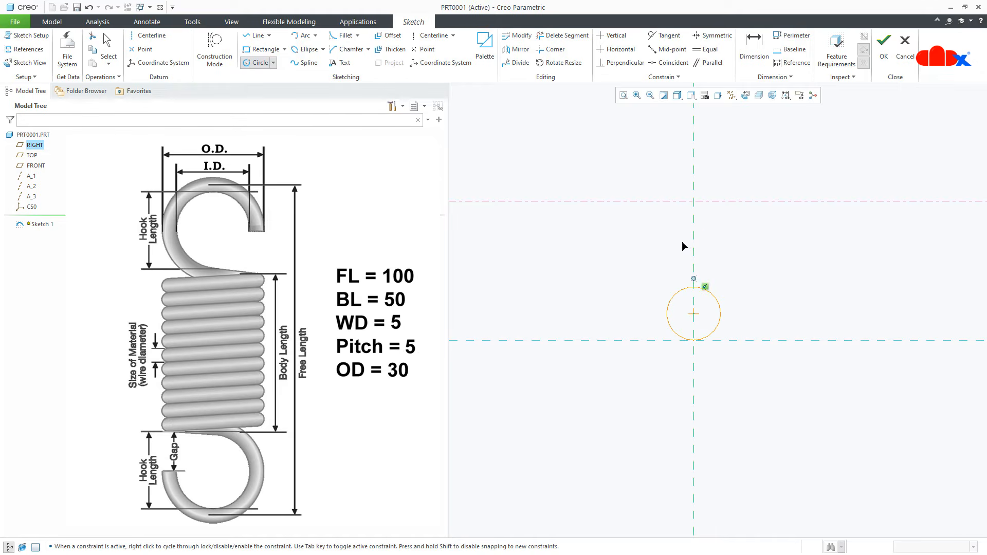
pyautogui.click(693, 227)
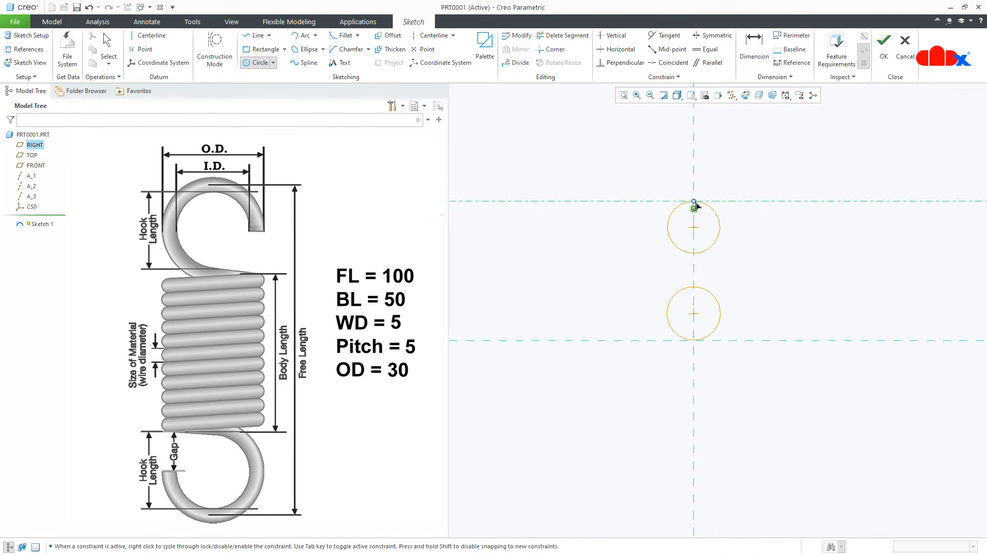
pyautogui.click(694, 202)
pyautogui.middleClick(776, 264)
pyautogui.rightClick(778, 265)
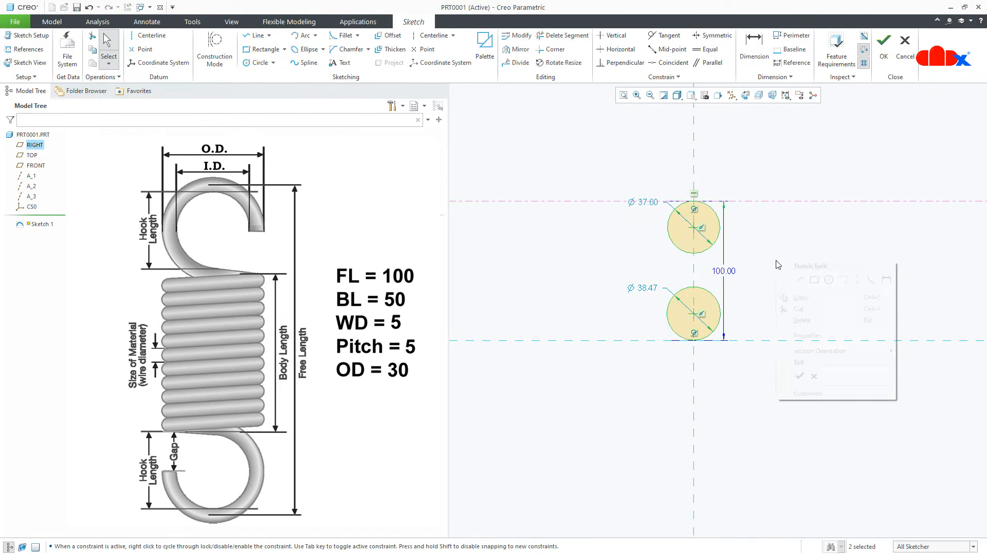
pyautogui.click(807, 240)
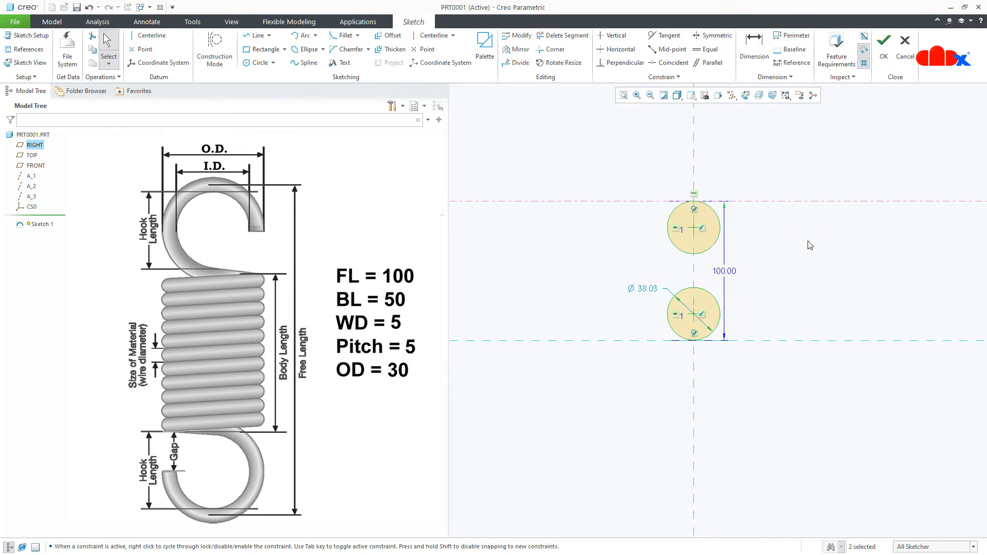
# - Draw horizontal centerlines through the centers of the upper and lower circles
pyautogui.rightClick(809, 243)
pyautogui.click(889, 260)
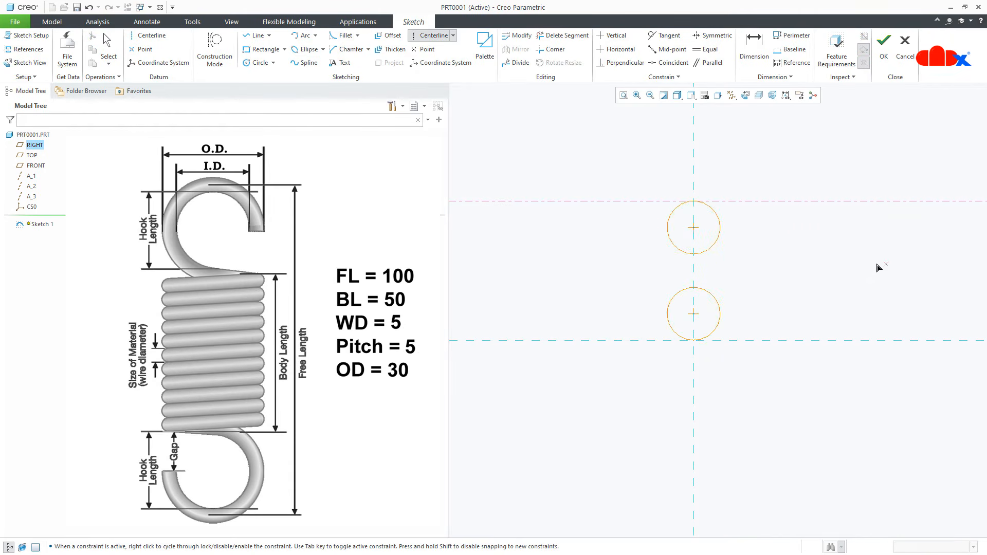
pyautogui.click(694, 227)
pyautogui.click(732, 229)
pyautogui.click(703, 322)
pyautogui.click(719, 320)
pyautogui.middleClick(760, 332)
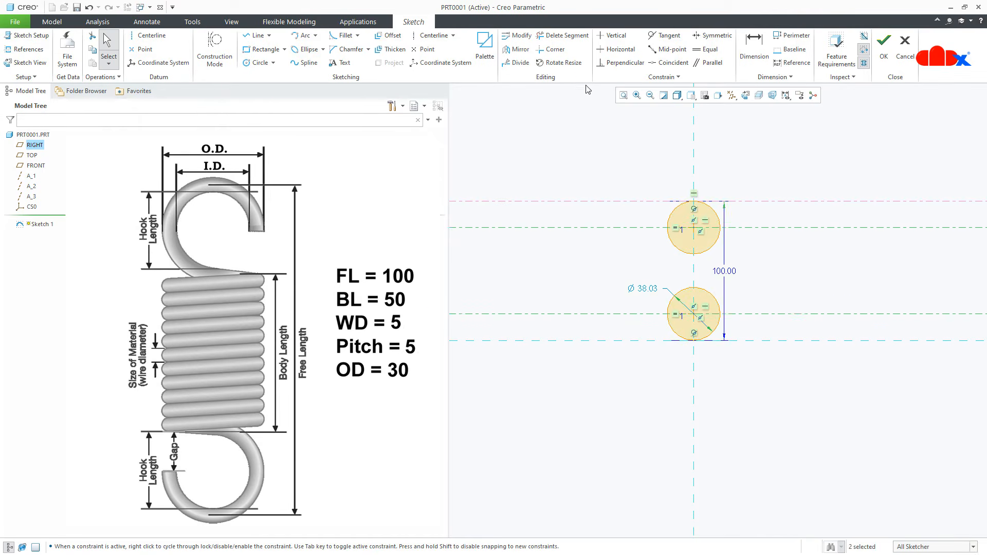
# - Trim away the lower-right quarter of the upper circle and the upper-left quarter of the lower circle to form the hooks
pyautogui.click(564, 35)
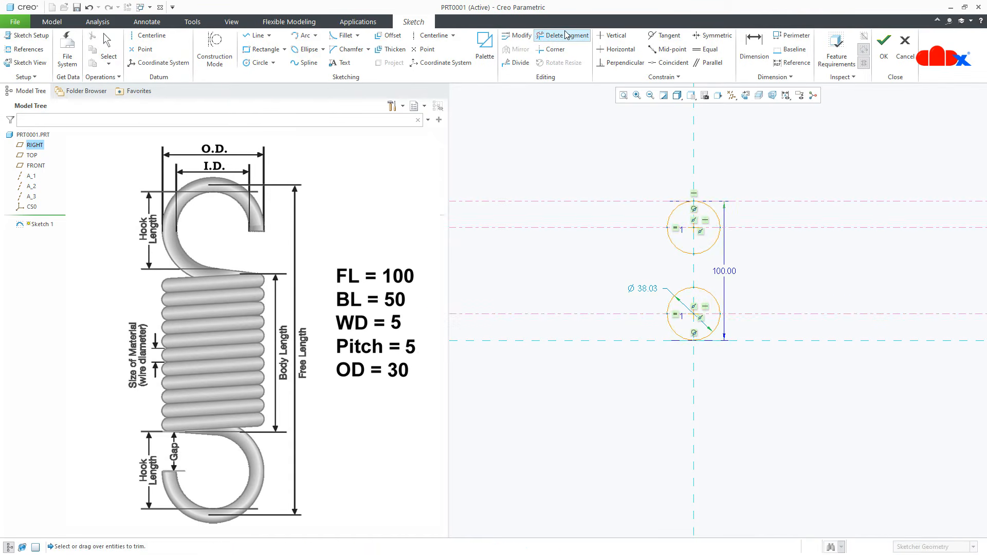
pyautogui.click(703, 247)
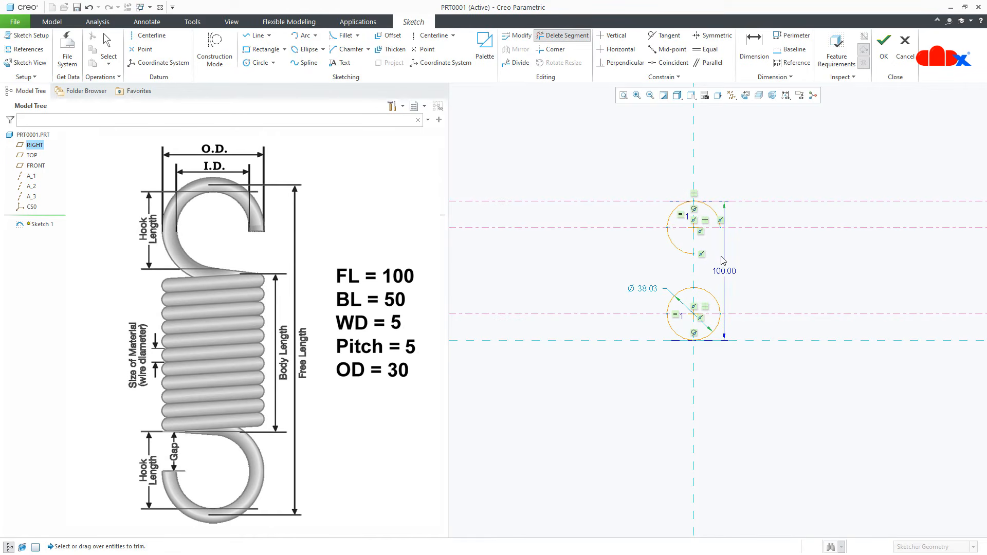
pyautogui.click(679, 300)
pyautogui.middleClick(674, 295)
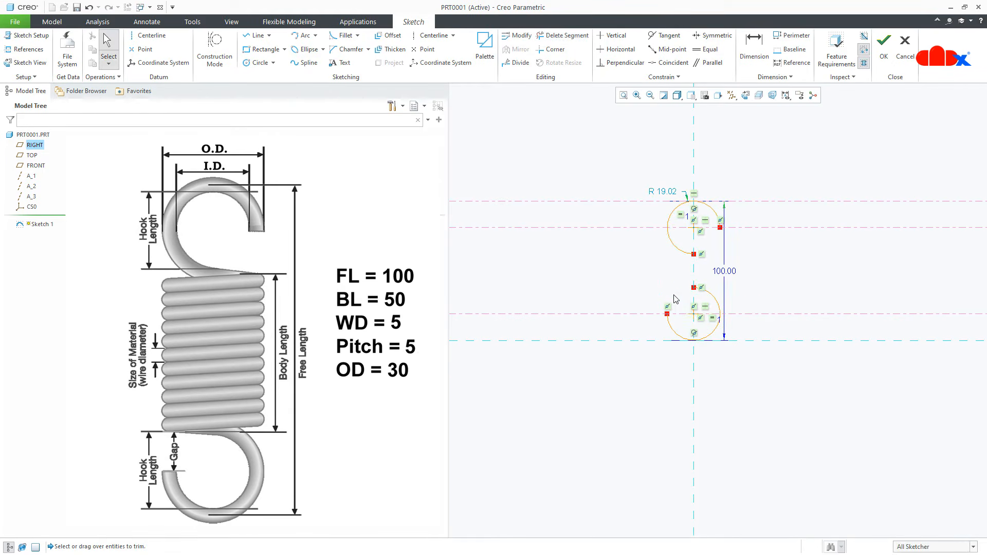
# - Dimension the upper hook arc's diameter as 25 and finish the hook sketch
pyautogui.rightClick(660, 227)
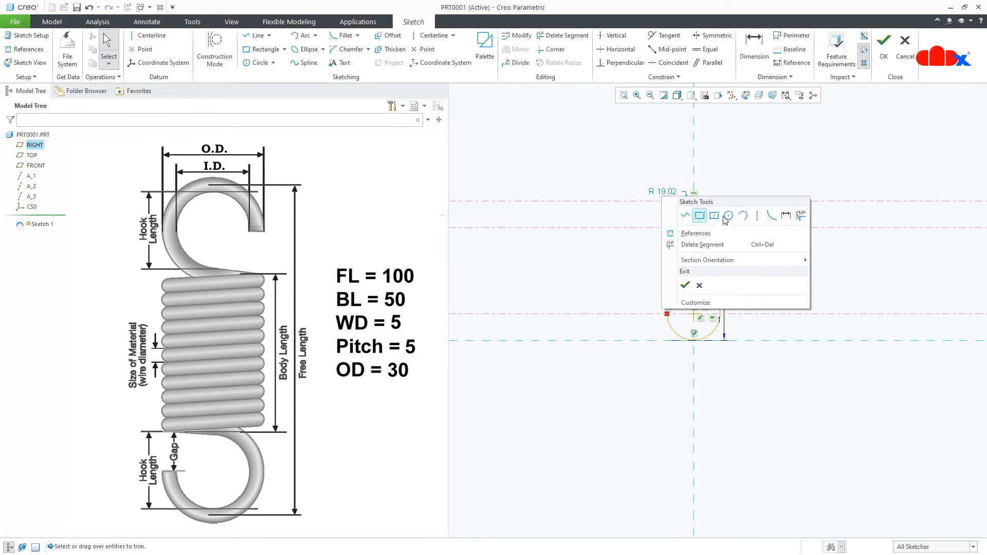
pyautogui.click(785, 221)
pyautogui.doubleClick(669, 222)
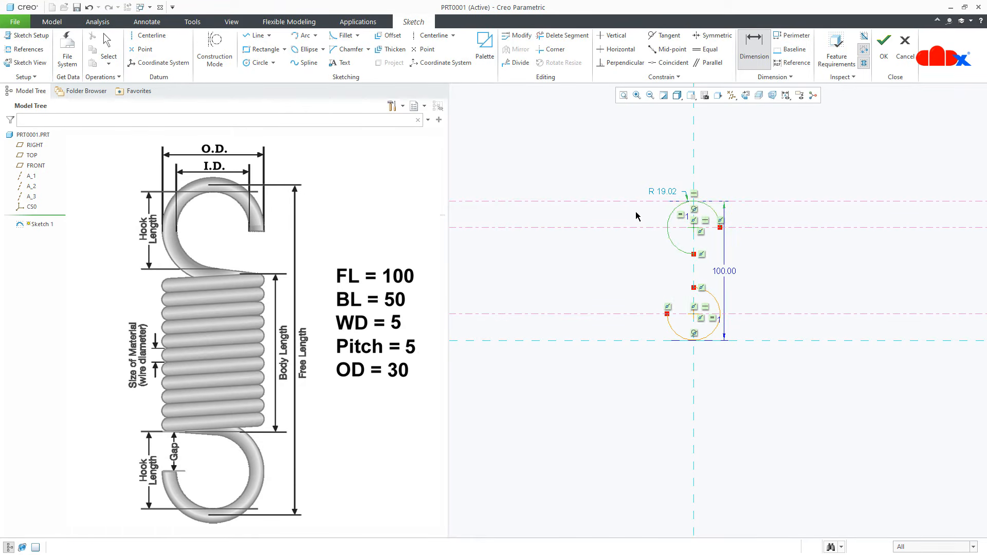
pyautogui.middleClick(636, 215)
pyautogui.write('25')
pyautogui.press('Return')
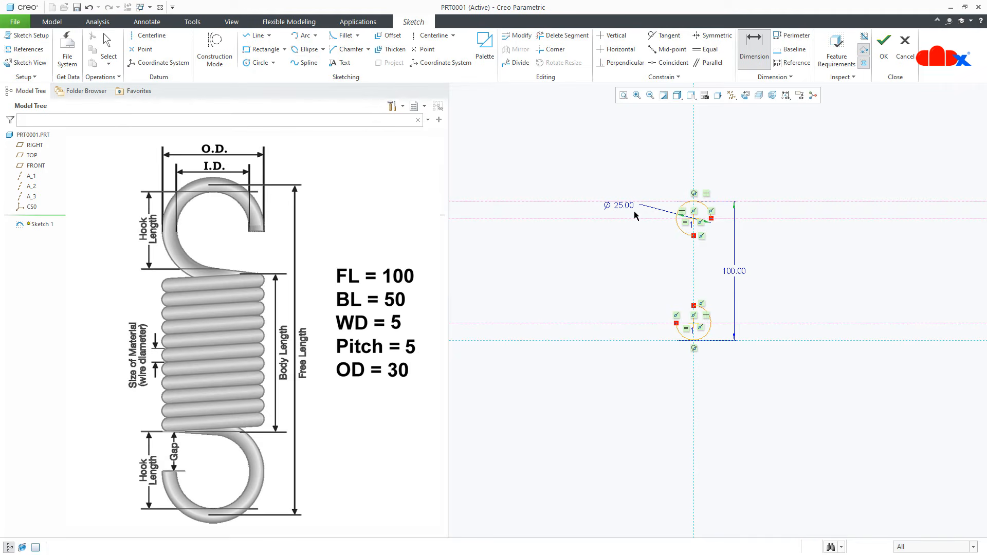
pyautogui.click(623, 95)
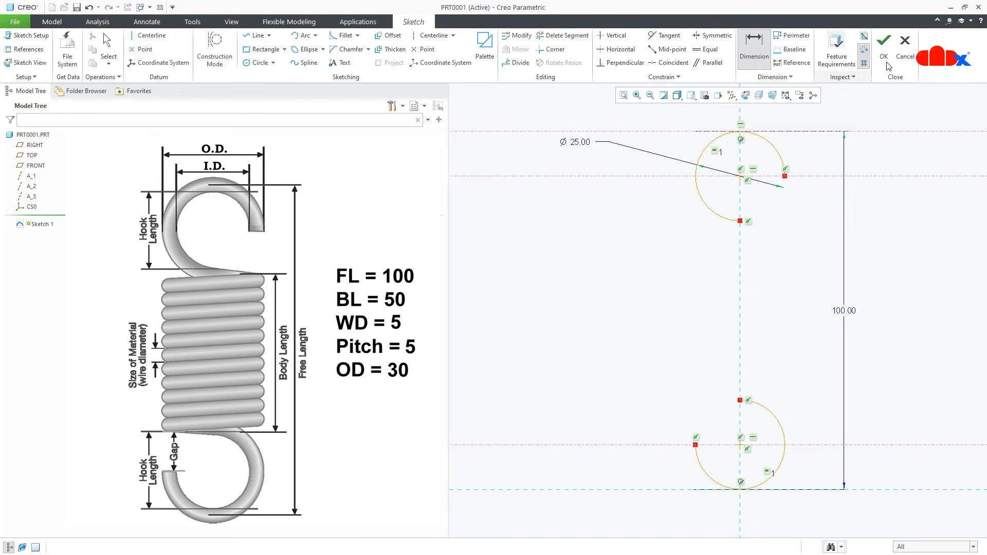
pyautogui.click(884, 42)
pyautogui.click(853, 235)
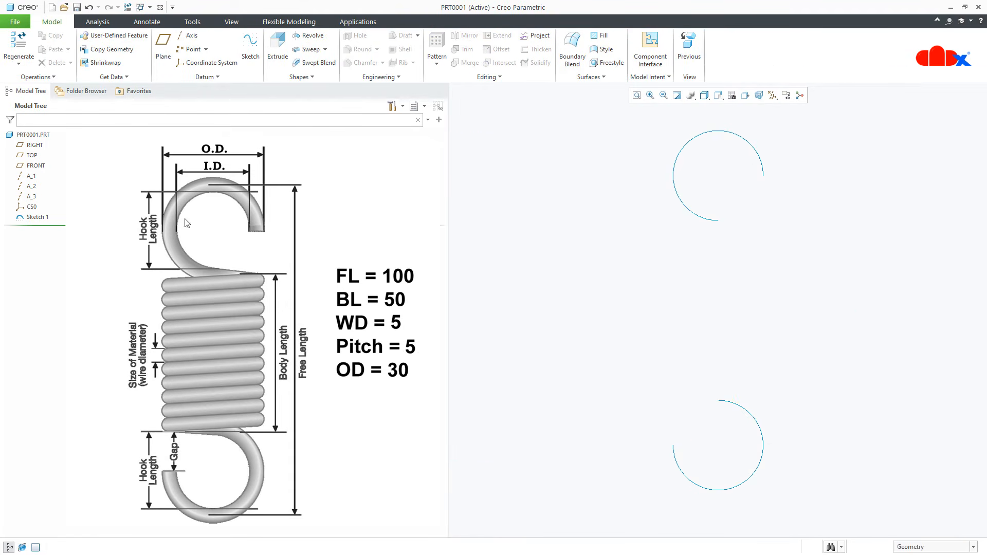
# - Rename the hook sketch as FL
pyautogui.click(27, 219)
pyautogui.click(29, 218)
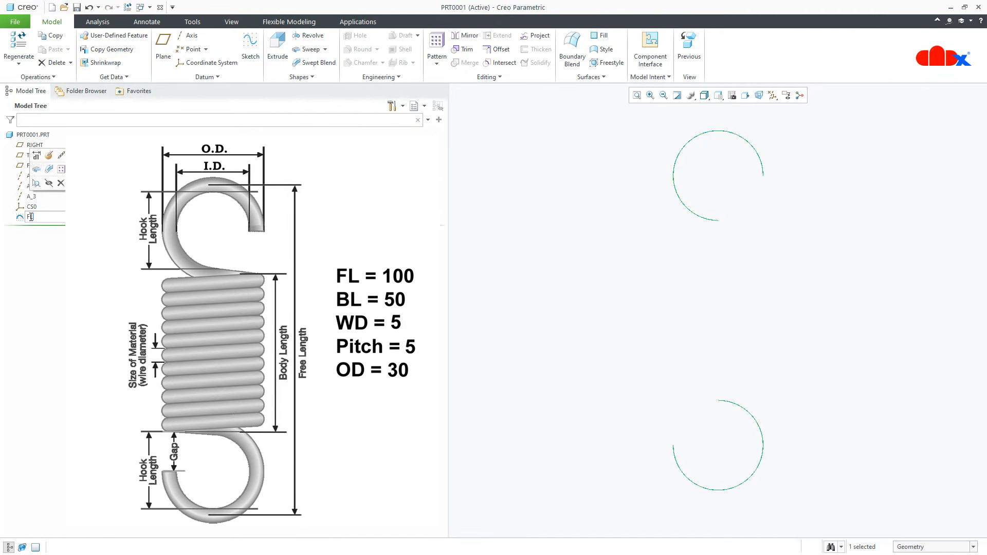
pyautogui.write('FL')
pyautogui.press('Return')
# - Show the hook sketch's dimensions and rename its overall height dimension to FL
pyautogui.click(20, 217)
pyautogui.click(26, 156)
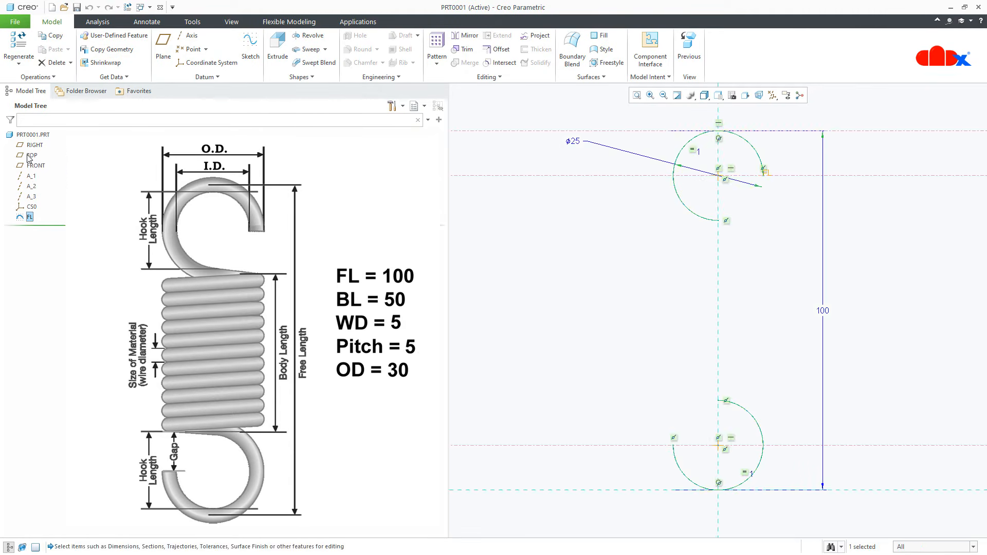
pyautogui.click(822, 309)
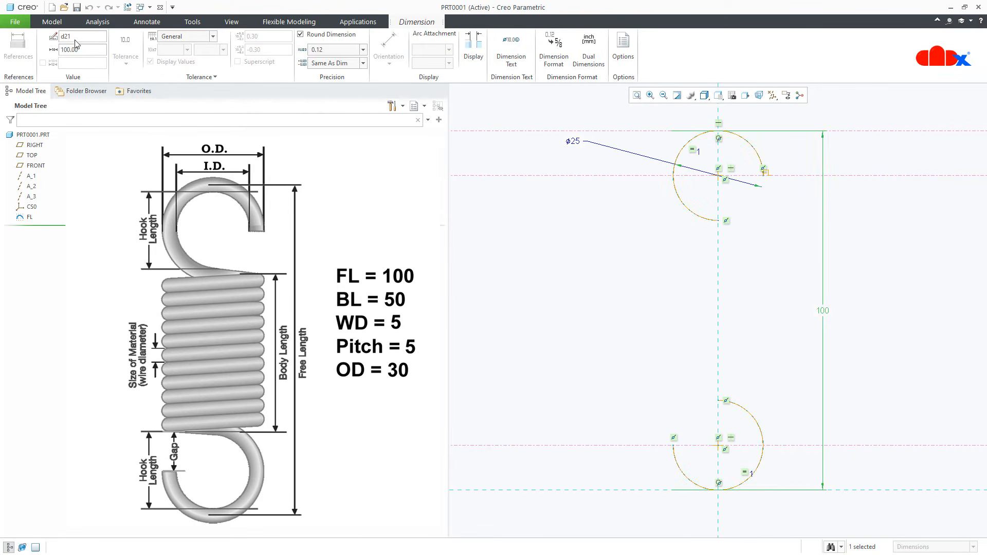
pyautogui.write('FL')
pyautogui.click(530, 278)
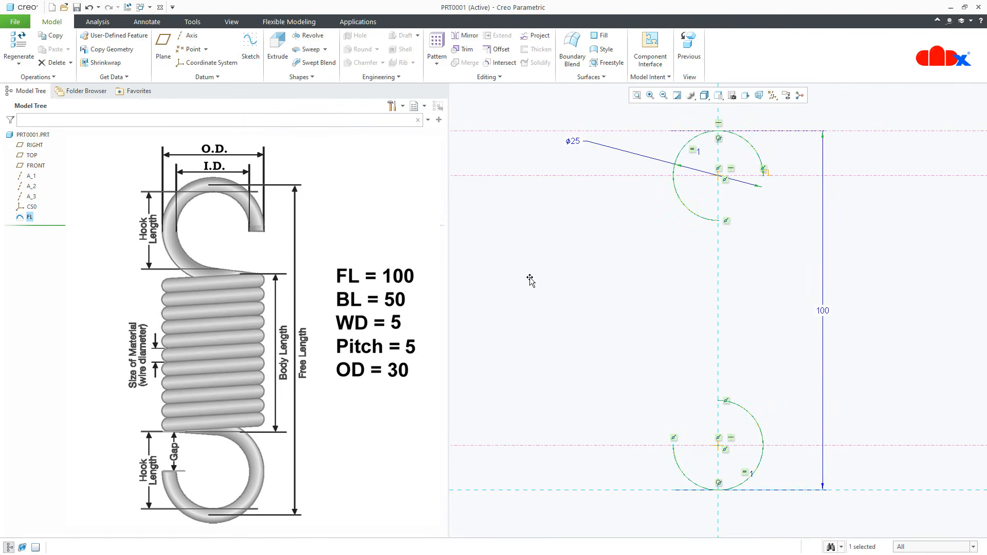
# - Check the hook sketch's dimension names by switching the display to symbols and back to values, and regenerate the part
pyautogui.click(192, 21)
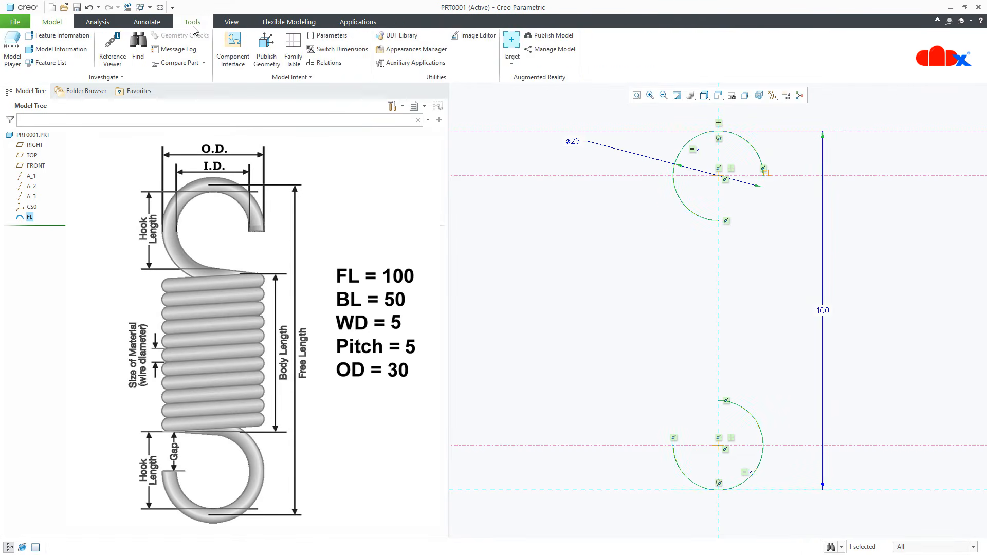
pyautogui.click(315, 54)
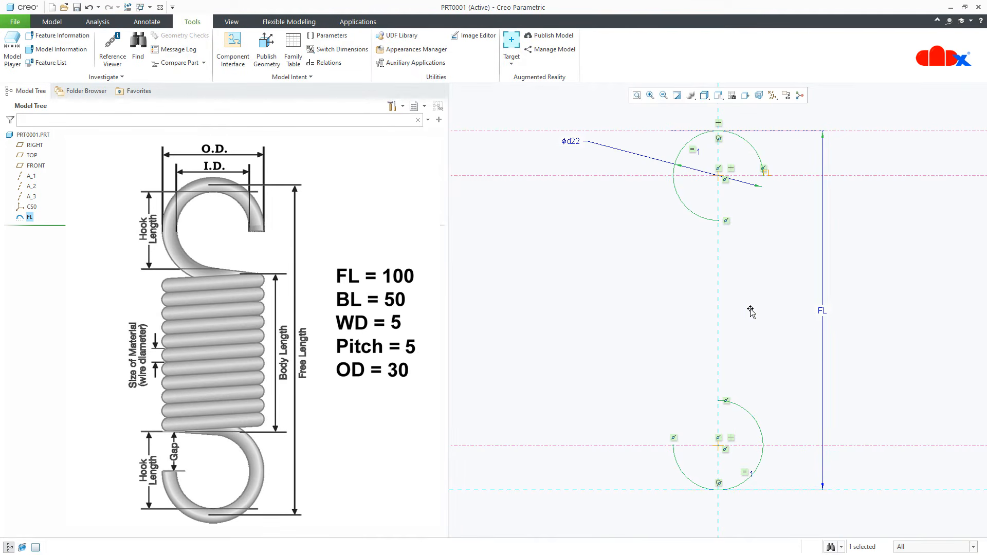
pyautogui.click(334, 49)
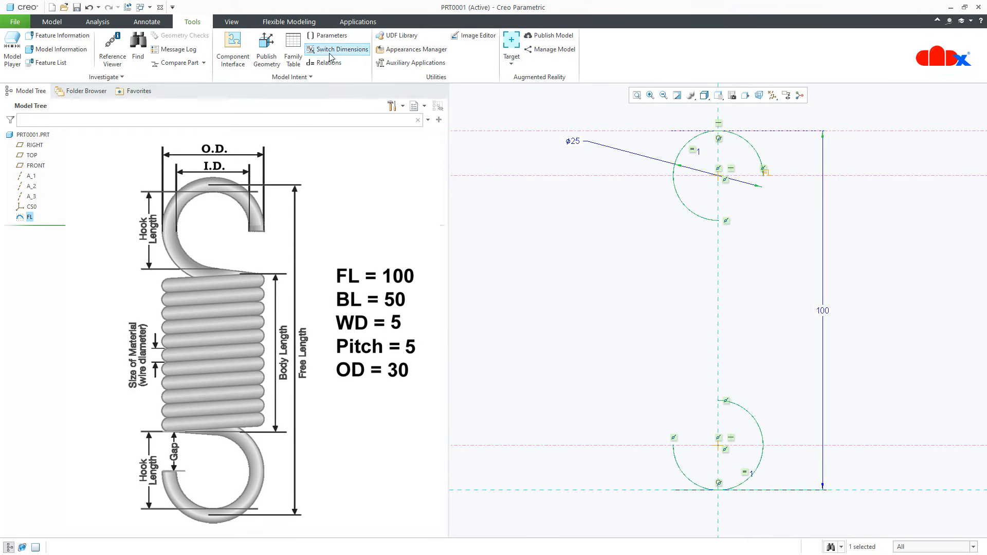
pyautogui.click(54, 21)
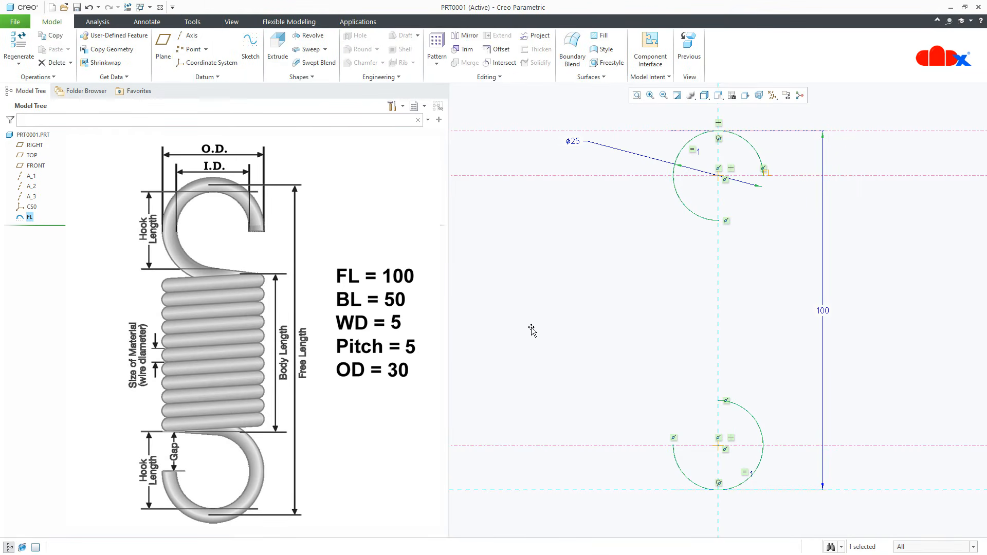
pyautogui.hotkey('ctrl', 'g')
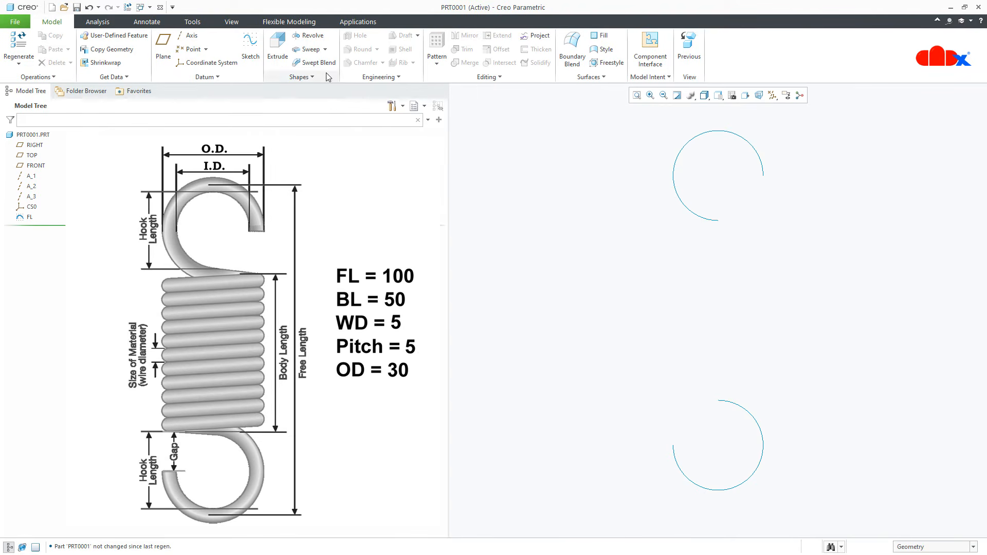
# - Start a solid Helical Sweep and define its helix profile sketch on the RIGHT plane
pyautogui.click(325, 49)
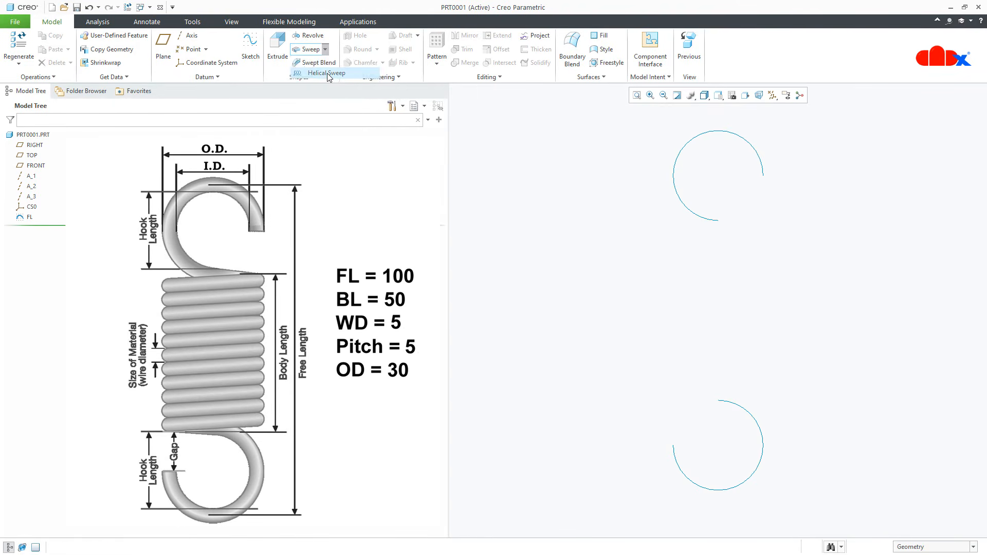
pyautogui.click(327, 73)
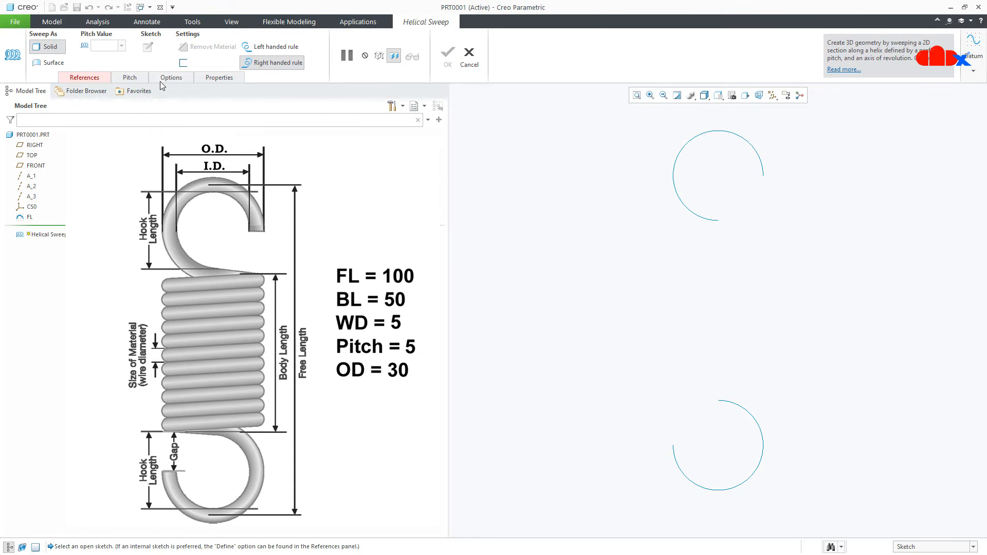
pyautogui.click(87, 78)
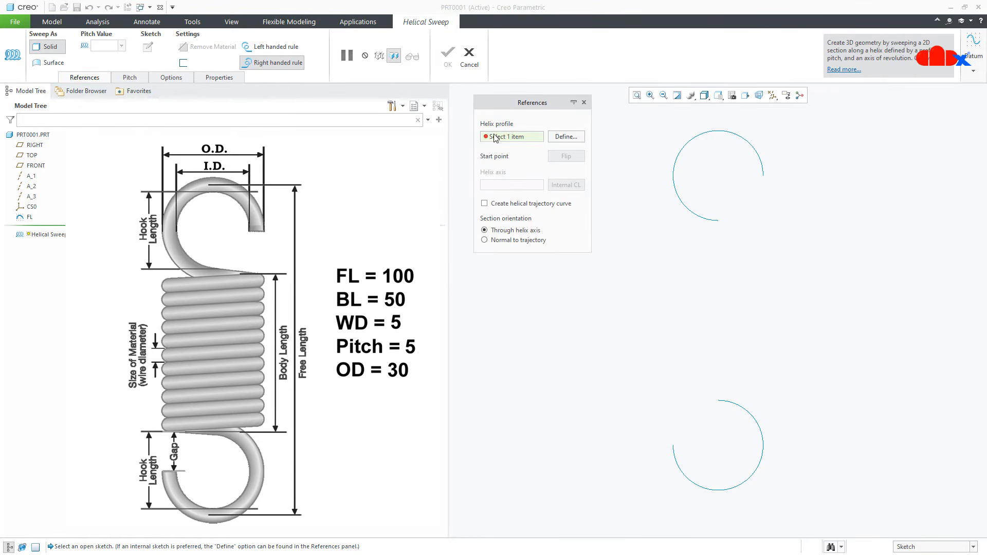
pyautogui.click(561, 137)
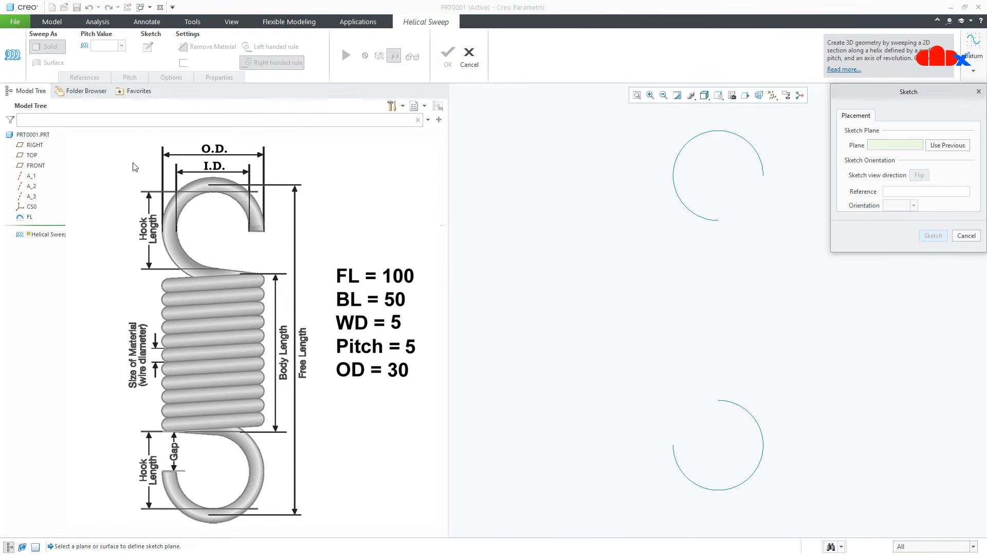
pyautogui.click(31, 146)
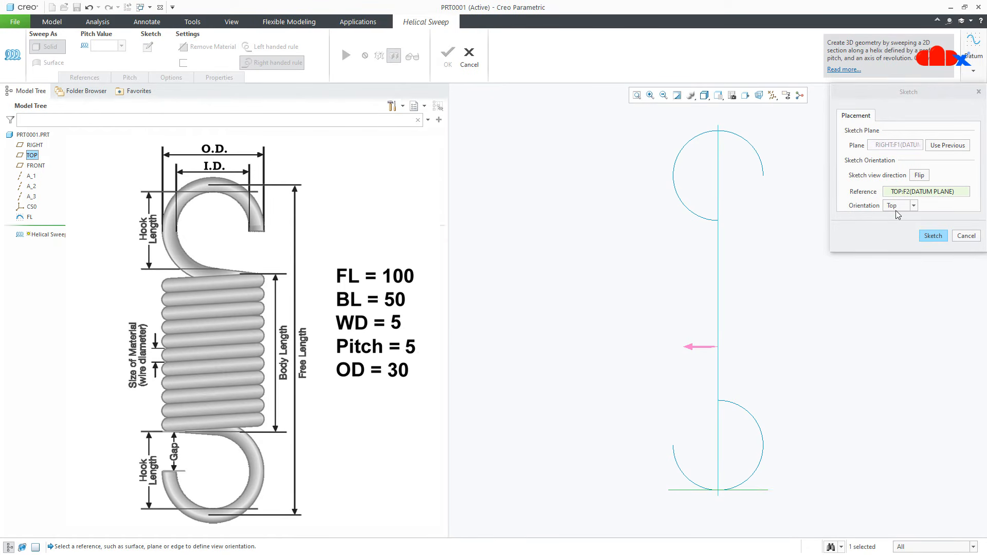
# - Try the FRONT plane as the profile sketch's orientation reference, and return the reference to the TOP plane
pyautogui.click(909, 192)
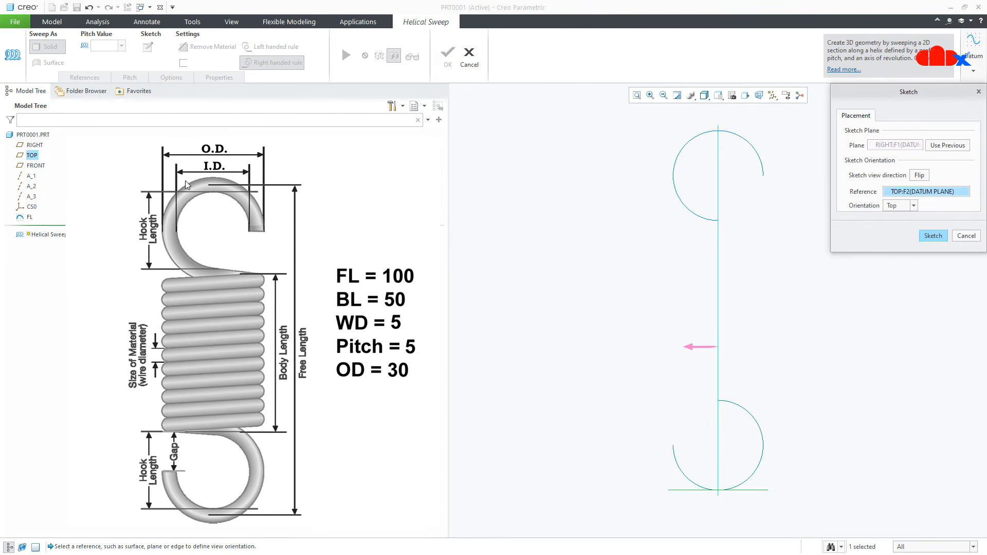
pyautogui.click(35, 166)
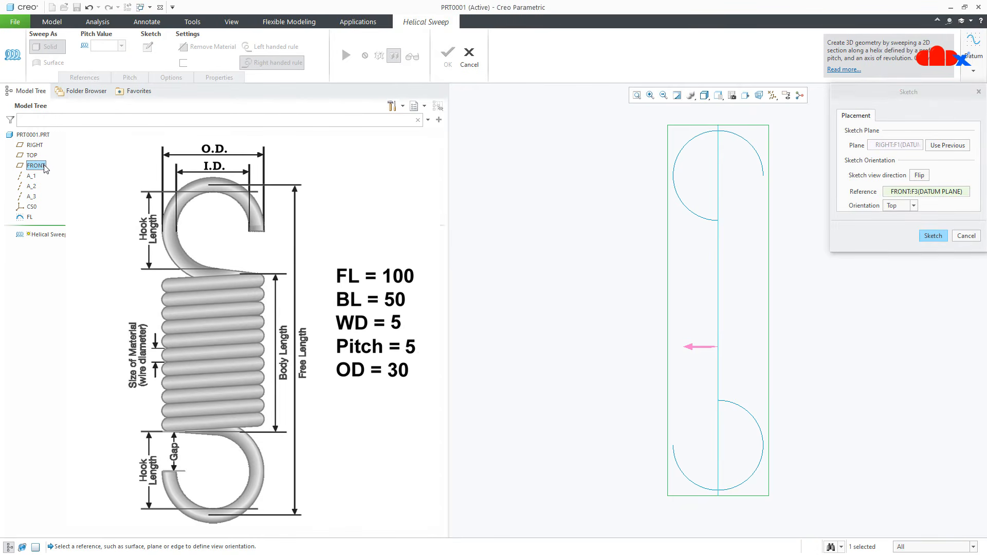
pyautogui.click(924, 194)
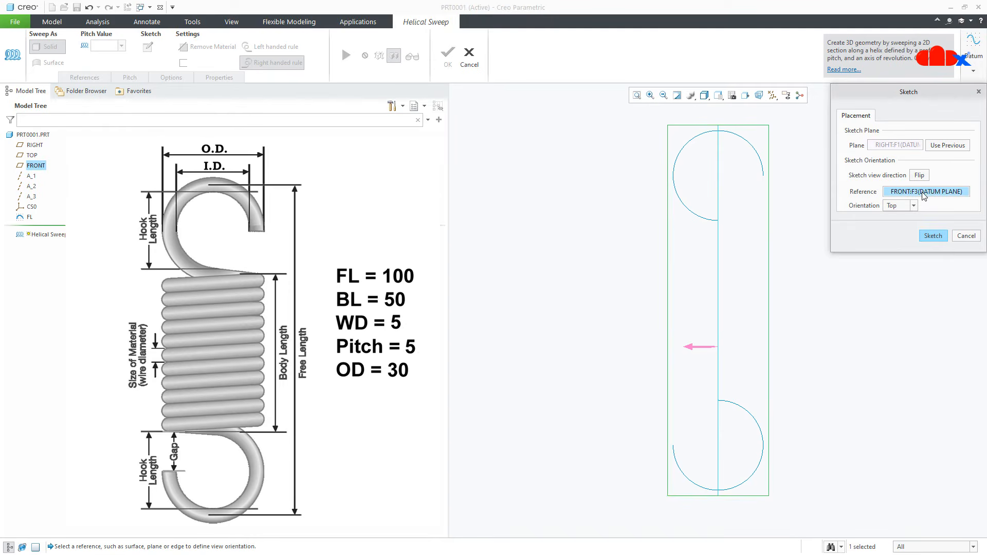
pyautogui.click(31, 155)
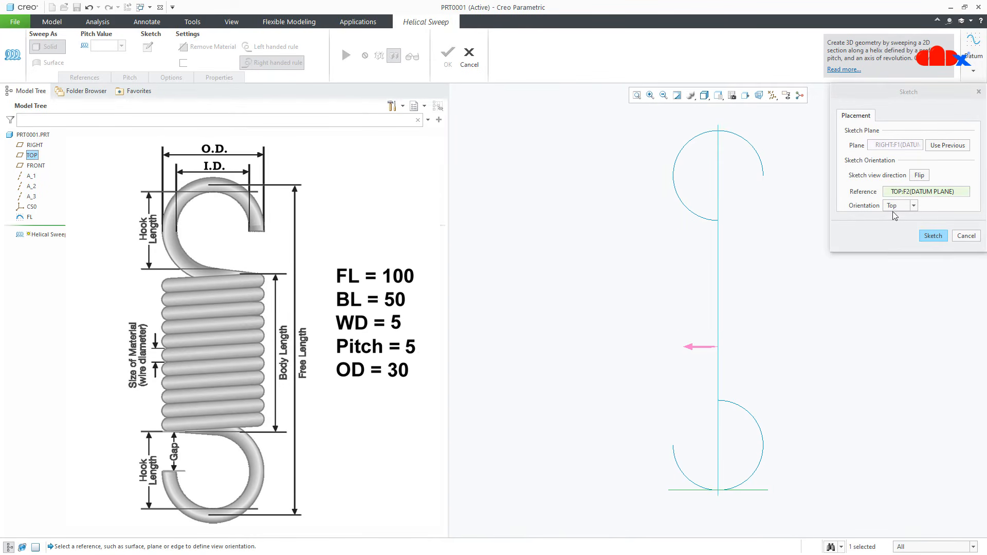
# - Orient the helix profile sketch with the TOP plane facing Top and enter the sketch
pyautogui.click(915, 206)
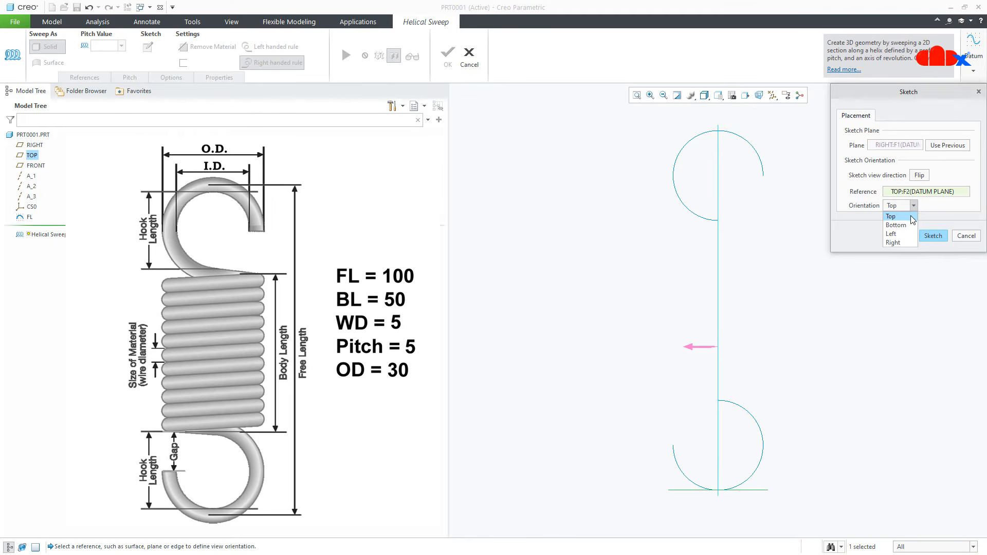
pyautogui.click(911, 216)
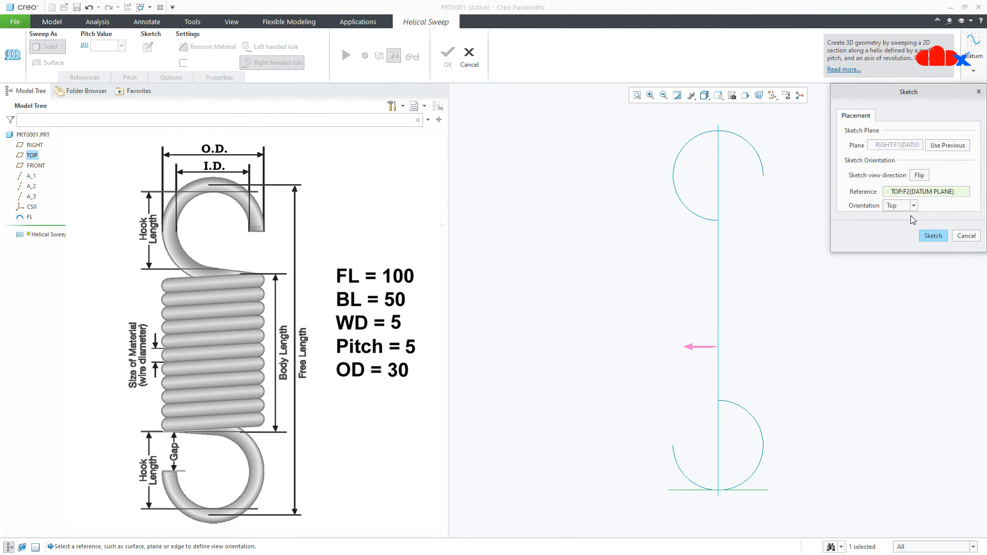
pyautogui.click(933, 236)
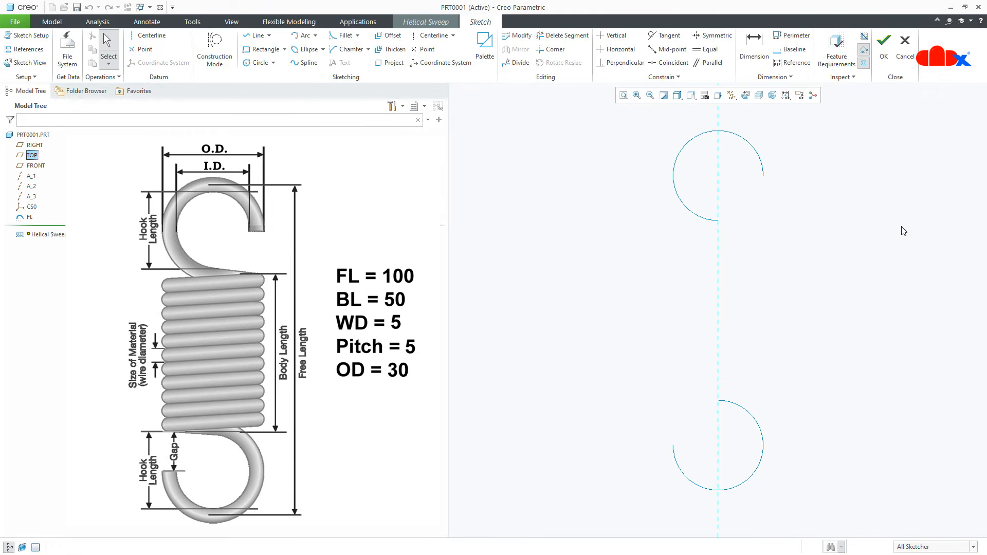
# - Add the inner endpoints of the upper and lower hook arcs as references for the helix profile sketch
pyautogui.click(744, 96)
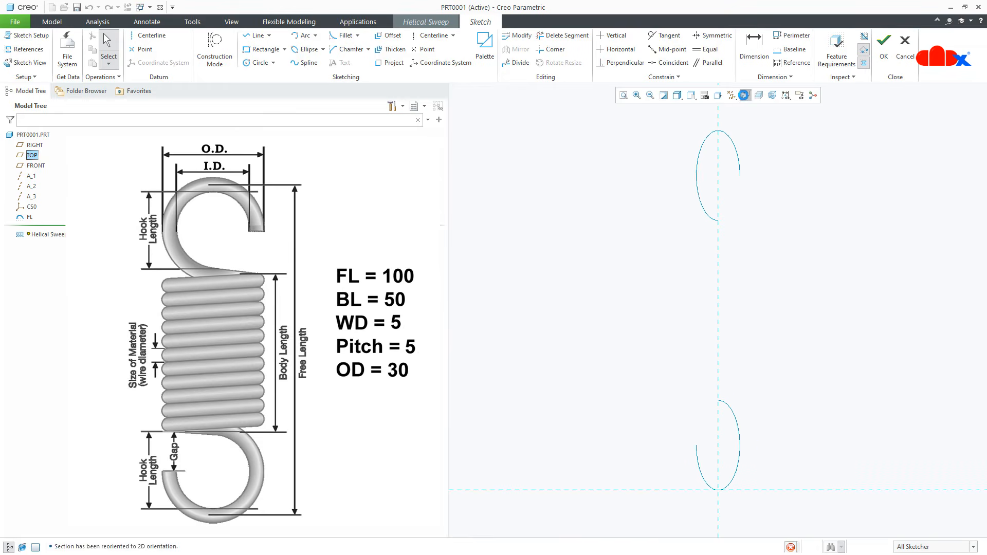
pyautogui.click(27, 50)
pyautogui.moveTo(733, 328); pyautogui.dragTo(755, 334, button='middle')
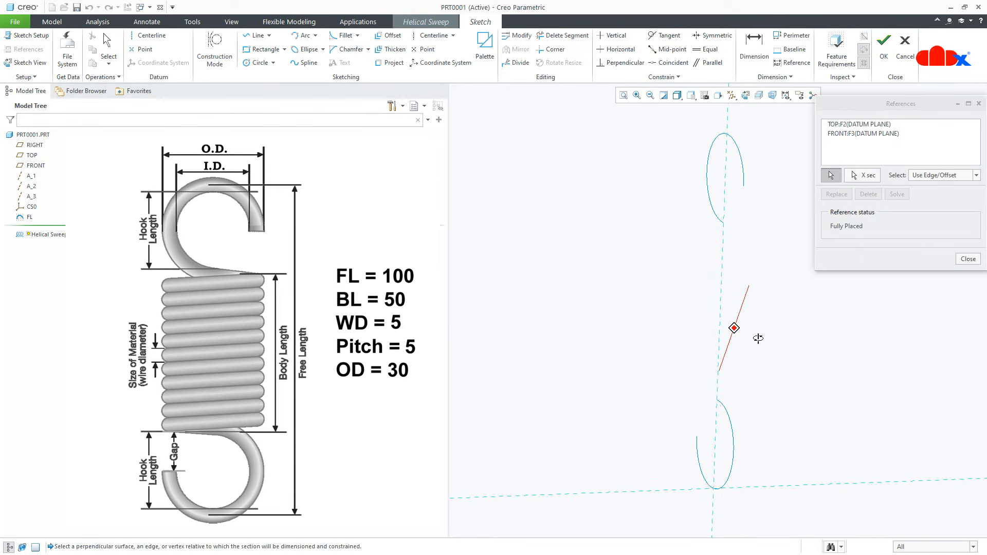
pyautogui.click(724, 226)
pyautogui.moveTo(705, 356); pyautogui.dragTo(710, 344, button='middle')
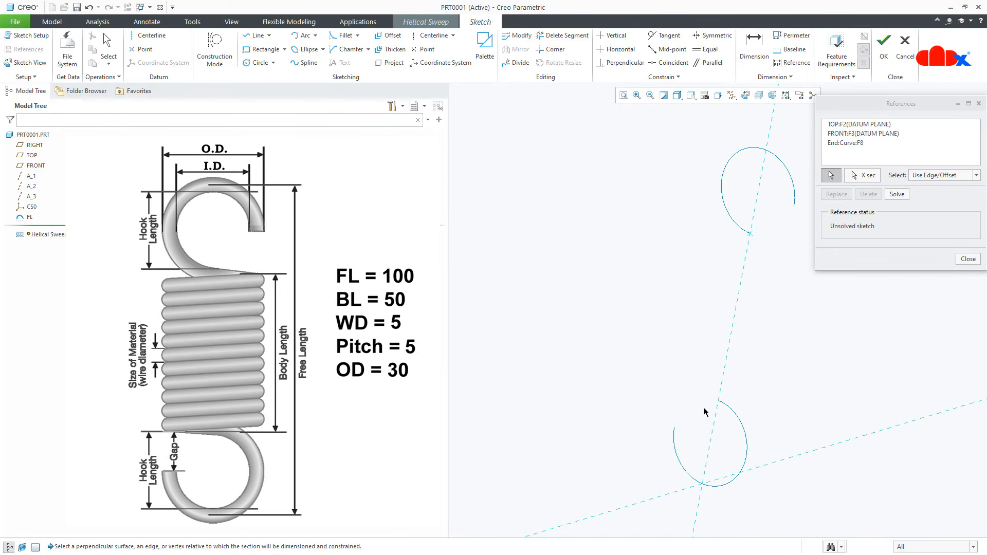
pyautogui.click(718, 401)
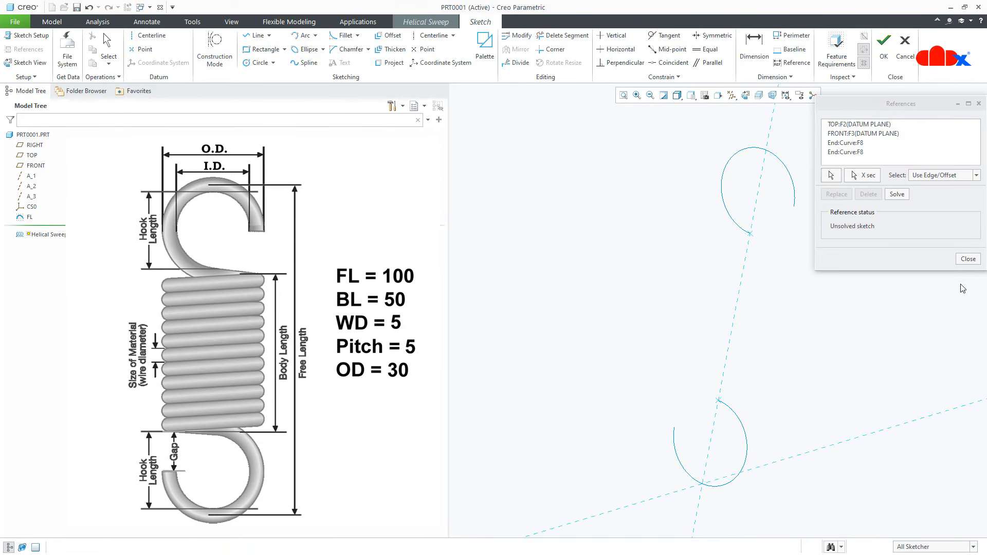
pyautogui.click(968, 260)
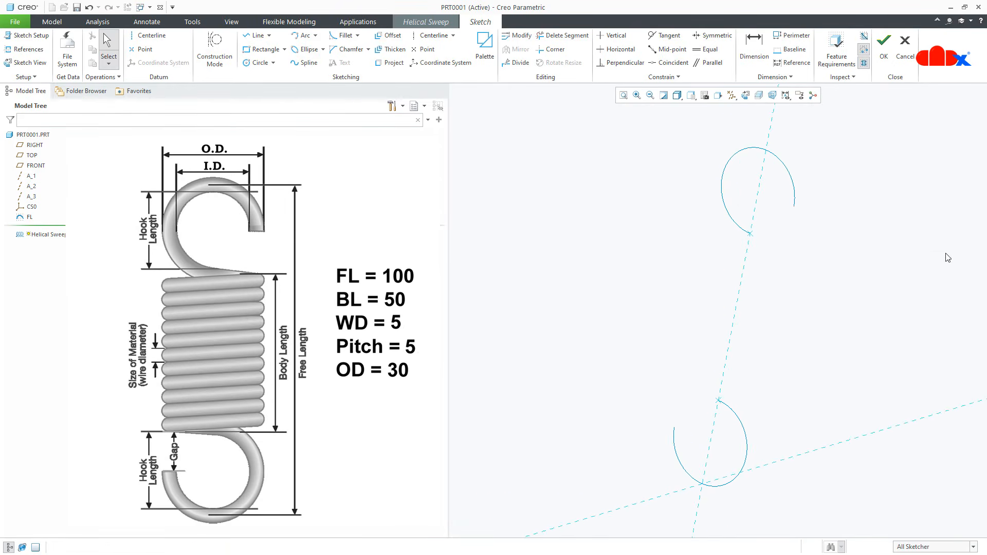
# - Align the view to the sketch plane and draw a vertical datum centerline along the vertical reference
pyautogui.click(746, 95)
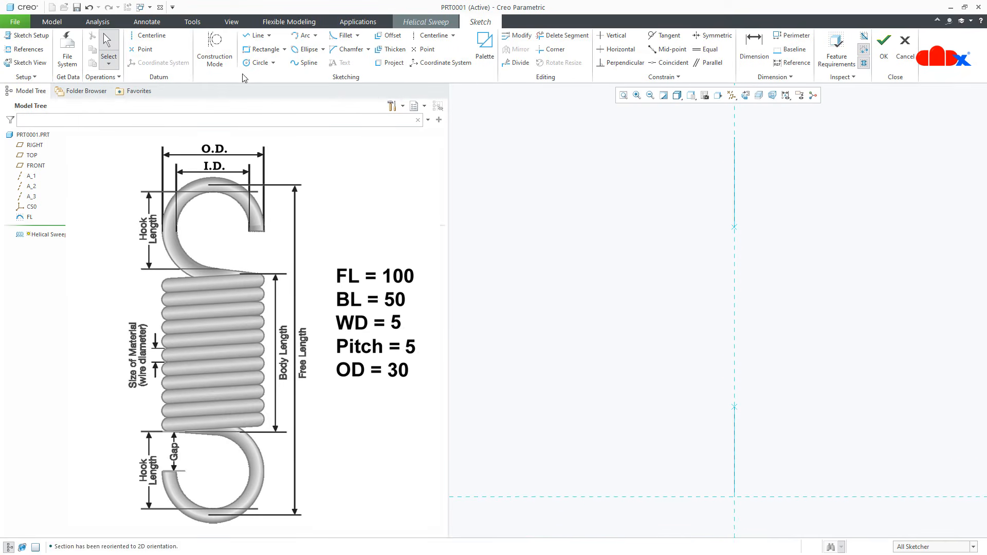
pyautogui.click(149, 35)
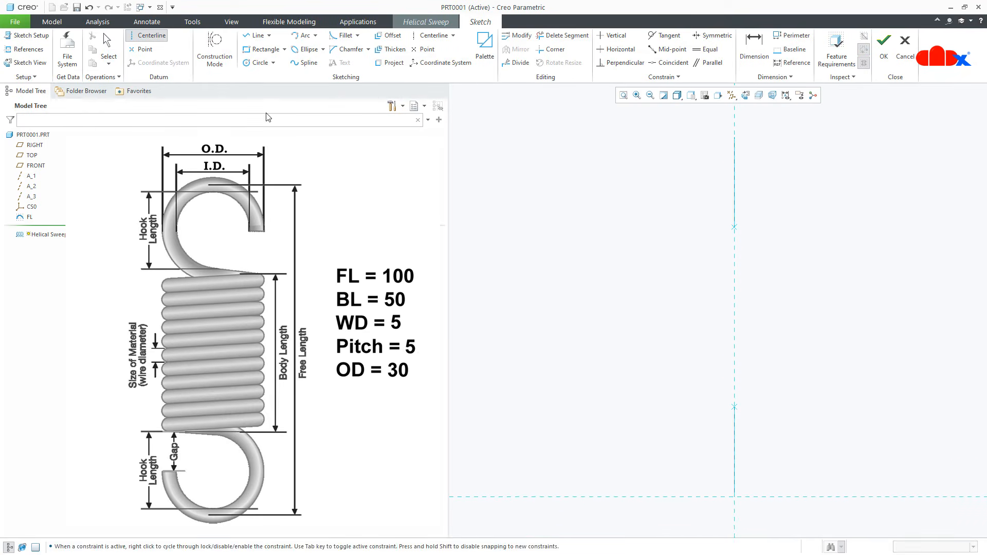
pyautogui.click(736, 279)
pyautogui.click(738, 322)
pyautogui.middleClick(791, 340)
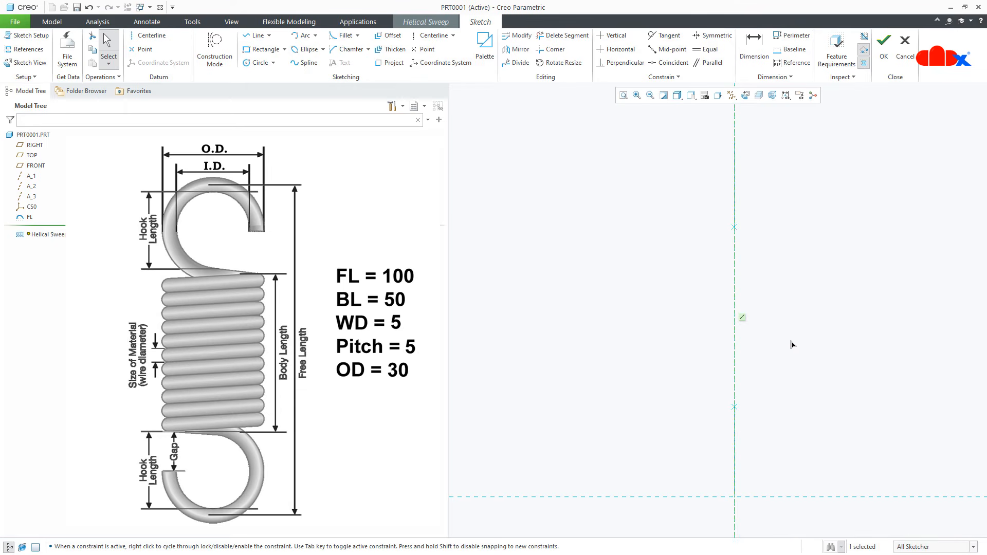
pyautogui.rightClick(791, 341)
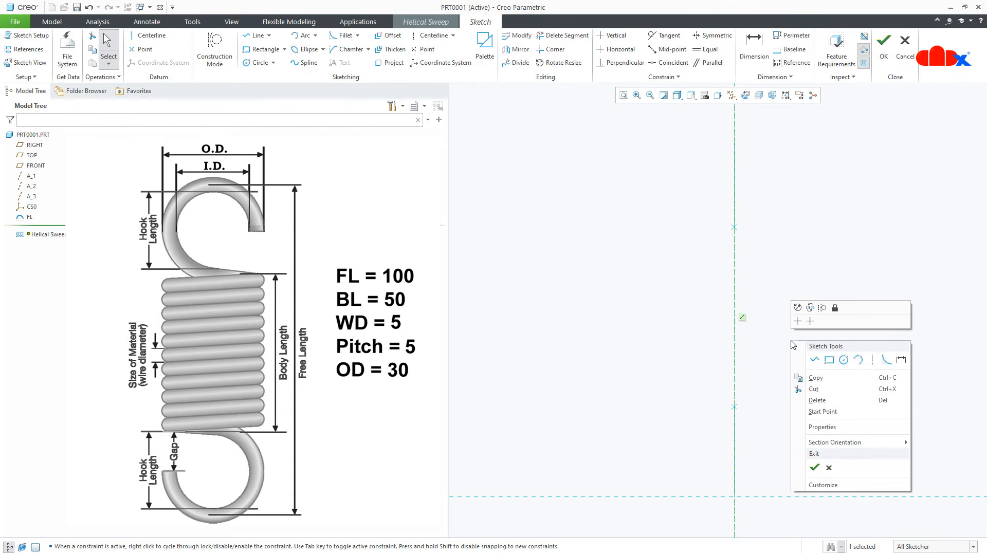
# - Draw two horizontal construction centerlines through the inner endpoints of the lower and upper hook arcs
pyautogui.click(867, 363)
pyautogui.click(734, 406)
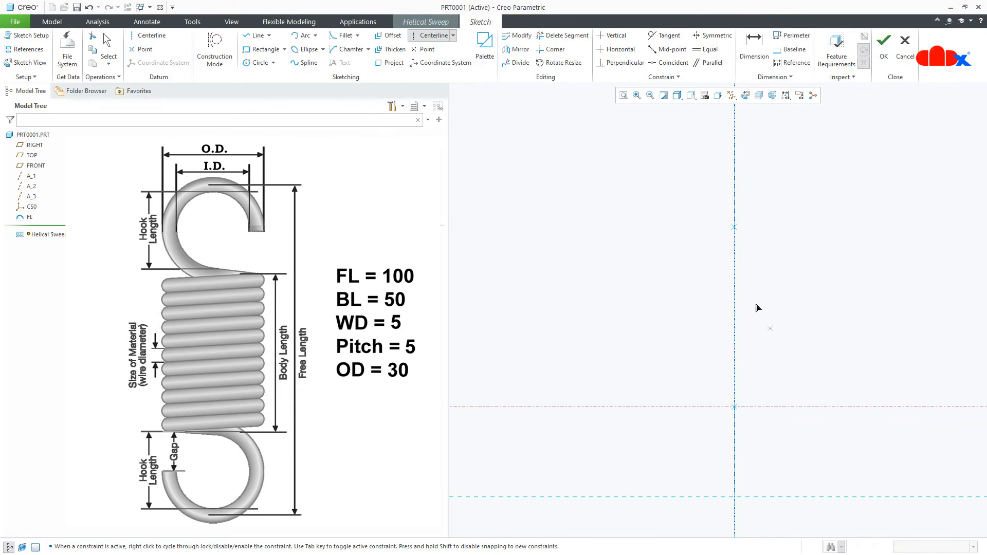
pyautogui.click(735, 227)
pyautogui.click(790, 232)
pyautogui.middleClick(816, 289)
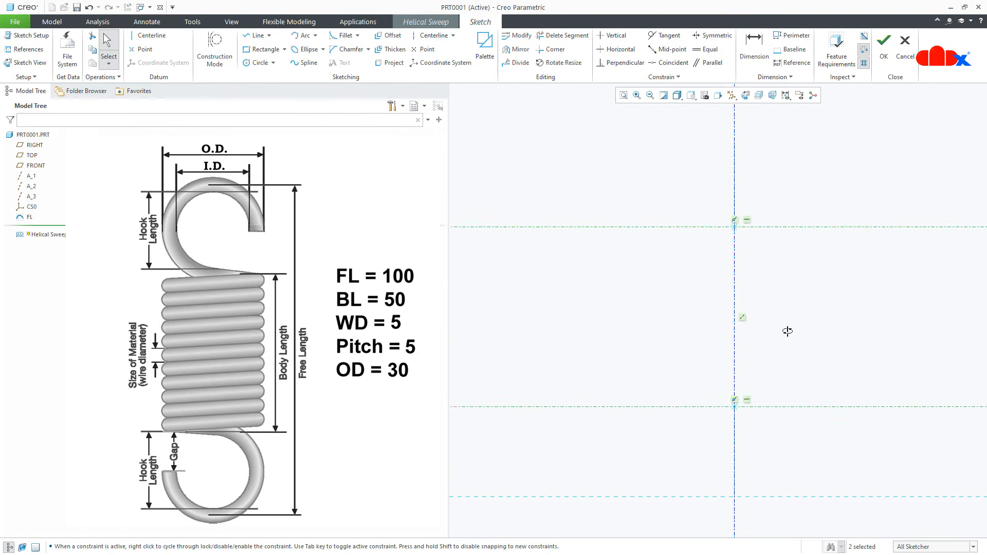
# - Draw a vertical profile line between the two horizontal centerlines, left of the axis at a diameter of about 39
pyautogui.moveTo(789, 331)
pyautogui.mouseDown(button='middle')
pyautogui.moveTo(751, 342)
pyautogui.moveTo(816, 341)
pyautogui.mouseUp(button='middle')
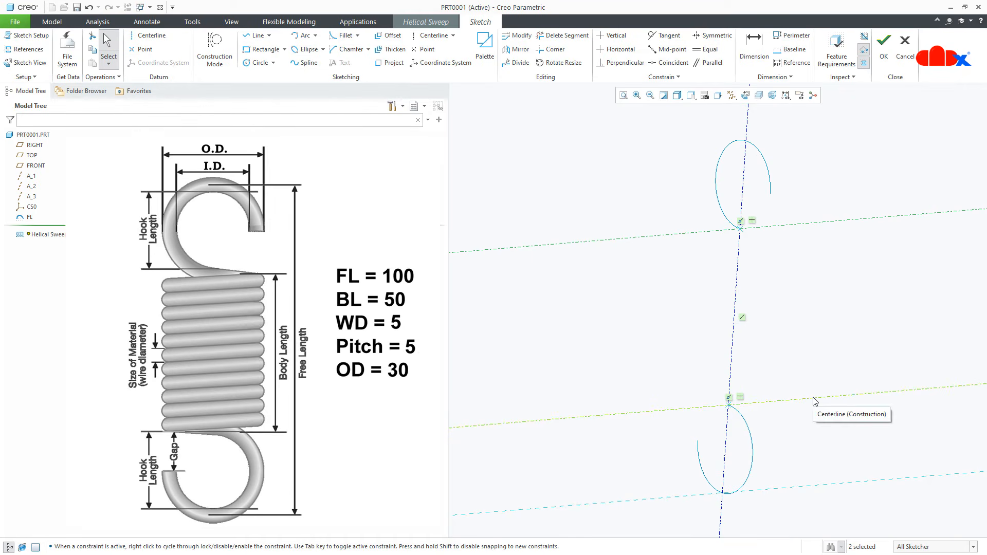
pyautogui.click(745, 97)
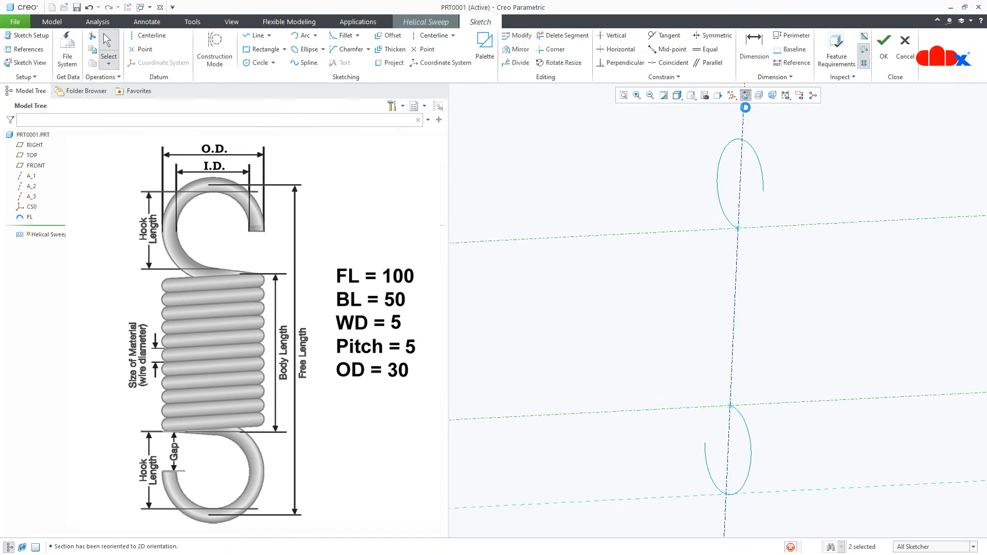
pyautogui.rightClick(774, 310)
pyautogui.click(795, 324)
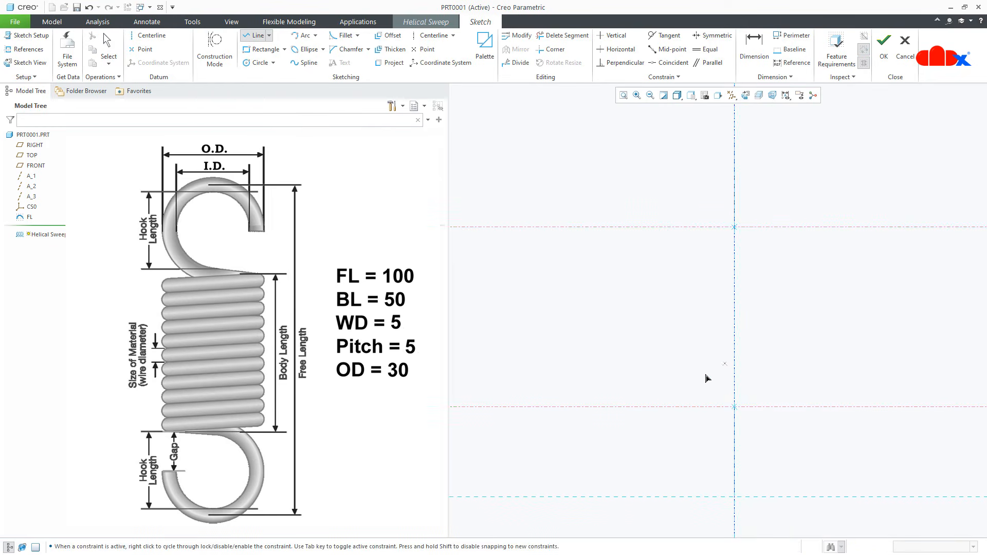
pyautogui.click(664, 407)
pyautogui.click(663, 227)
pyautogui.middleClick(694, 293)
pyautogui.middleClick(698, 307)
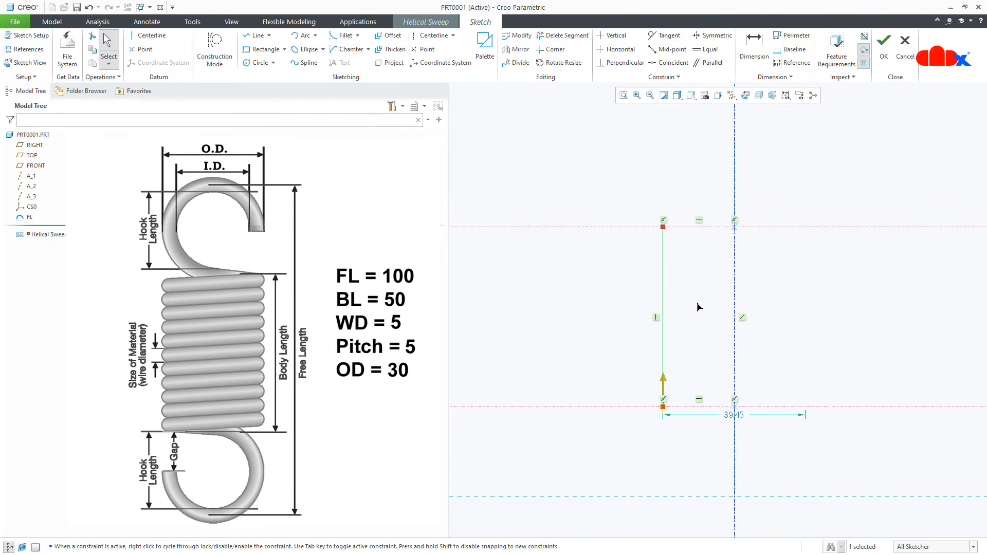
# - Make the upper endpoint of the vertical profile line the start point of the helix profile
pyautogui.click(663, 229)
pyautogui.rightClick(663, 234)
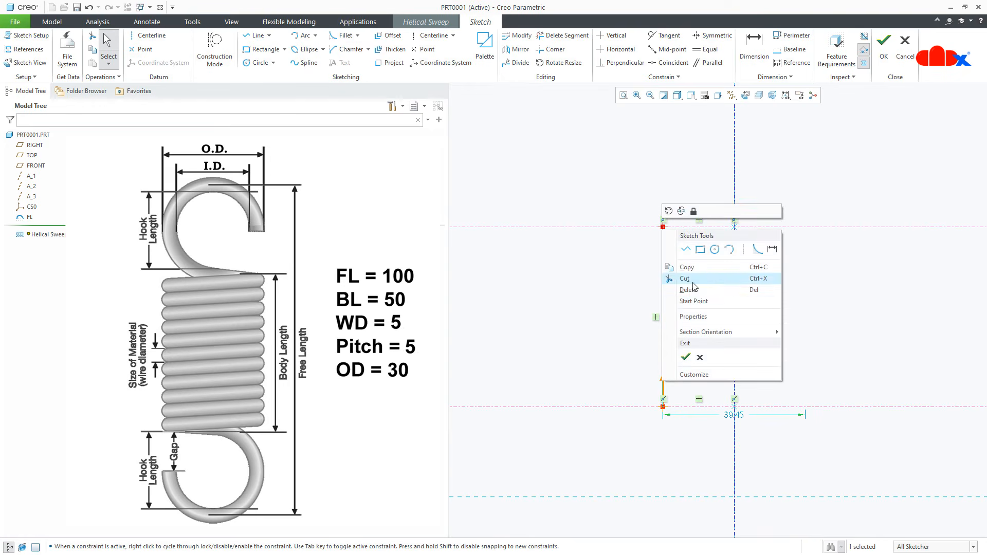
pyautogui.click(700, 304)
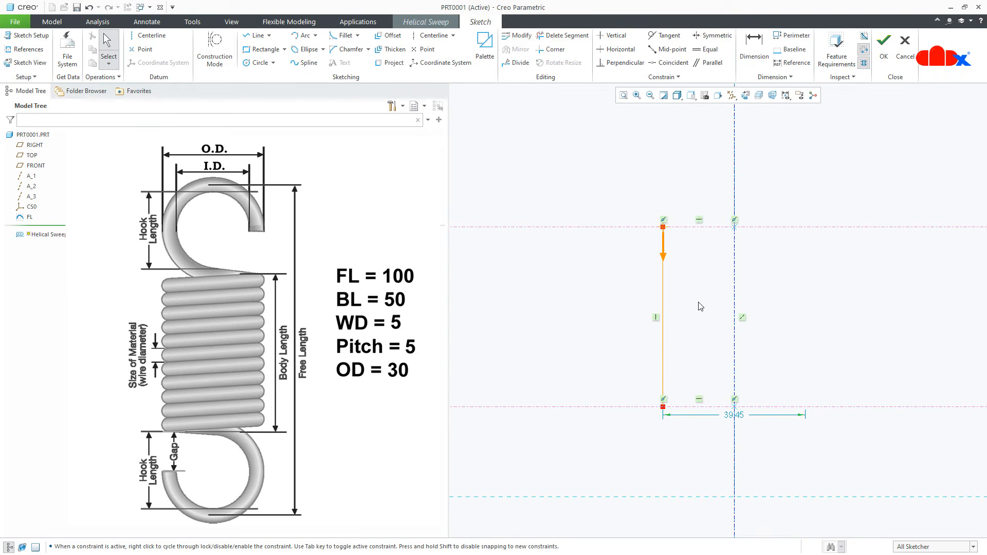
# - Set the helix profile line's diameter dimension to 25 and finish the profile sketch
pyautogui.doubleClick(726, 416)
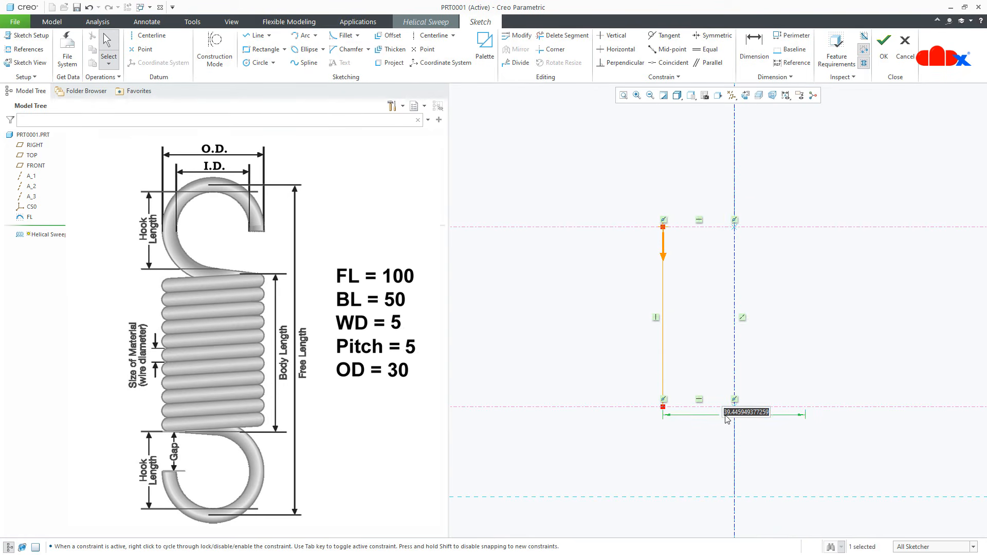
pyautogui.write('25')
pyautogui.press('Return')
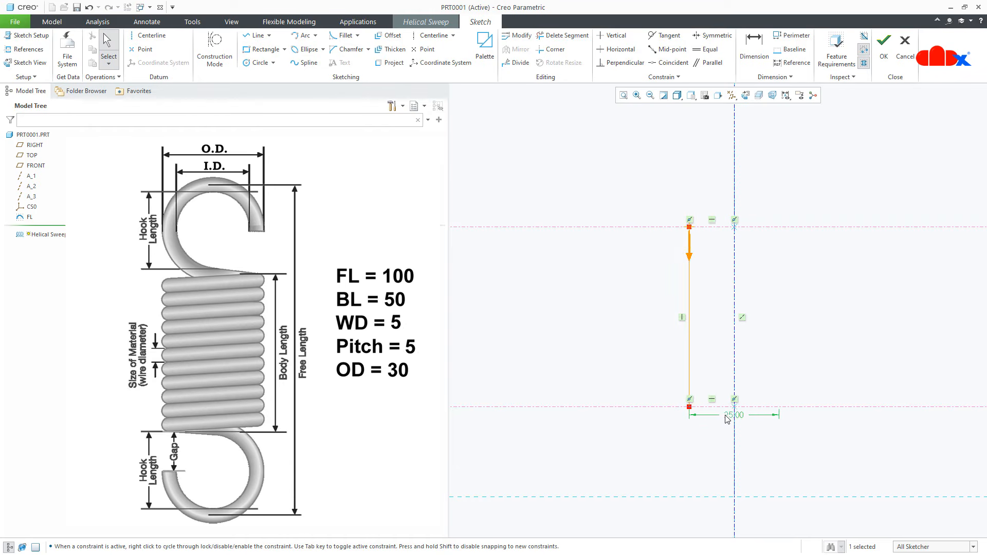
pyautogui.rightClick(727, 419)
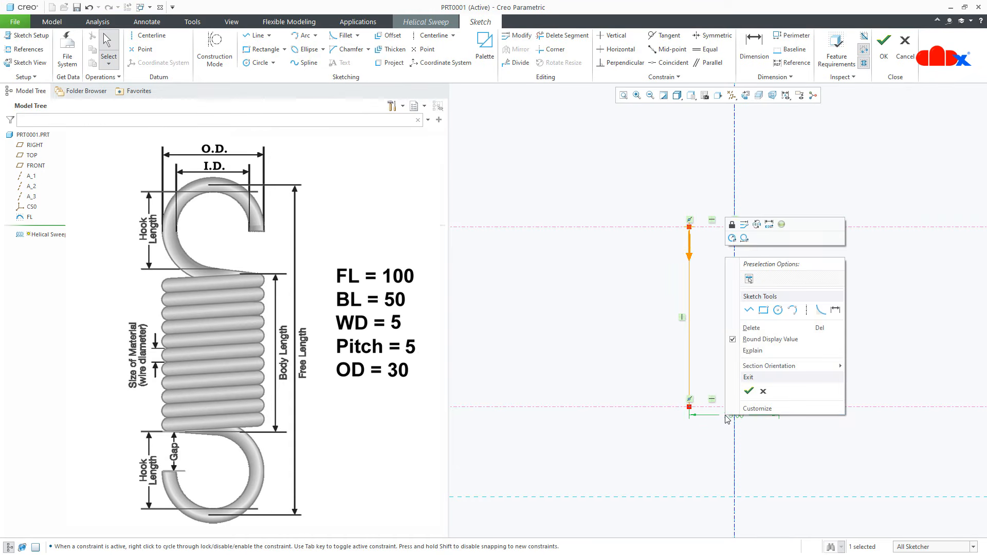
pyautogui.click(753, 397)
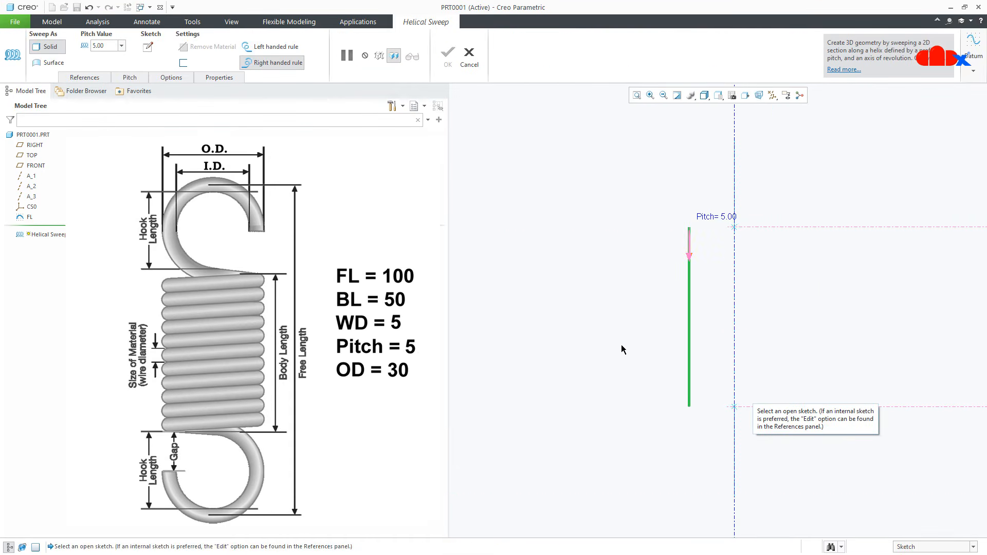
# - Sketch the wire section as a circle of diameter 5 centred on the helix profile's start point, and finish the section sketch
pyautogui.click(148, 48)
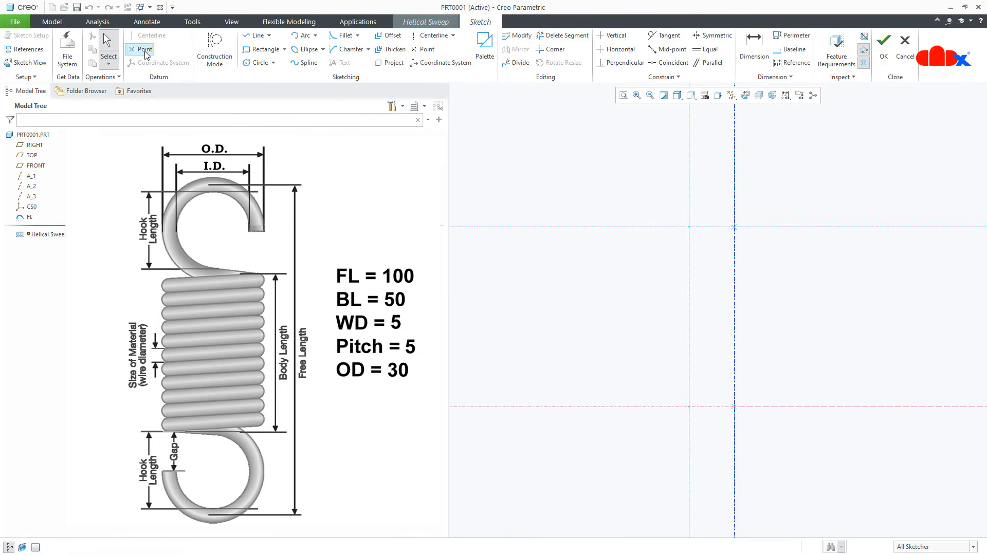
pyautogui.click(248, 66)
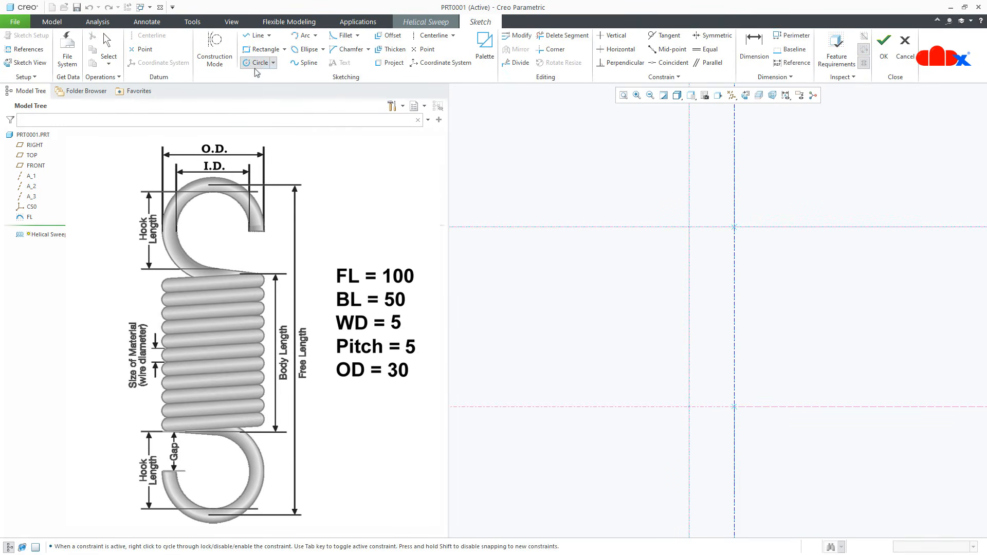
pyautogui.click(689, 226)
pyautogui.click(690, 253)
pyautogui.middleClick(697, 283)
pyautogui.doubleClick(655, 253)
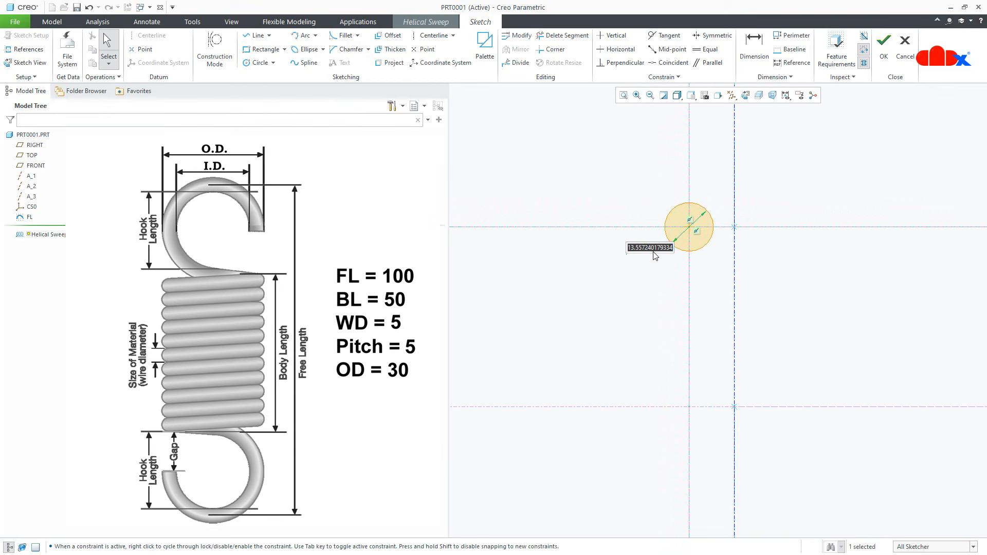
pyautogui.write('5')
pyautogui.press('Return')
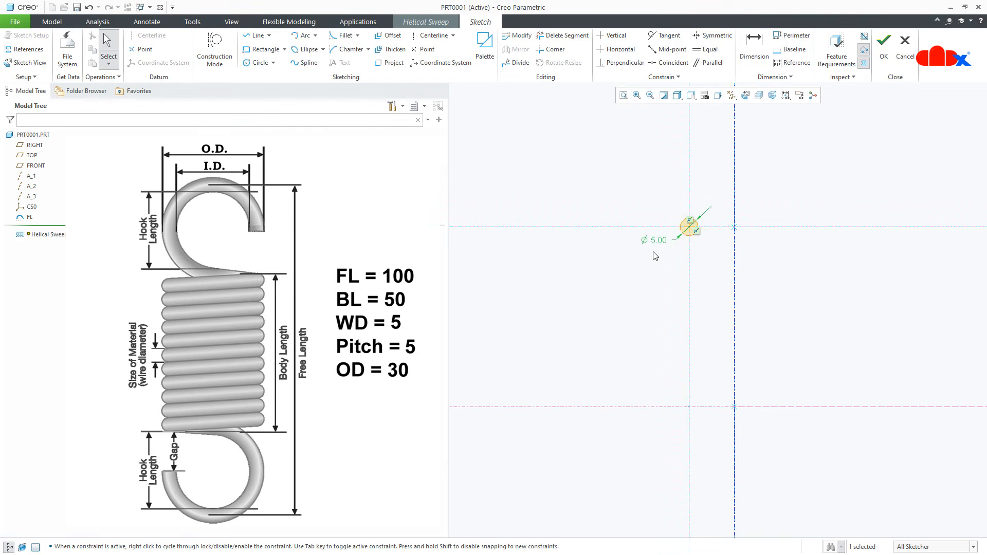
pyautogui.rightClick(655, 256)
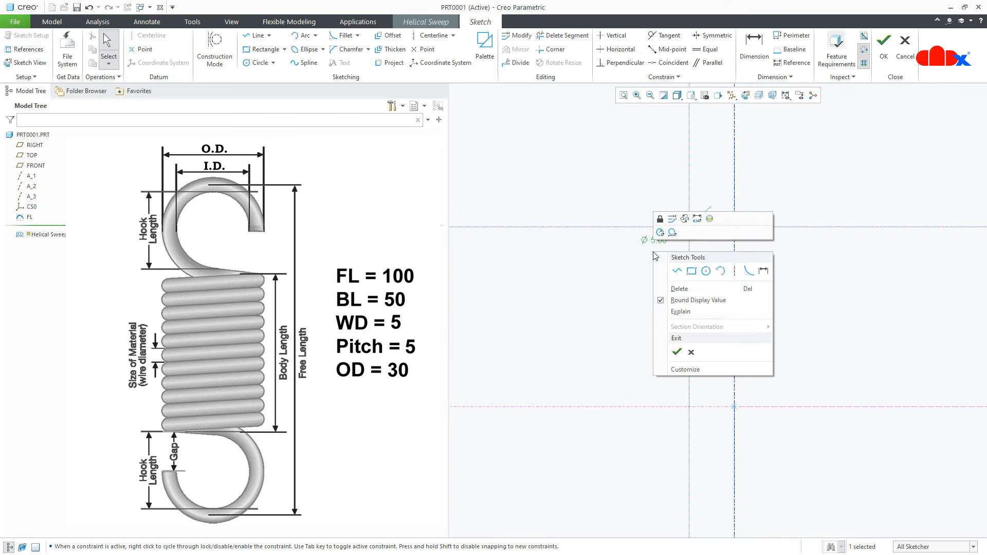
pyautogui.click(677, 351)
# - Complete the Helical Sweep for the spring body and return the model to its default orientation
pyautogui.moveTo(678, 355)
pyautogui.mouseDown(button='middle')
pyautogui.moveTo(725, 378)
pyautogui.moveTo(716, 331)
pyautogui.moveTo(712, 365)
pyautogui.mouseUp(button='middle')
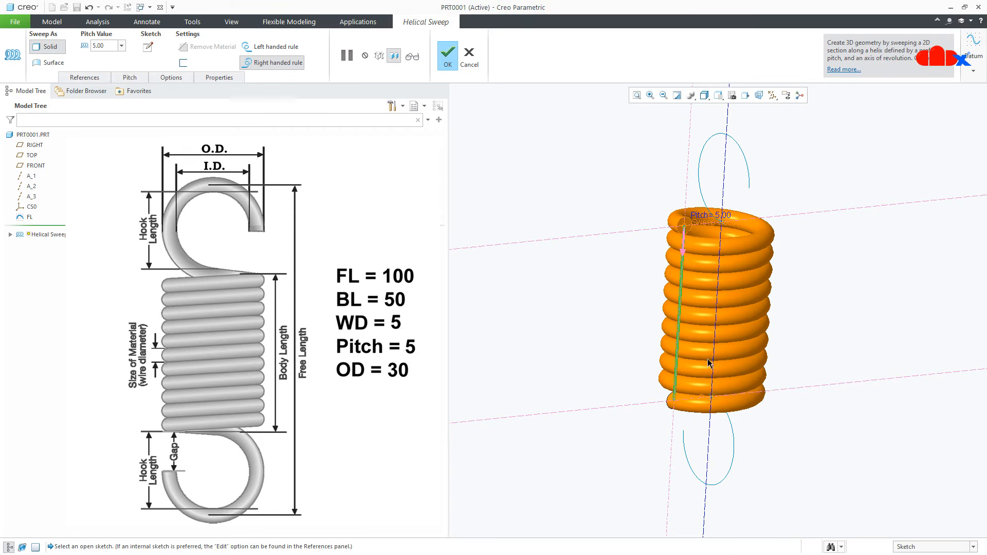
pyautogui.click(449, 67)
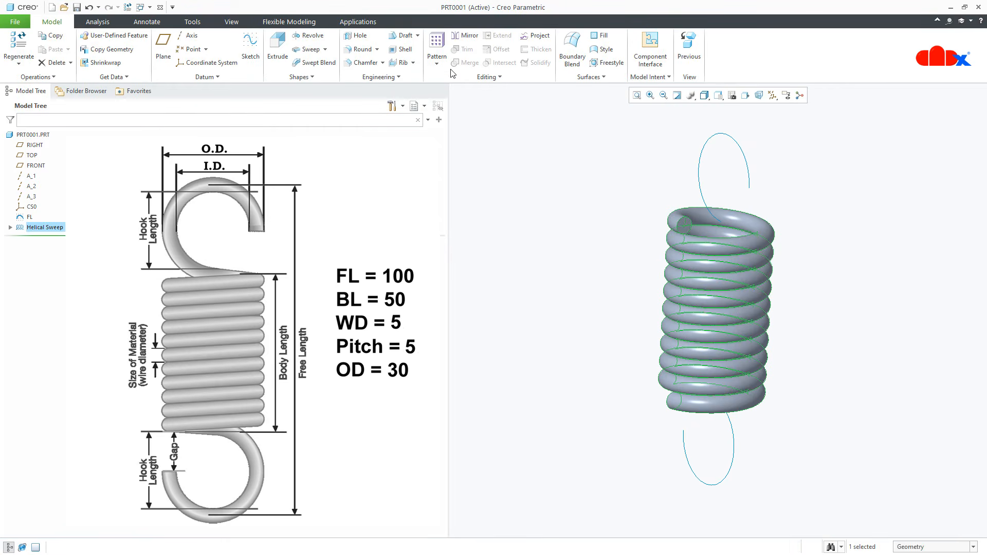
pyautogui.click(540, 204)
pyautogui.hotkey('ctrl', 'd')
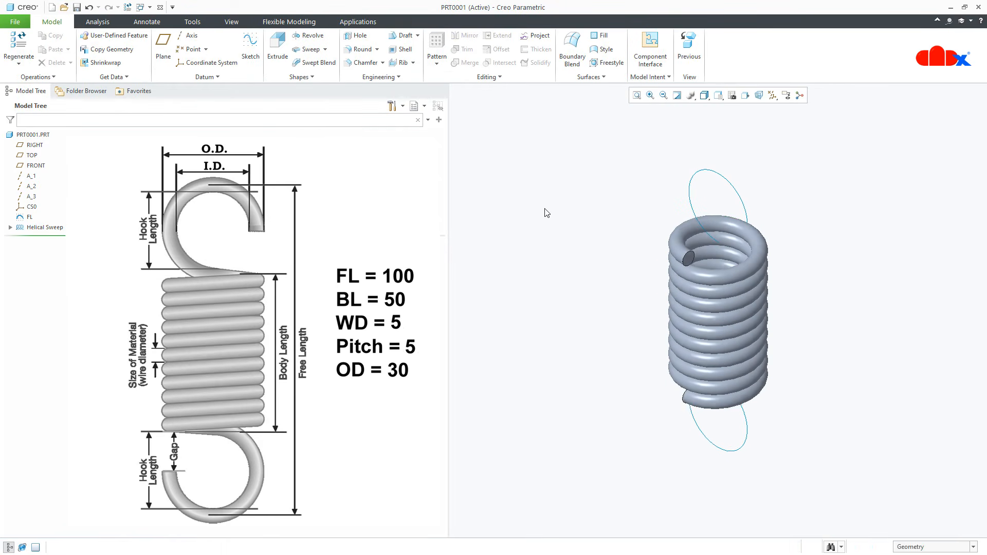
# - Start a sketch on the coil's upper wire end face, with the TOP datum plane as reference facing Top
pyautogui.scroll(-5, 684, 288)
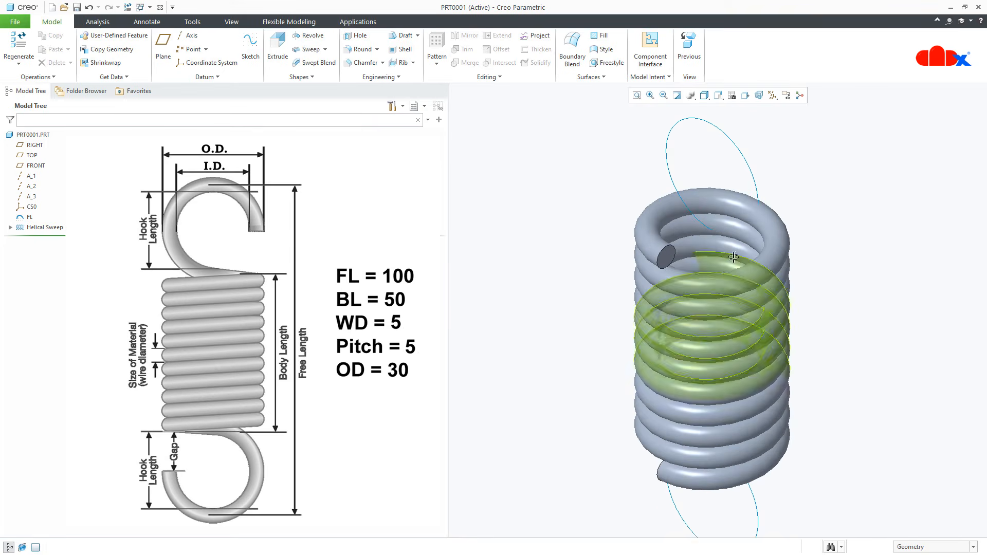
pyautogui.moveTo(755, 215); pyautogui.dragTo(762, 167, button='middle')
pyautogui.click(760, 157)
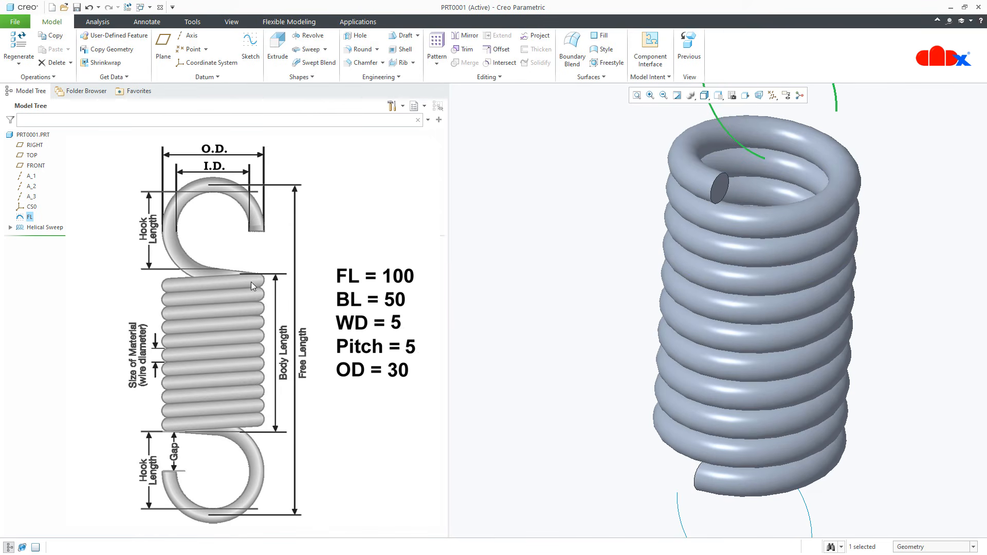
pyautogui.click(221, 76)
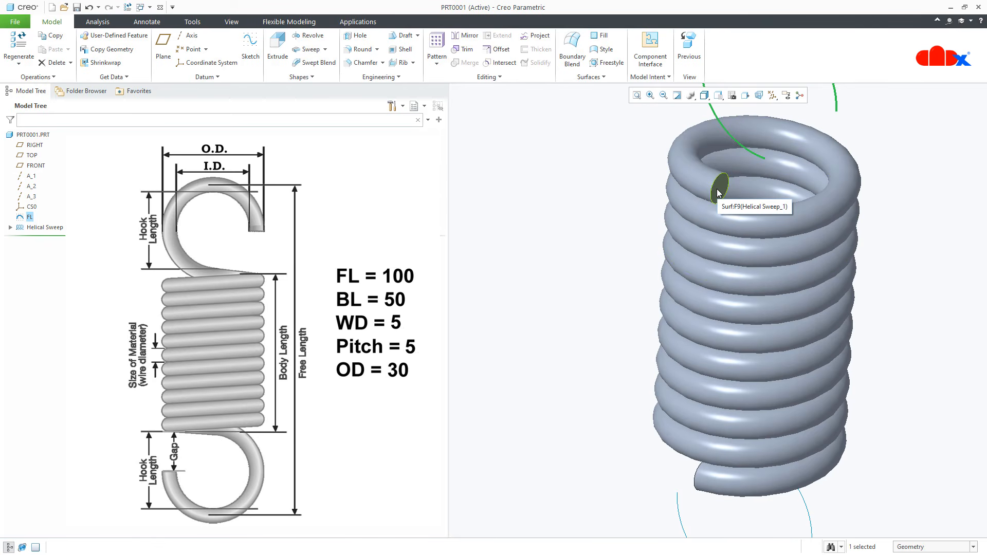
pyautogui.click(251, 52)
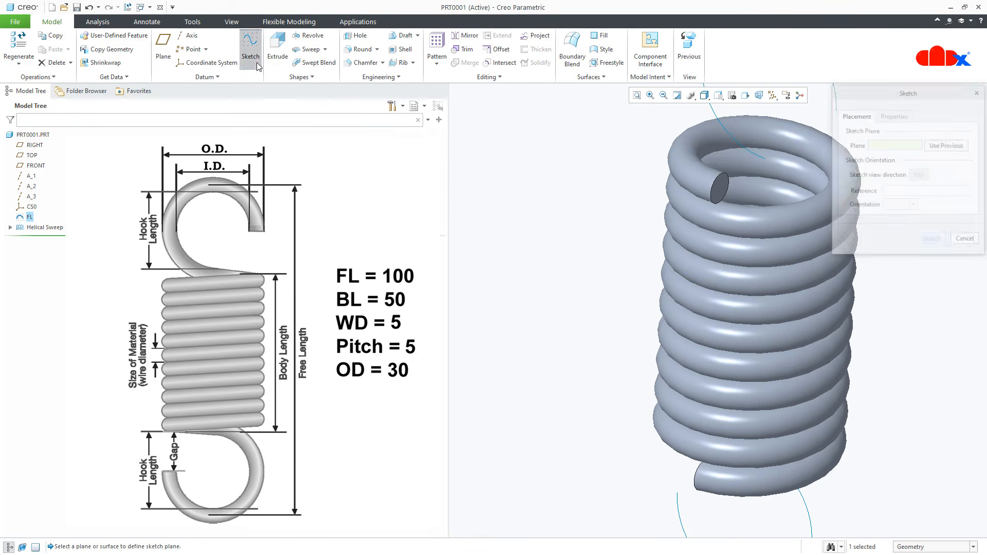
pyautogui.click(718, 193)
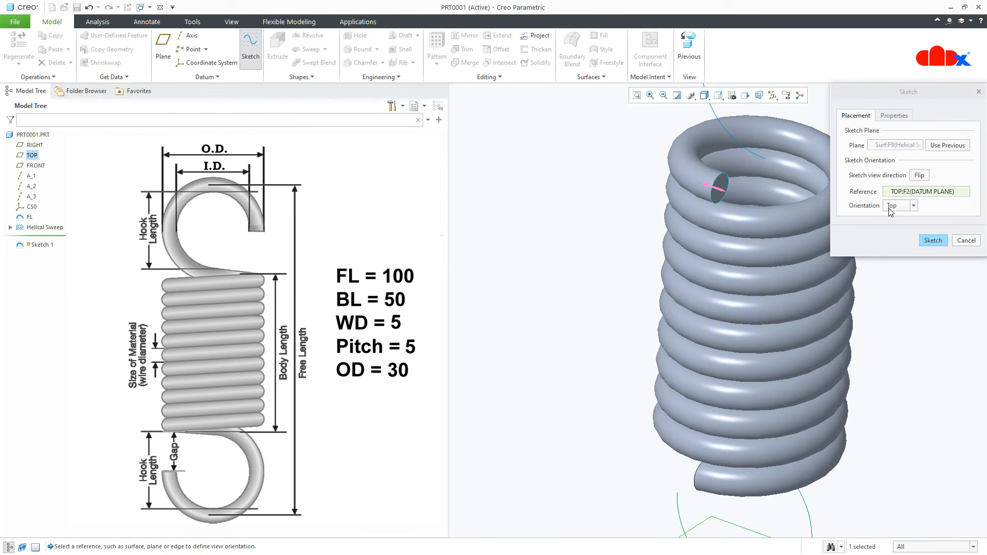
pyautogui.click(932, 241)
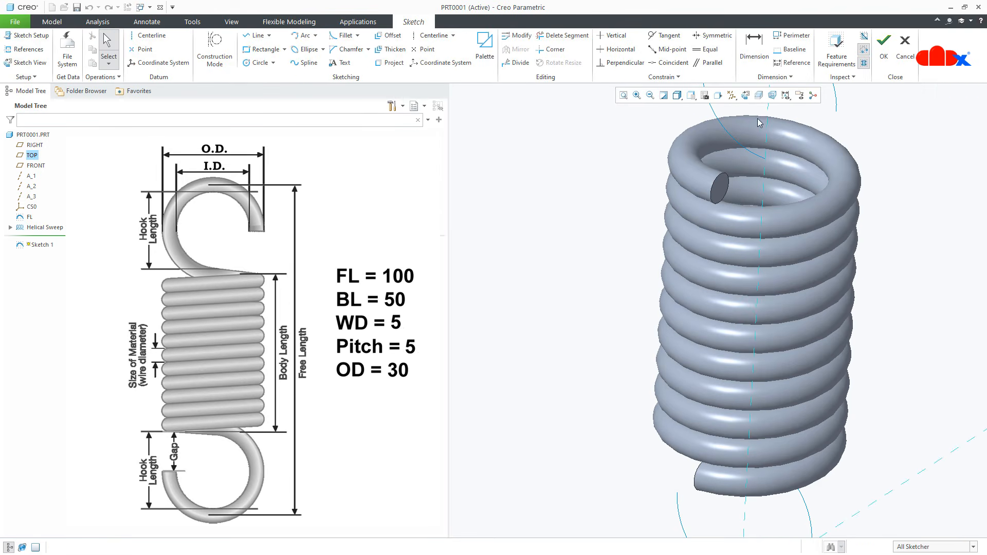
# - Align the view to the sketch plane and draw a horizontal construction line across the diameter of the wire end face
pyautogui.click(749, 96)
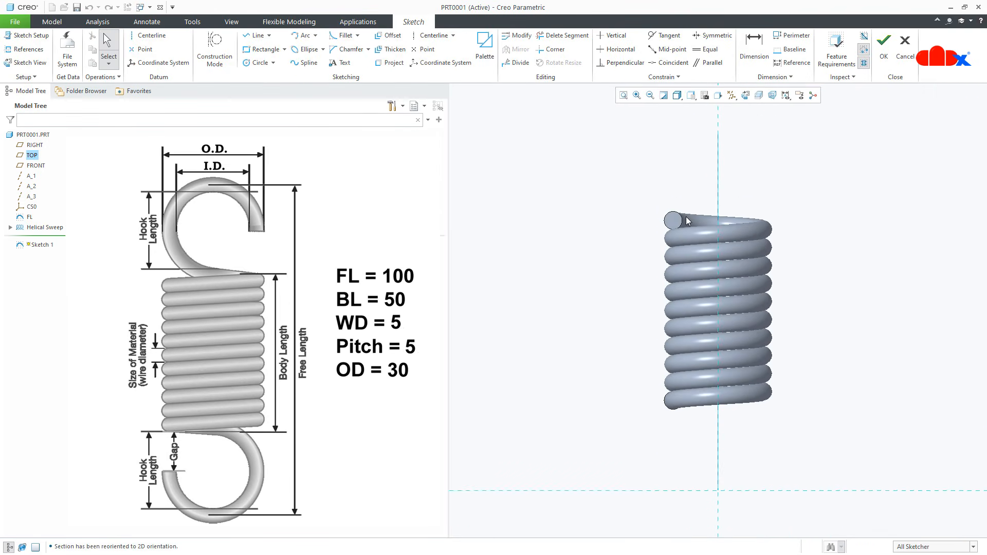
pyautogui.scroll(-3, 686, 213)
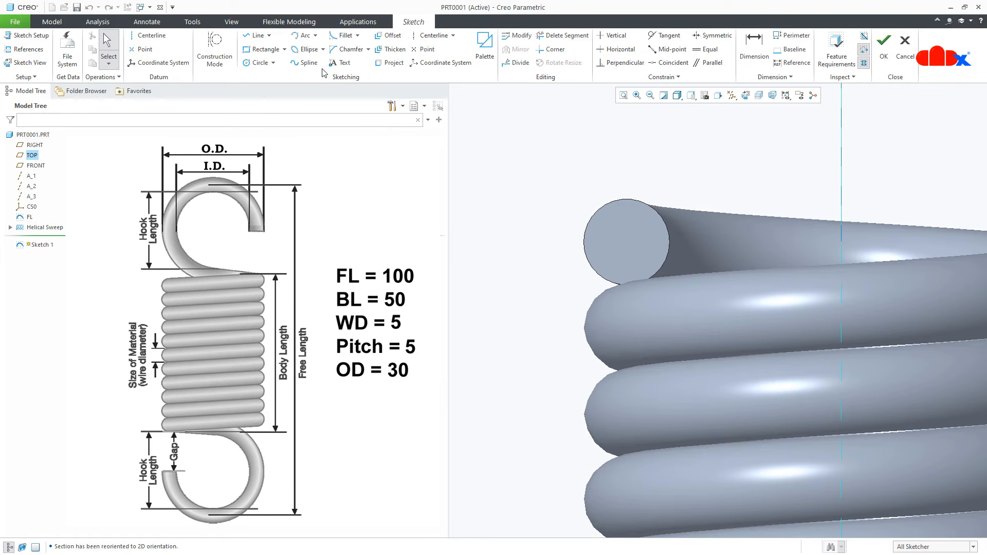
pyautogui.click(250, 35)
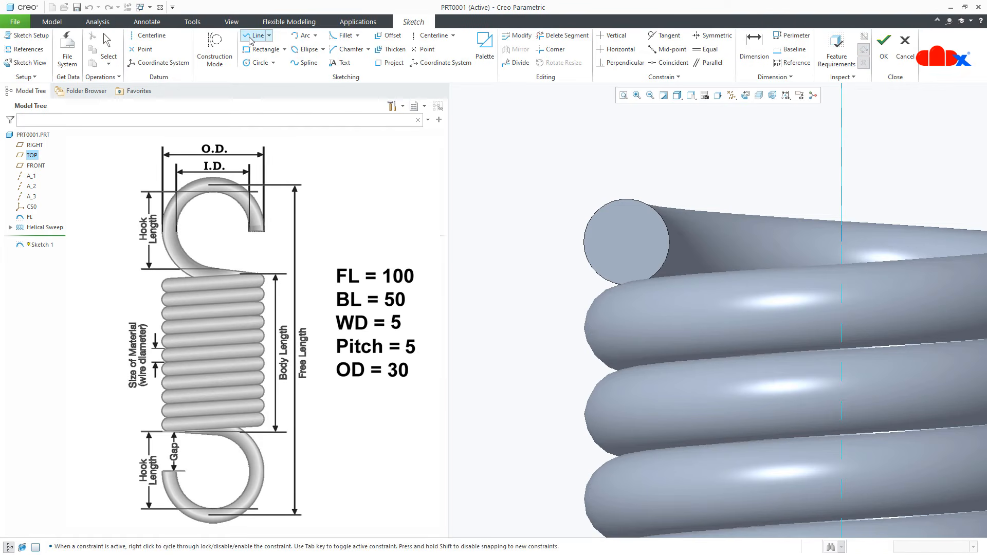
pyautogui.click(215, 49)
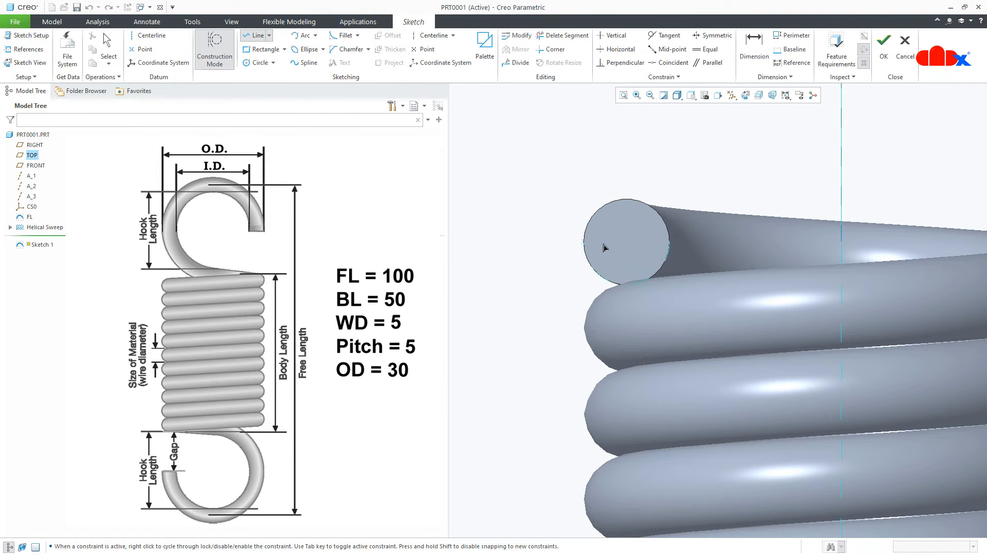
pyautogui.middleClick(647, 254)
pyautogui.middleClick(648, 255)
pyautogui.click(553, 239)
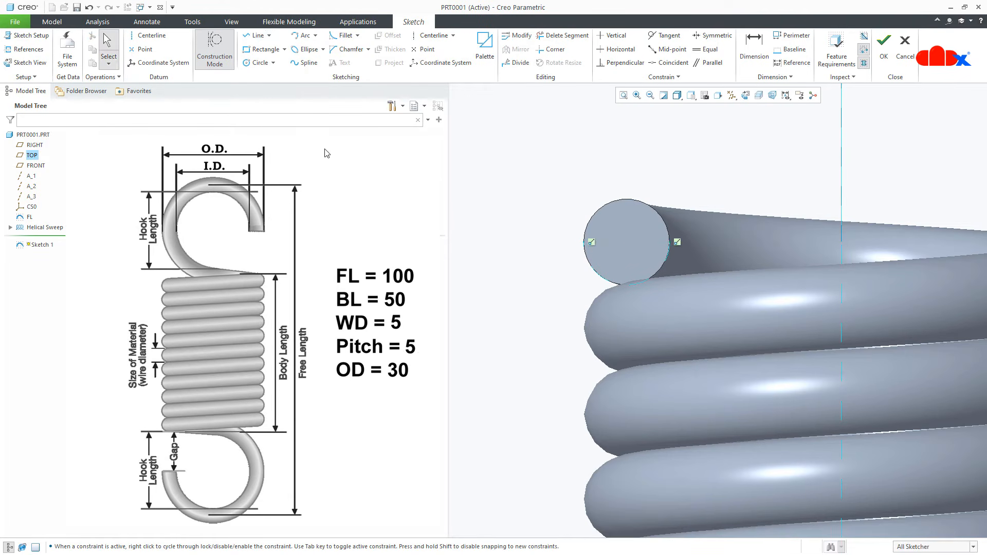
# - Place a datum point at the centre of the wire end face, on the construction line's midpoint, and finish the sketch
pyautogui.click(142, 49)
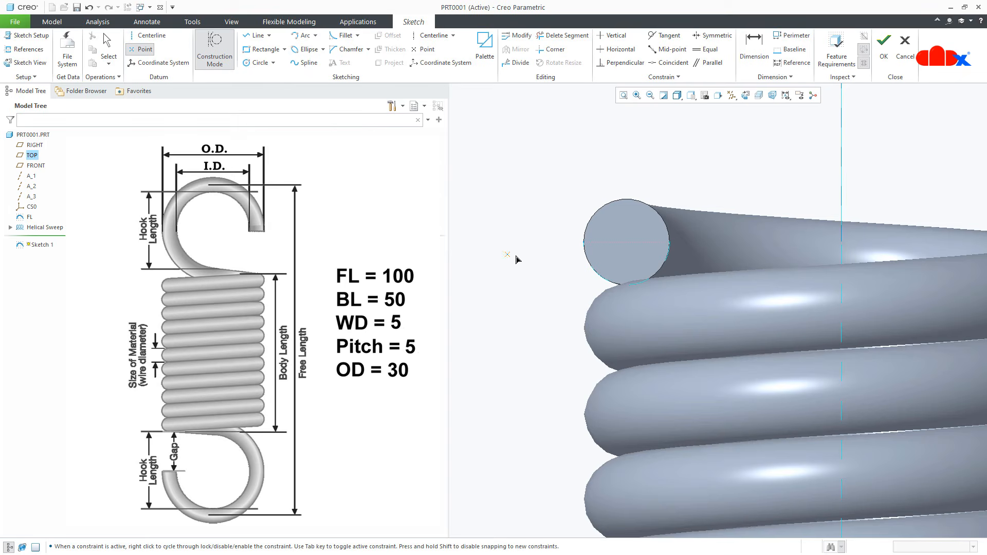
pyautogui.click(625, 249)
pyautogui.middleClick(549, 301)
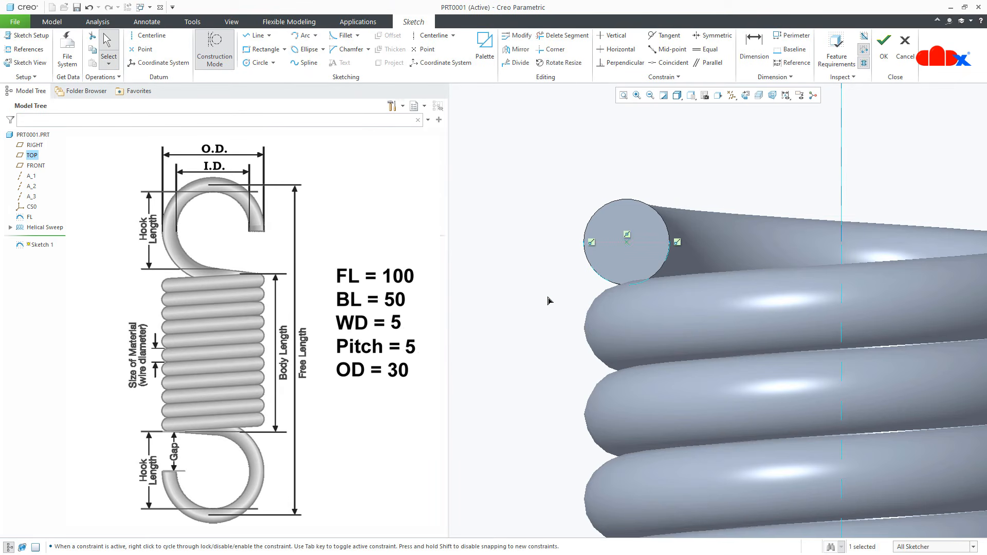
pyautogui.rightClick(548, 297)
pyautogui.click(570, 416)
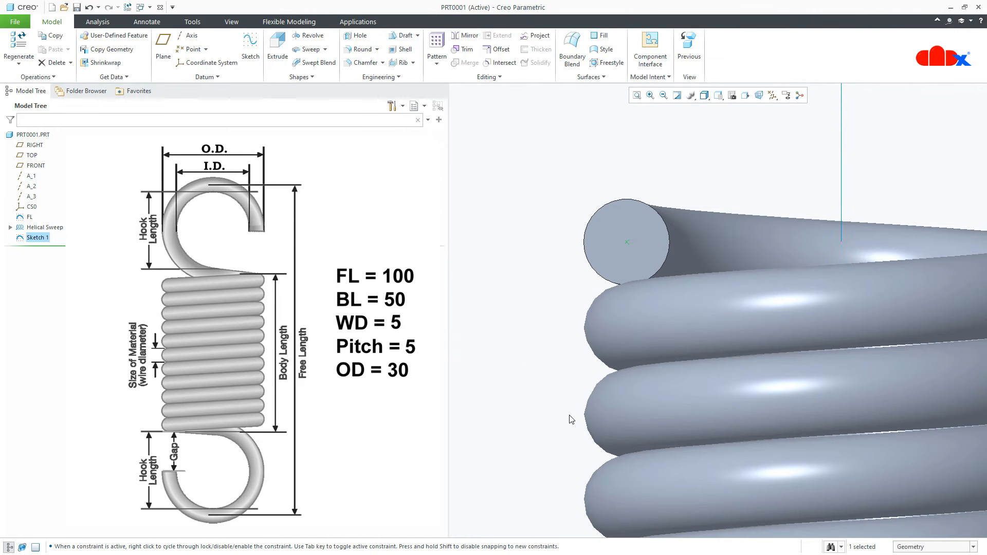
pyautogui.click(528, 319)
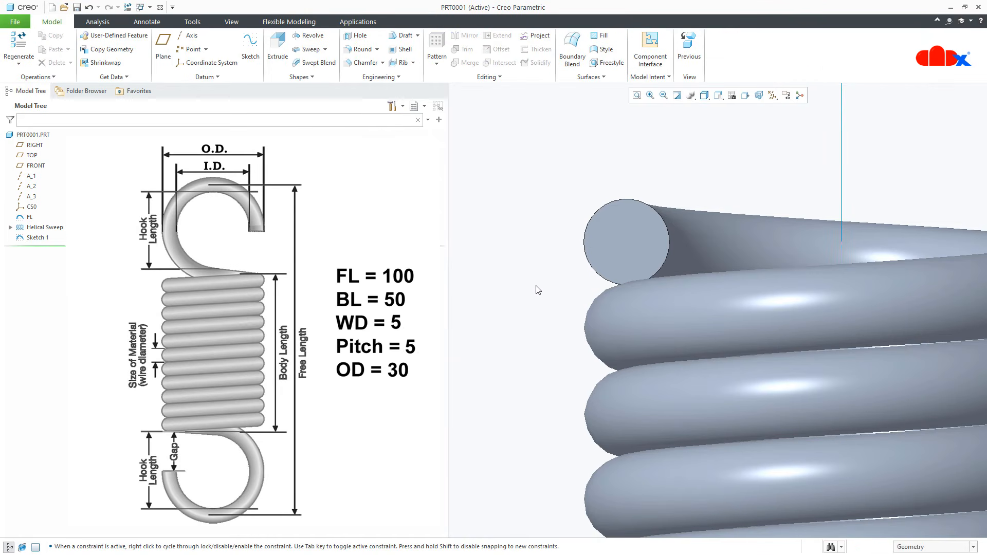
# - Start a sketch on the coil's lower wire end face, with the TOP datum plane as reference facing Top
pyautogui.scroll(3, 539, 291)
pyautogui.moveTo(539, 291); pyautogui.dragTo(776, 374, button='middle')
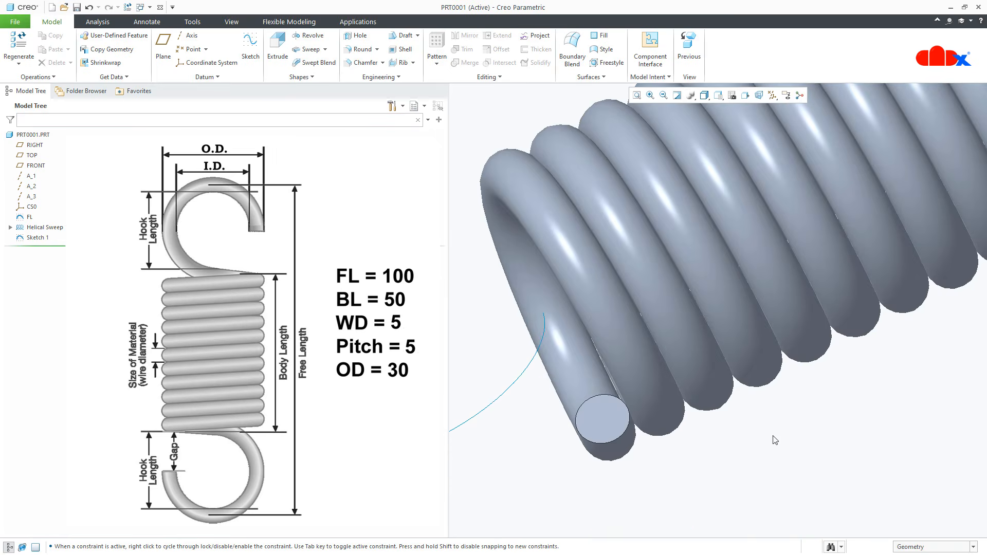
pyautogui.click(616, 428)
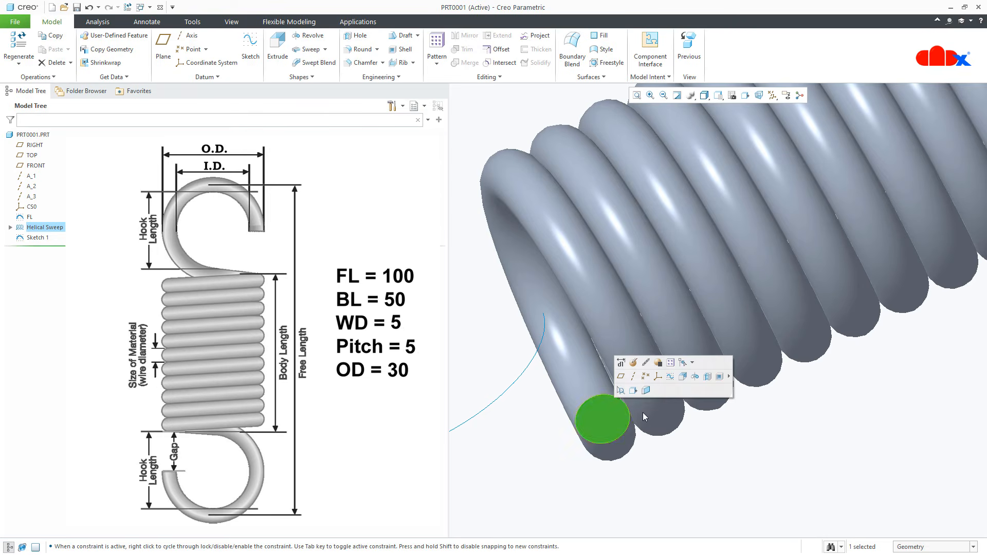
pyautogui.click(670, 376)
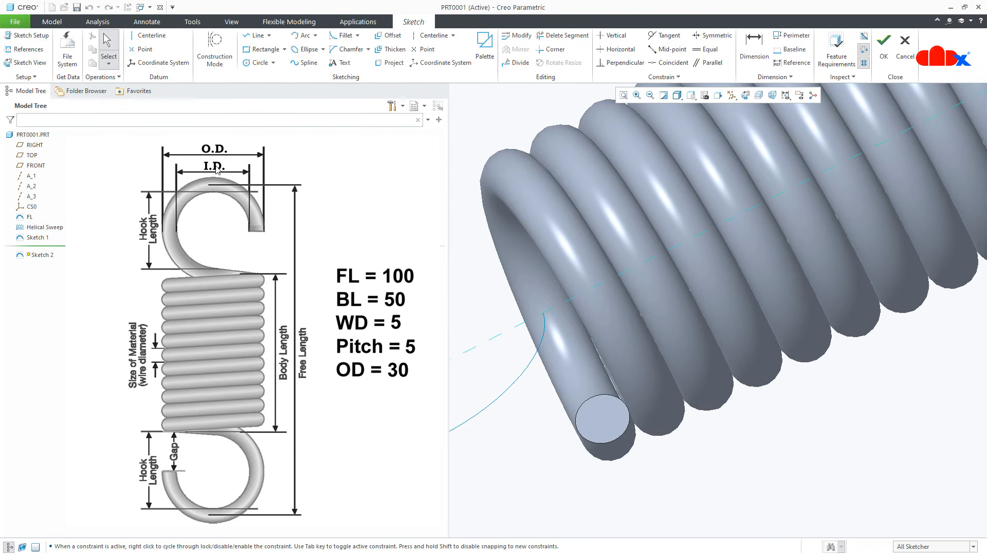
pyautogui.click(35, 37)
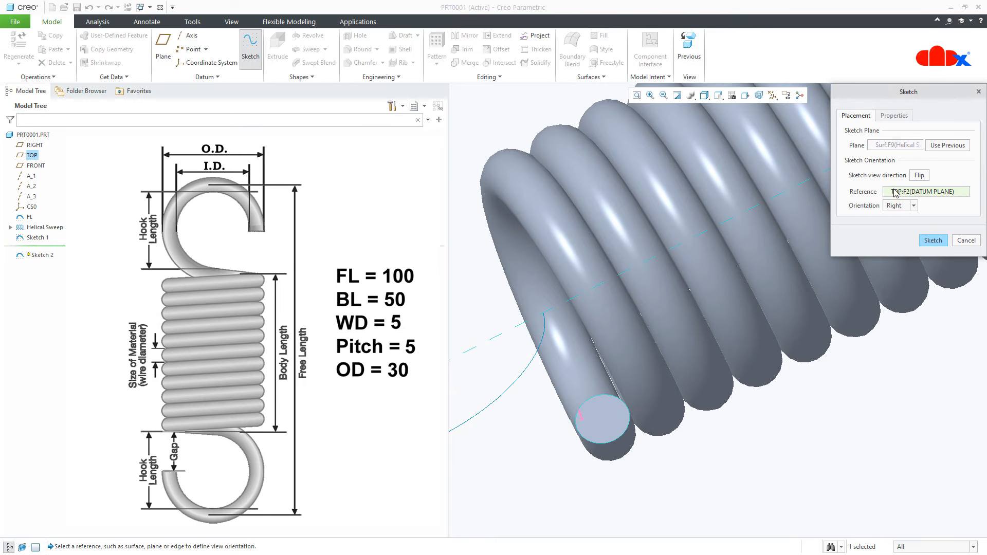
pyautogui.click(896, 206)
pyautogui.click(892, 216)
pyautogui.click(930, 243)
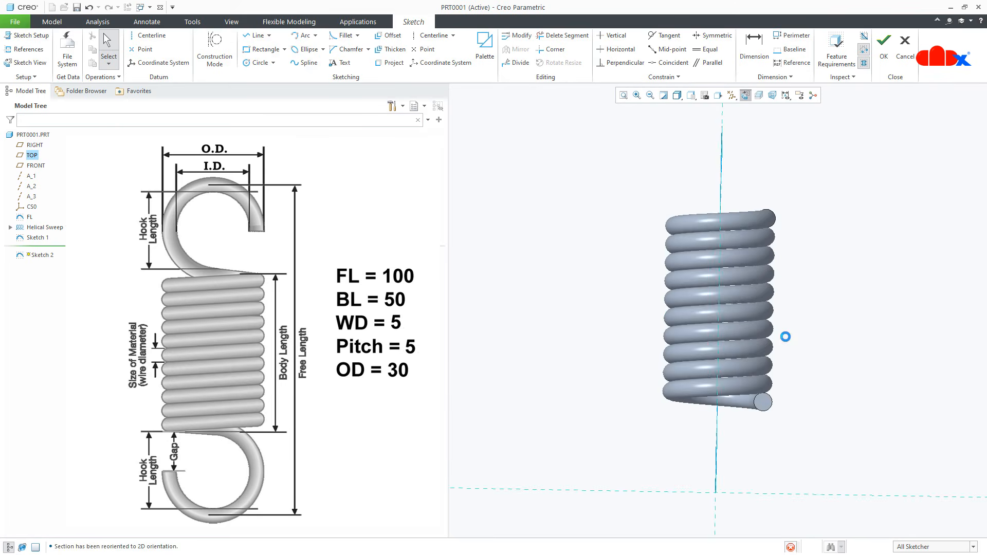
# - Draw a horizontal construction line across the diameter of the lower wire end face
pyautogui.scroll(-2, 784, 414)
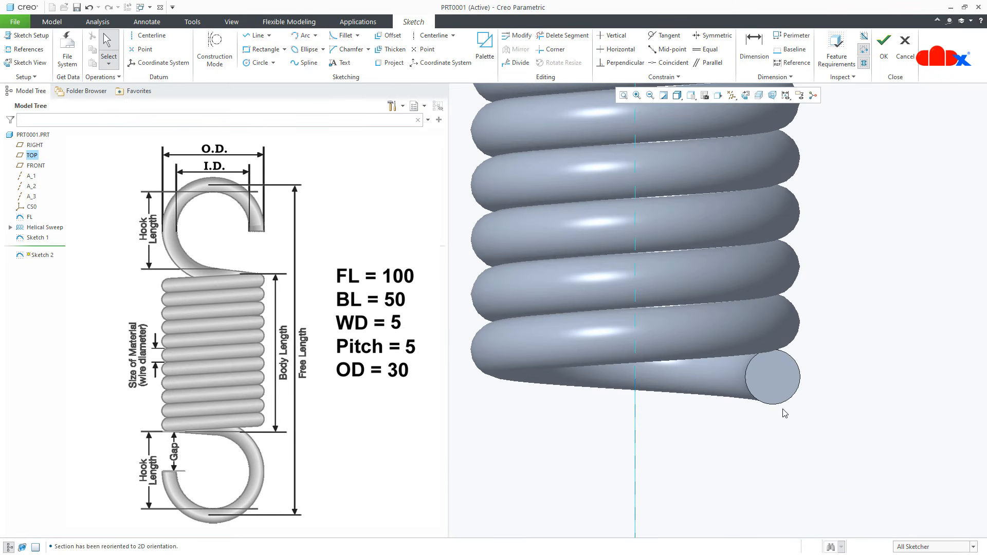
pyautogui.rightClick(784, 414)
pyautogui.click(805, 431)
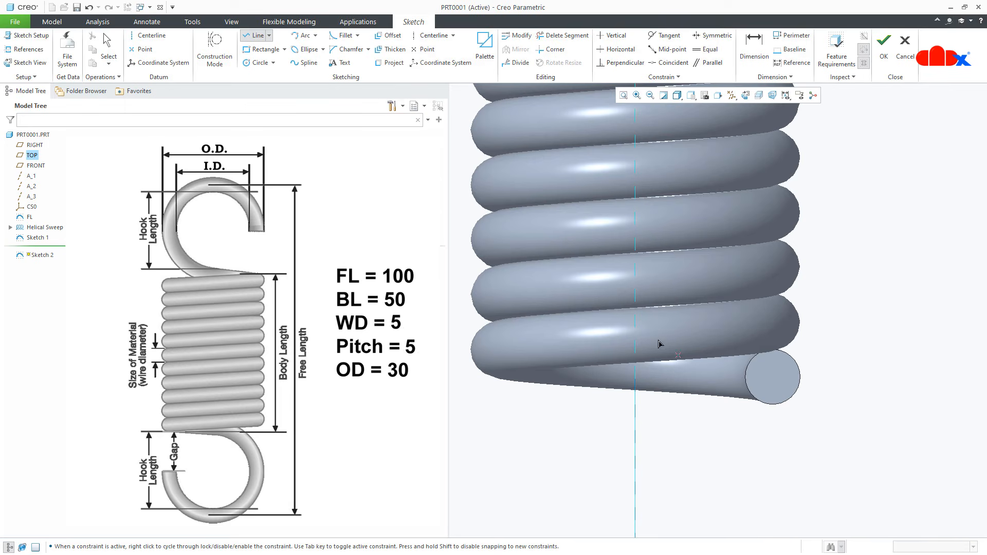
pyautogui.click(231, 52)
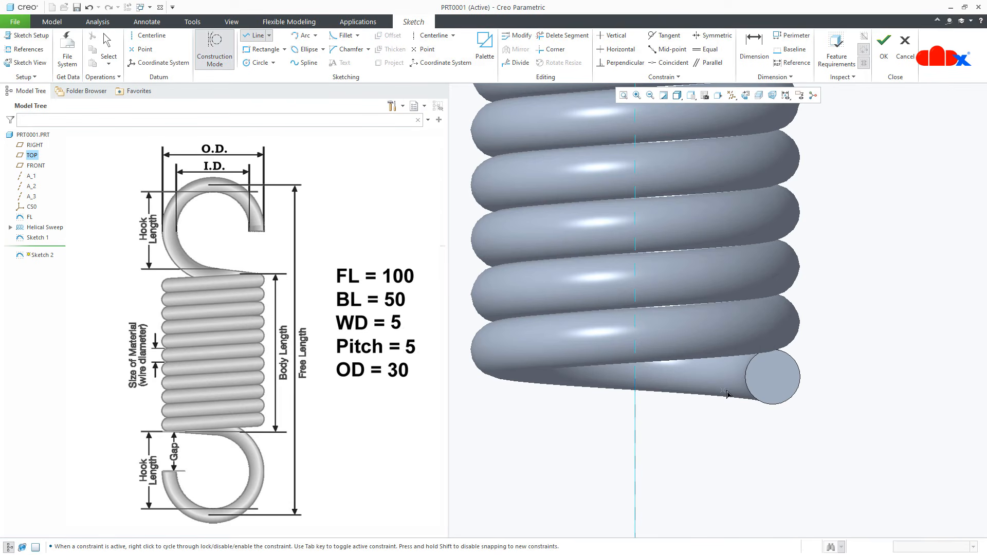
pyautogui.click(745, 377)
pyautogui.click(795, 381)
pyautogui.middleClick(829, 401)
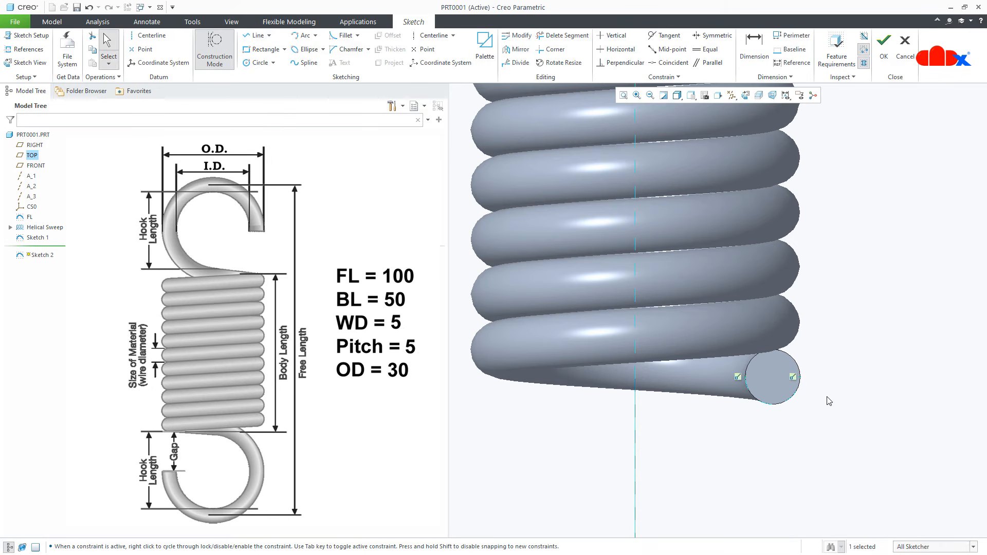
# - Place a datum point at the centre of the lower wire end face, on the construction line's midpoint, and finish the sketch
pyautogui.click(141, 49)
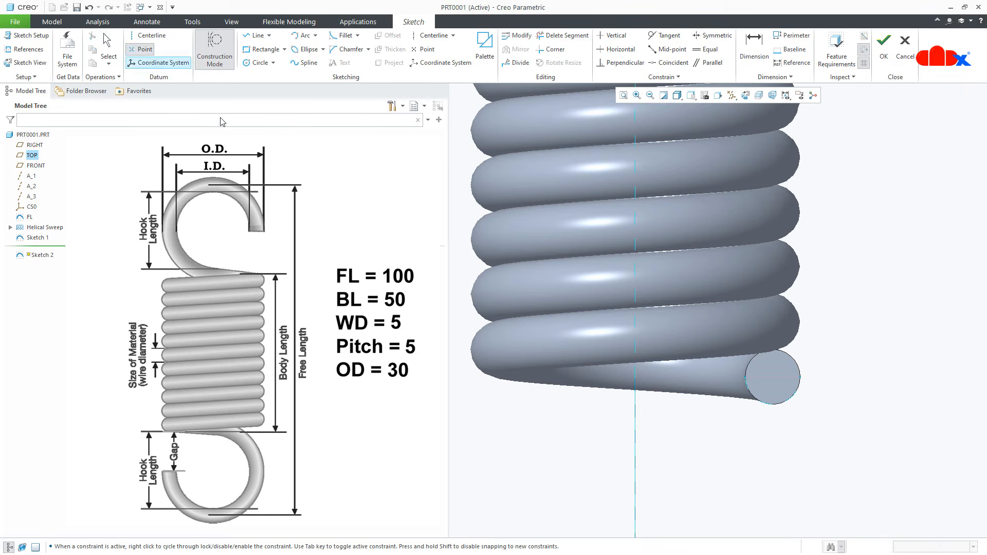
pyautogui.click(778, 383)
pyautogui.middleClick(790, 401)
pyautogui.rightClick(819, 420)
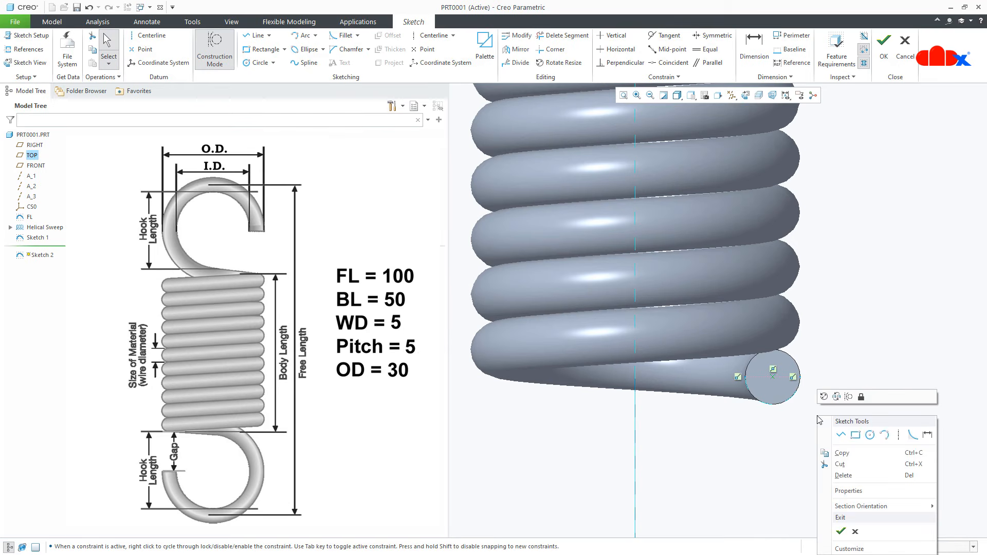
pyautogui.click(841, 515)
pyautogui.click(841, 488)
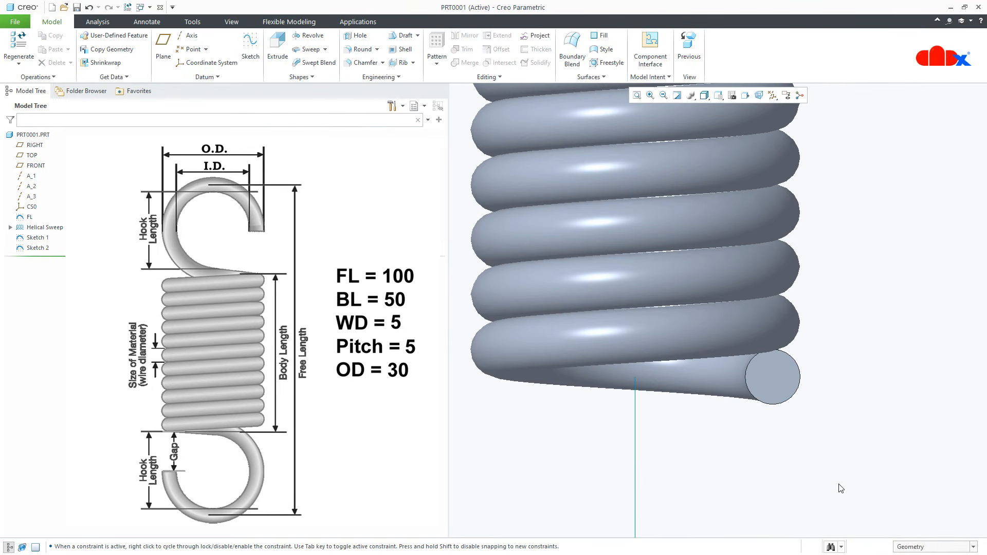
# - Return the model to its default orientation and turn on the display of datum points
pyautogui.hotkey('ctrl', 'd')
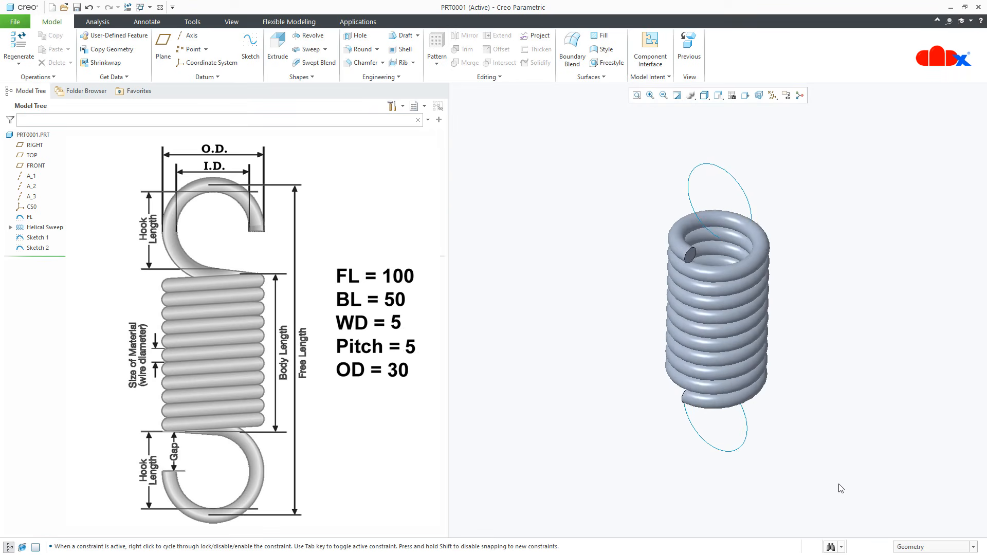
pyautogui.click(773, 95)
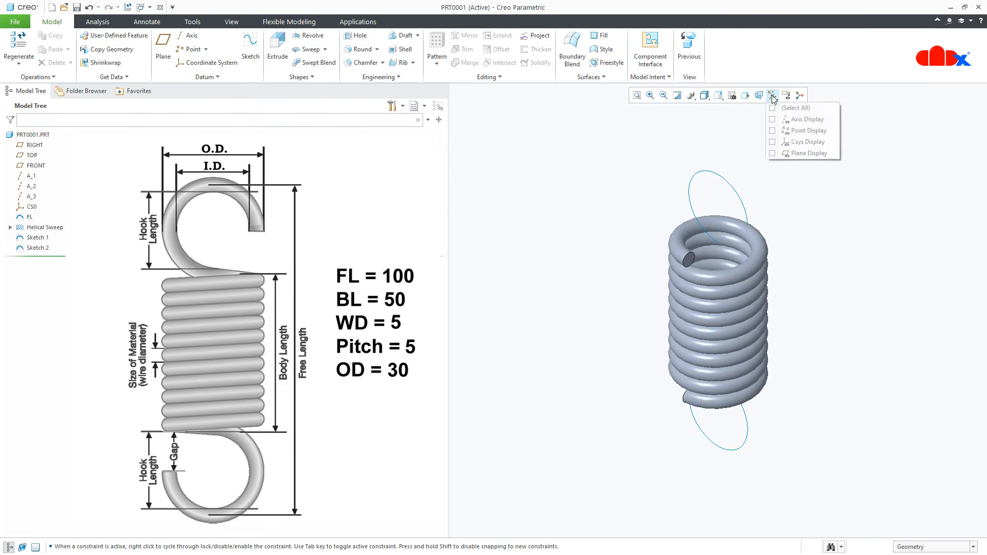
pyautogui.click(777, 130)
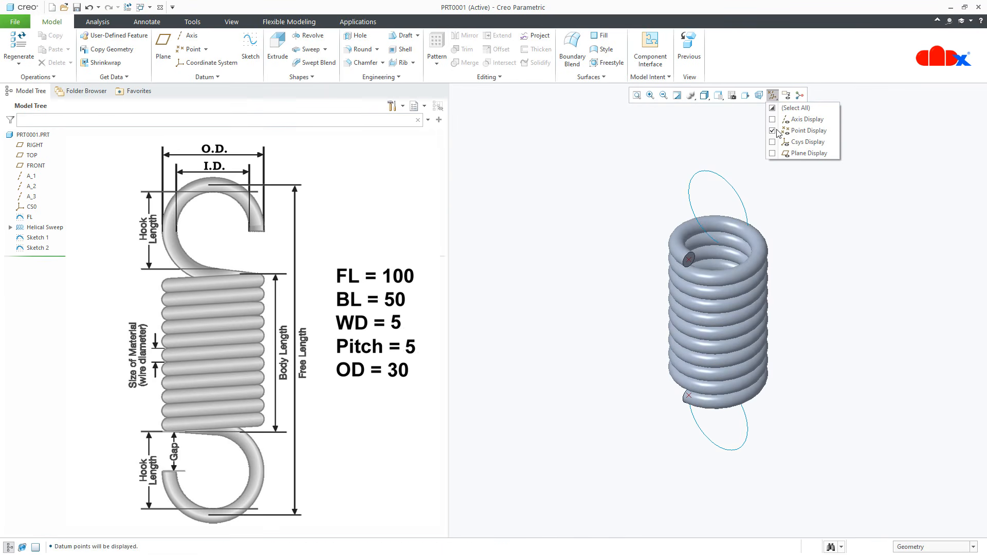
pyautogui.click(825, 265)
# - Start a Curve through Points from the upper wire end's centre point to the near end of the upper hook curve
pyautogui.scroll(-5, 689, 265)
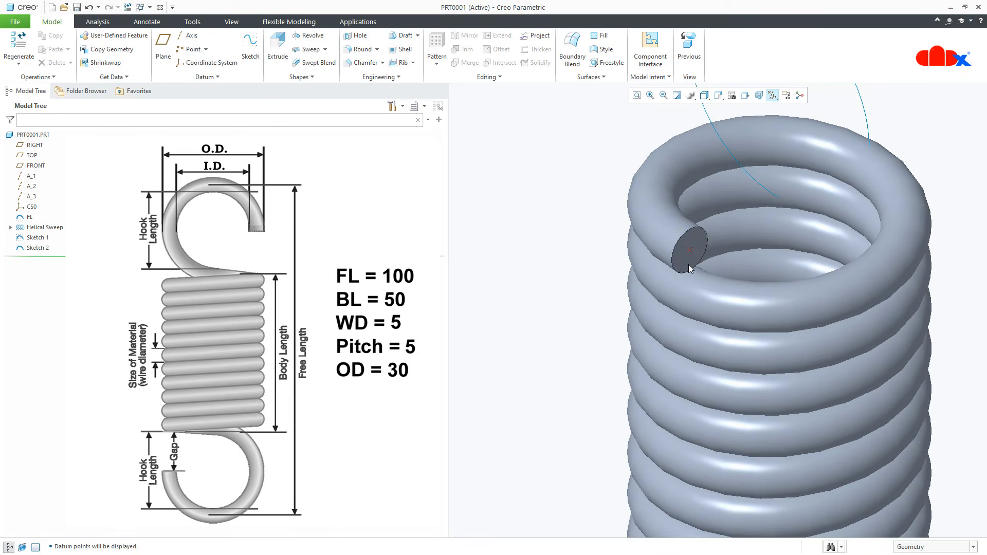
pyautogui.click(692, 251)
pyautogui.click(544, 324)
pyautogui.click(219, 77)
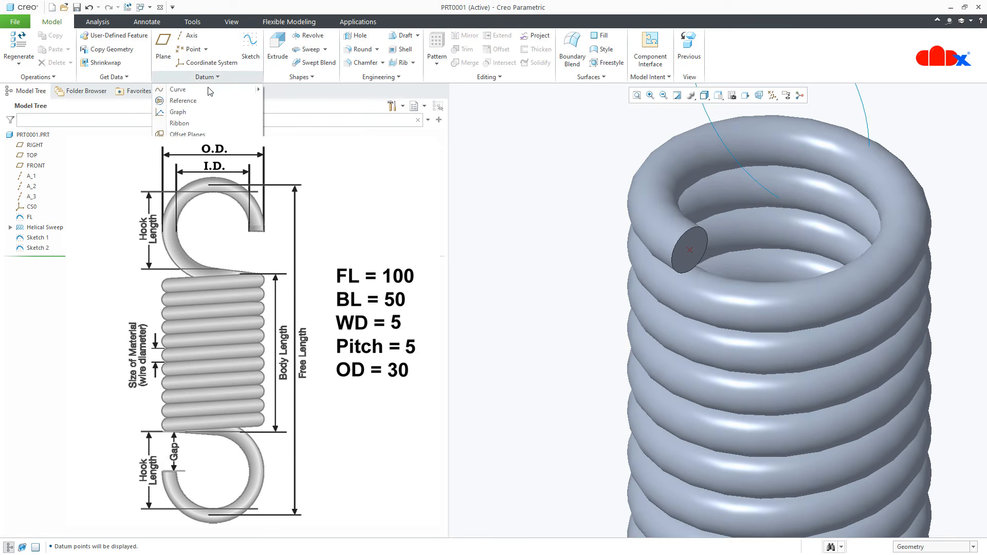
pyautogui.moveTo(208, 90)
pyautogui.click(298, 89)
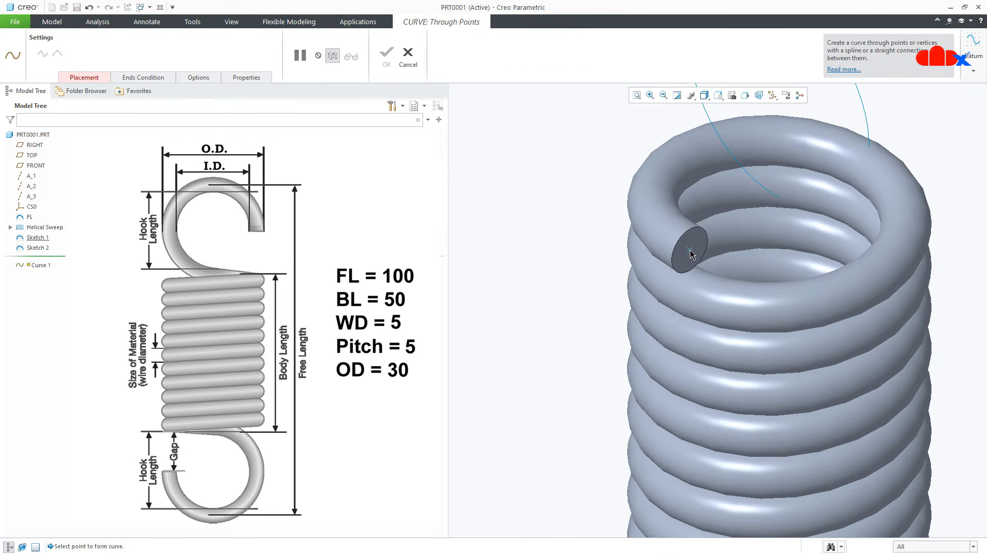
pyautogui.click(781, 201)
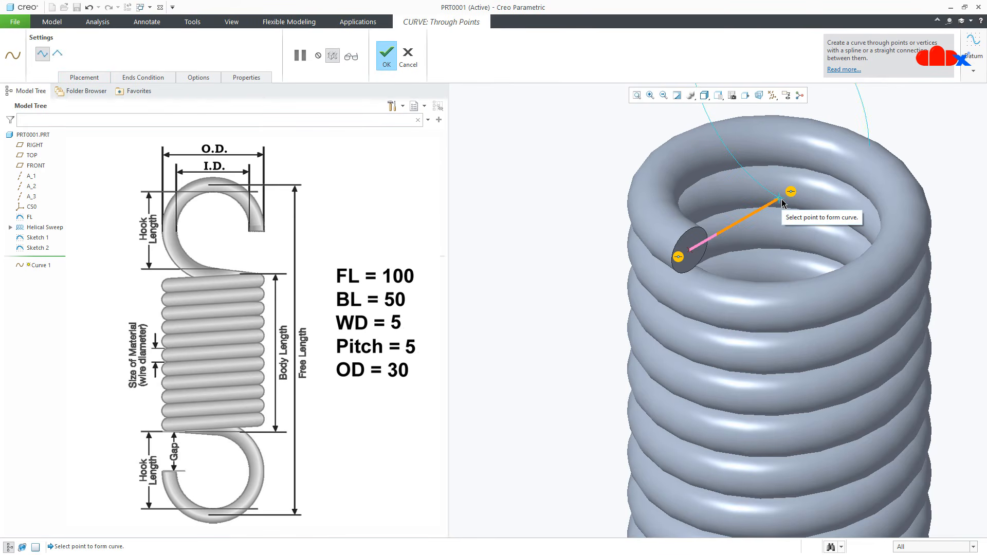
# - Set the curve's start condition to Normal, referencing the upper wire end face
pyautogui.rightClick(679, 258)
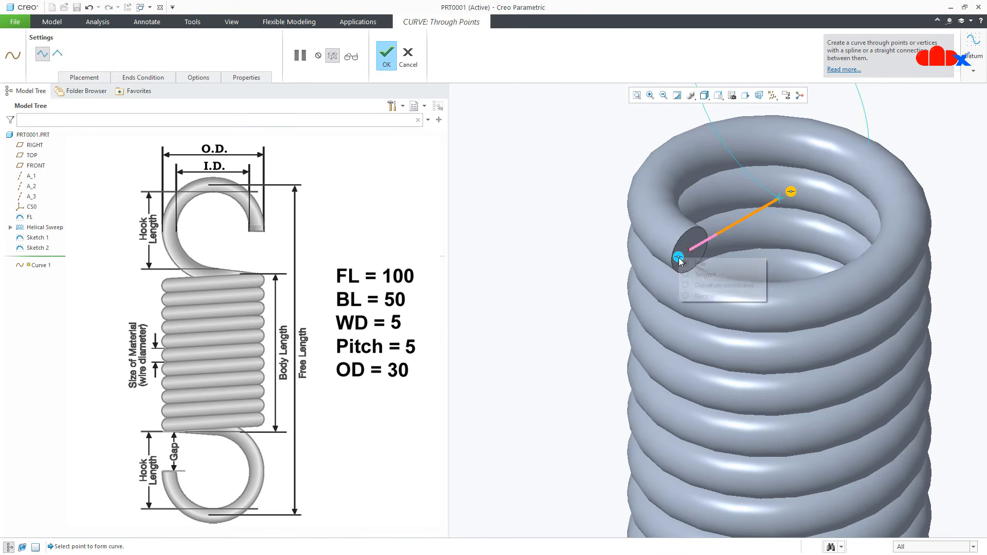
pyautogui.click(695, 296)
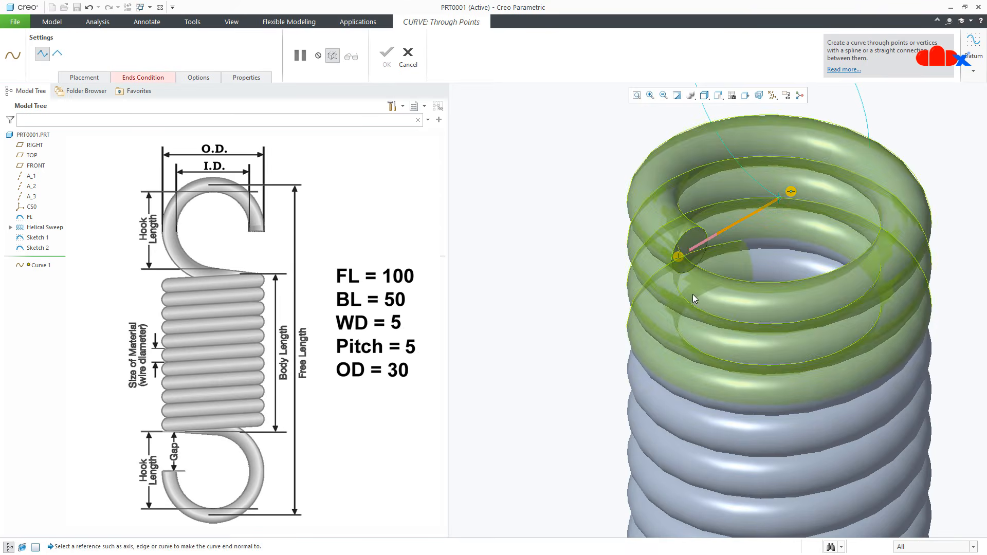
pyautogui.click(691, 251)
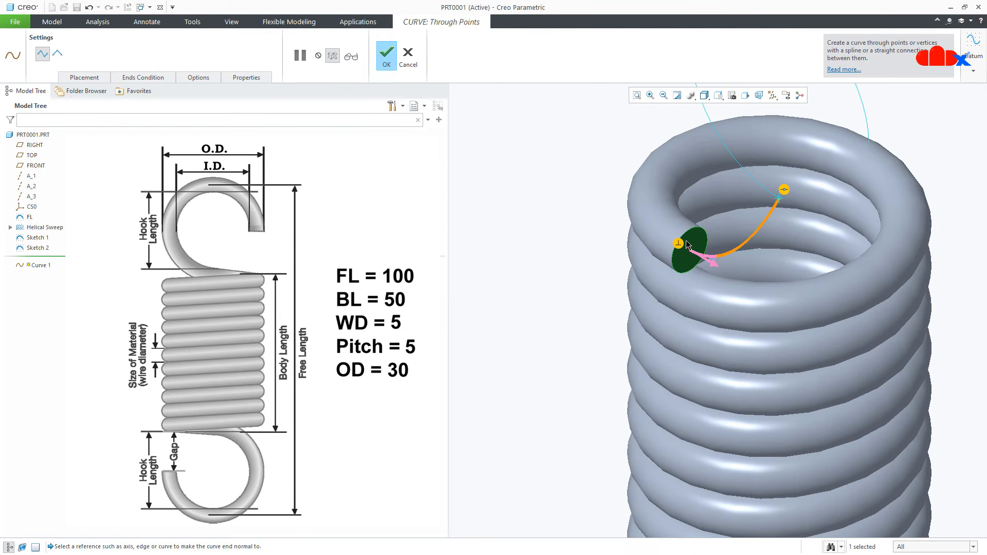
# - Set the curve's other end condition to Tangent to the upper hook curve and complete the connecting curve
pyautogui.rightClick(784, 191)
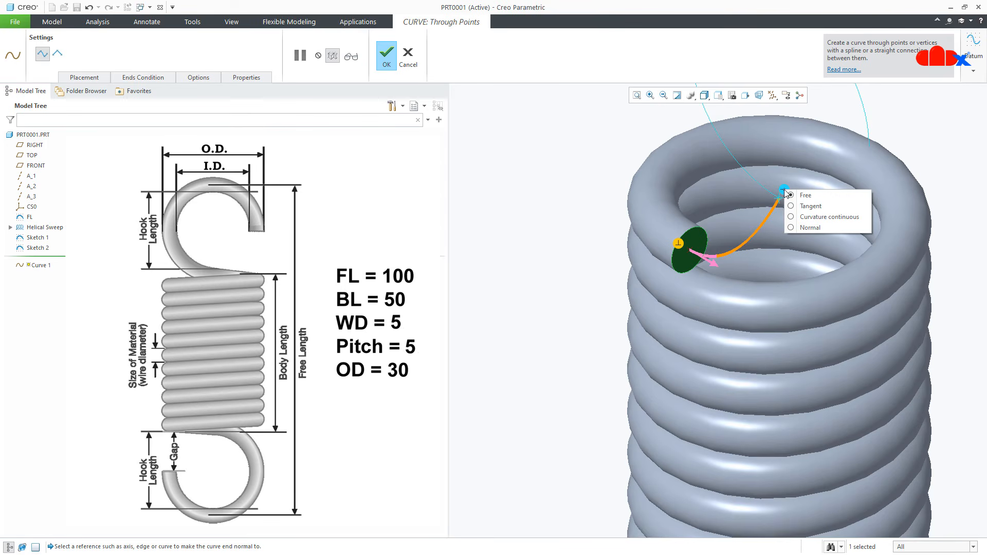
pyautogui.click(795, 205)
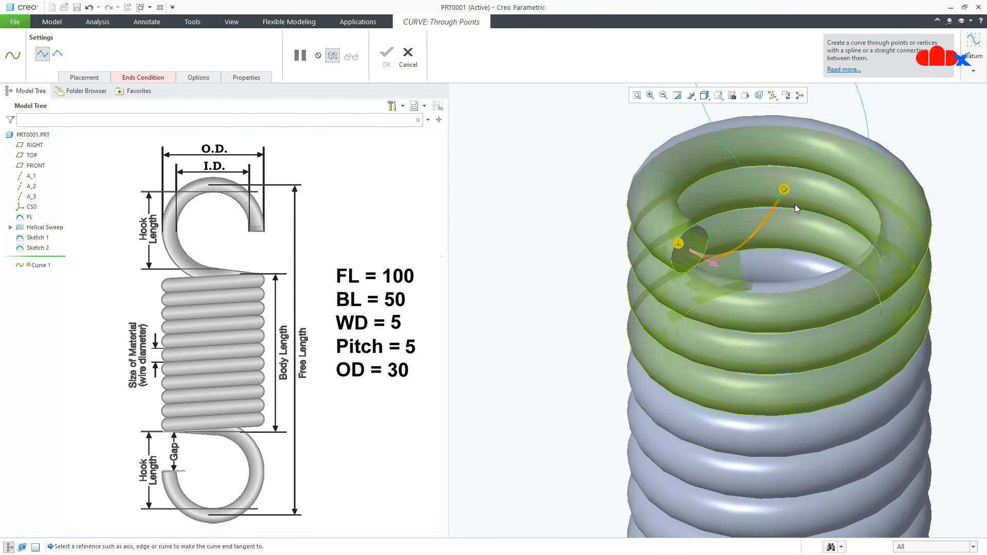
pyautogui.click(766, 193)
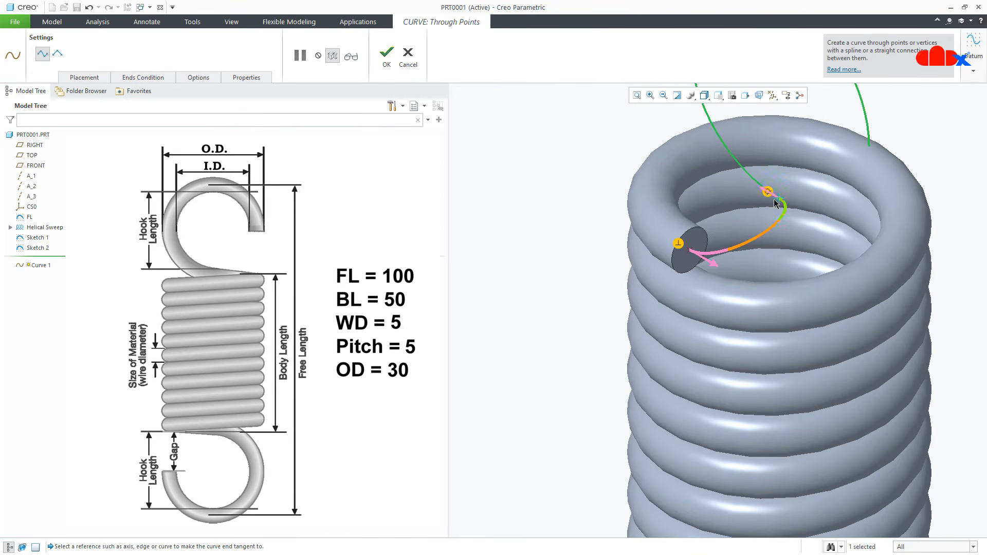
pyautogui.rightClick(767, 194)
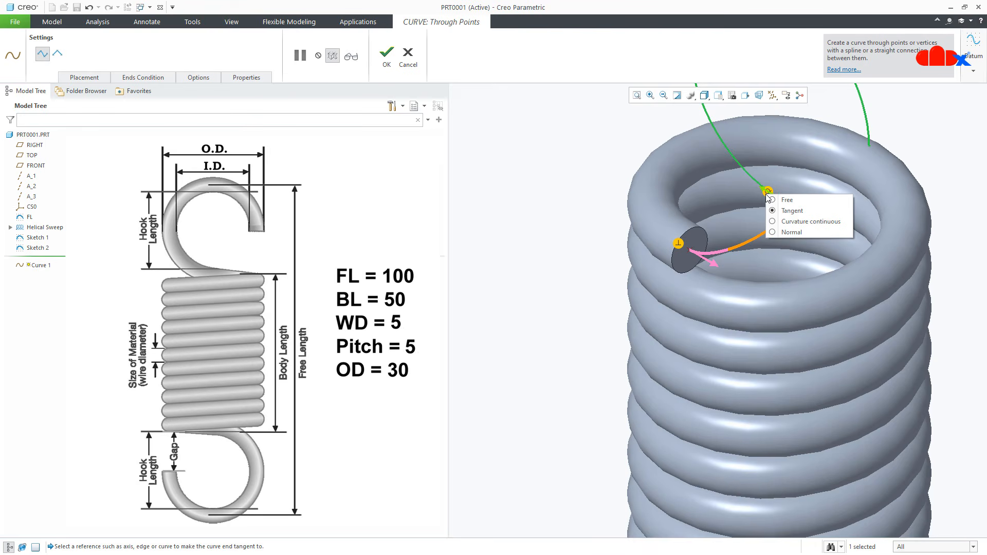
pyautogui.click(945, 207)
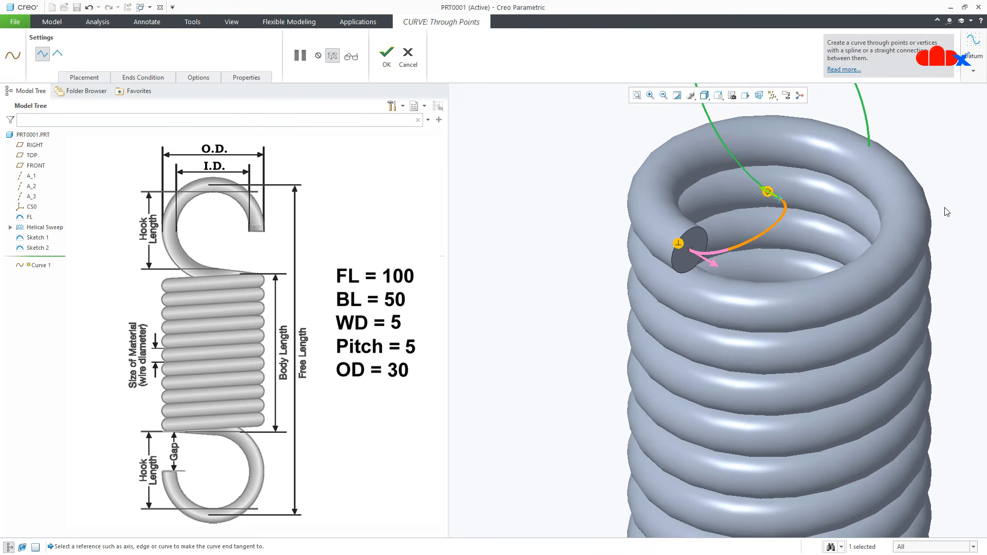
pyautogui.middleClick(946, 210)
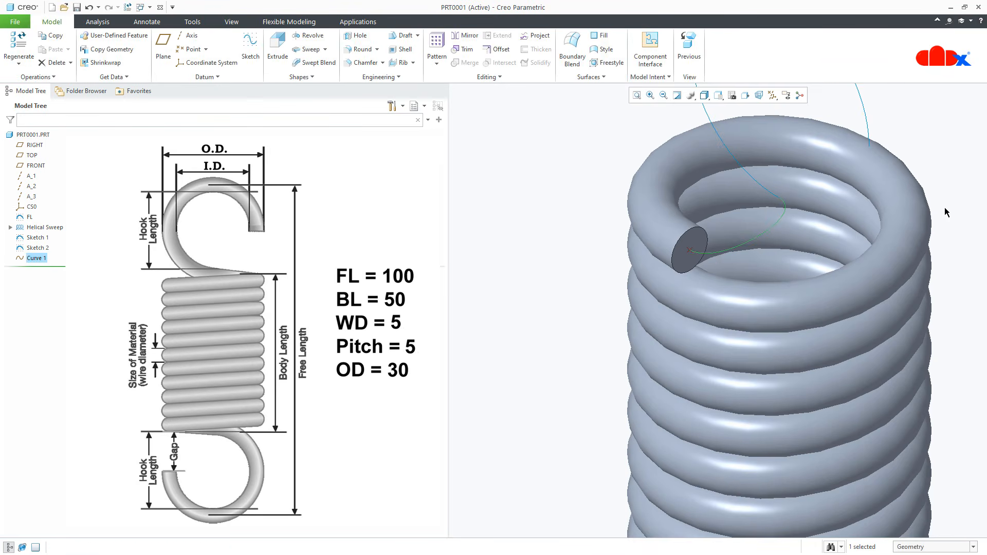
# - Start a second Curve through Points from the lower wire end's centre point to the near end of the lower hook curve
pyautogui.moveTo(723, 375)
pyautogui.mouseDown(button='middle')
pyautogui.moveTo(727, 354)
pyautogui.moveTo(755, 401)
pyautogui.moveTo(701, 235)
pyautogui.mouseUp(button='middle')
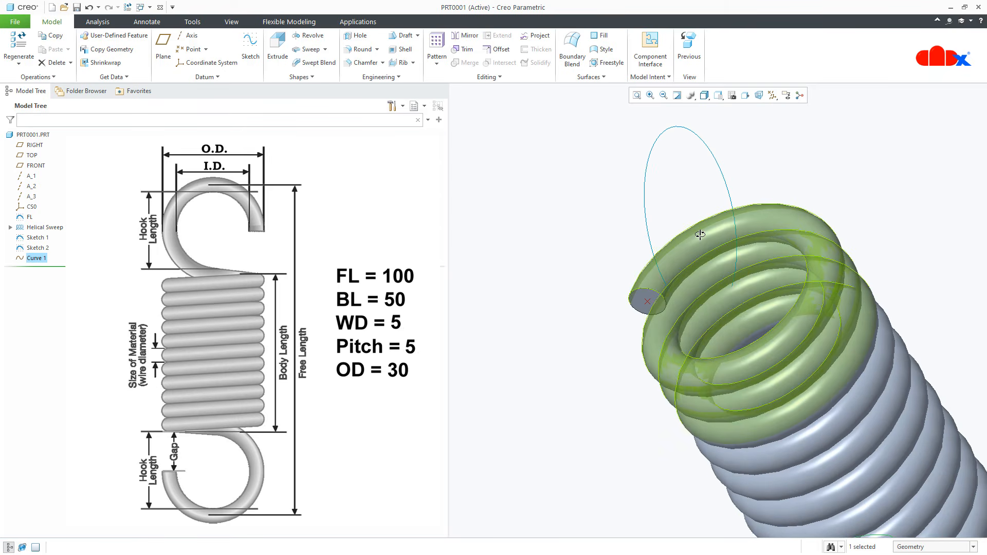
pyautogui.click(207, 77)
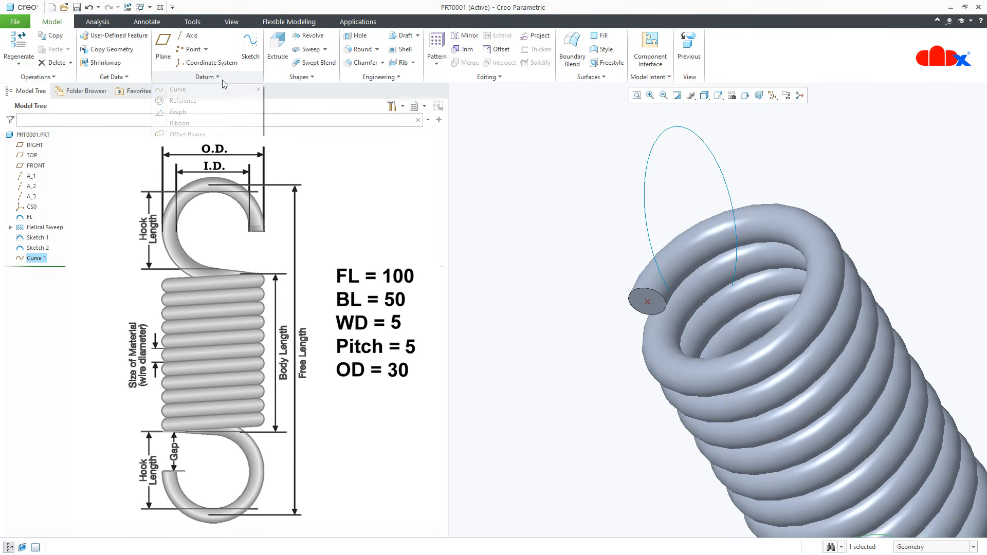
pyautogui.moveTo(180, 89)
pyautogui.click(309, 91)
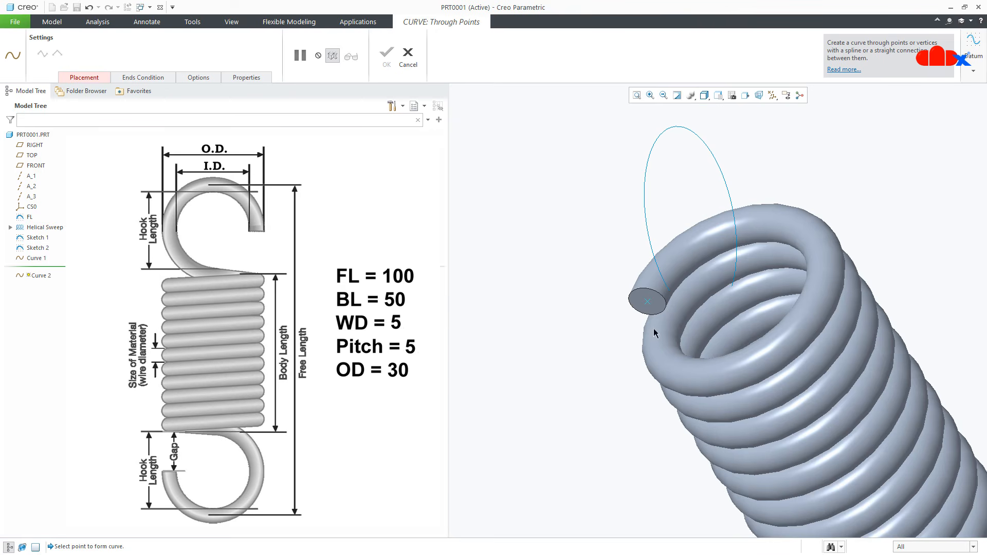
pyautogui.moveTo(654, 334); pyautogui.dragTo(720, 283, button='middle')
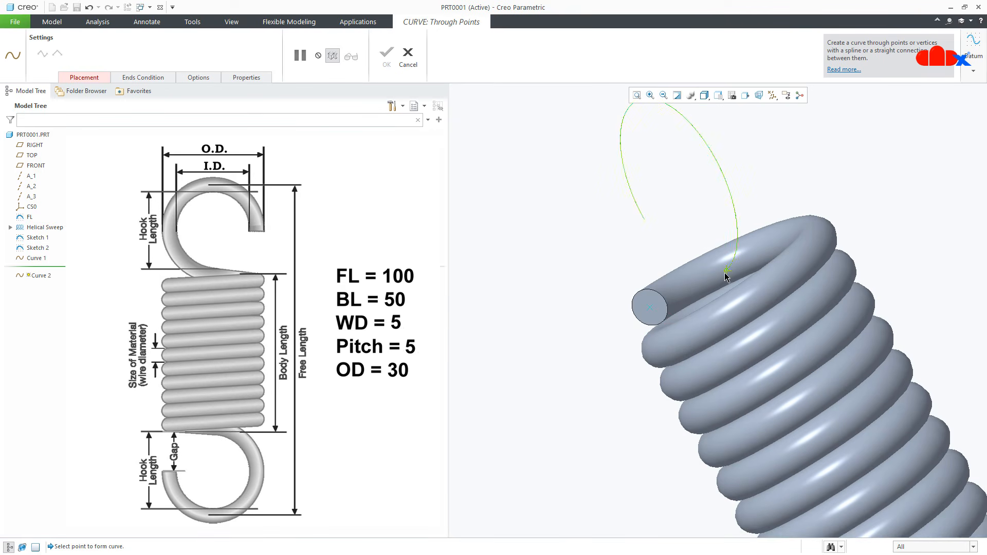
pyautogui.click(726, 273)
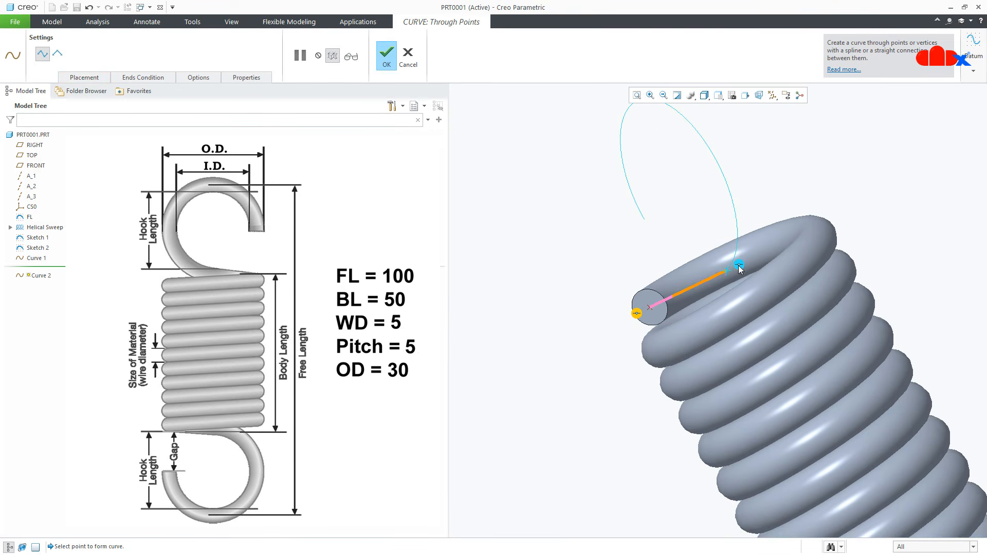
# - Set the second curve's hook-side end condition to Tangent, referencing the lower hook curve
pyautogui.rightClick(738, 265)
pyautogui.click(749, 282)
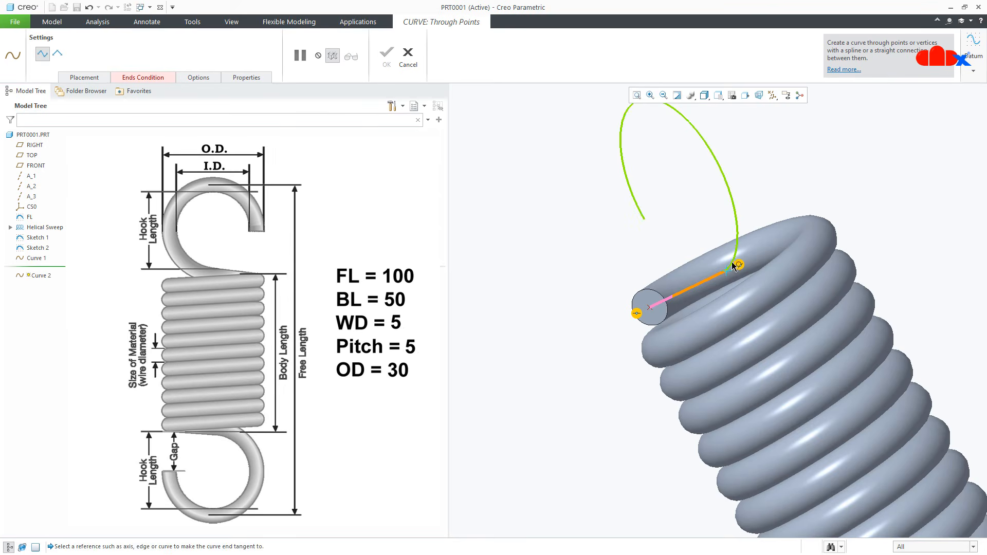
pyautogui.click(735, 260)
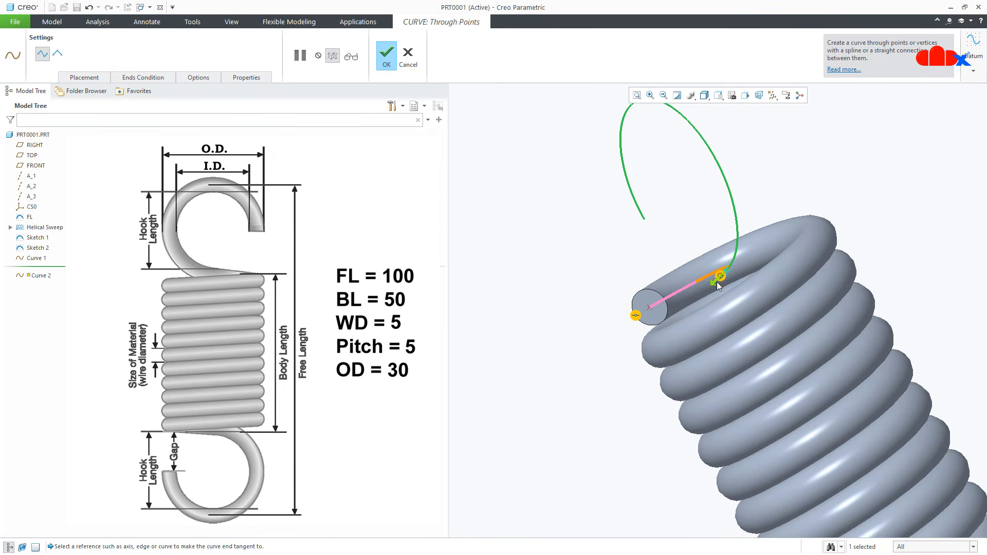
# - Set the second connecting curve's wire-side end condition to Normal and complete the curve
pyautogui.moveTo(714, 289); pyautogui.dragTo(648, 324, button='middle')
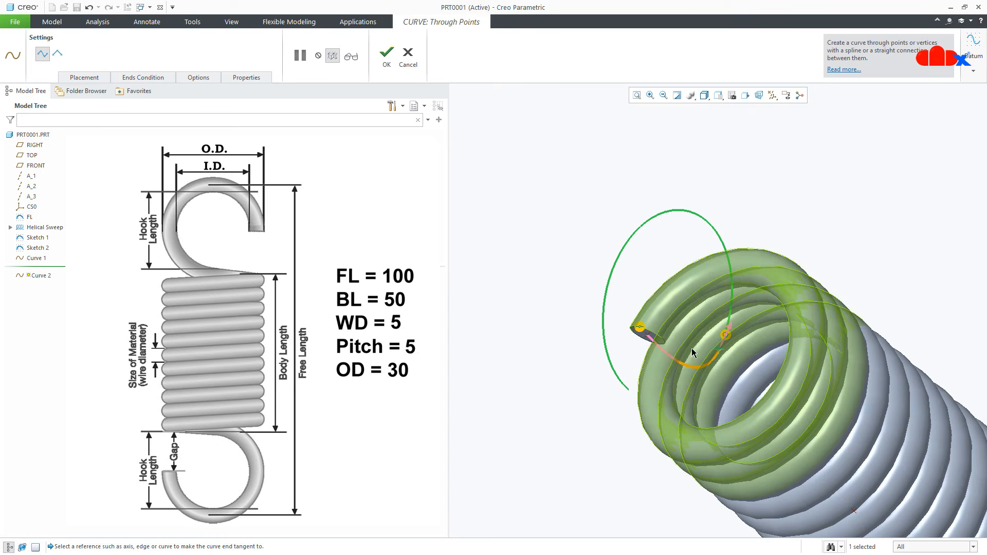
pyautogui.rightClick(639, 327)
pyautogui.click(651, 365)
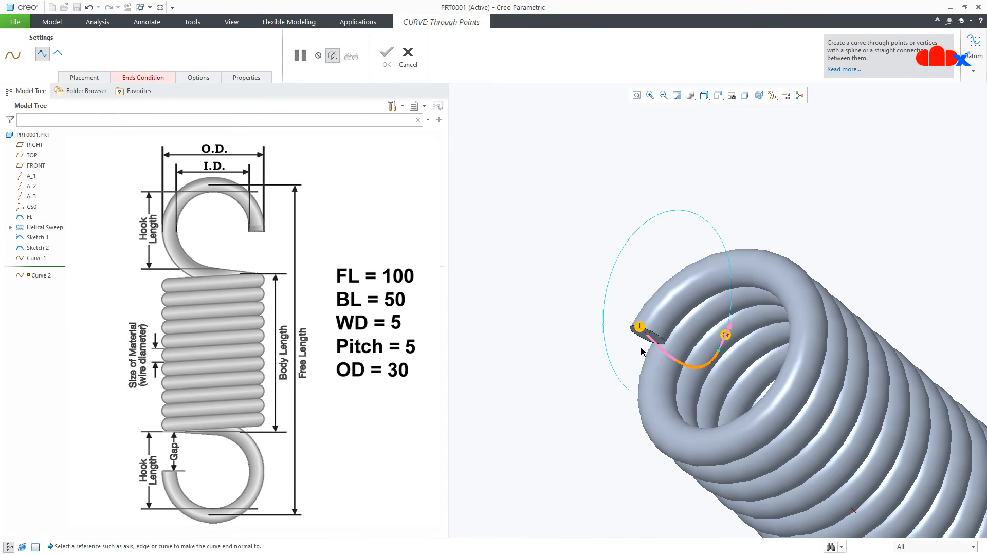
pyautogui.middleClick(642, 339)
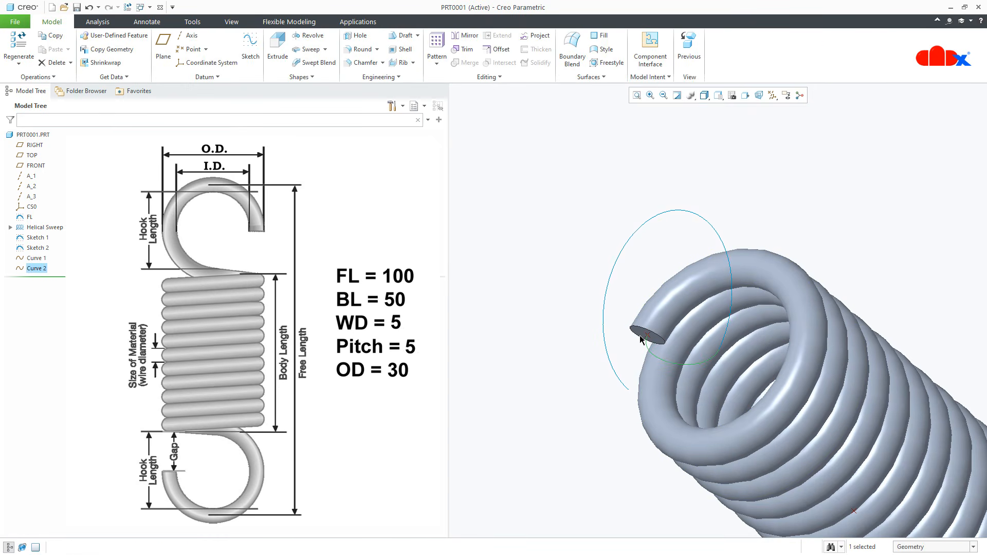
pyautogui.hotkey('ctrl', 'd')
pyautogui.click(640, 336)
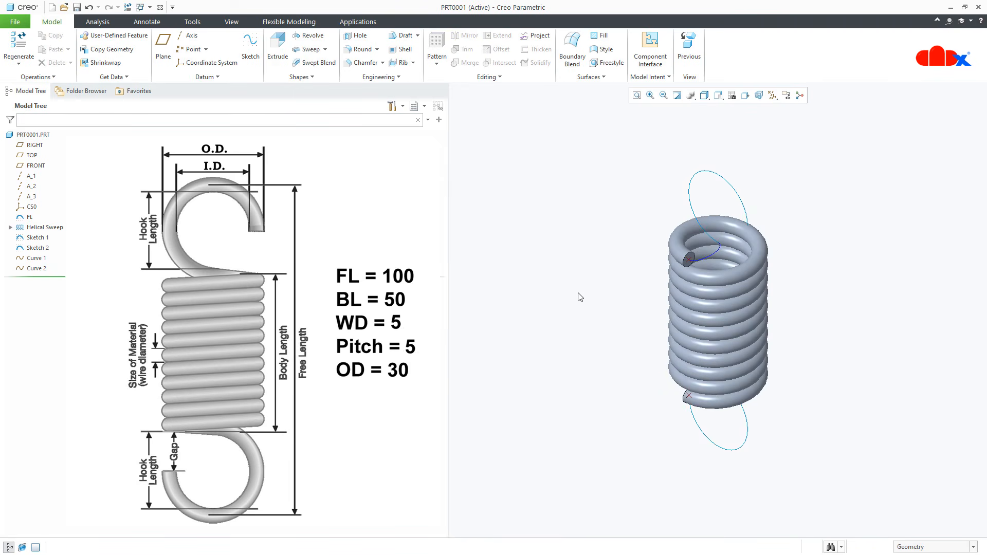
# - Start a solid Sweep using the upper hook curve together with its connecting curve as the origin trajectory
pyautogui.click(308, 49)
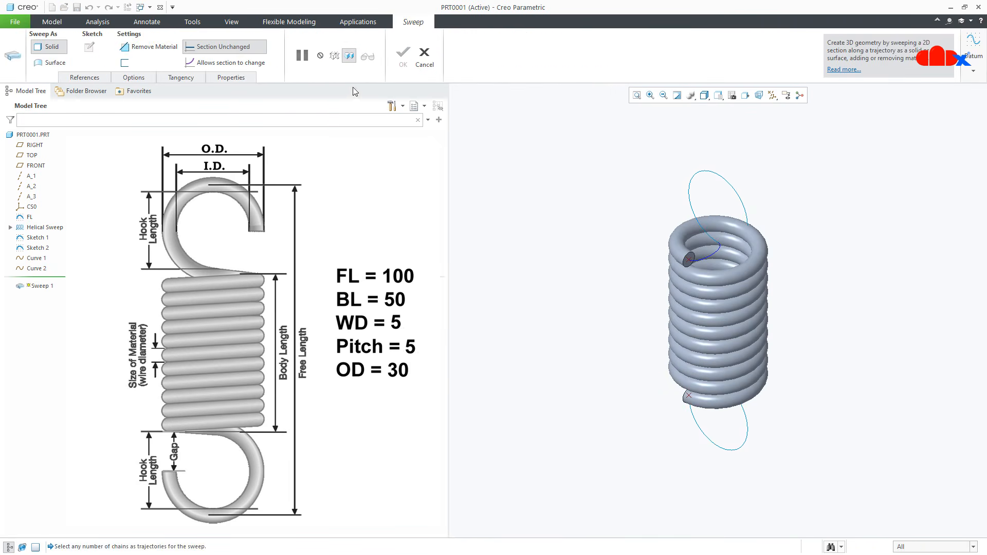
pyautogui.click(692, 179)
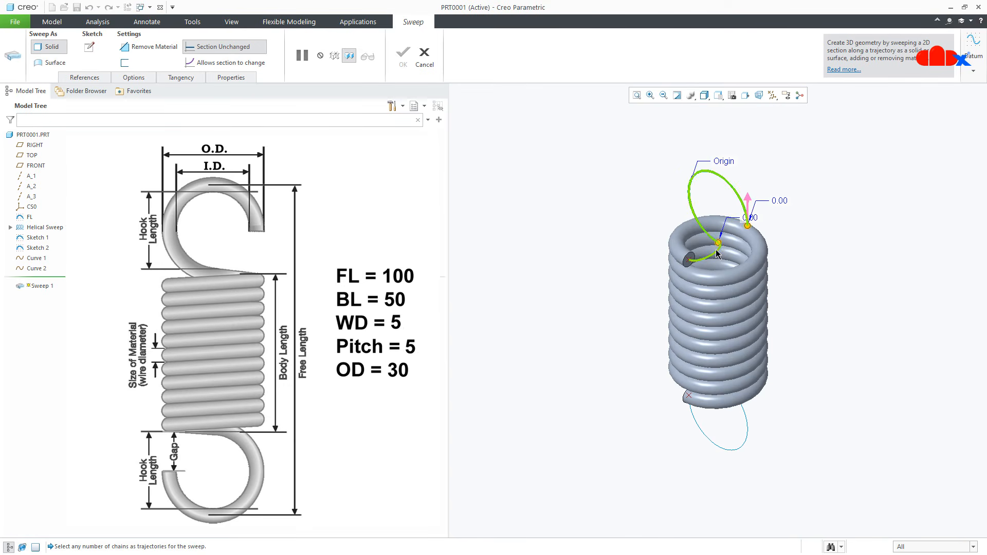
pyautogui.scroll(3, 718, 249)
pyautogui.moveTo(726, 248); pyautogui.dragTo(712, 233, button='middle')
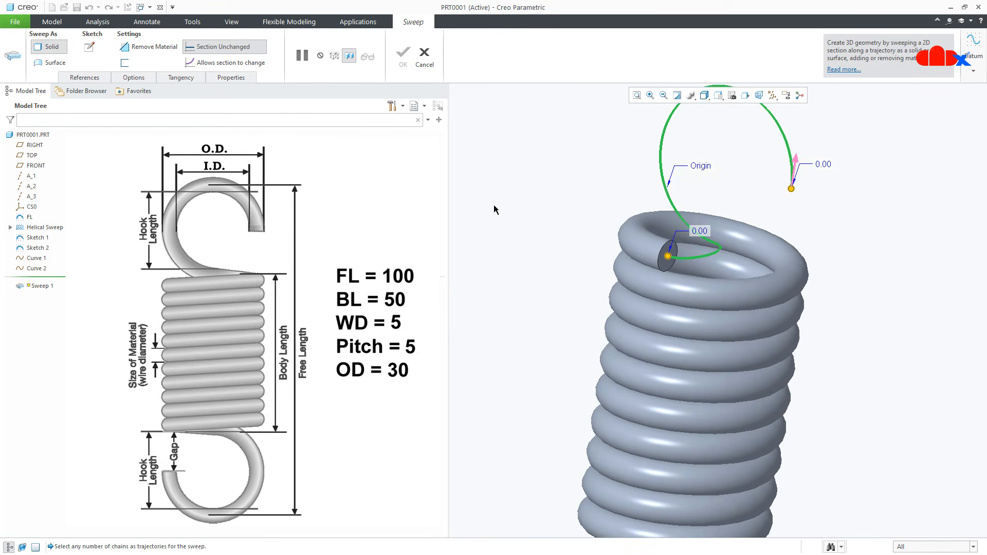
# - Sketch a circular sweep section about 14.3 in diameter centred on the free end of the upper hook curve
pyautogui.click(89, 47)
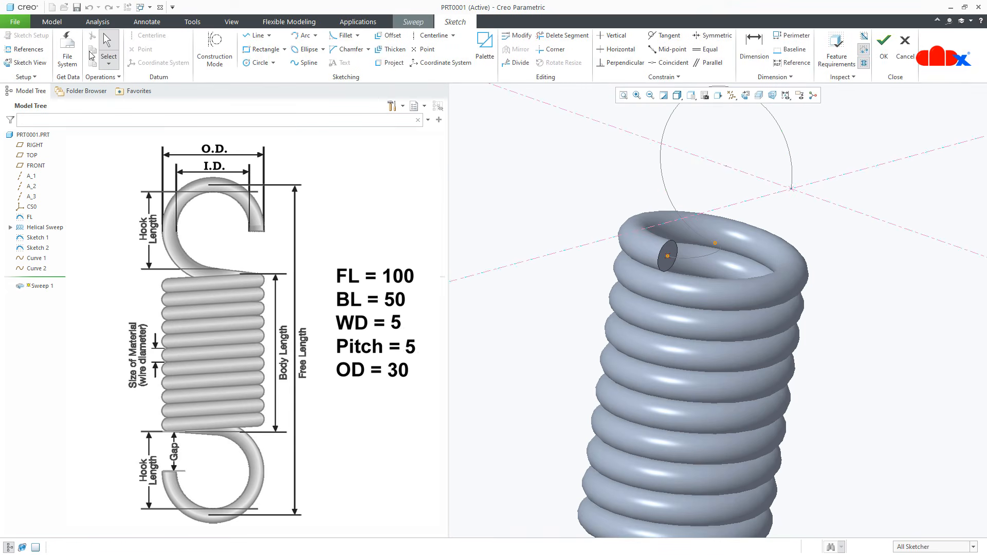
pyautogui.click(250, 62)
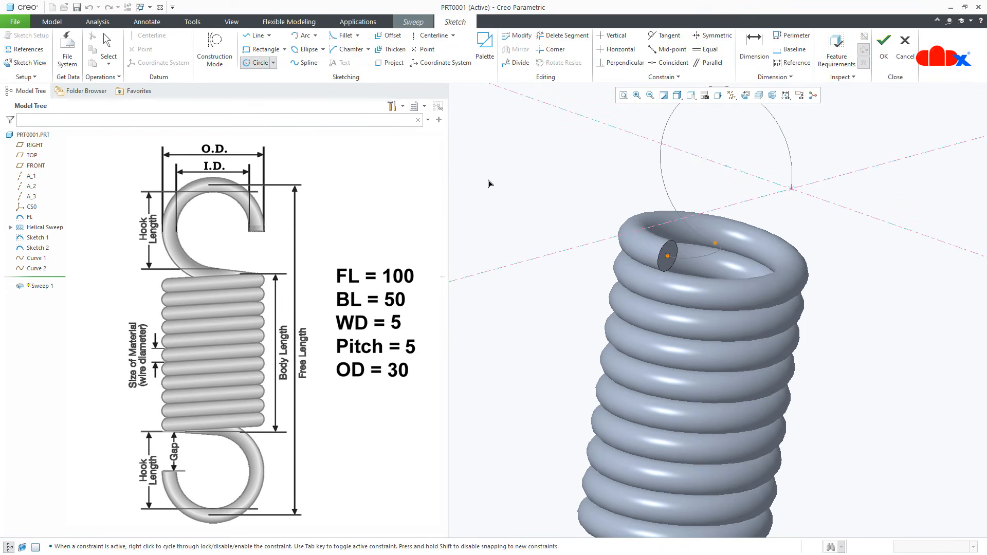
pyautogui.click(792, 188)
pyautogui.click(795, 205)
pyautogui.middleClick(814, 227)
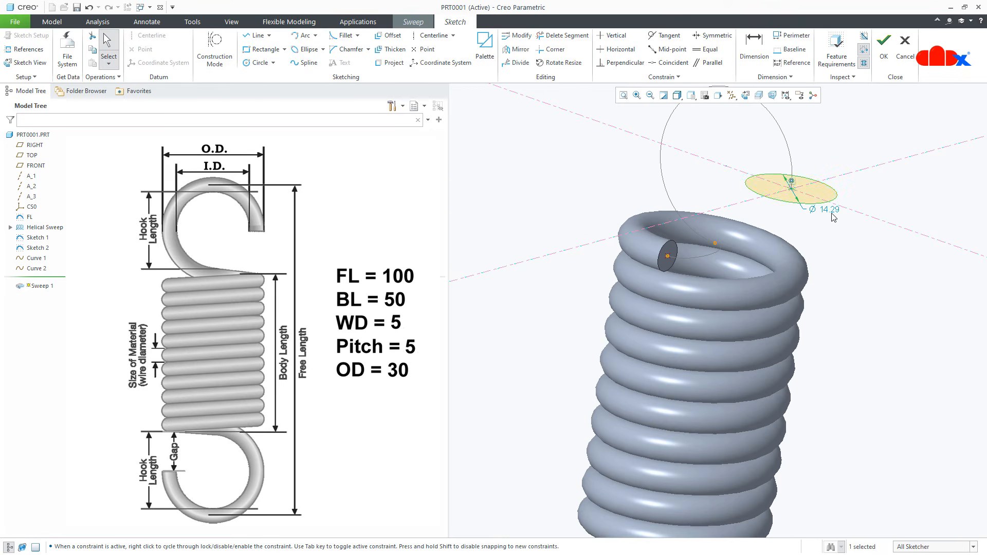
# - Set the section circle's diameter to 5 and finish the section sketch
pyautogui.doubleClick(829, 209)
pyautogui.write('5')
pyautogui.press('Return')
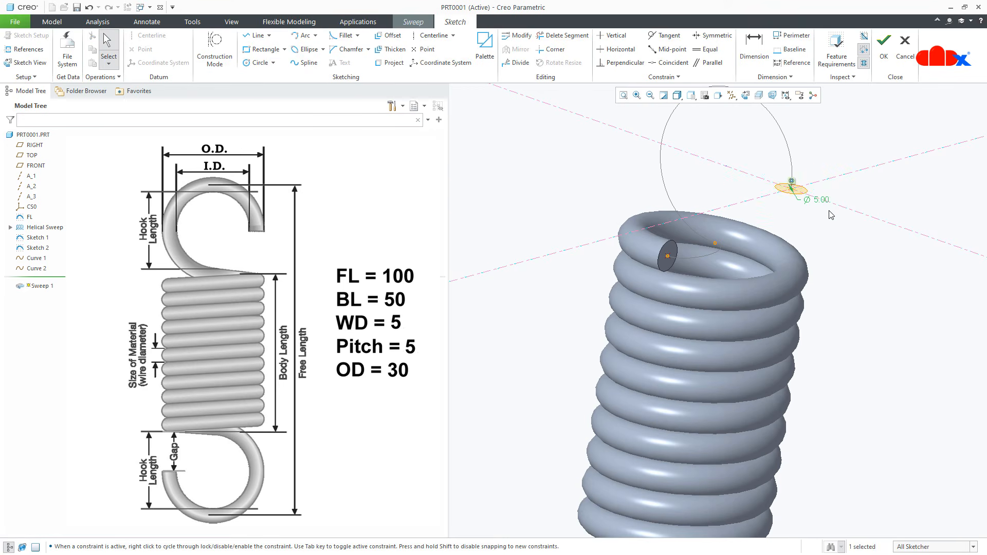
pyautogui.rightClick(831, 215)
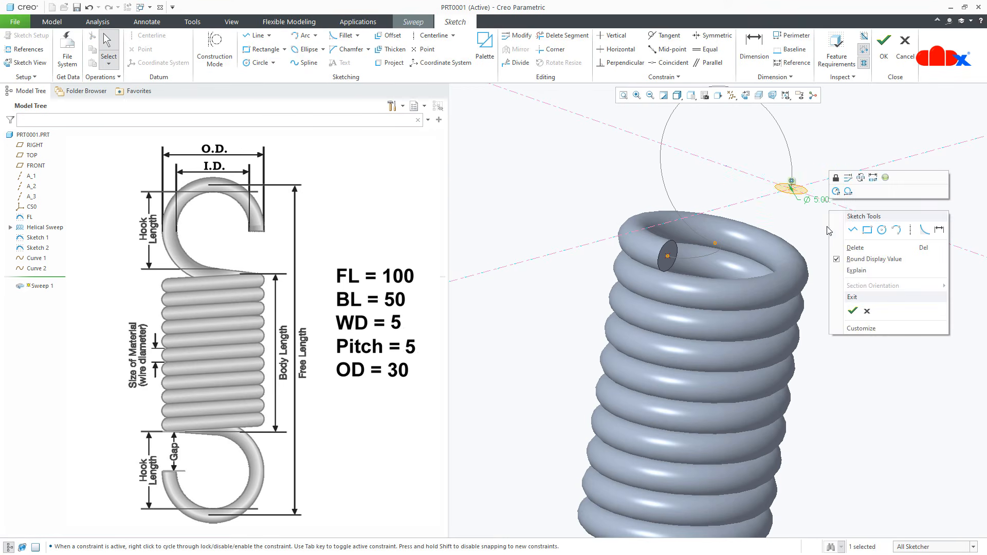
pyautogui.click(851, 313)
pyautogui.moveTo(813, 332)
pyautogui.mouseDown(button='middle')
pyautogui.moveTo(822, 334)
pyautogui.moveTo(817, 360)
pyautogui.mouseUp(button='middle')
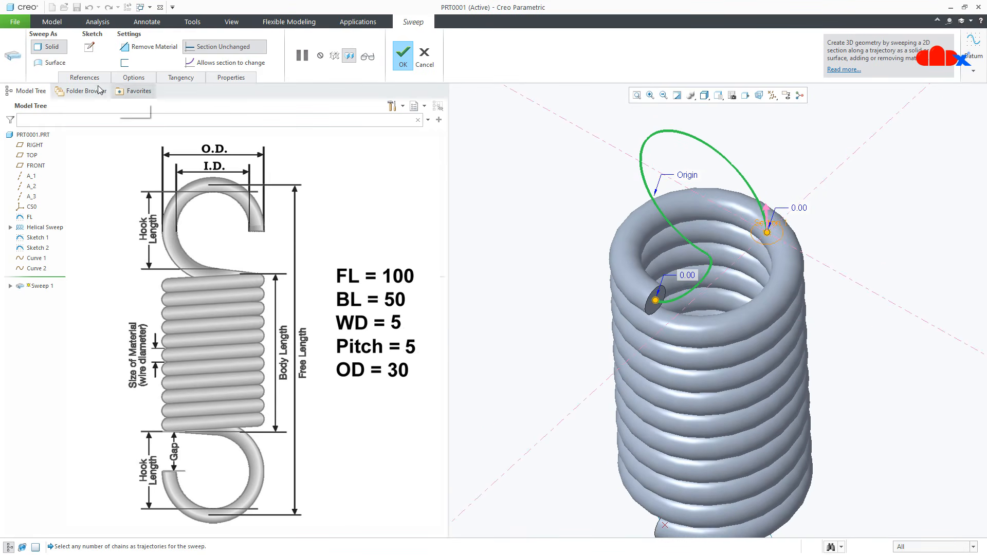
# - Switch the upper hook sweep to a surface, preview it and complete the feature
pyautogui.click(52, 63)
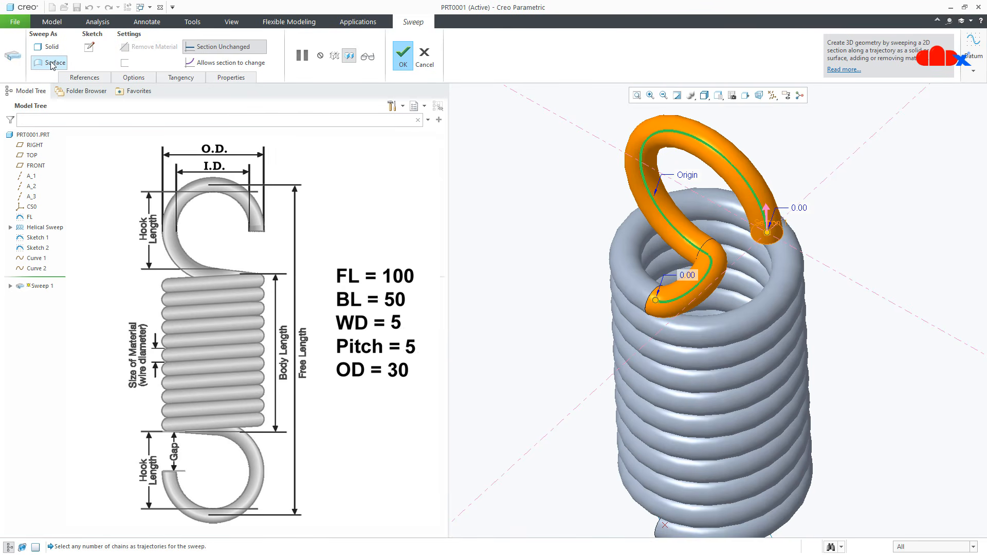
pyautogui.click(368, 57)
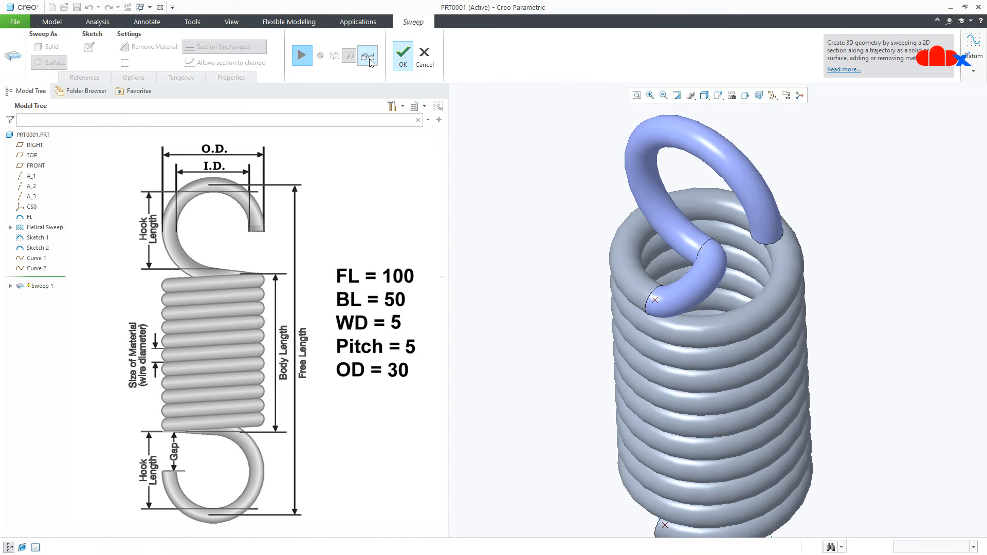
pyautogui.moveTo(535, 211); pyautogui.dragTo(577, 235, button='middle')
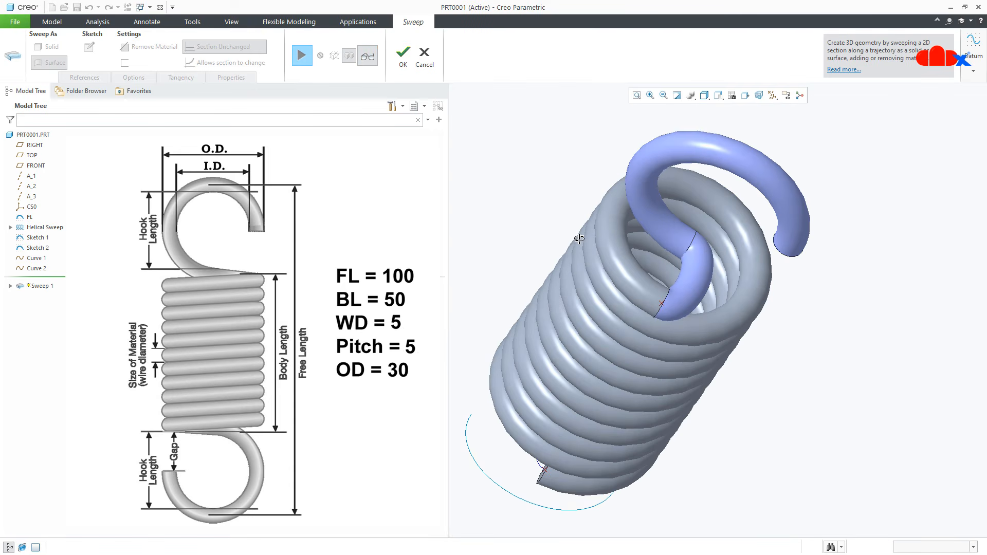
pyautogui.click(402, 55)
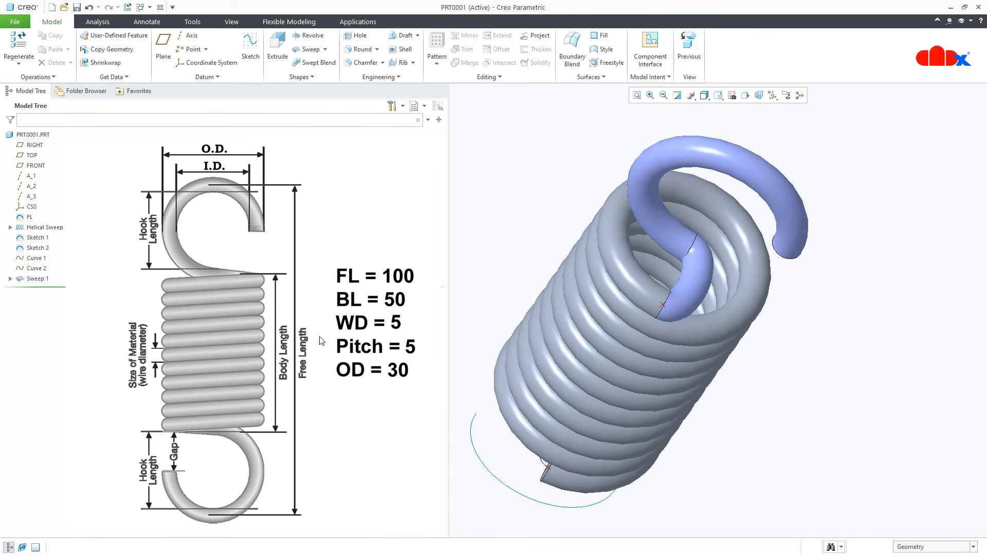
# - Redefine the upper connecting curve with Tweak curve enabled and open its tweak settings
pyautogui.click(33, 259)
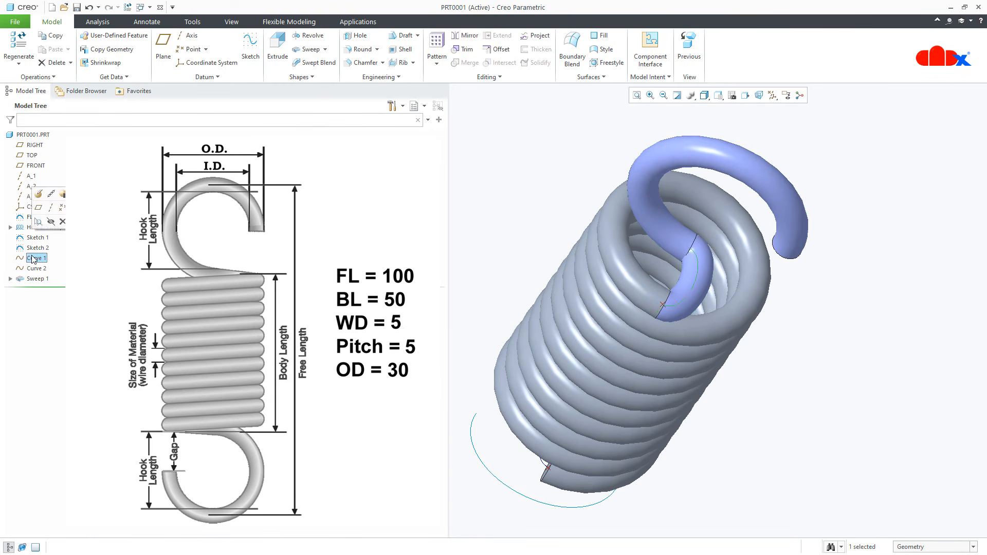
pyautogui.click(43, 202)
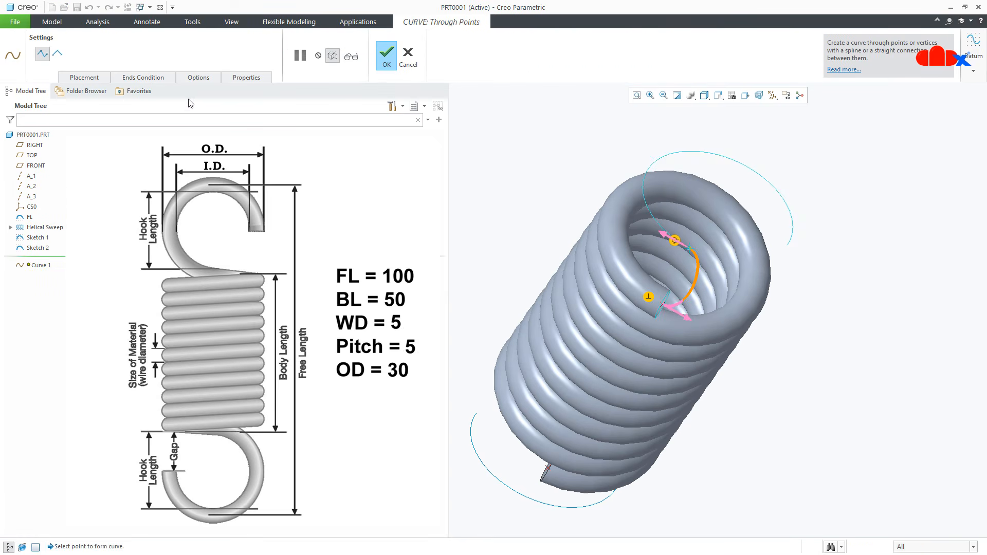
pyautogui.click(200, 78)
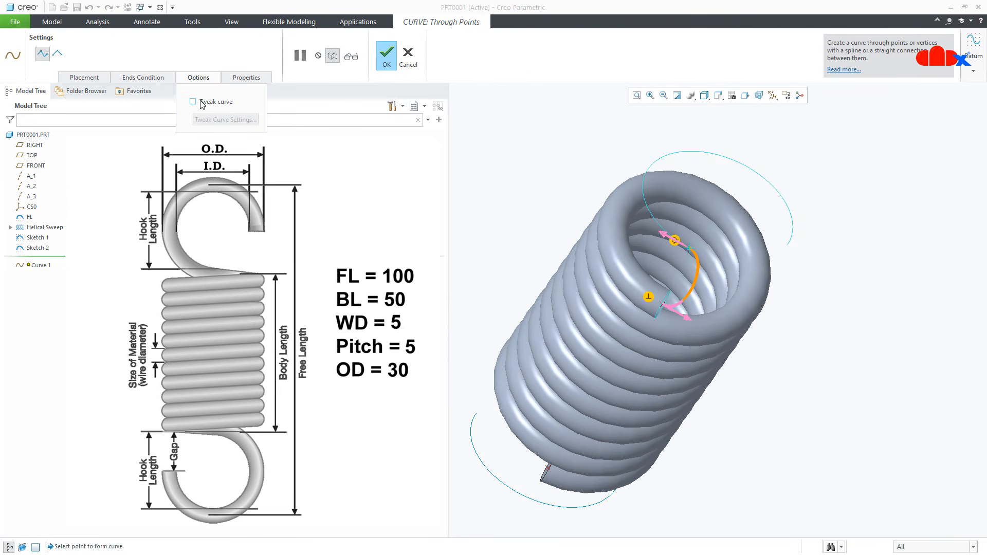
pyautogui.click(202, 103)
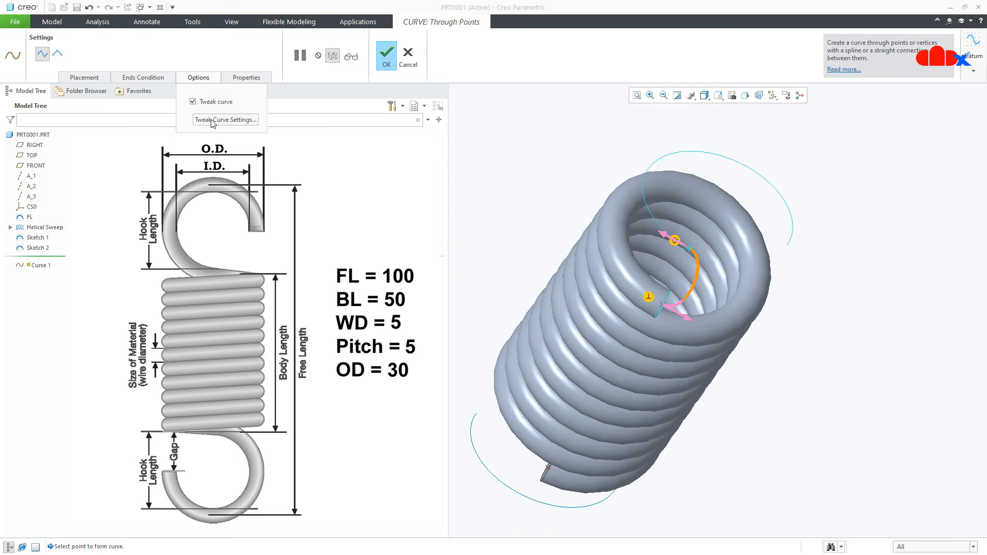
pyautogui.click(212, 120)
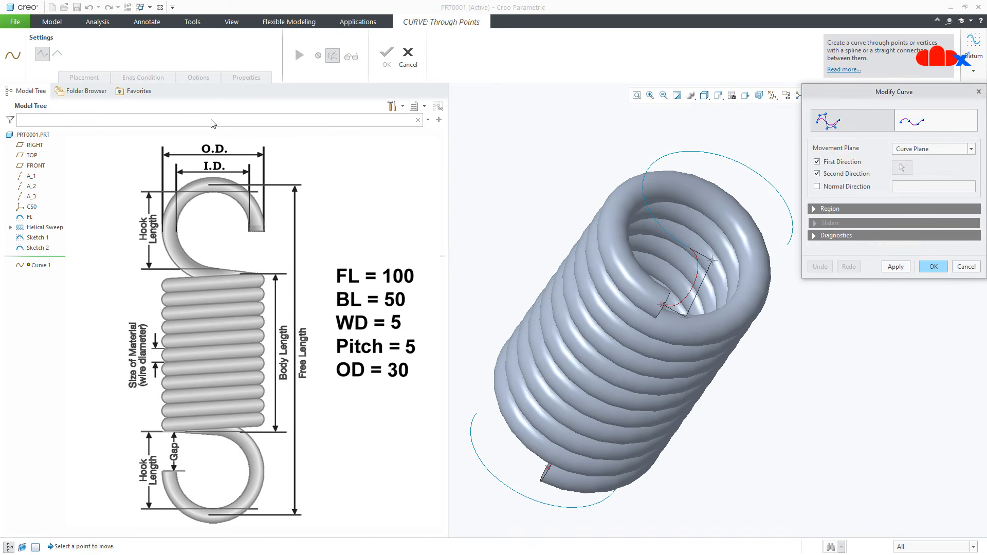
# - Looking along the spring axis, move the connecting curve's two middle control points outward so its bend reaches toward the coil wire
pyautogui.click(718, 95)
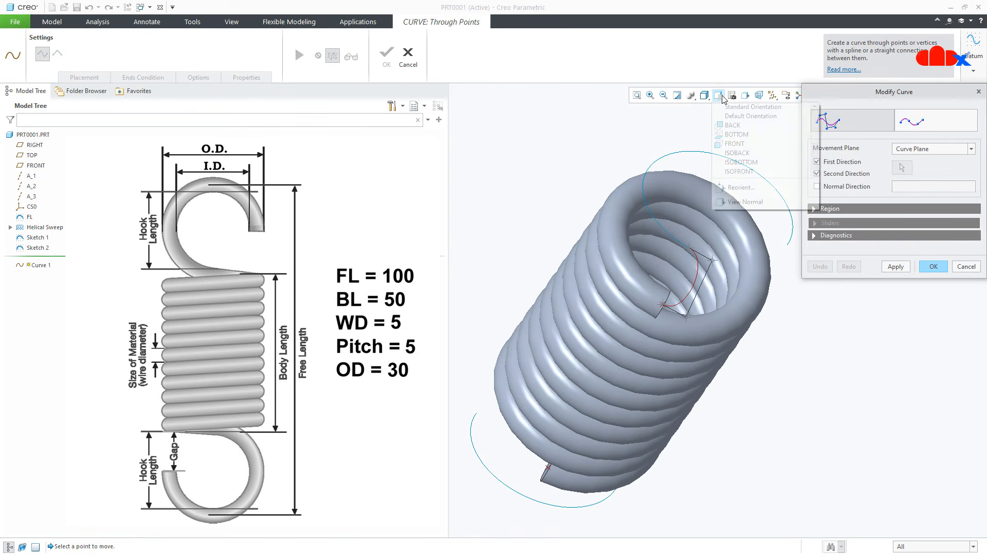
pyautogui.scroll(-2, 742, 169)
pyautogui.click(742, 169)
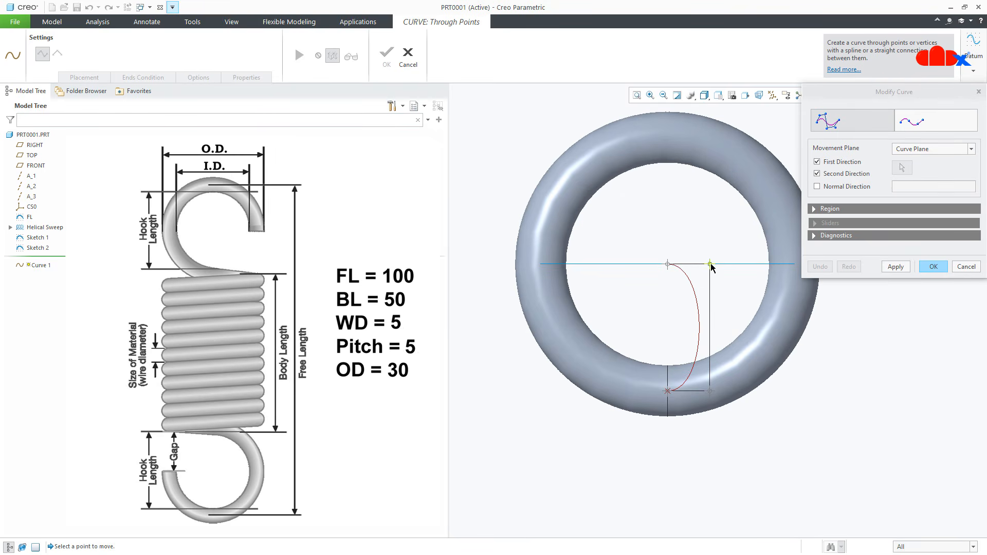
pyautogui.moveTo(710, 264); pyautogui.dragTo(799, 265)
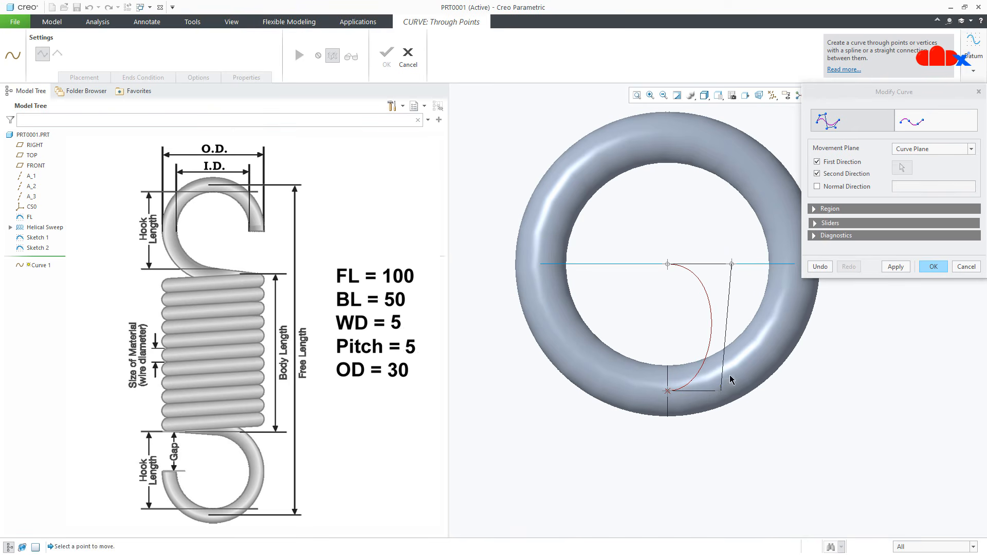
pyautogui.moveTo(719, 392); pyautogui.dragTo(868, 396)
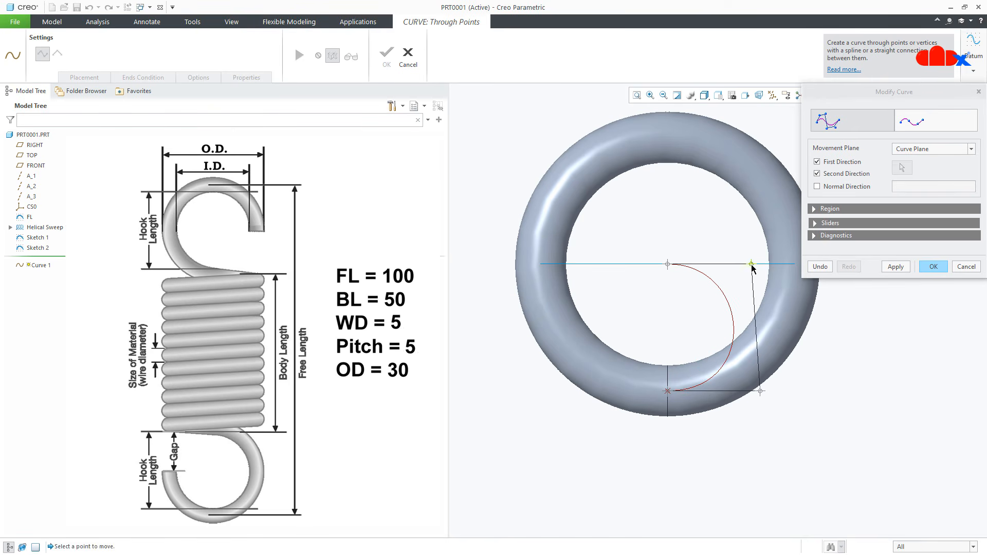
pyautogui.moveTo(752, 264); pyautogui.dragTo(844, 273)
pyautogui.moveTo(773, 392); pyautogui.dragTo(852, 394)
pyautogui.moveTo(788, 265); pyautogui.dragTo(796, 264)
pyautogui.click(820, 267)
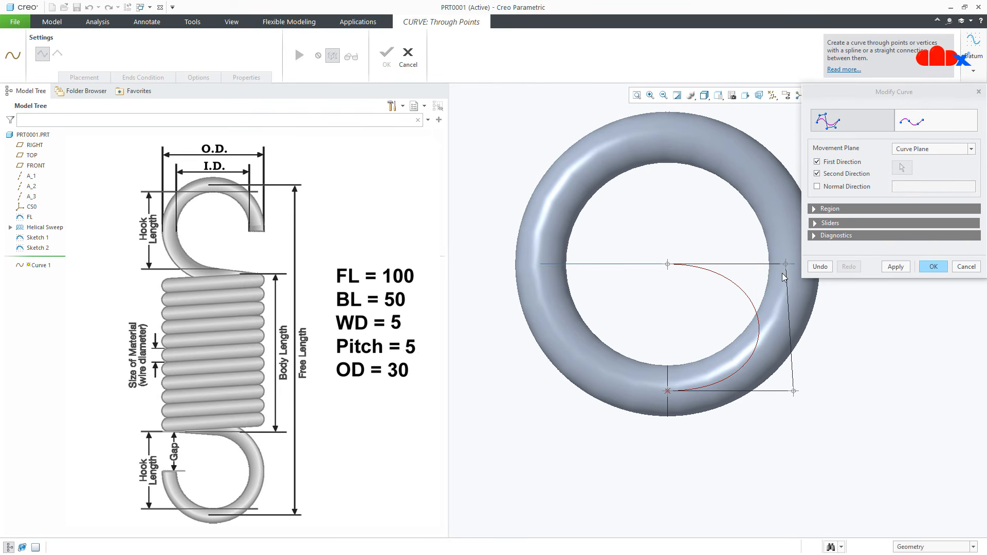
# - Adjust the selected control point by 2 in the first direction, apply the tweak and complete the connecting curve
pyautogui.click(816, 223)
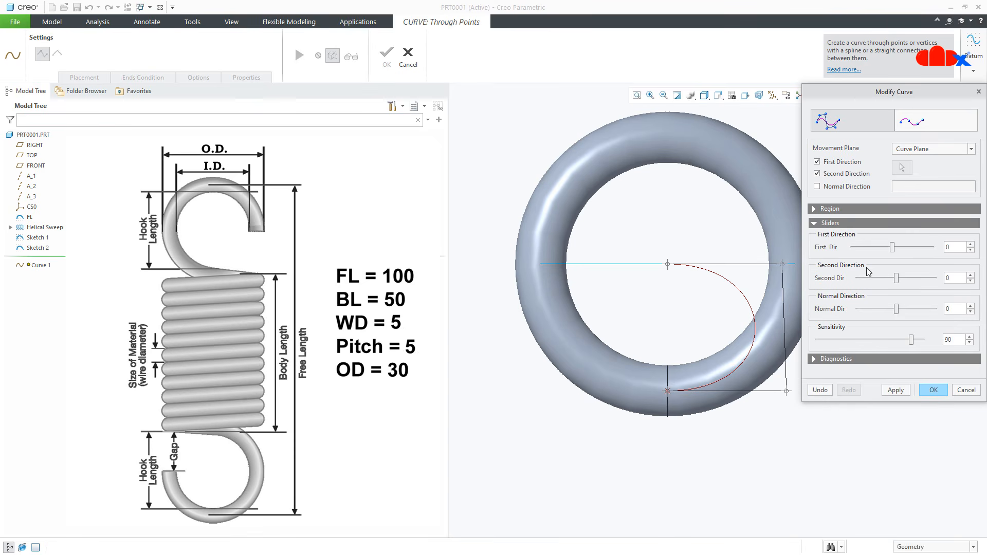
pyautogui.moveTo(894, 248)
pyautogui.mouseDown()
pyautogui.moveTo(910, 248)
pyautogui.moveTo(894, 259)
pyautogui.mouseUp()
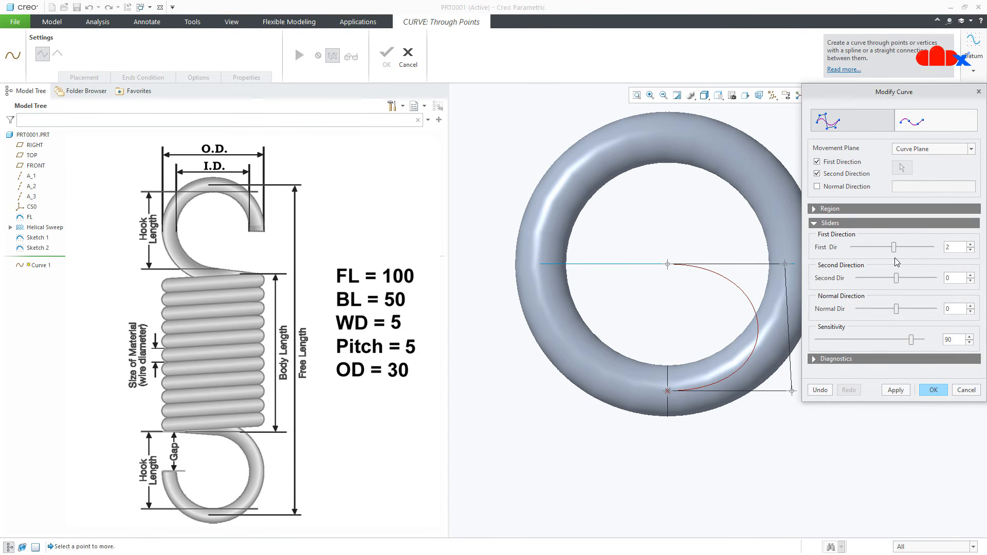
pyautogui.click(899, 393)
pyautogui.click(926, 394)
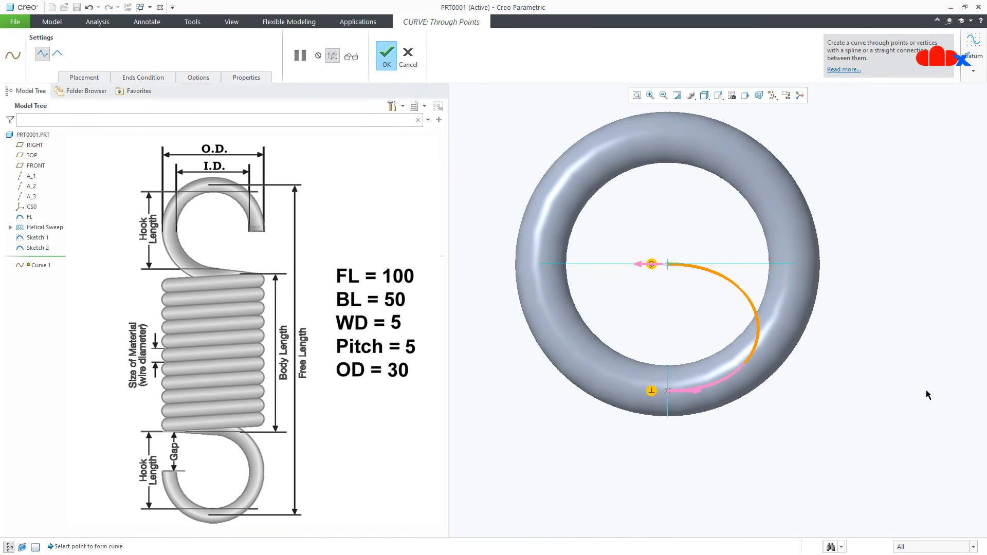
pyautogui.middleClick(927, 391)
pyautogui.moveTo(798, 412)
pyautogui.mouseDown(button='middle')
pyautogui.moveTo(784, 347)
pyautogui.moveTo(746, 372)
pyautogui.mouseUp(button='middle')
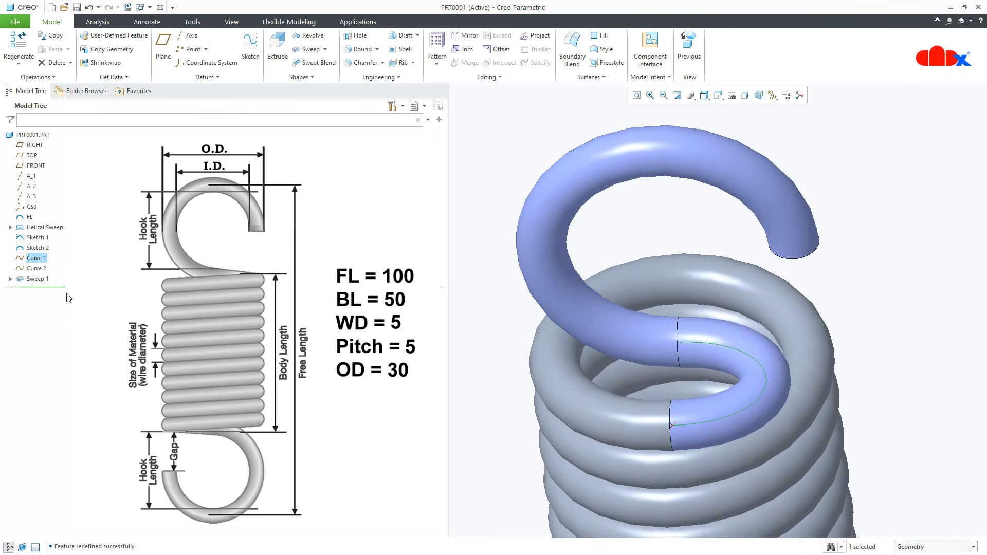
# - Redefine the upper hook sweep as a solid, preview it and complete the feature
pyautogui.click(34, 279)
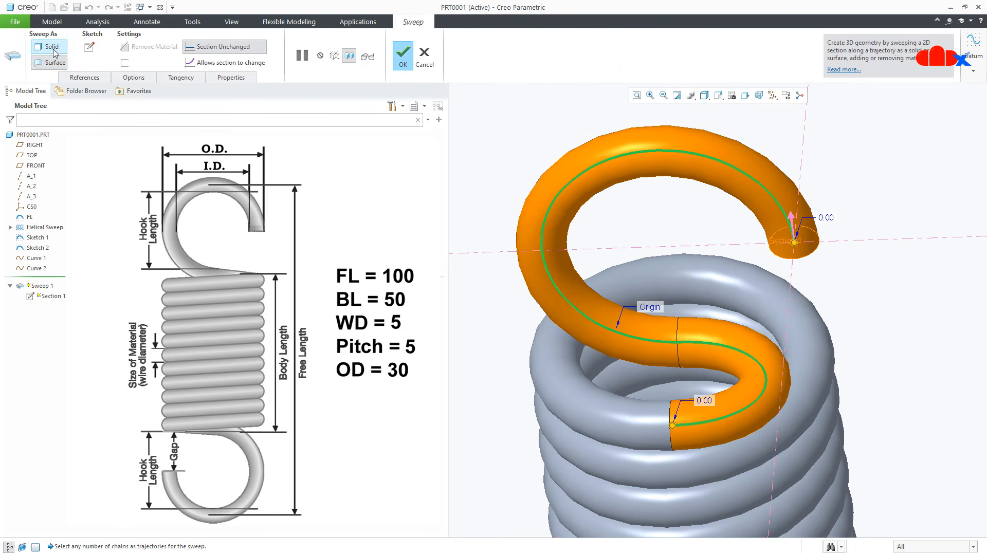
pyautogui.click(55, 52)
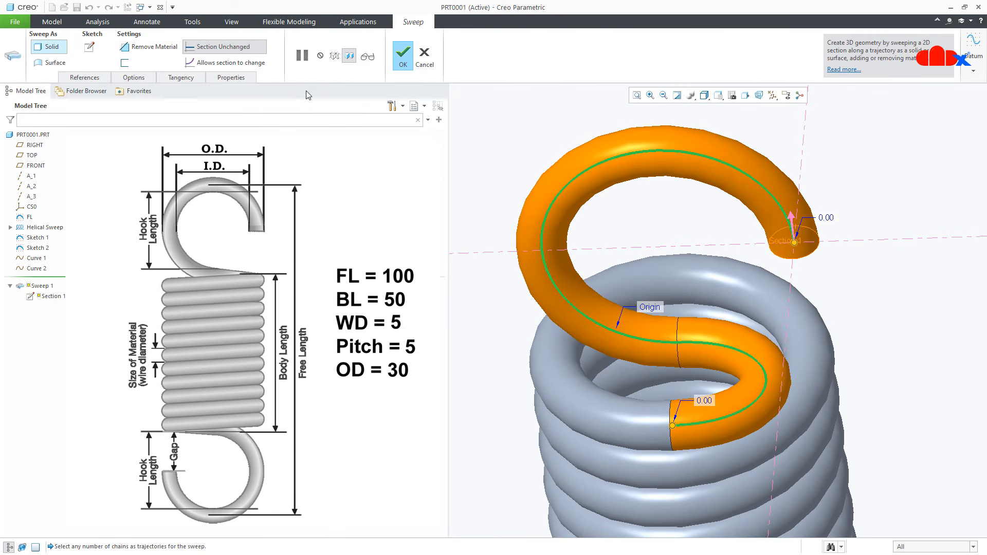
pyautogui.click(368, 57)
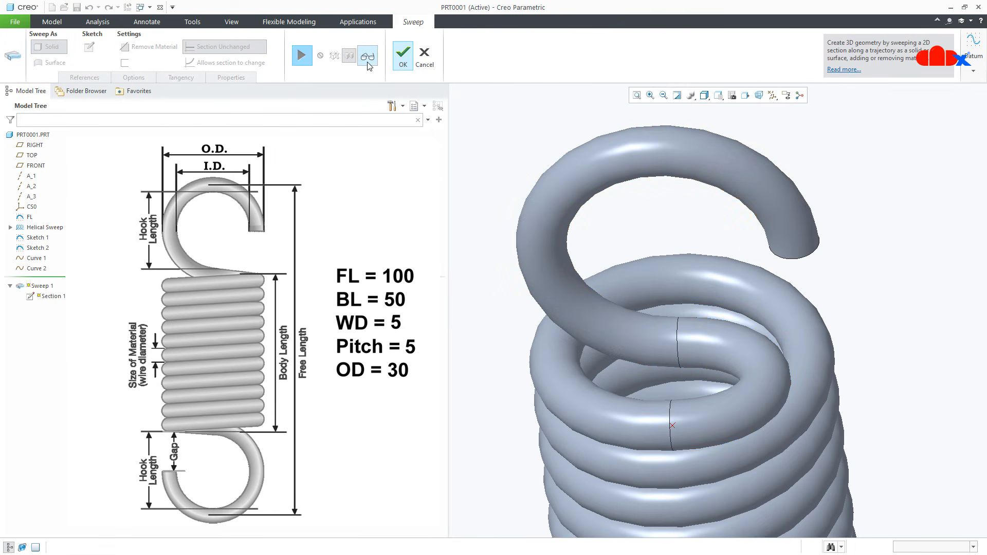
pyautogui.click(400, 66)
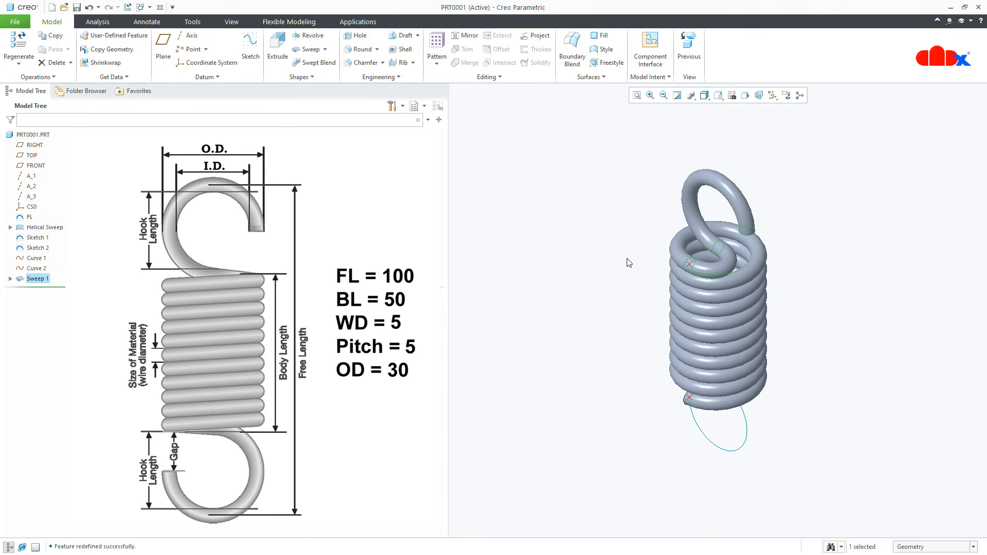
# - Redefine the lower connecting curve, enable Tweak curve and open its tweak settings in the BOTTOM view
pyautogui.click(638, 272)
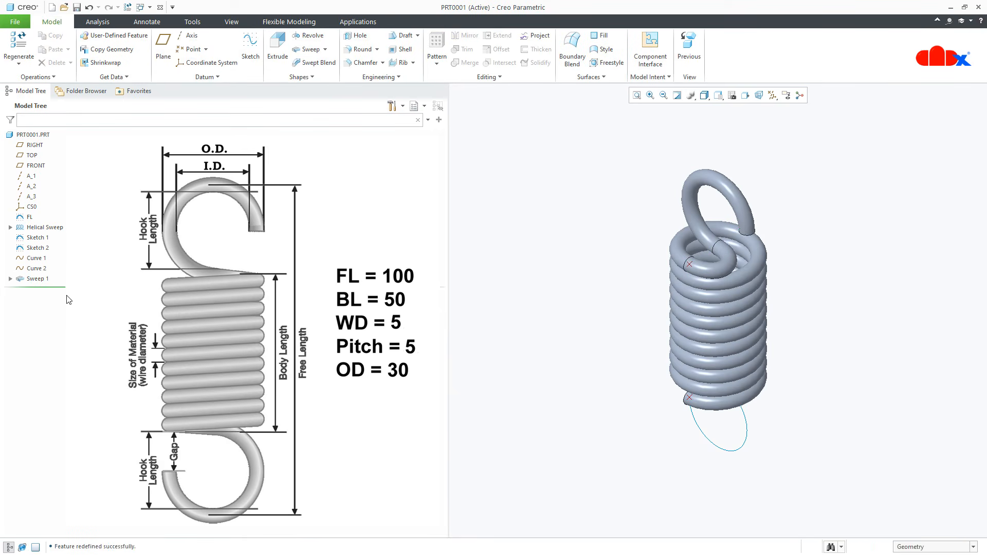
pyautogui.click(36, 268)
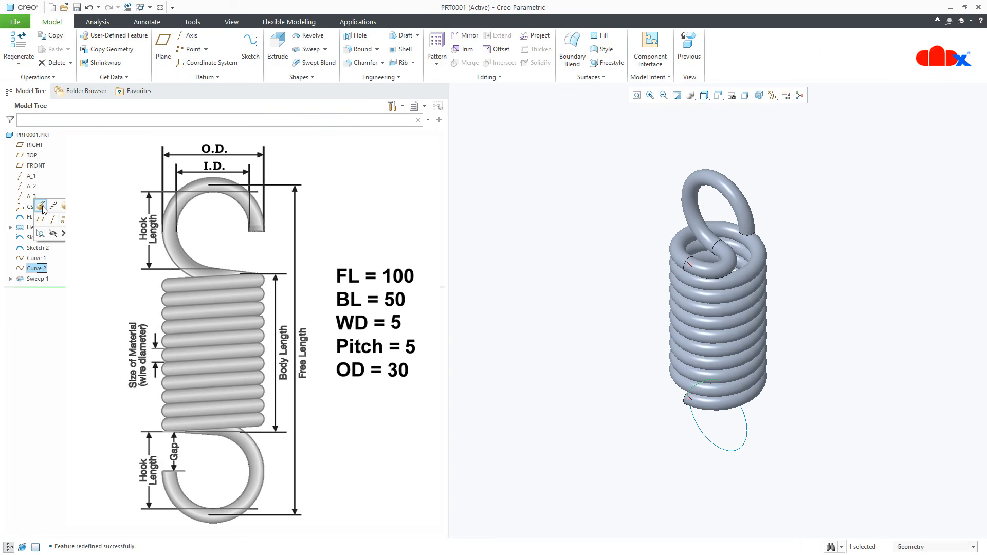
pyautogui.click(52, 218)
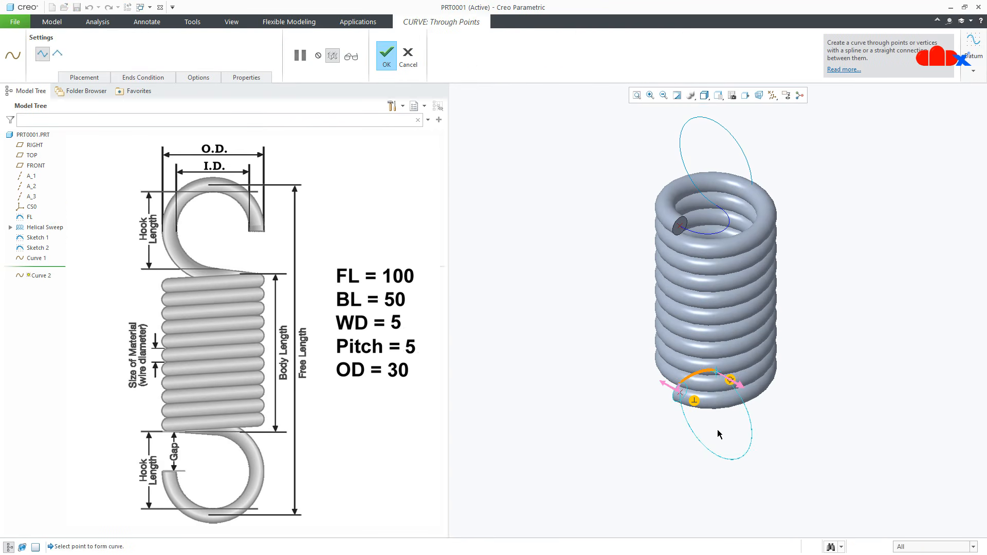
pyautogui.click(719, 96)
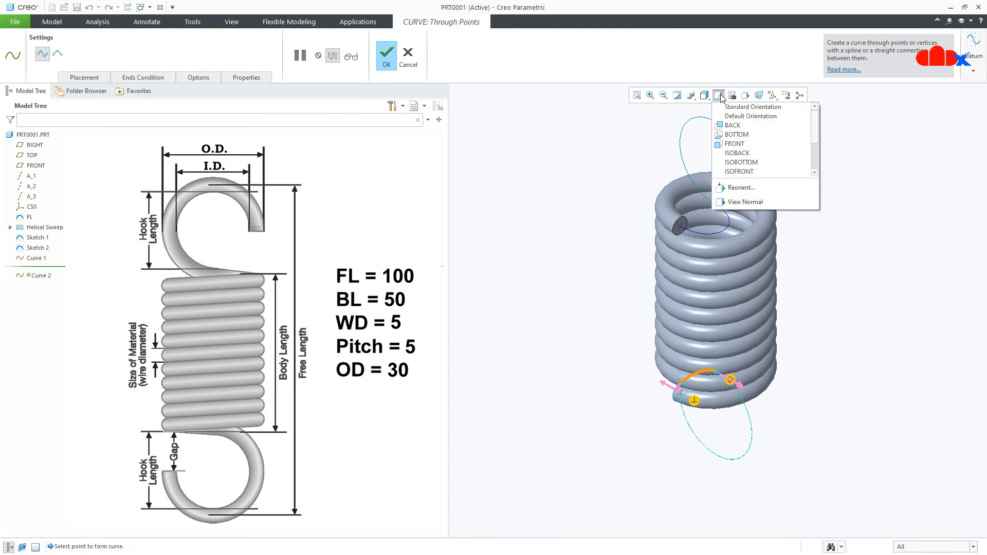
pyautogui.click(734, 134)
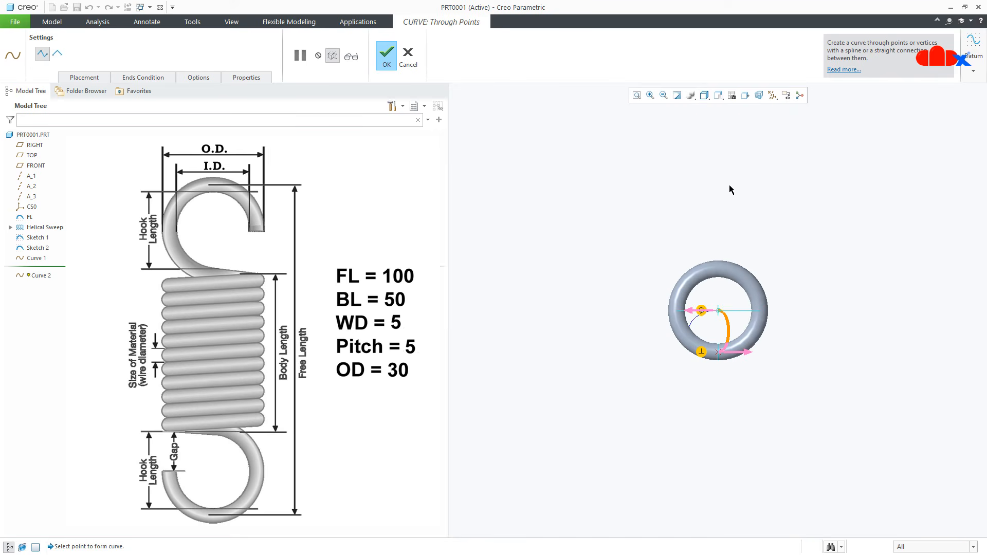
pyautogui.scroll(-5, 741, 312)
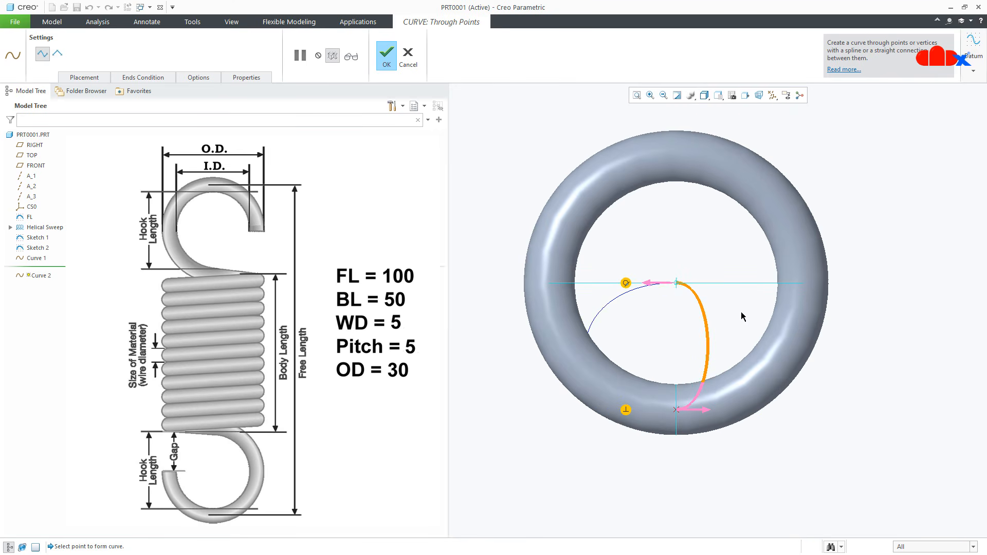
pyautogui.click(202, 78)
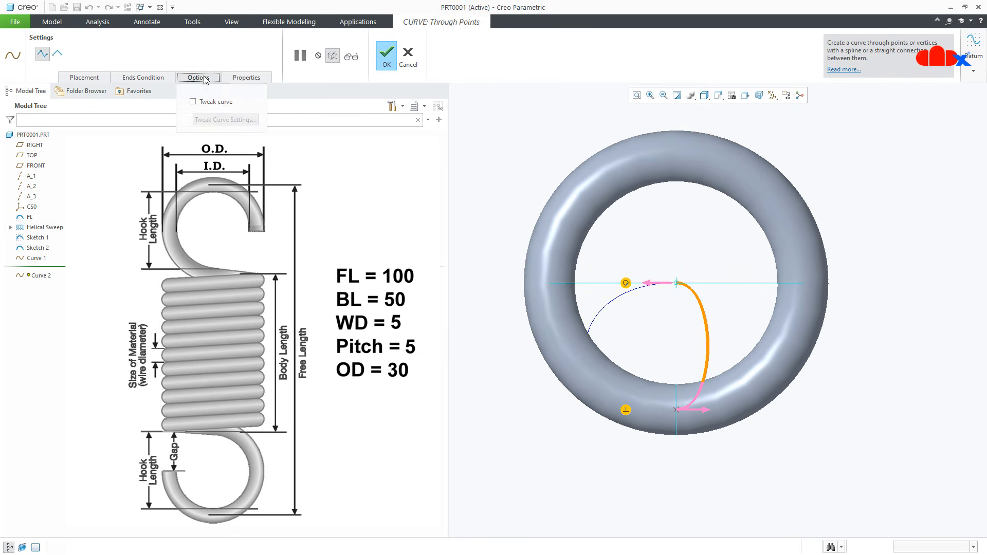
pyautogui.click(216, 102)
pyautogui.click(225, 119)
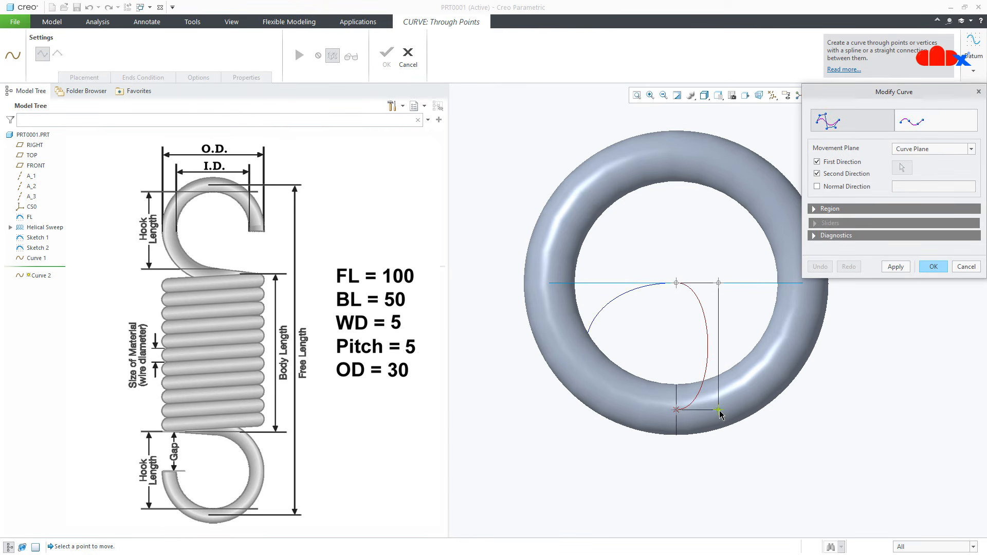
# - Move the lower connecting curve's two middle control points outward toward the coil wire, then accept the tweak and complete the curve
pyautogui.moveTo(719, 410); pyautogui.dragTo(772, 410)
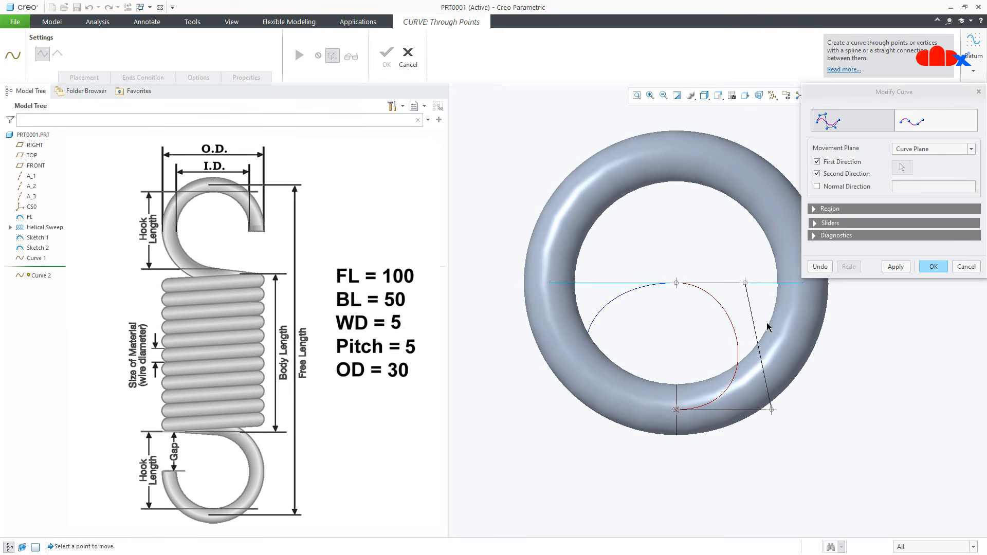
pyautogui.moveTo(745, 283); pyautogui.dragTo(931, 318)
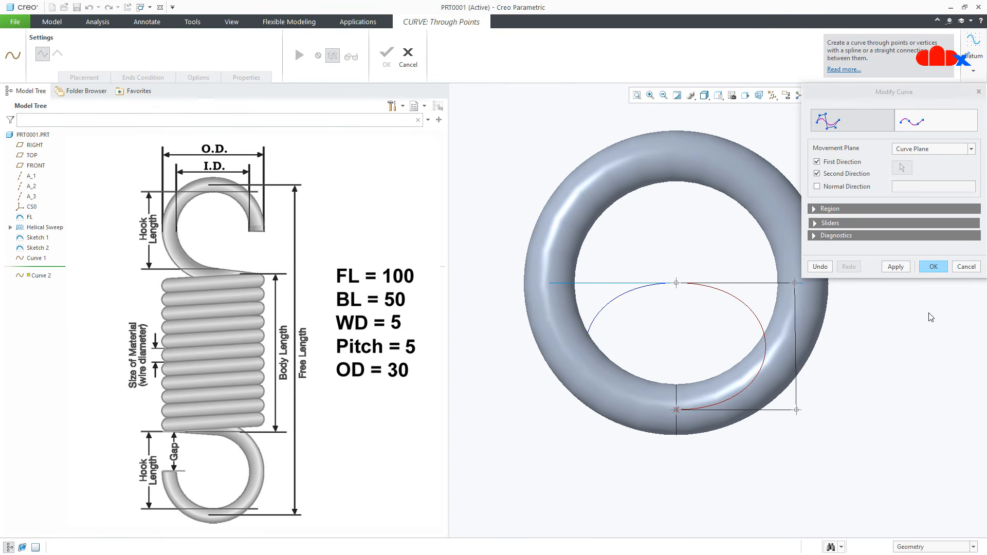
pyautogui.click(934, 267)
pyautogui.middleClick(936, 265)
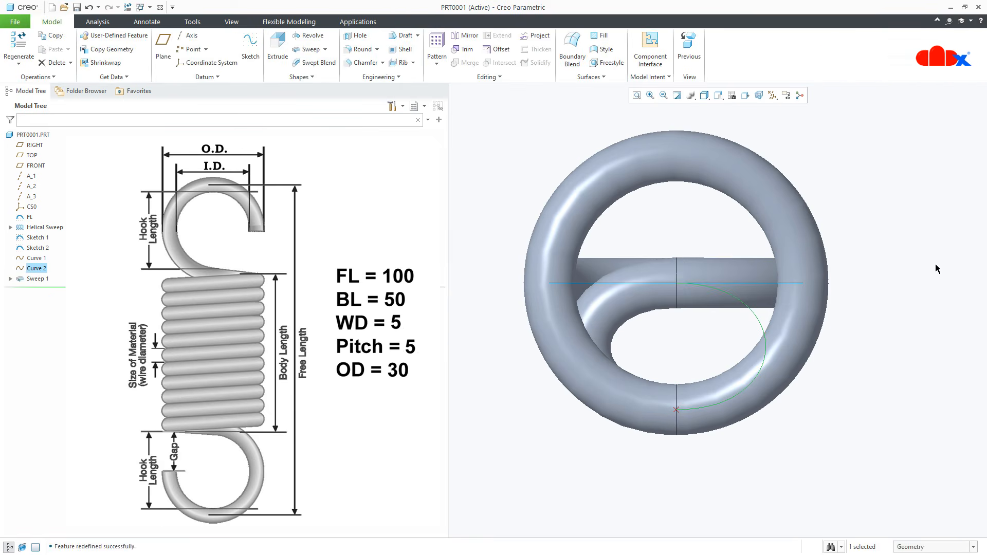
pyautogui.hotkey('ctrl', 'd')
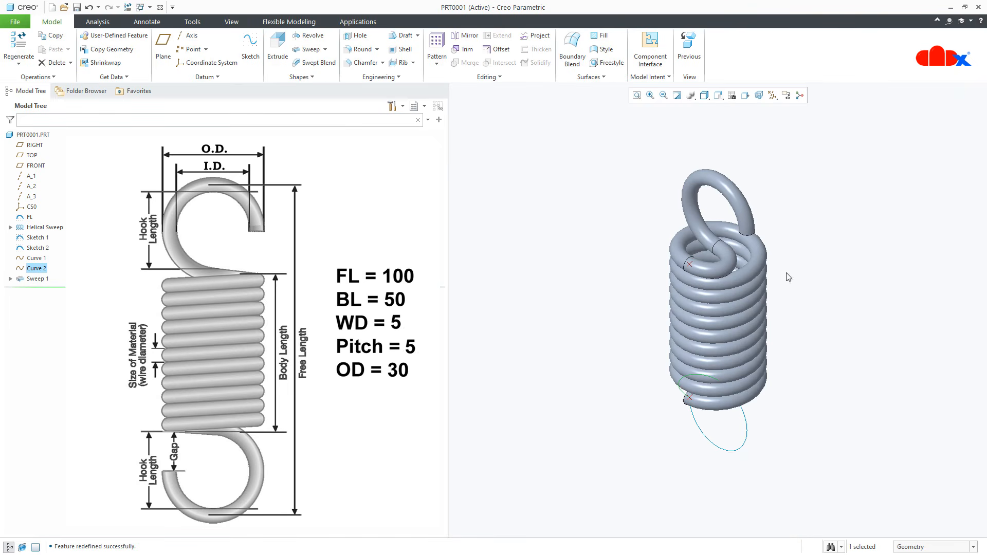
# - Start a solid sweep along the lower hook arc, extending its trajectory through the tweaked connecting curve to the coil end
pyautogui.click(311, 50)
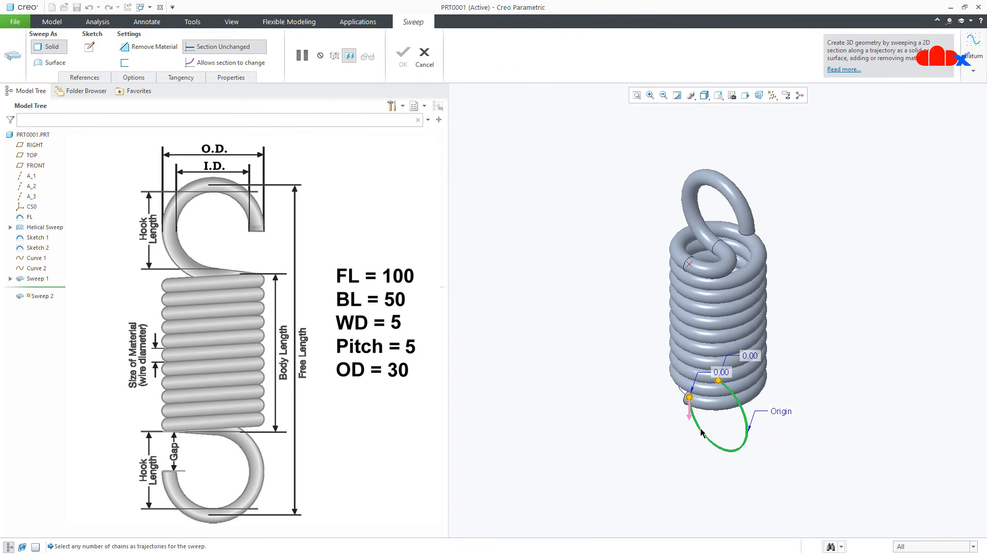
pyautogui.moveTo(700, 433); pyautogui.dragTo(716, 395, button='middle')
pyautogui.scroll(5, 665, 477)
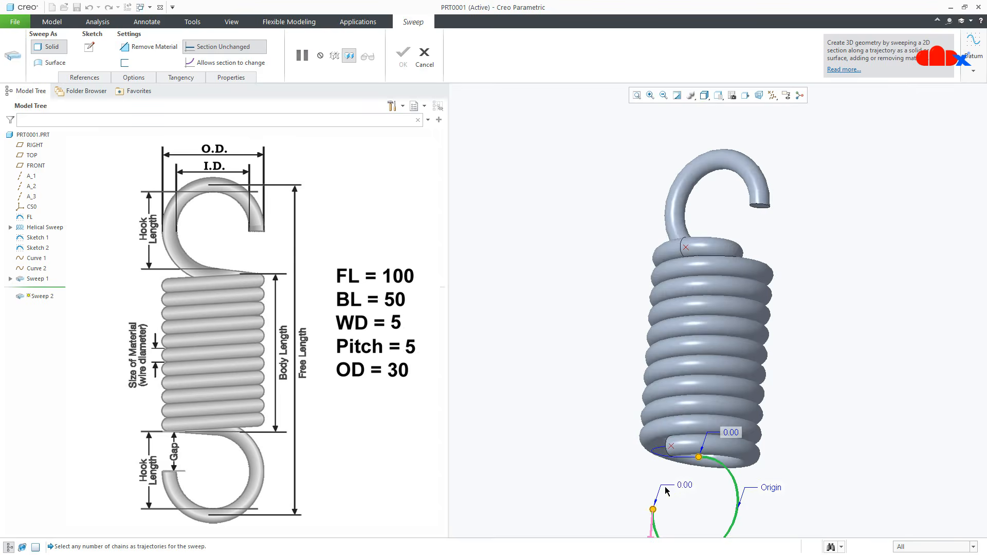
pyautogui.keyDown('shift'); pyautogui.click(728, 421); pyautogui.keyUp('shift')
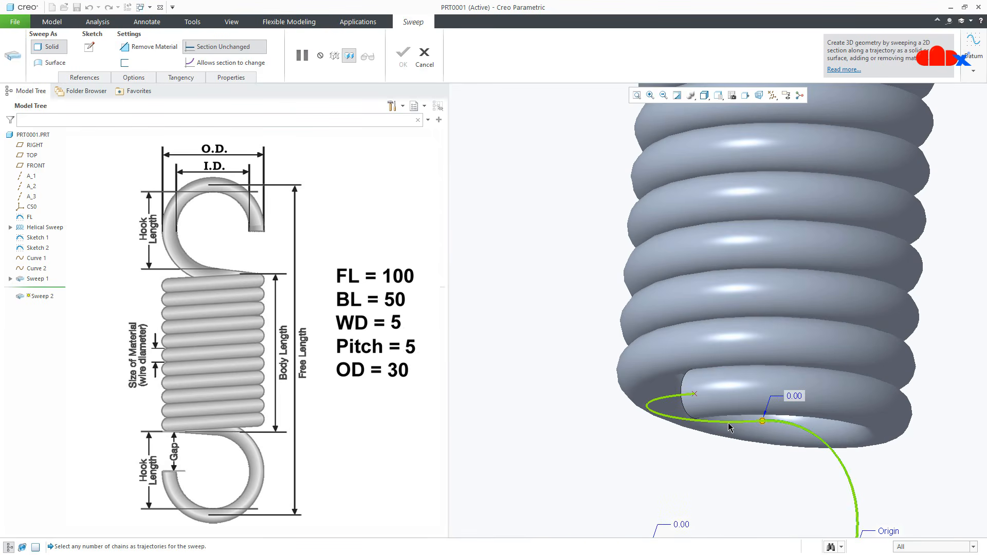
pyautogui.moveTo(729, 411); pyautogui.dragTo(726, 261, button='middle')
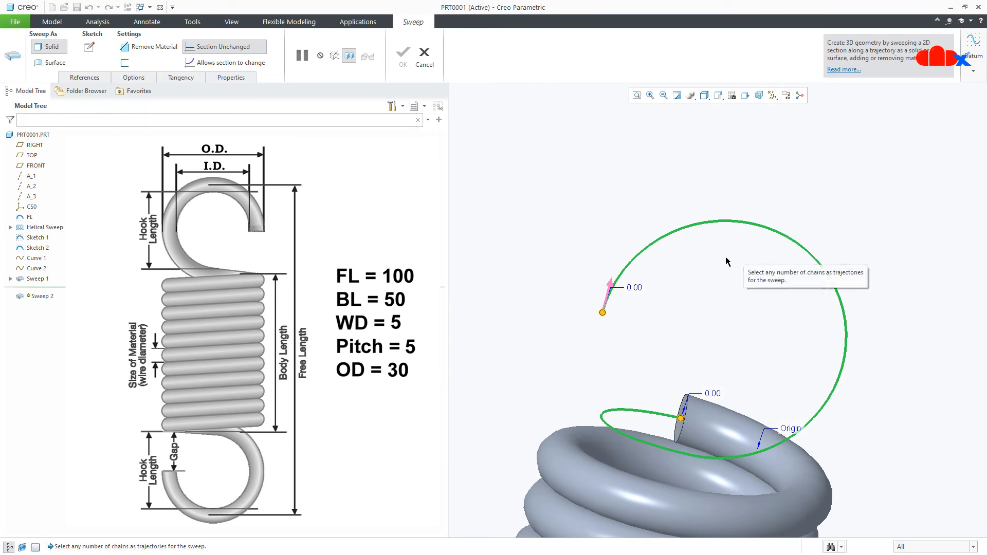
# - Sketch a circular sweep section of diameter 5 centred on the trajectory's start point and accept the sketch
pyautogui.click(91, 52)
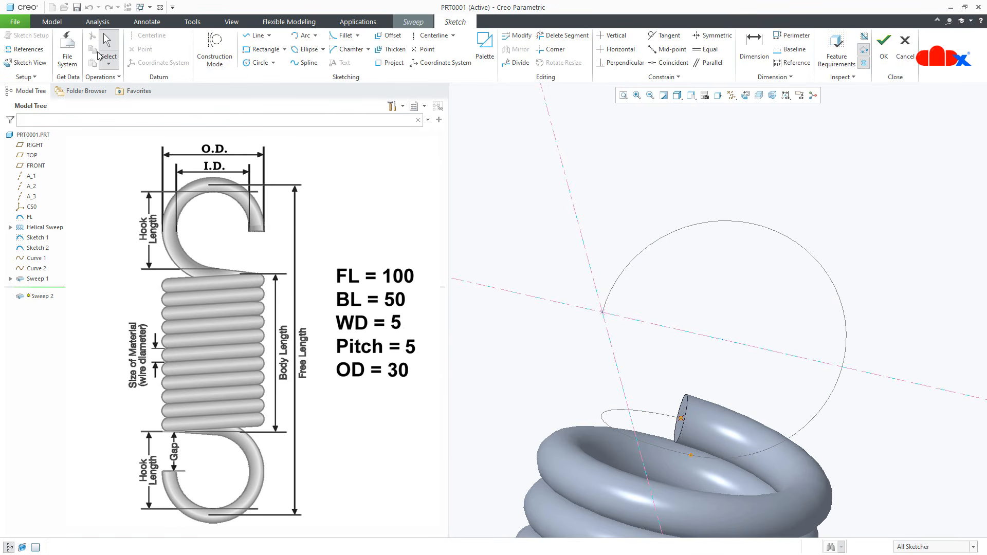
pyautogui.click(248, 63)
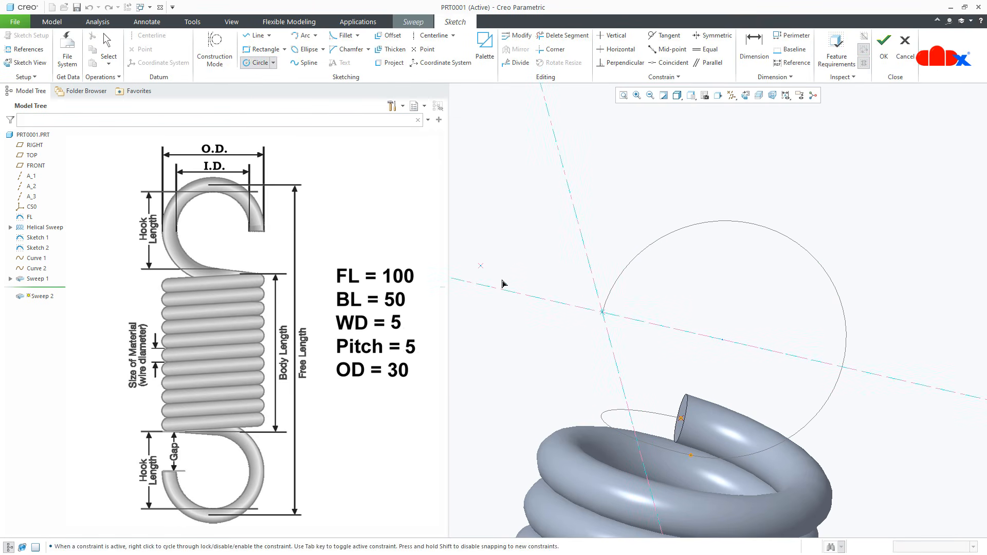
pyautogui.click(601, 315)
pyautogui.click(595, 335)
pyautogui.middleClick(581, 363)
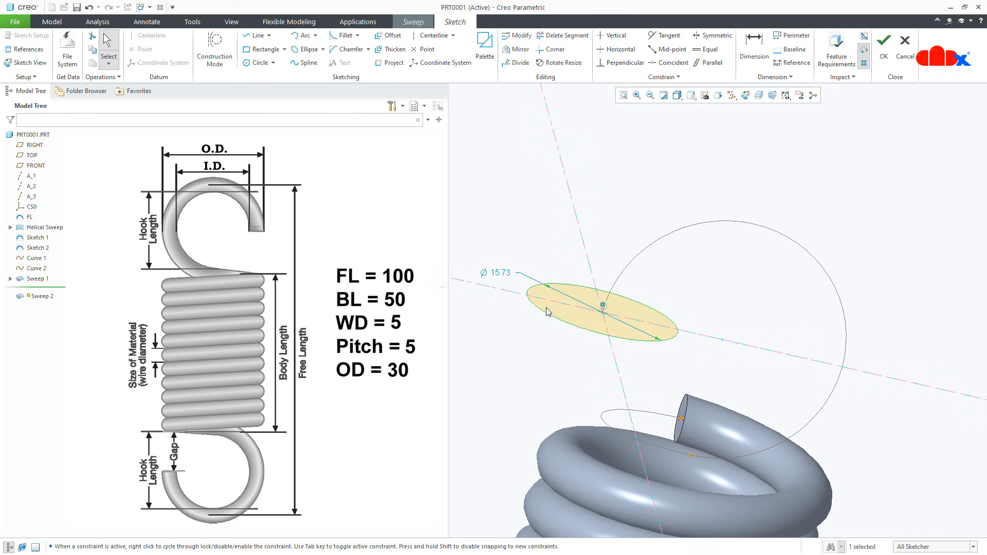
pyautogui.doubleClick(506, 272)
pyautogui.write('5')
pyautogui.press('Return')
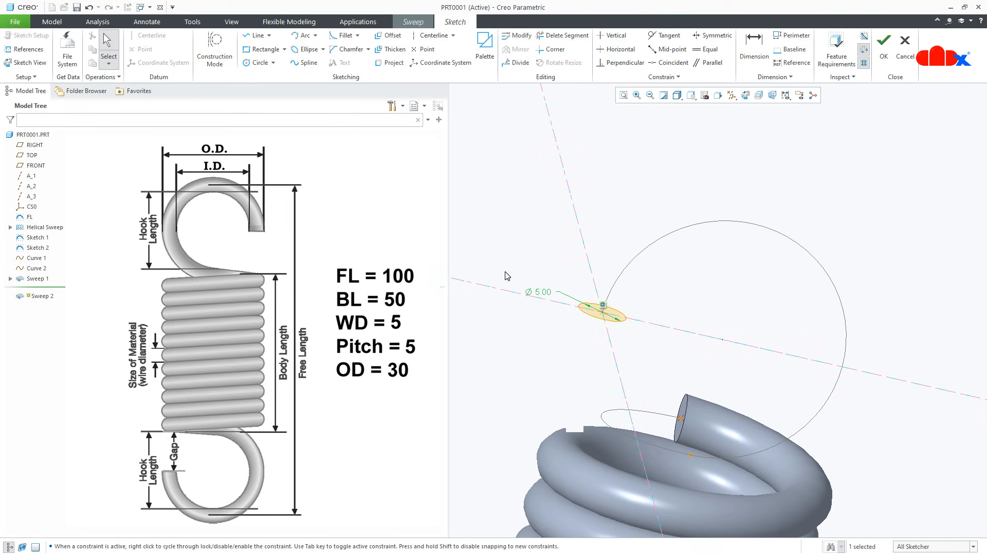
pyautogui.rightClick(507, 275)
pyautogui.click(529, 372)
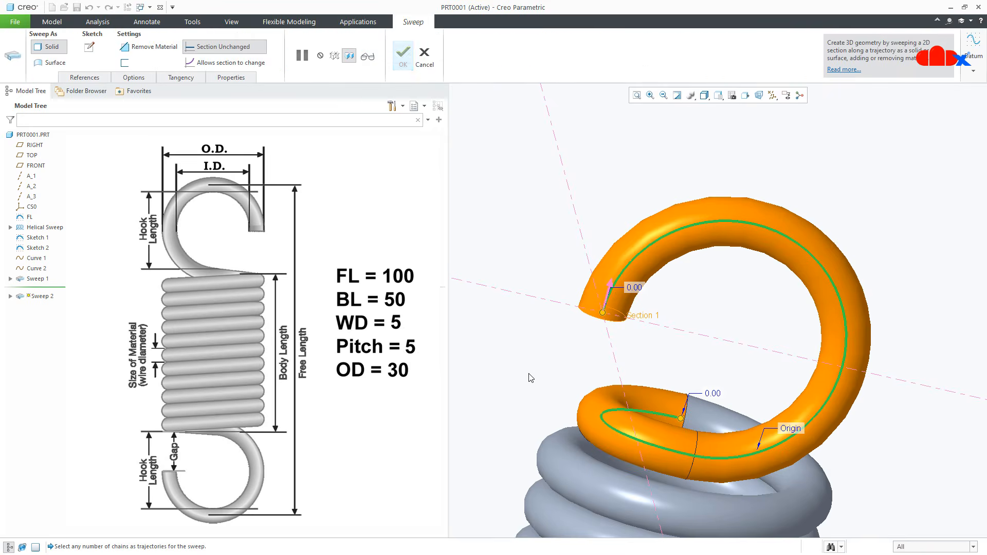
# - Inspect the lower hook's preview where it meets the coil and complete the sweep
pyautogui.moveTo(560, 398); pyautogui.dragTo(577, 409, button='middle')
pyautogui.middleClick(578, 408)
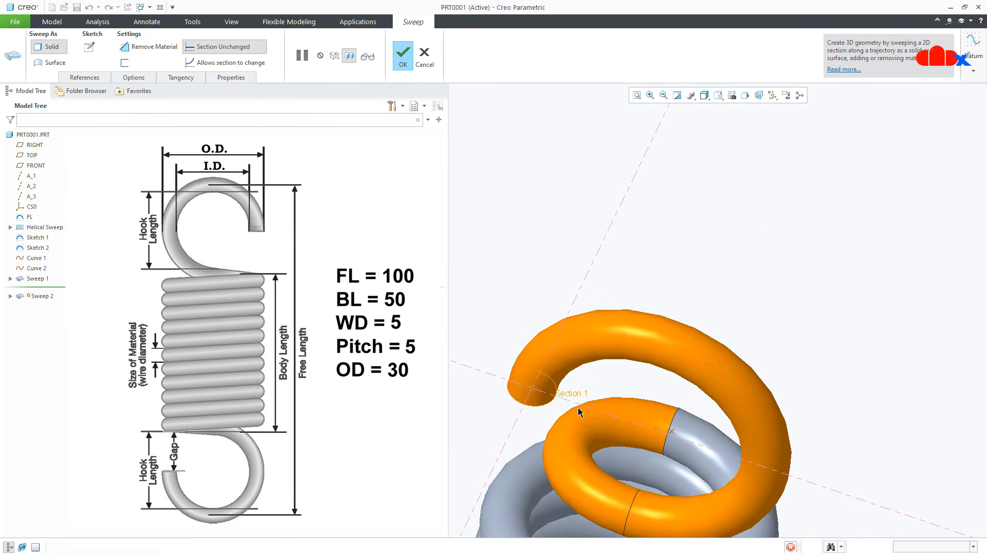
pyautogui.hotkey('ctrl', 'd')
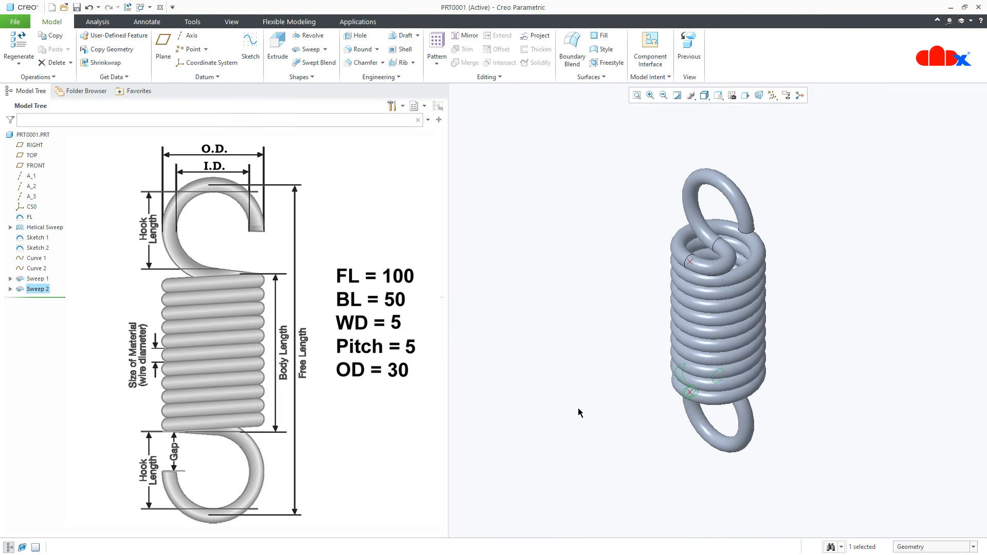
pyautogui.click(568, 420)
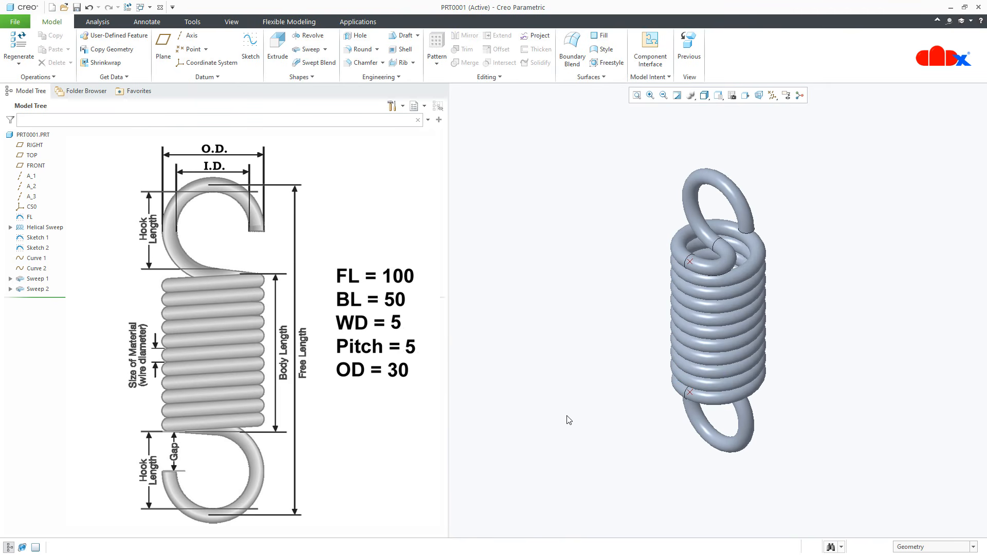
# - Set the free length dimension of the FL sketch to 150 and regenerate the spring
pyautogui.click(23, 218)
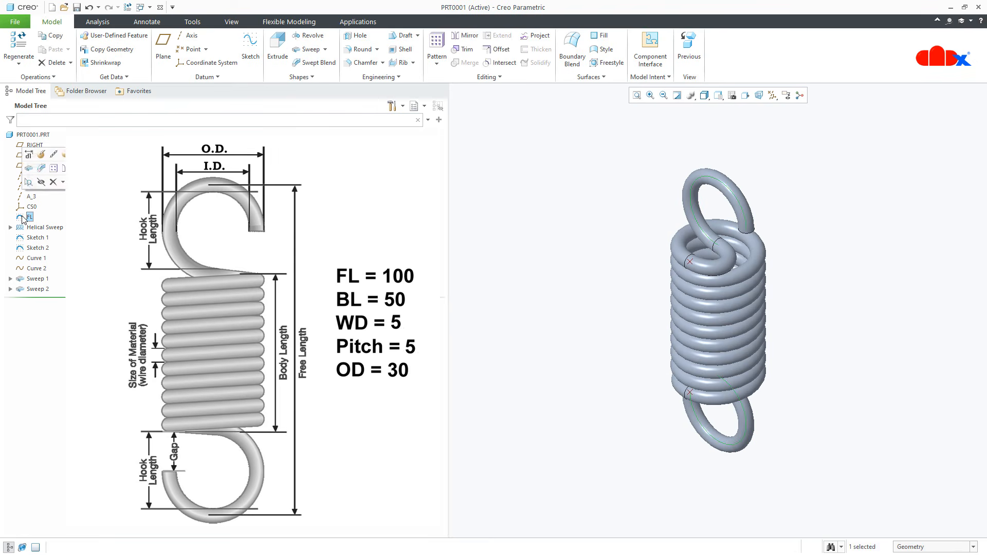
pyautogui.click(29, 155)
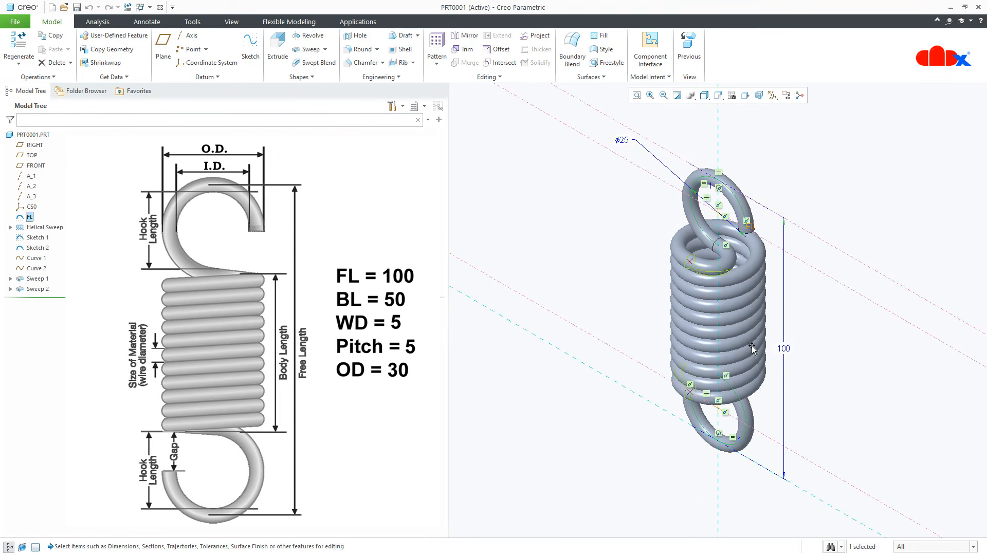
pyautogui.doubleClick(782, 348)
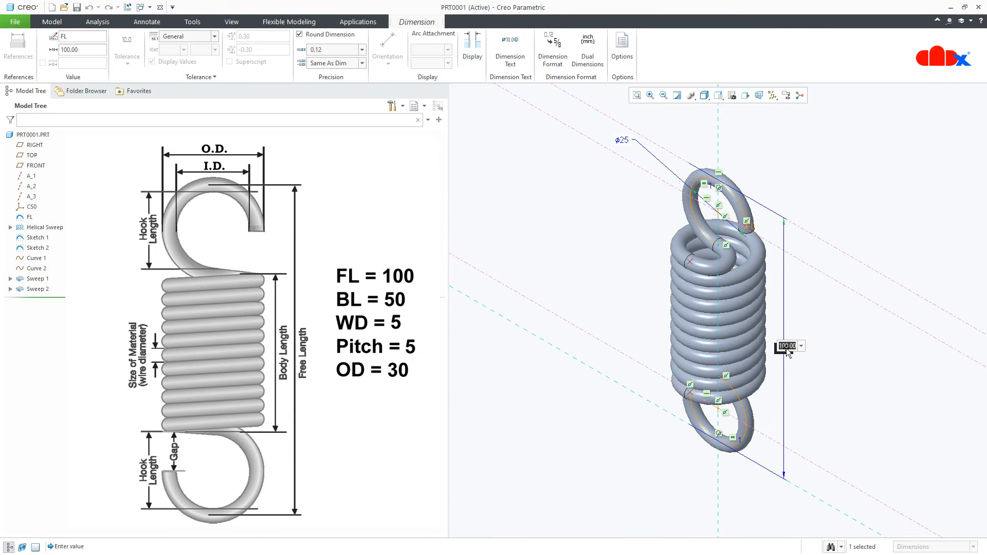
pyautogui.write('150')
pyautogui.press('Return')
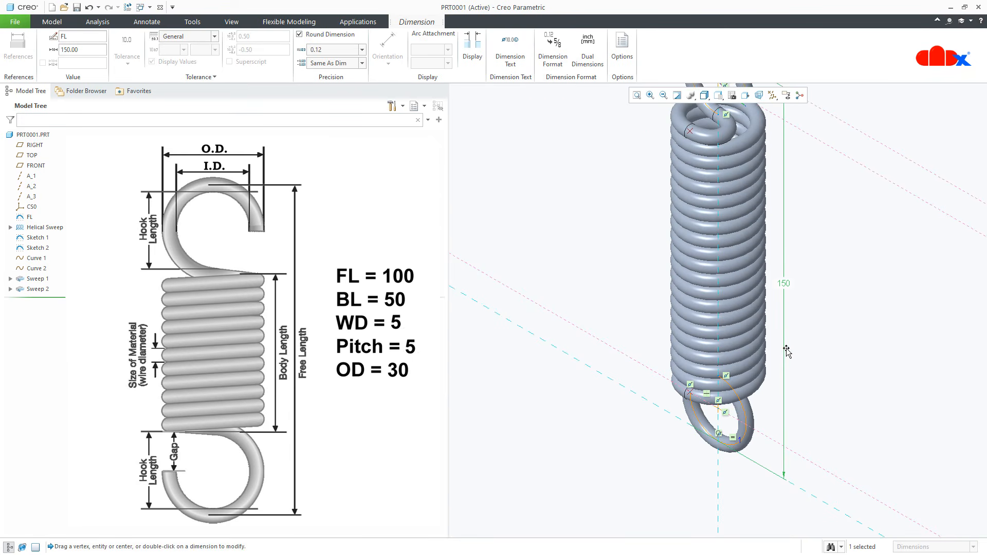
pyautogui.hotkey('ctrl', 'd')
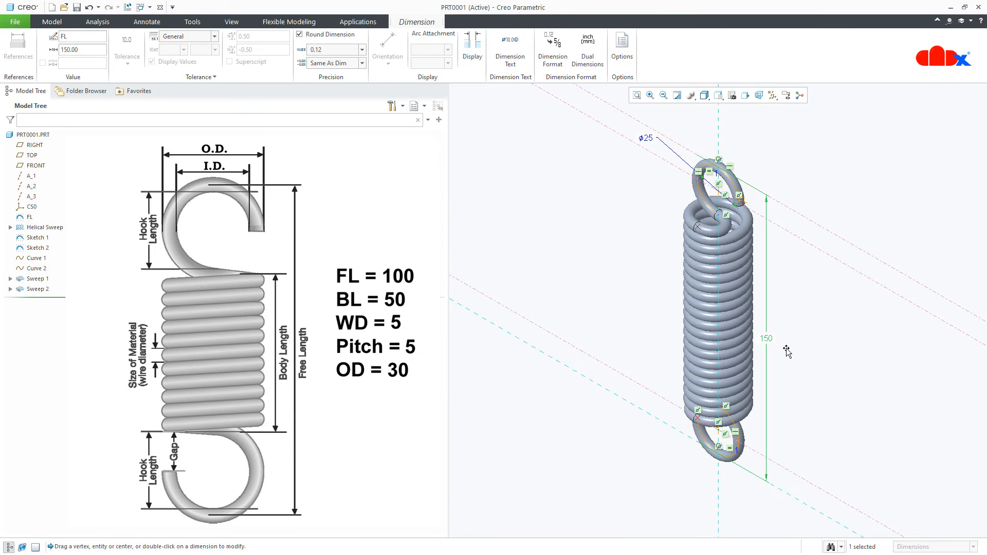
pyautogui.click(787, 350)
pyautogui.hotkey('ctrl', 'g')
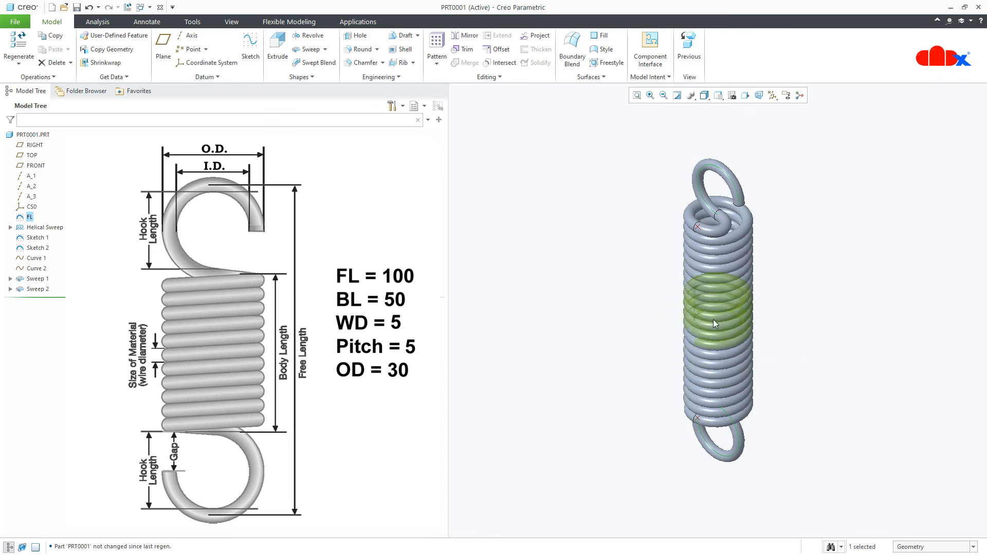
pyautogui.click(807, 357)
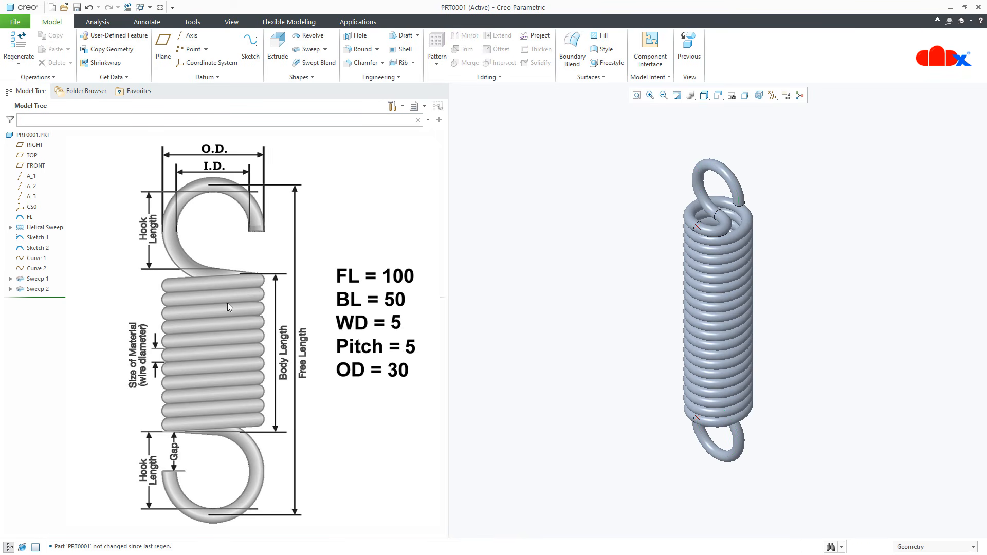
# - Set the free length dimension of the FL sketch to 100
pyautogui.click(30, 217)
pyautogui.click(31, 154)
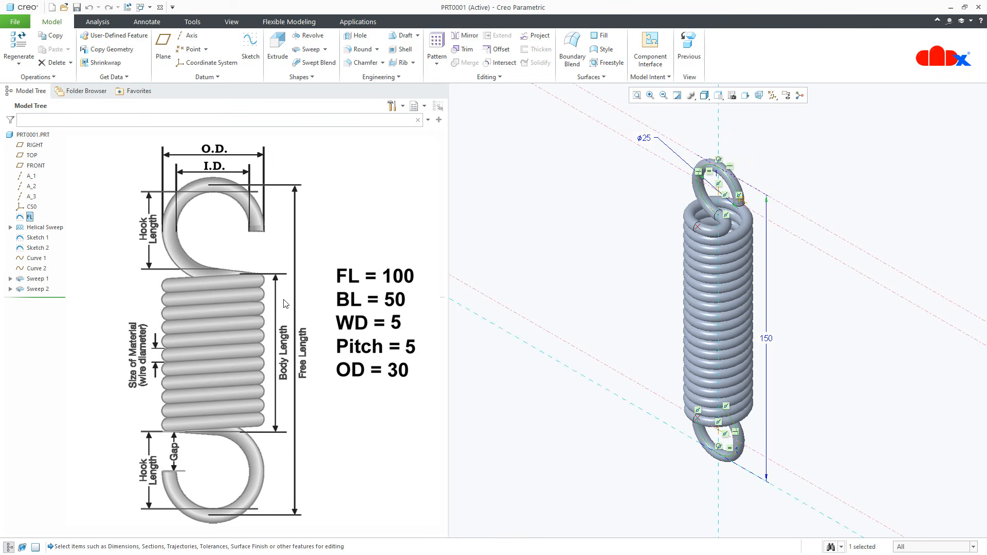
pyautogui.doubleClick(769, 336)
pyautogui.write('10')
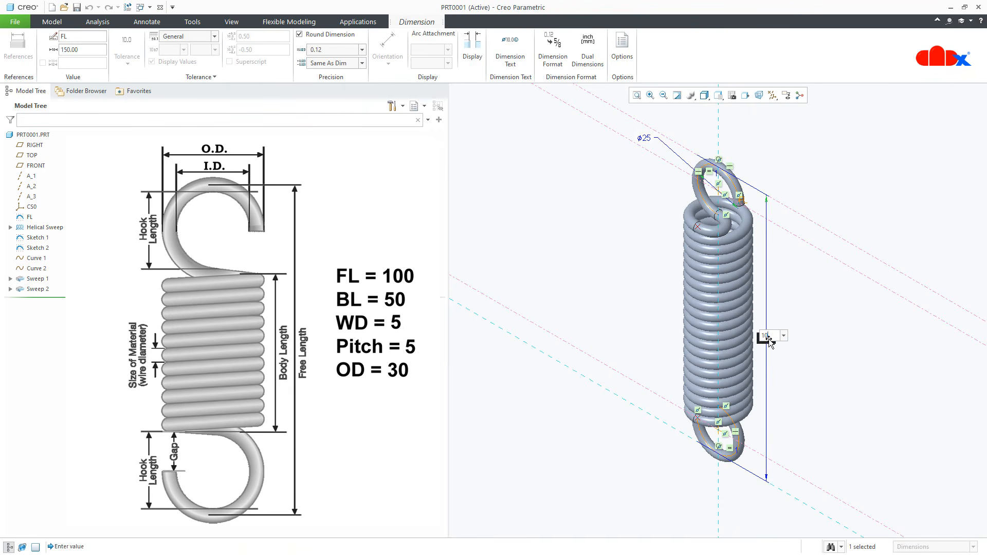
pyautogui.write('0')
pyautogui.press('Return')
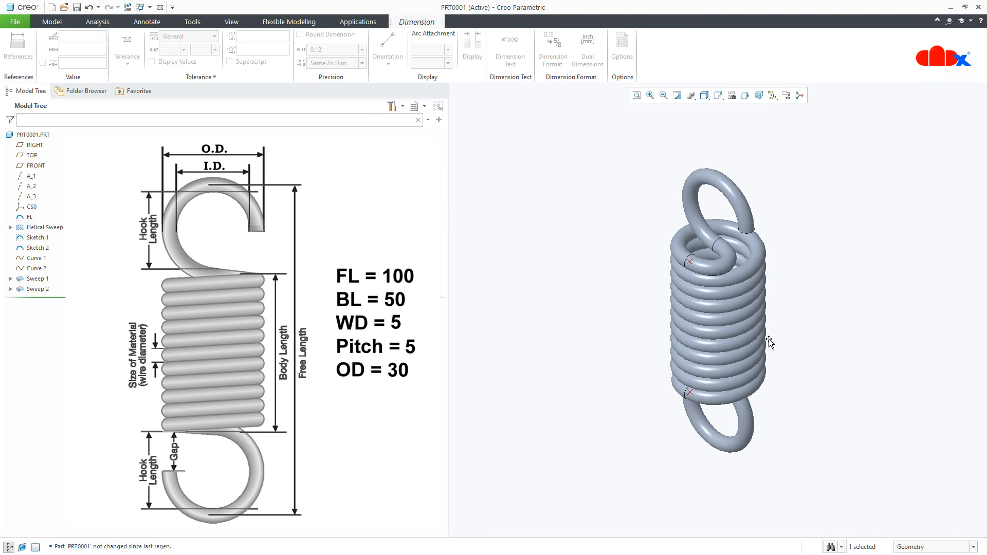
pyautogui.click(795, 374)
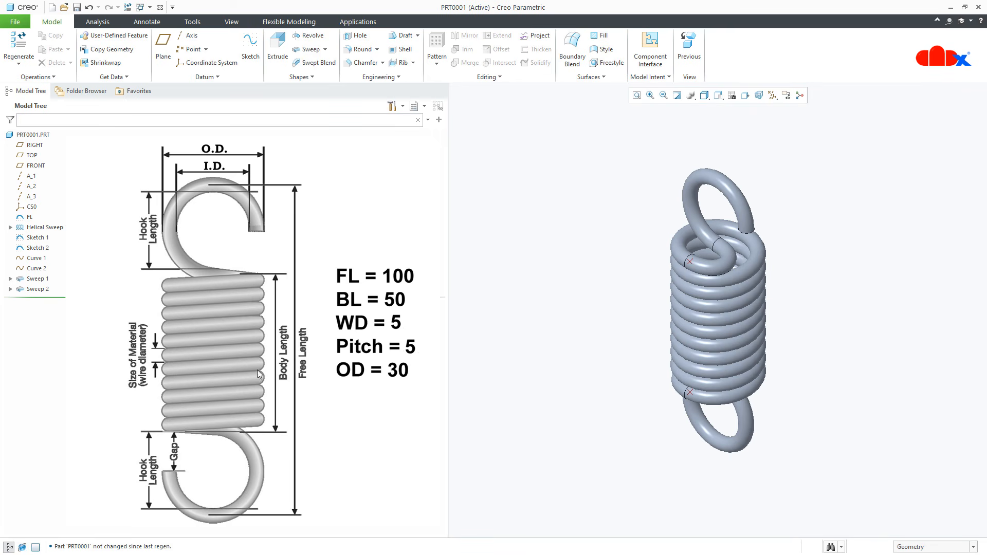
# - Open the part's relations, show the helical sweep's profile dimensions, and begin a relation that drives the pitch dimension d24
pyautogui.click(192, 23)
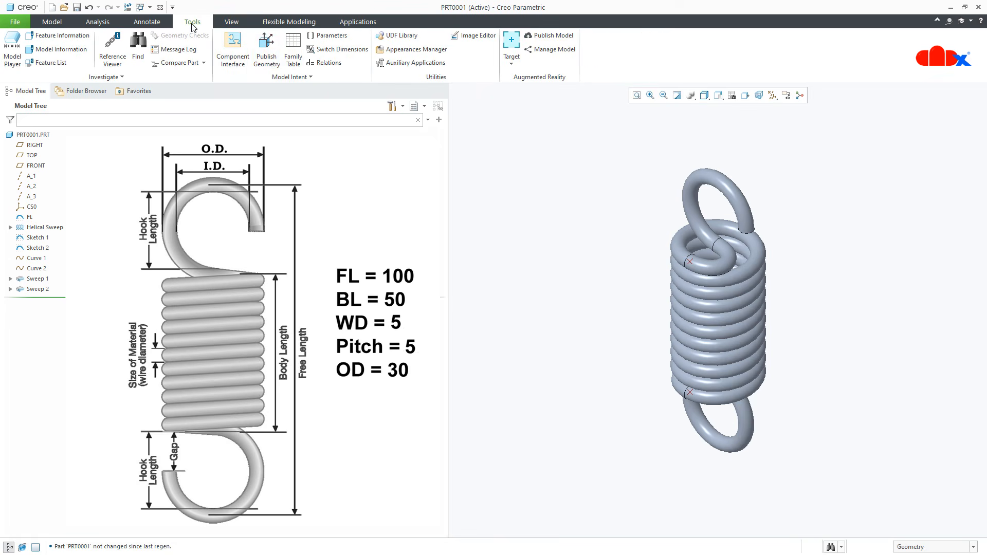
pyautogui.click(318, 63)
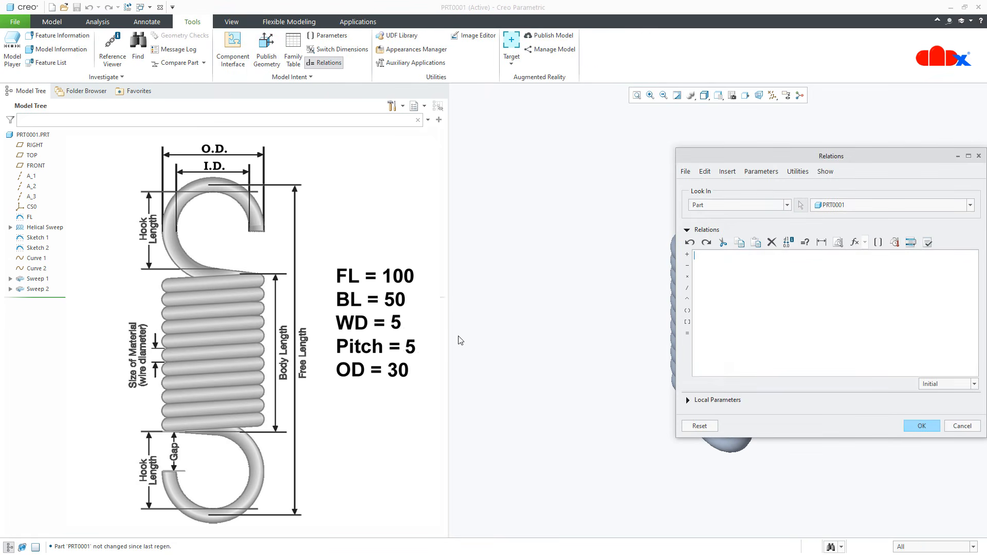
pyautogui.keyDown('shift'); pyautogui.moveTo(594, 399); pyautogui.dragTo(430, 413, button='middle'); pyautogui.keyUp('shift')
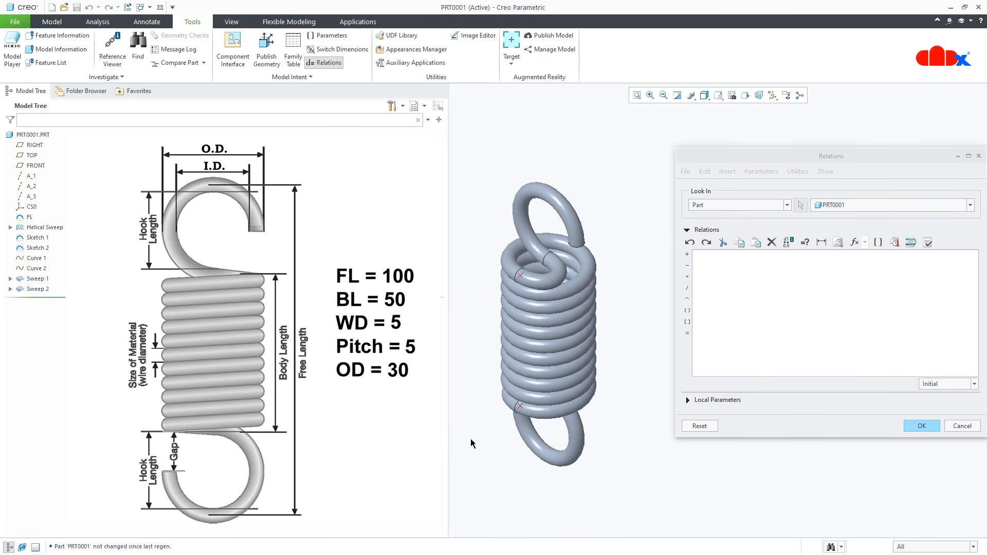
pyautogui.click(47, 228)
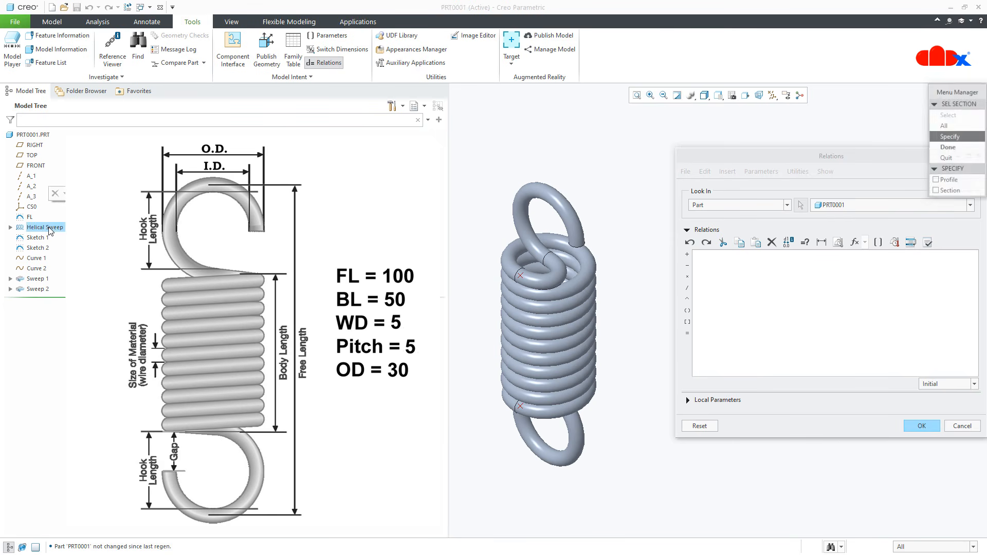
pyautogui.click(950, 182)
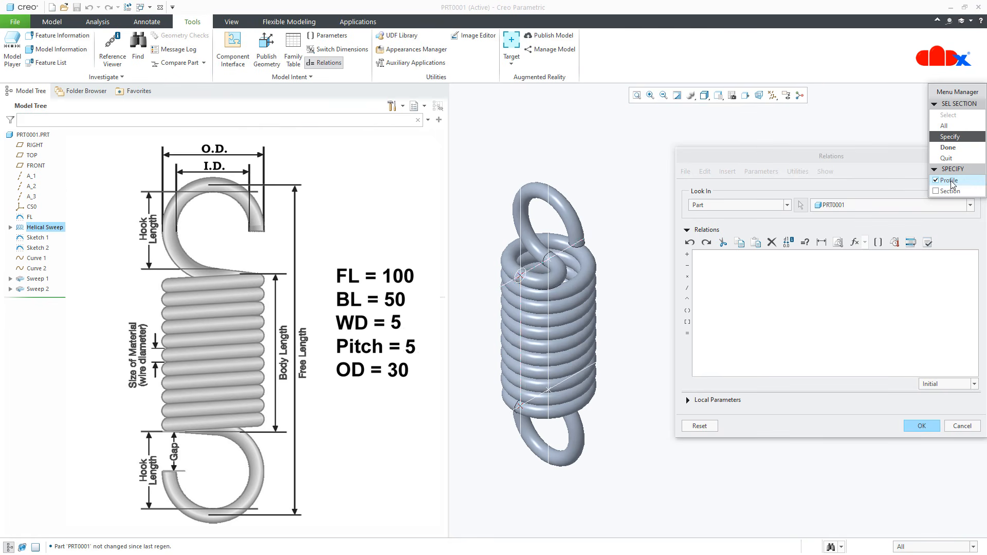
pyautogui.click(949, 148)
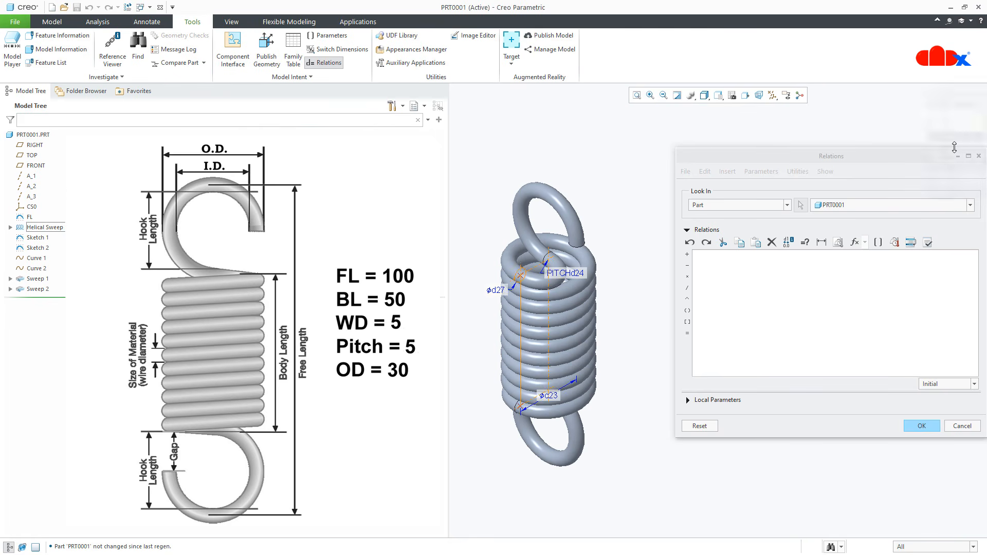
pyautogui.click(568, 273)
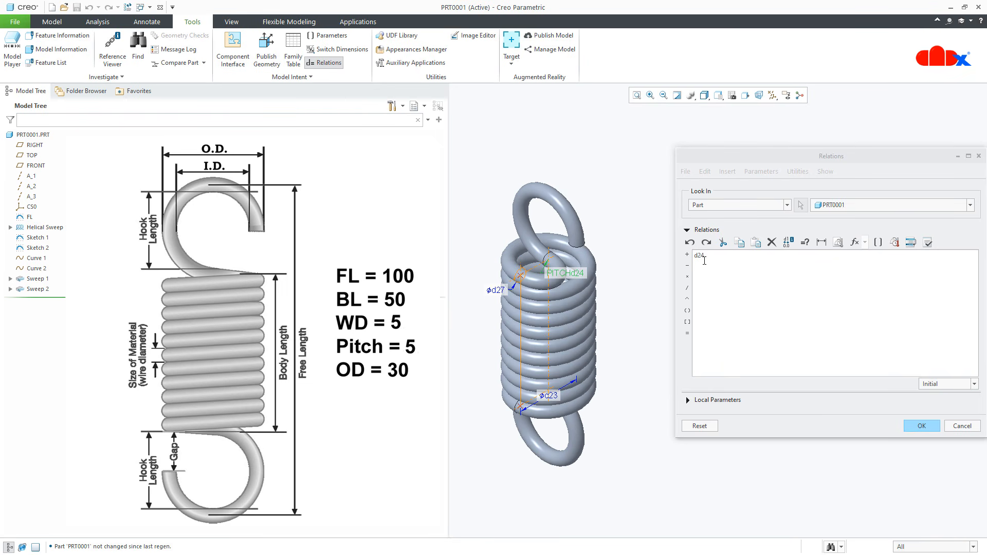
pyautogui.click(687, 334)
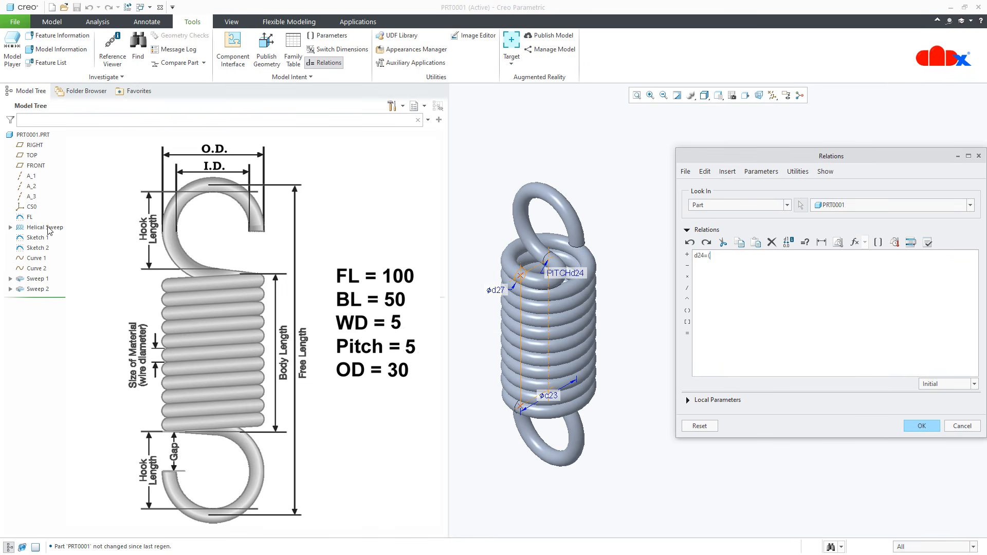
# - Complete the pitch relation as d24=(FL-50)*0.1 using the FL sketch's length dimension, then verify and accept it
pyautogui.click(30, 217)
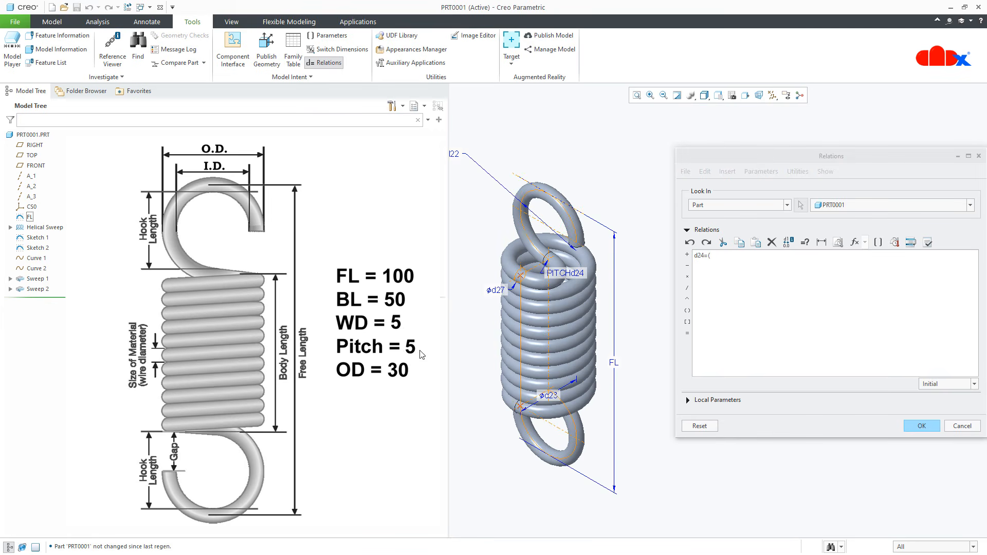
pyautogui.click(615, 365)
pyautogui.click(747, 269)
pyautogui.write('-50)*')
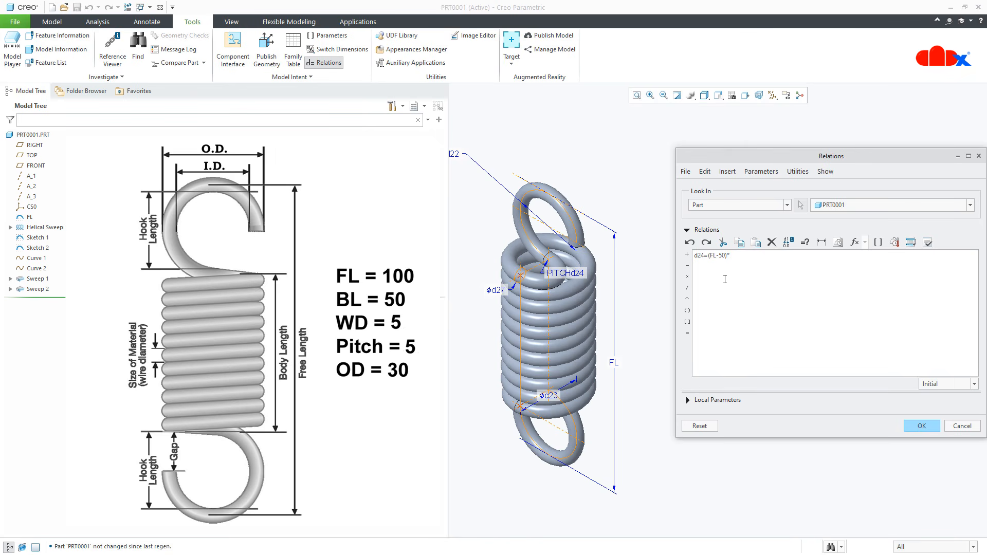
pyautogui.write('.1')
pyautogui.click(928, 243)
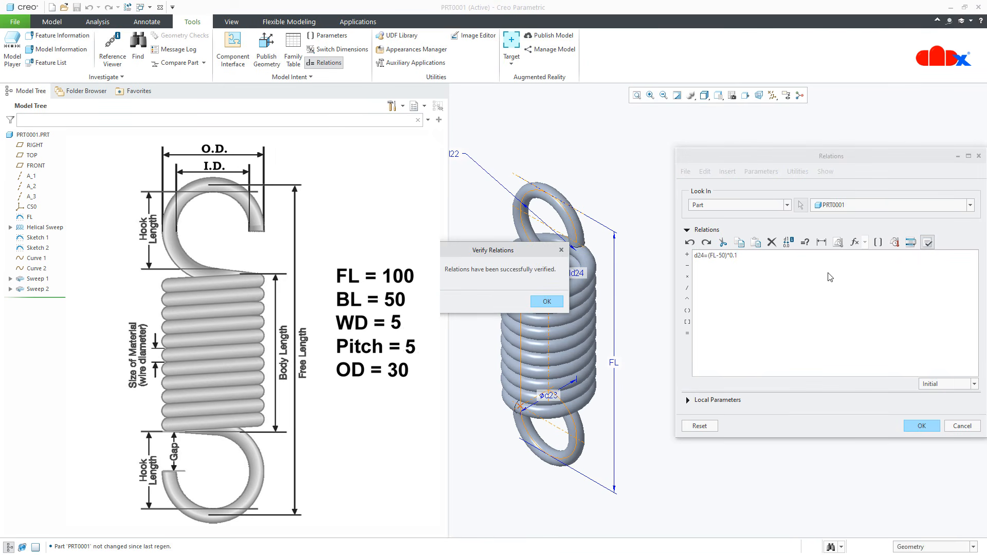
pyautogui.click(547, 302)
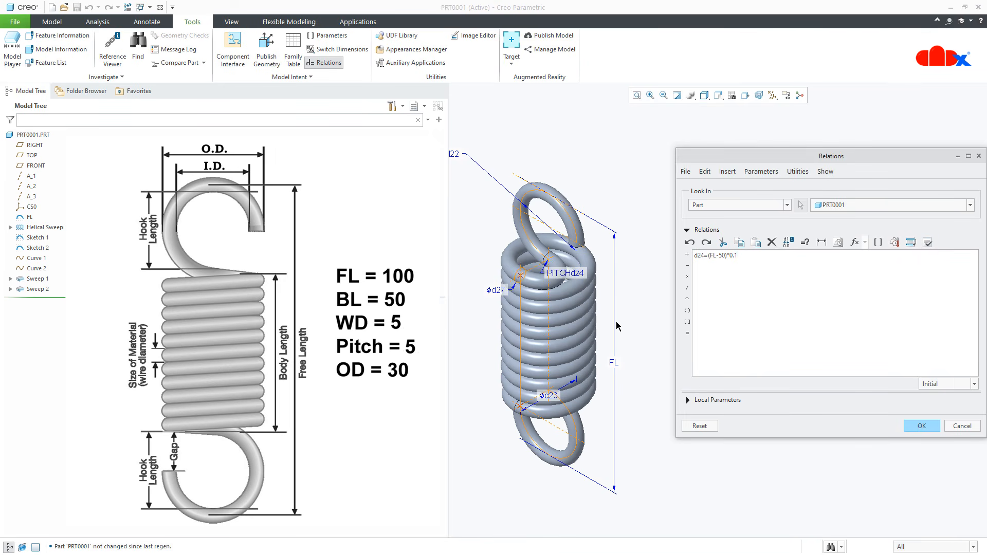
pyautogui.click(926, 427)
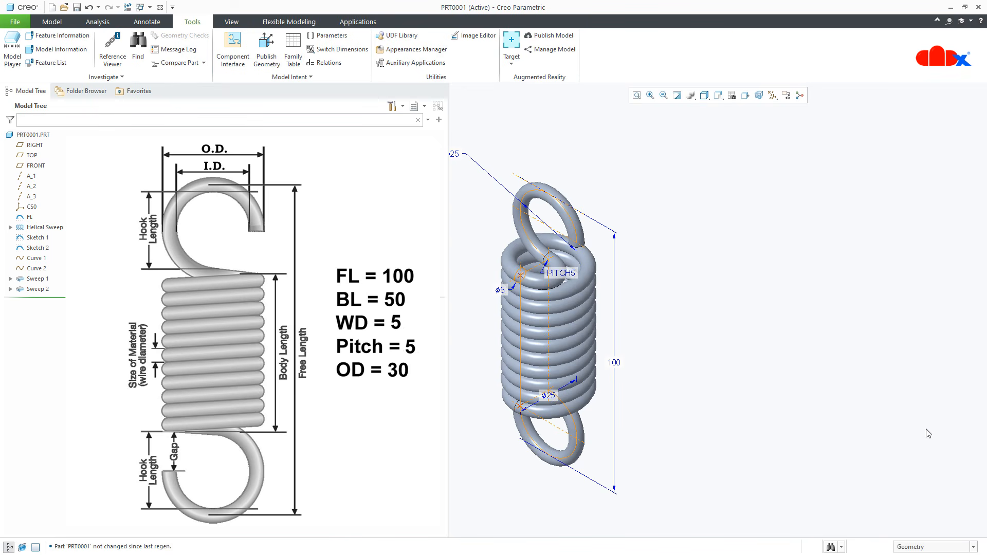
pyautogui.click(676, 97)
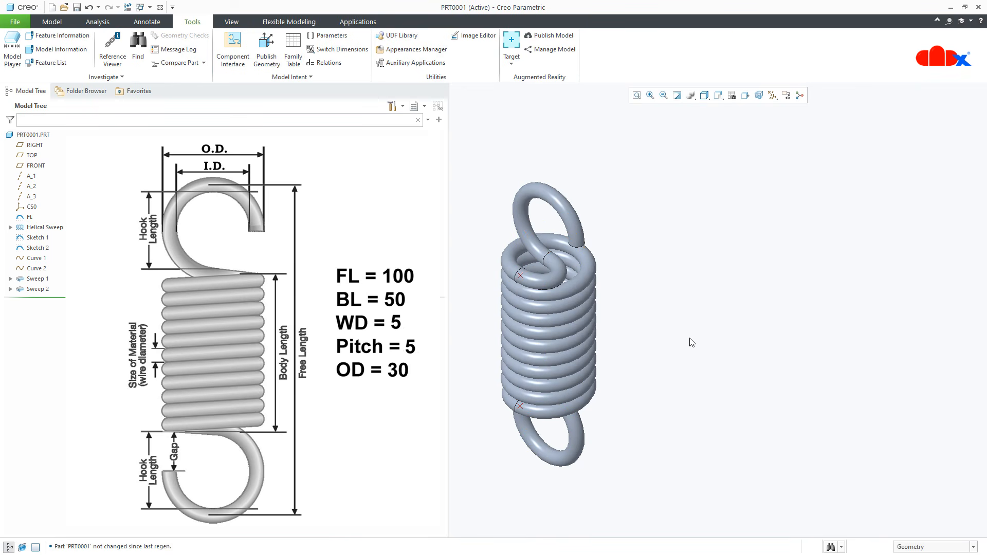
pyautogui.hotkey('ctrl', 'd')
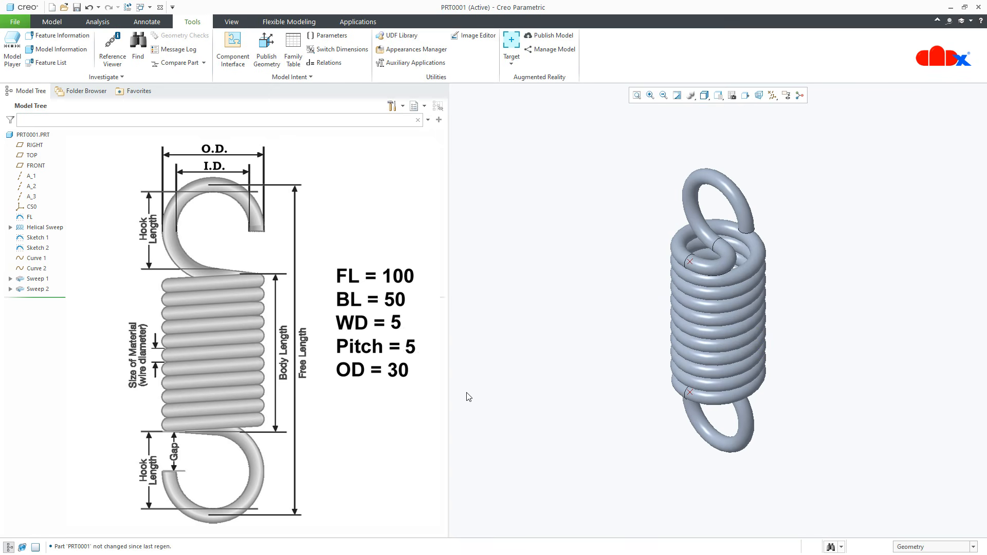
# - Set the FL sketch's free length to 150 and regenerate the spring to test the pitch relation
pyautogui.click(30, 217)
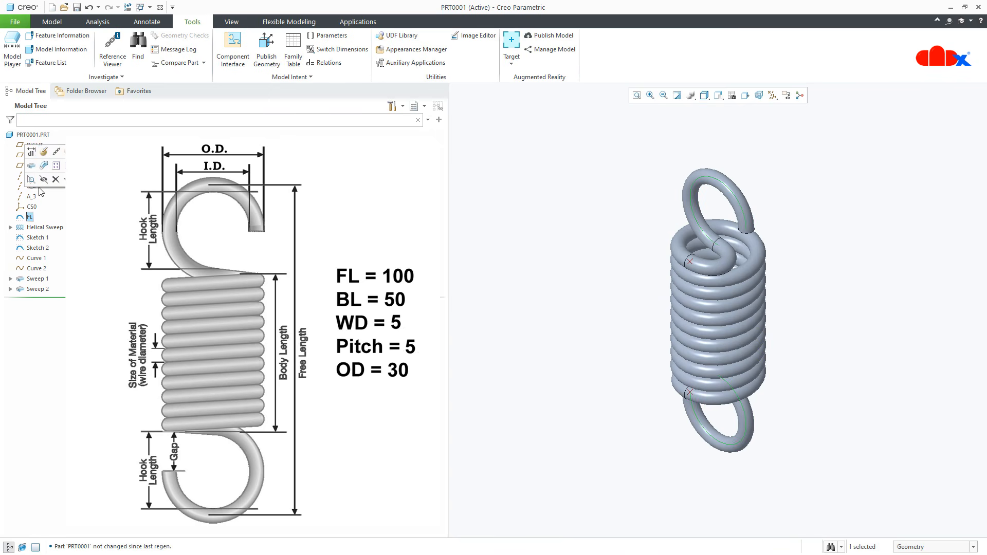
pyautogui.click(44, 152)
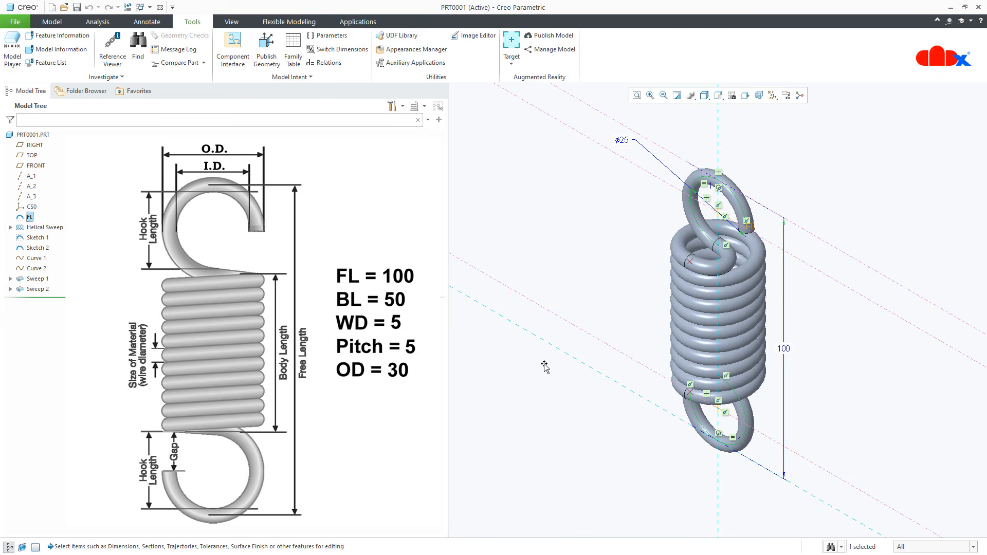
pyautogui.doubleClick(786, 348)
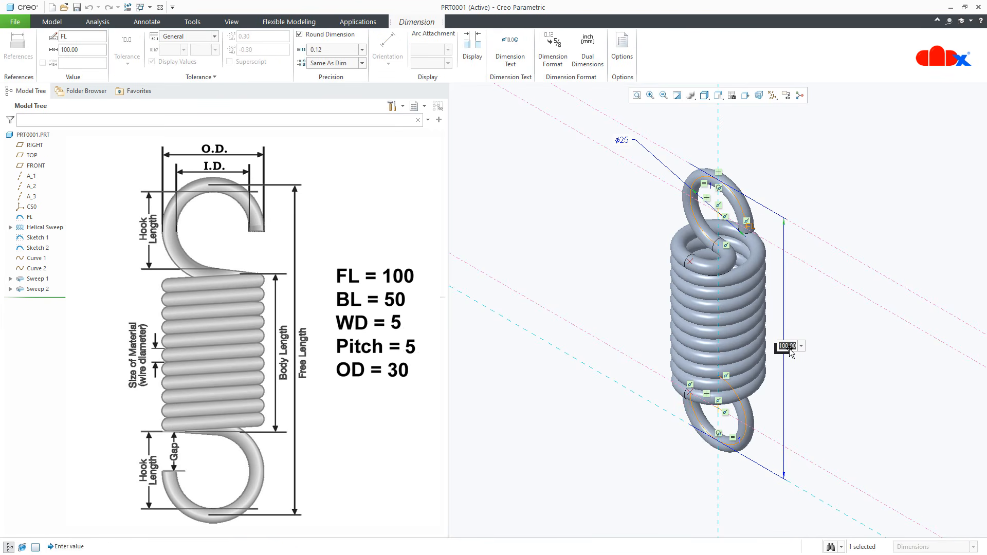
pyautogui.write('150')
pyautogui.press('Return')
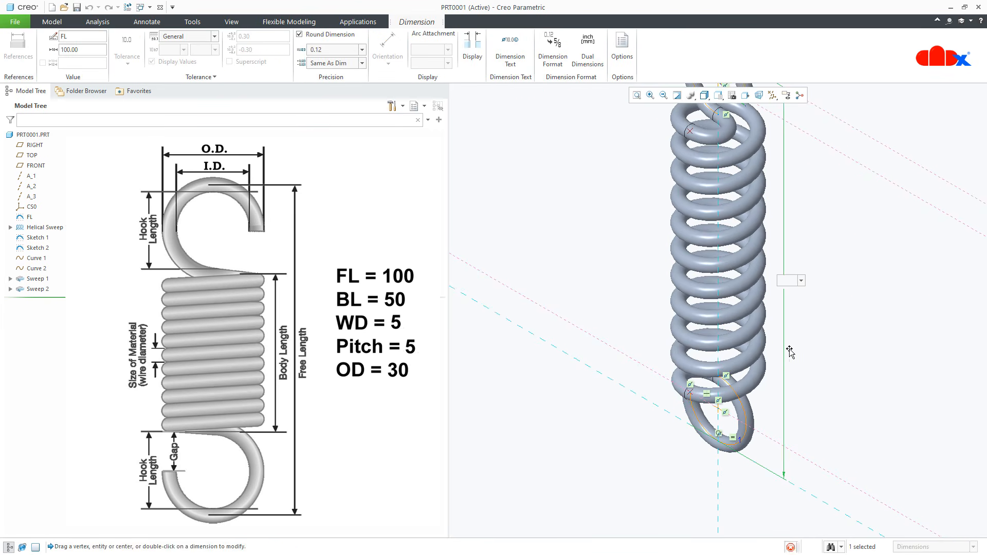
pyautogui.hotkey('ctrl', 'g')
pyautogui.hotkey('ctrl', 'd')
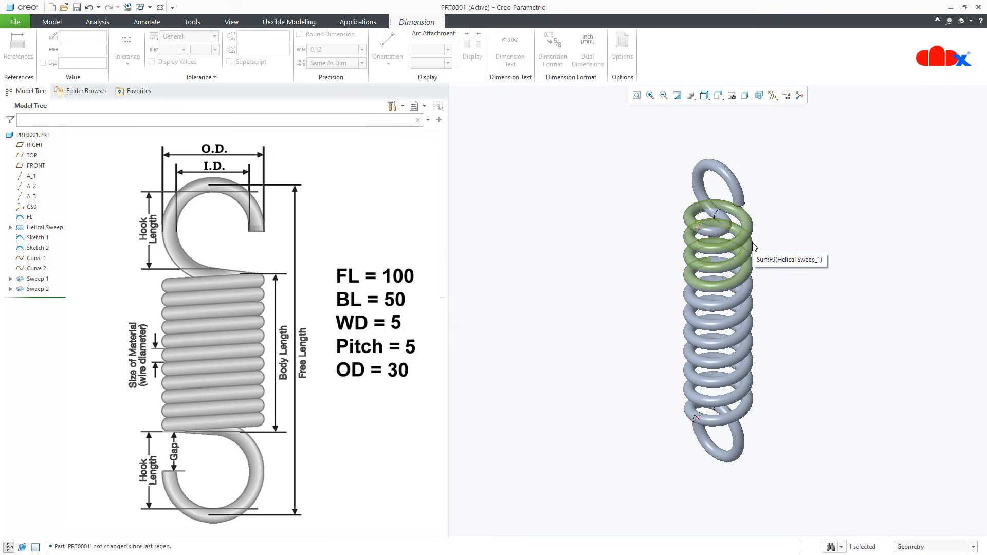
# - Set the FL sketch's free length to 200
pyautogui.doubleClick(27, 217)
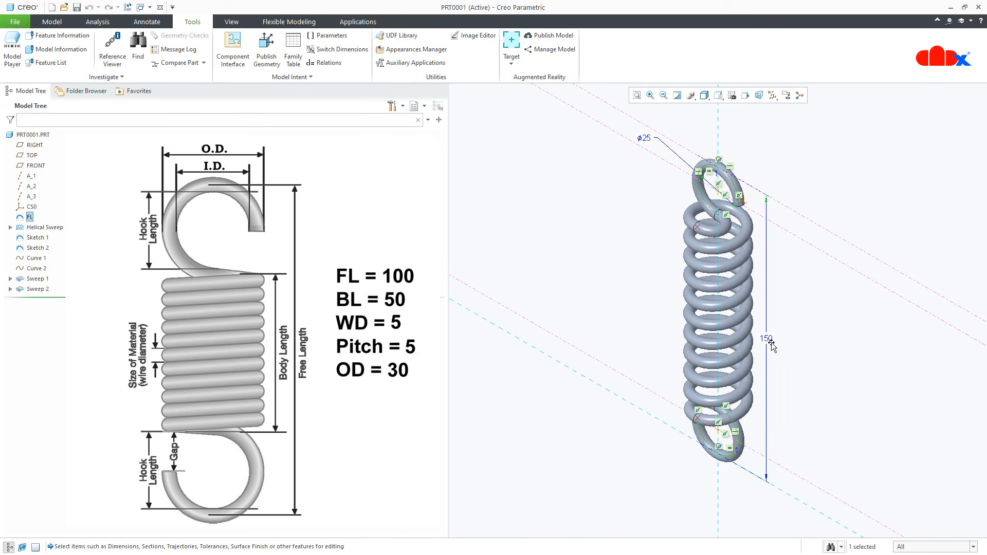
pyautogui.doubleClick(771, 338)
pyautogui.write('200')
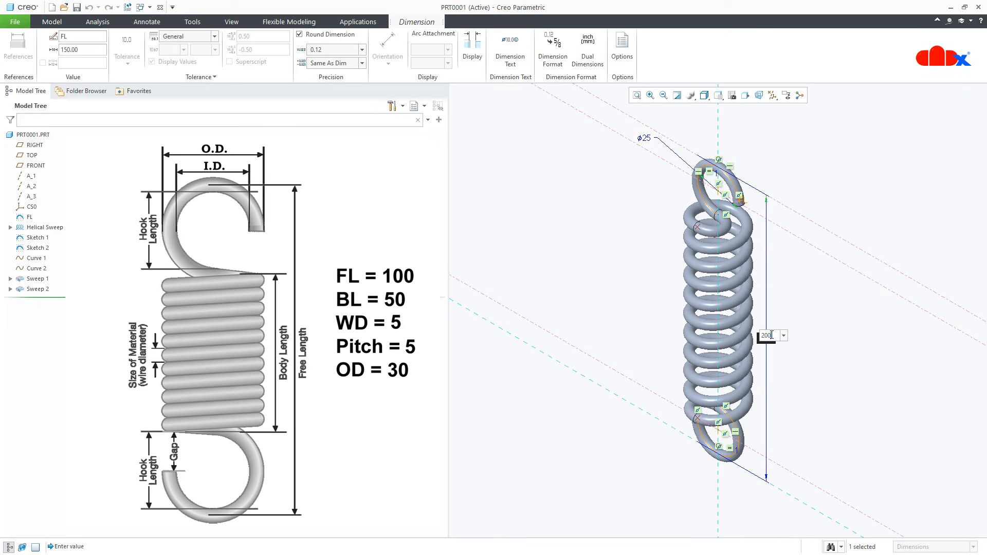
pyautogui.press('Return')
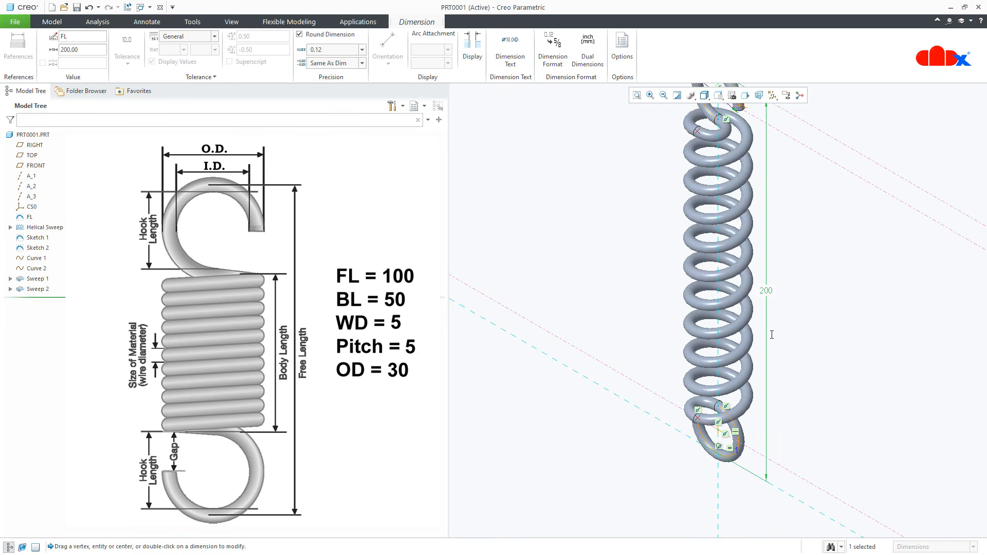
# - Return the FL sketch's free length to 100
pyautogui.doubleClick(769, 289)
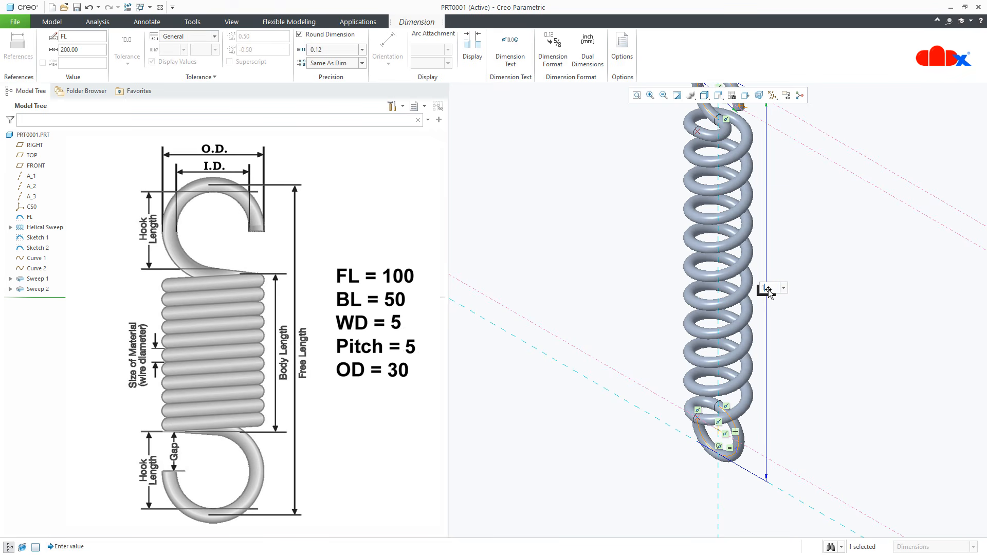
pyautogui.write('100')
pyautogui.press('Return')
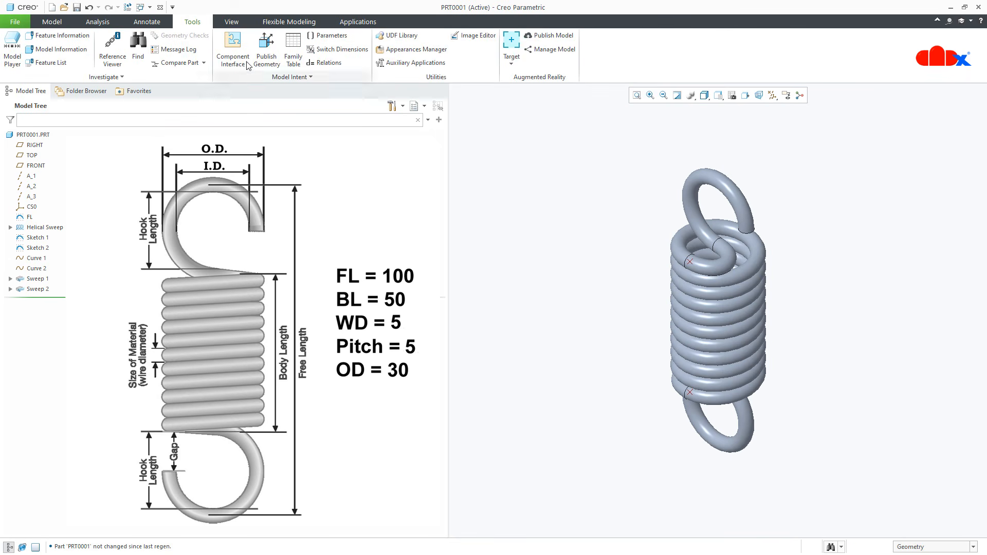
# - Apply a silvery metal appearance from the std-metals library to the whole spring part
pyautogui.click(233, 21)
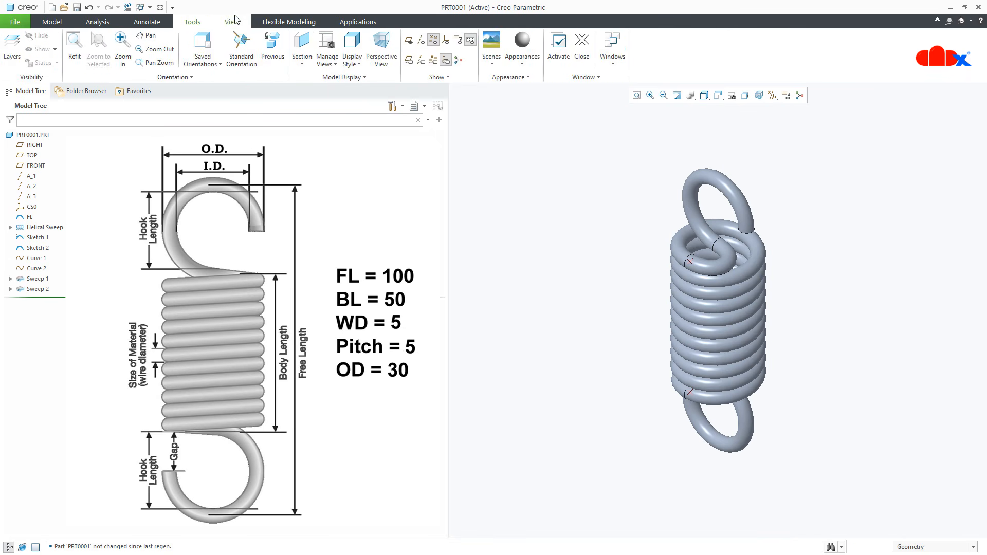
pyautogui.click(519, 67)
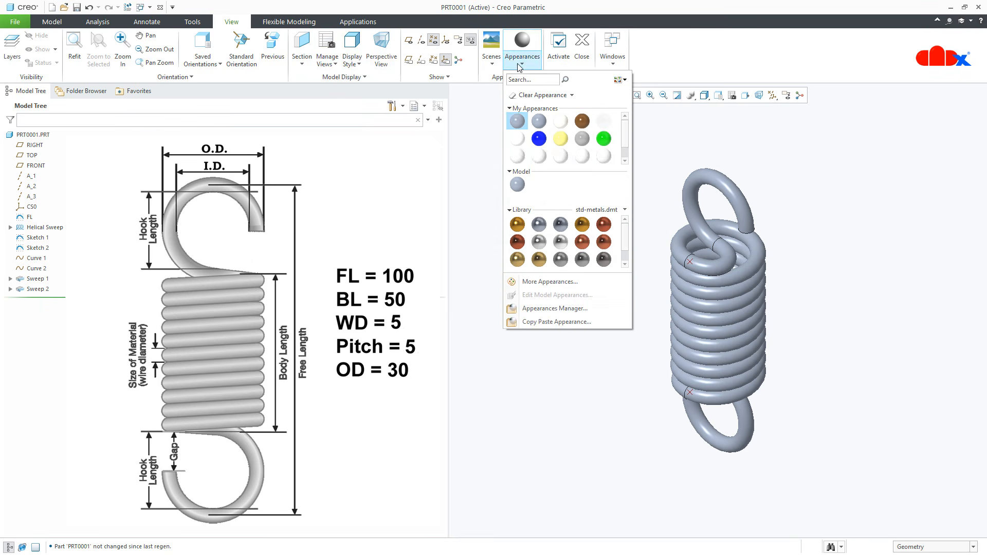
pyautogui.click(557, 246)
pyautogui.click(913, 548)
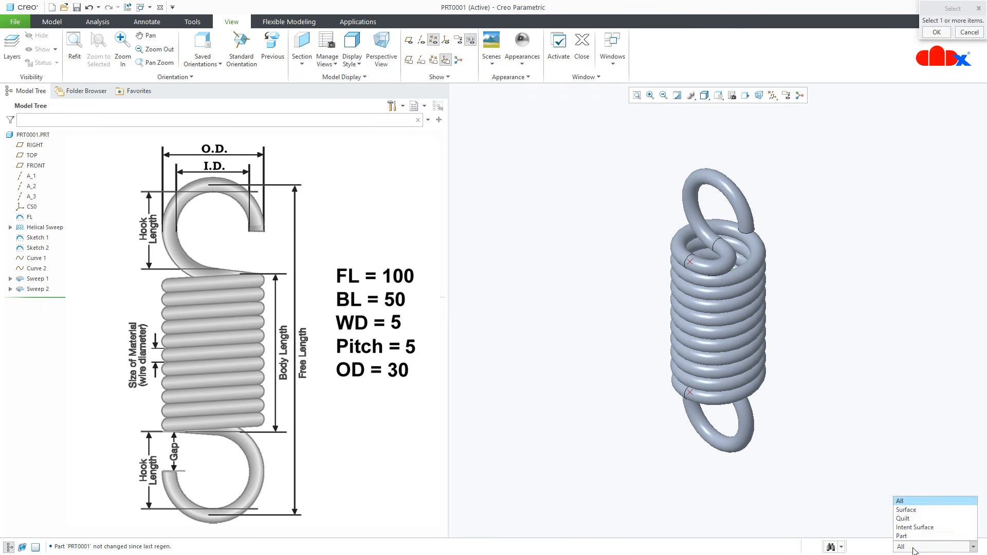
pyautogui.click(914, 536)
pyautogui.click(748, 374)
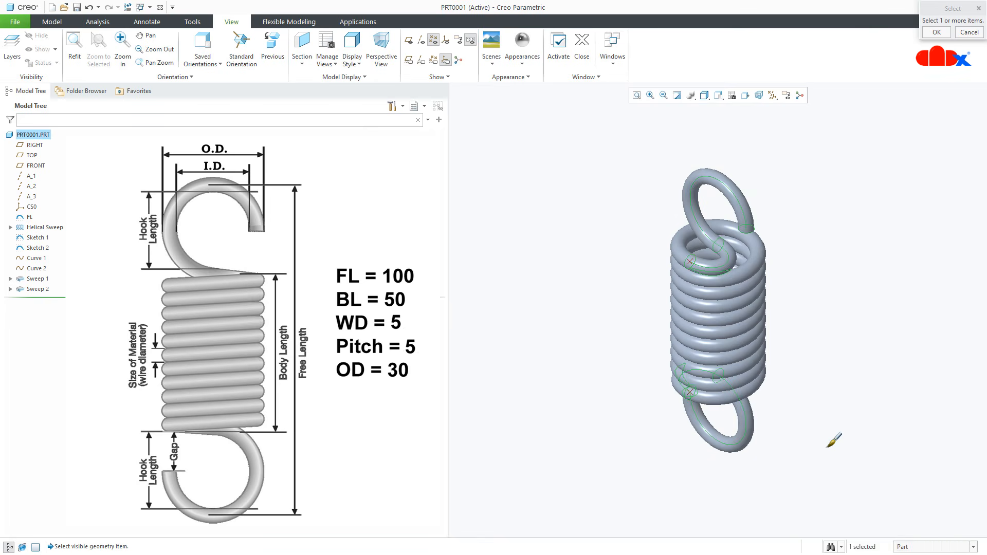
pyautogui.middleClick(833, 440)
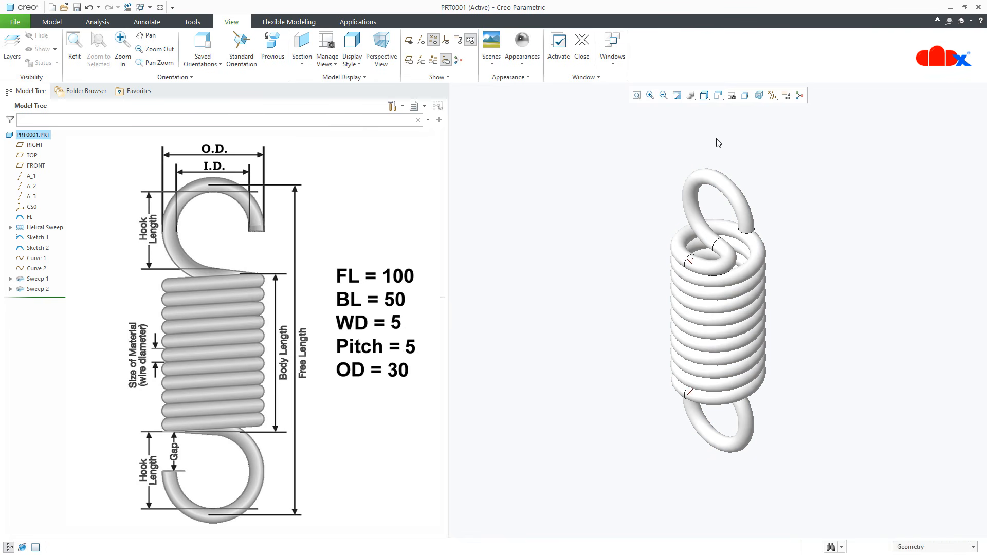
# - Display the spring with the Shading With Reflections style
pyautogui.click(706, 98)
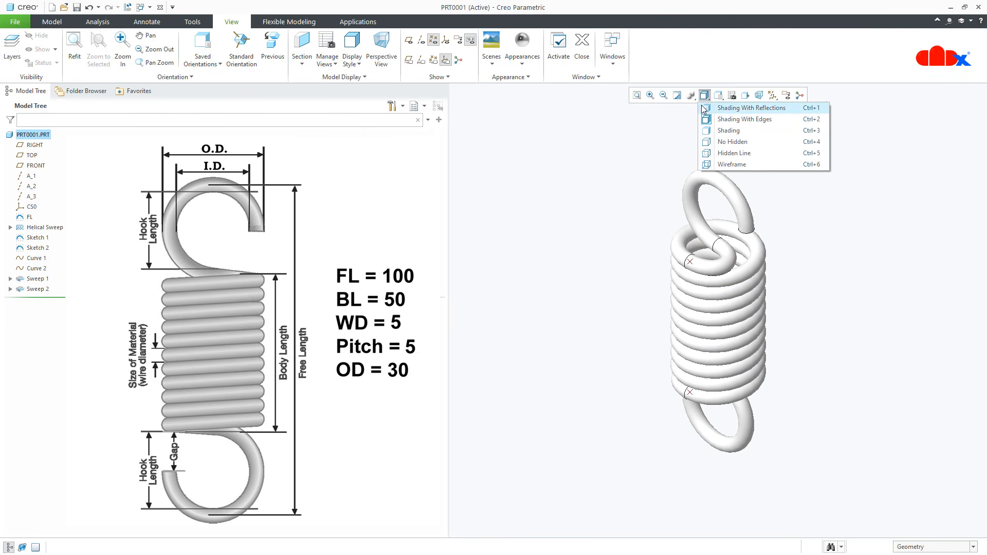
pyautogui.click(704, 108)
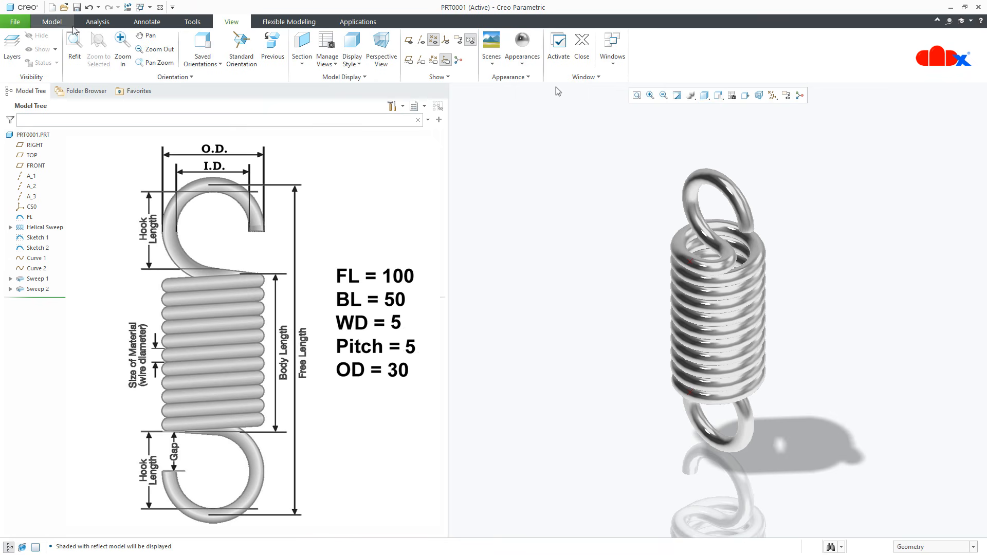
pyautogui.click(52, 22)
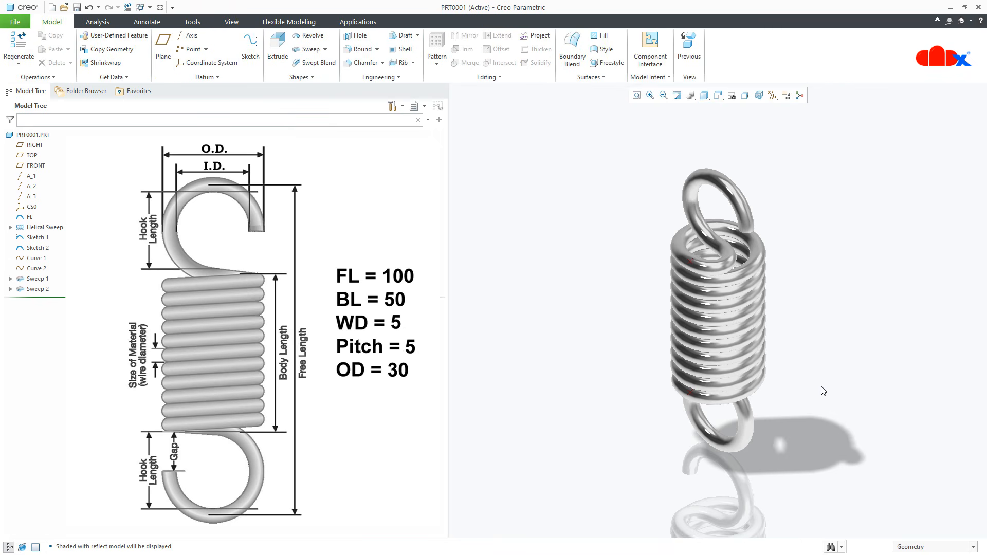